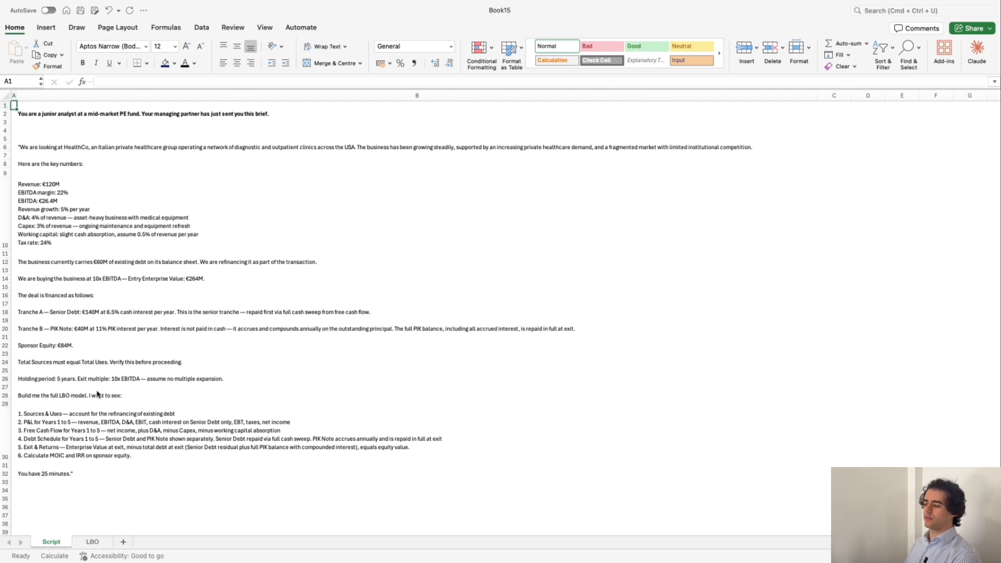
# Switch to the LBO sheet and hide its gridlines.
pyautogui.click(98, 395)
pyautogui.click(42, 461)
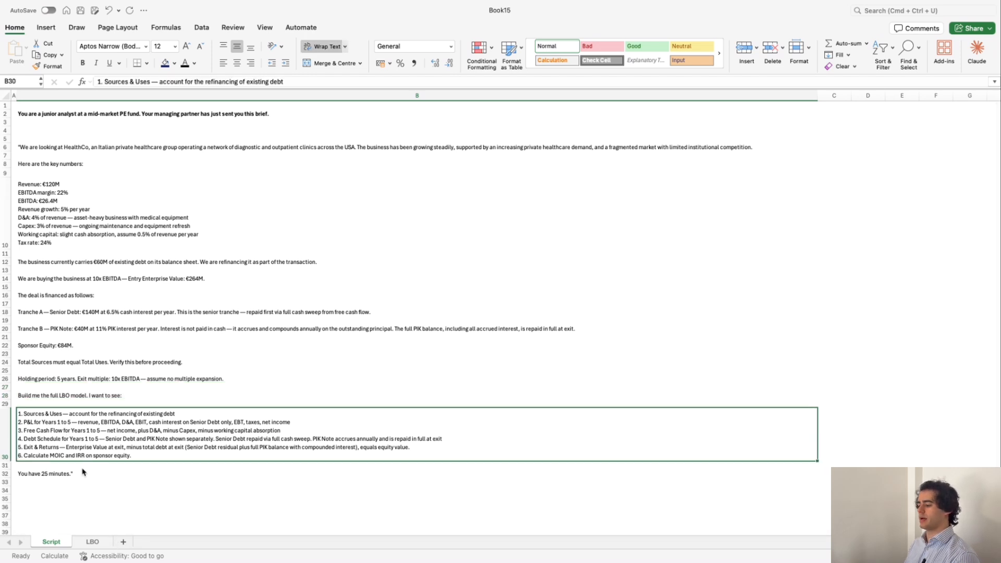
pyautogui.click(92, 541)
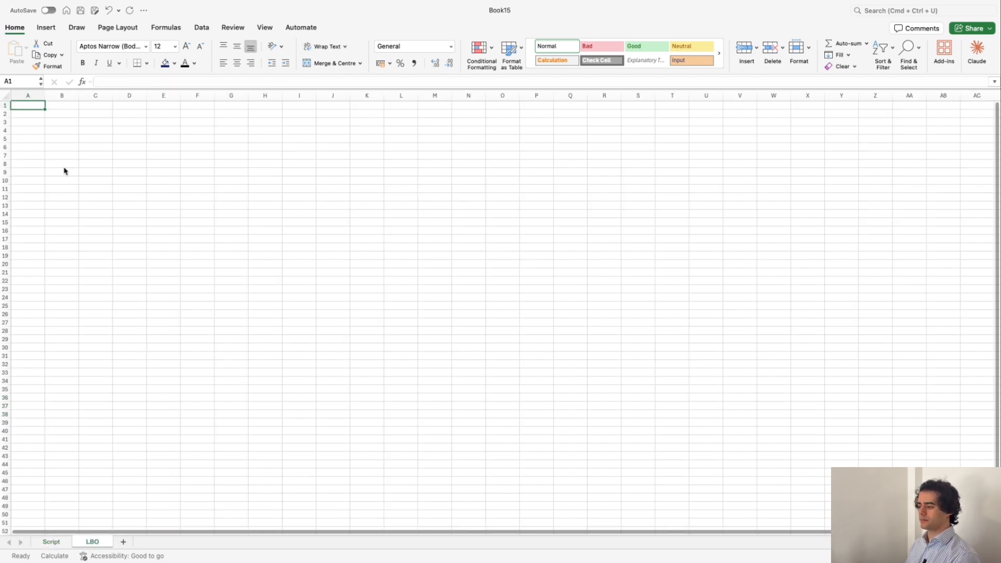
pyautogui.click(48, 111)
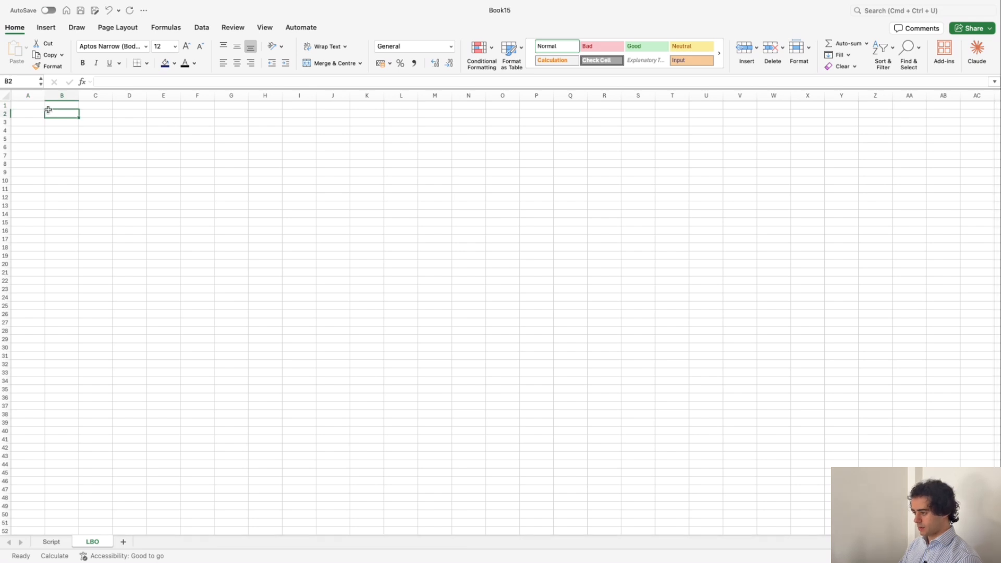
pyautogui.write('wvg')
pyautogui.press('Escape')
pyautogui.hotkey('alt', 'w')
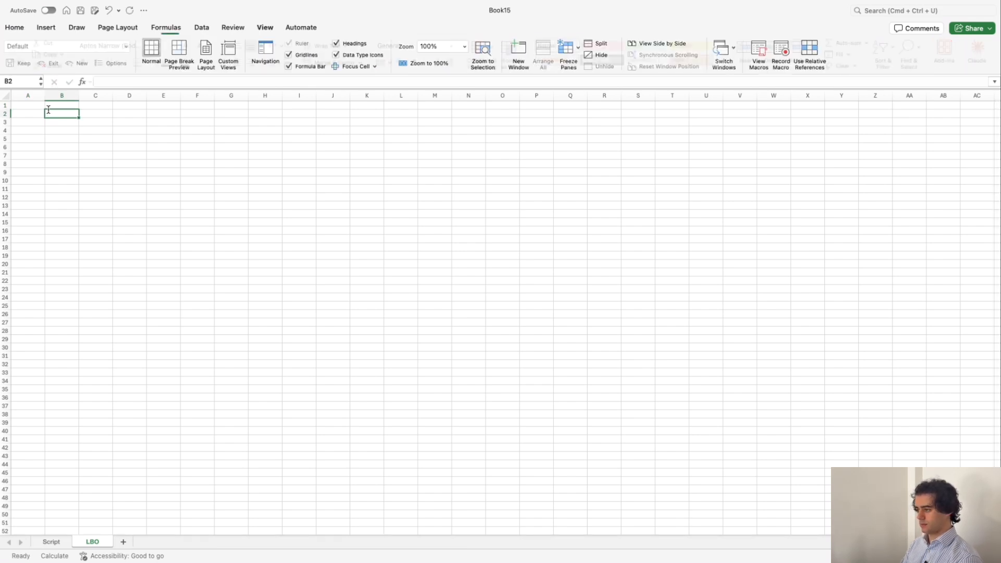
pyautogui.write('vg')
# Enter the note "Figures in €M" in cell B2 and italicize it.
pyautogui.write('Figures')
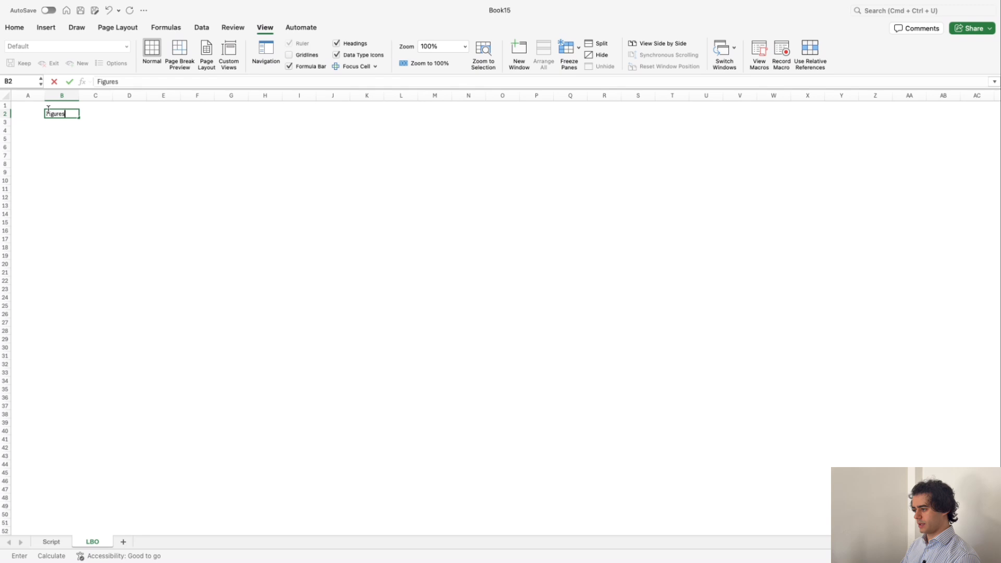
pyautogui.write(' in €M')
pyautogui.press('Return')
pyautogui.press('Up')
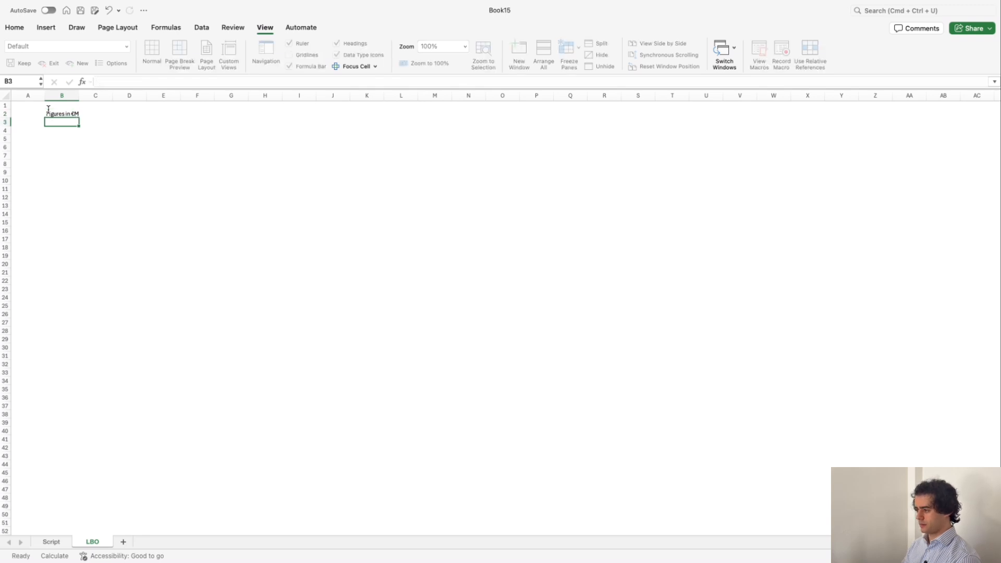
pyautogui.hotkey('shift', 'space')
pyautogui.hotkey('ctrl', 'i')
# Set the width of columns B through Q to 13.
pyautogui.click(48, 113)
pyautogui.hotkey('shift', 'Right')
pyautogui.hotkey('shift', 'Right')
pyautogui.hotkey('shift', 'Right')
pyautogui.hotkey('shift', 'Right')
pyautogui.hotkey('shift', 'Right')
pyautogui.hotkey('shift', 'Right')
pyautogui.hotkey('shift', 'Right')
pyautogui.hotkey('shift', 'Right')
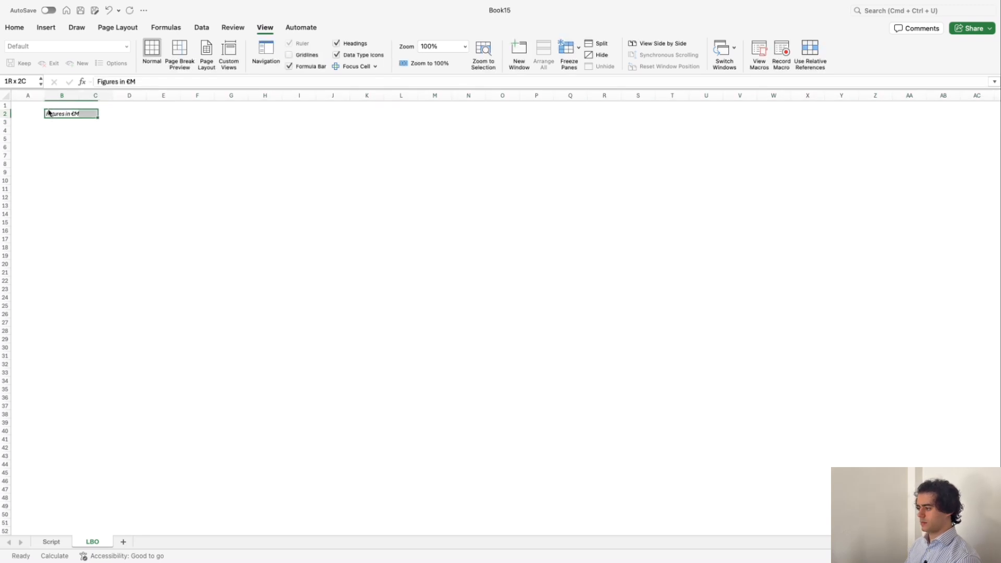
pyautogui.hotkey('shift', 'Right')
pyautogui.hotkey('shift', 'Right')
pyautogui.hotkey('shift', 'Right')
pyautogui.hotkey('shift', 'Right')
pyautogui.hotkey('shift', 'Right')
pyautogui.hotkey('shift', 'Right')
pyautogui.hotkey('shift', 'Right')
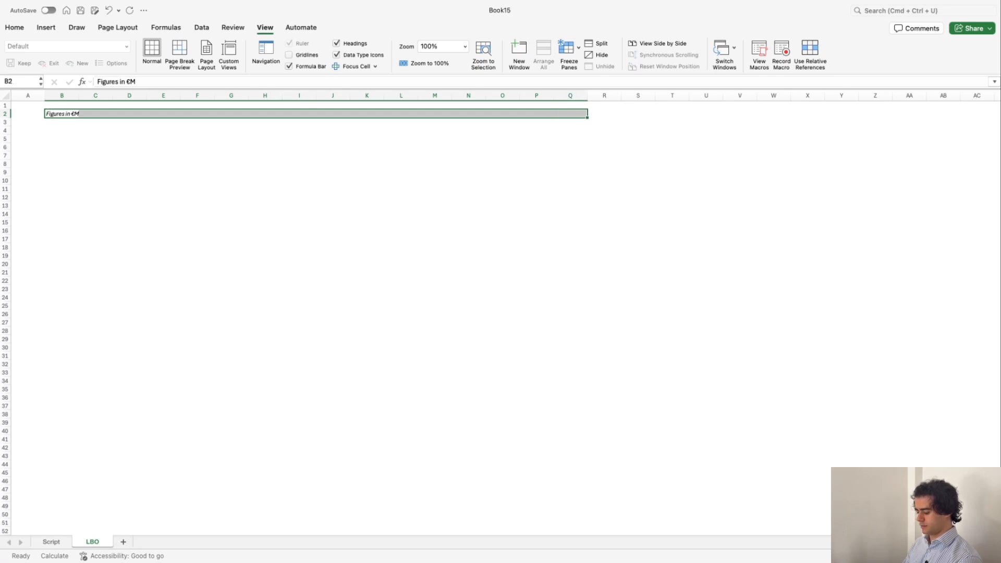
pyautogui.hotkey('ctrl', 'space')
pyautogui.hotkey('alt', 'h')
pyautogui.press('o')
pyautogui.press('Down')
pyautogui.press('Down')
pyautogui.press('Down')
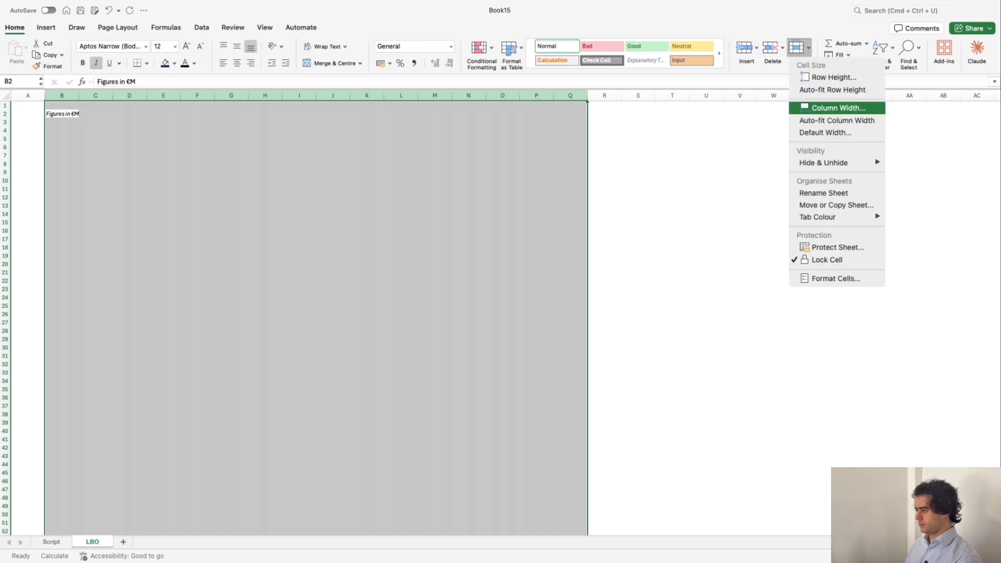
pyautogui.press('Return')
pyautogui.write('13')
pyautogui.press('Return')
pyautogui.press('Right')
pyautogui.press('Left')
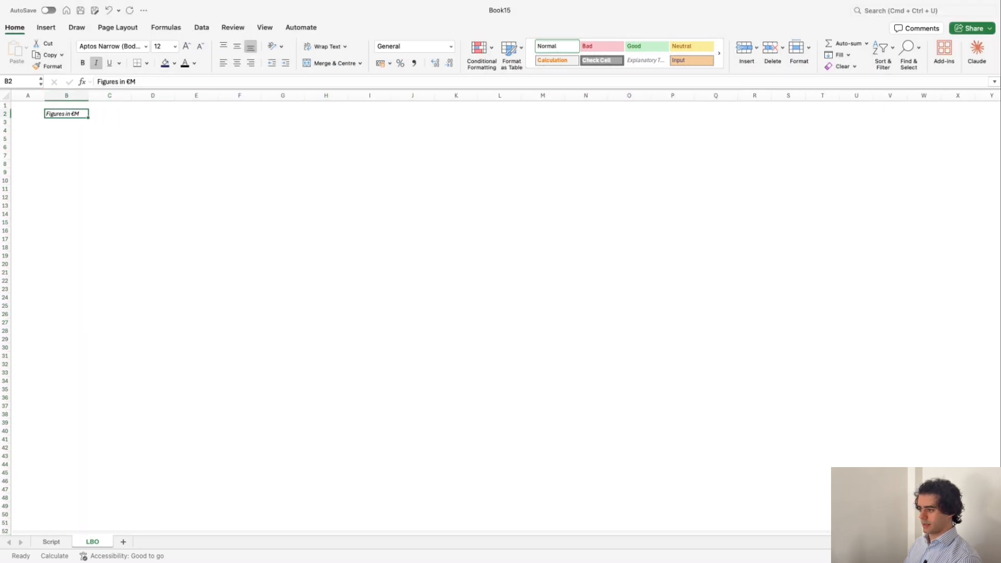
# Set the font of the entire LBO sheet to Calibri, size 11.
pyautogui.press('Down')
pyautogui.press('Down')
pyautogui.hotkey('ctrl', 'a')
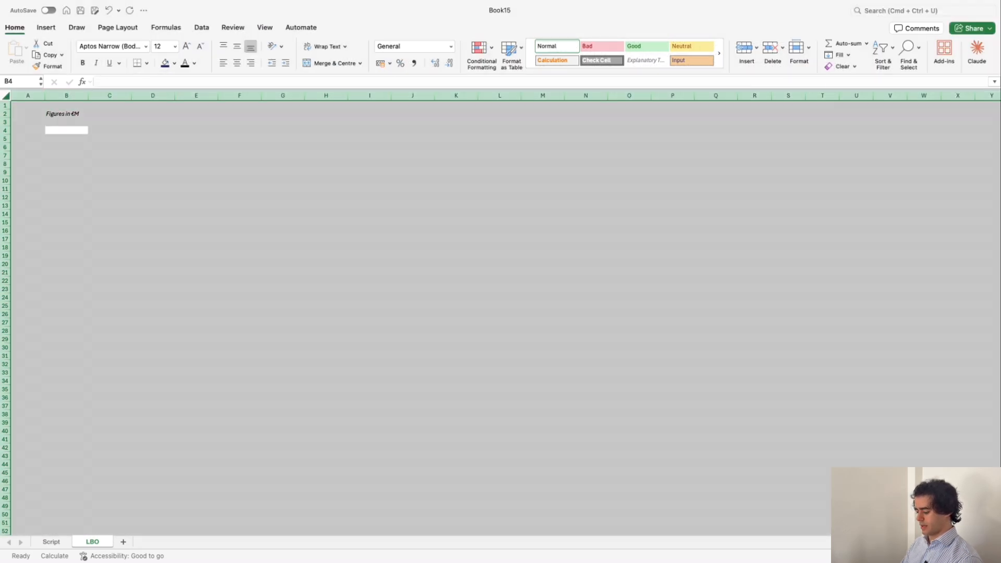
pyautogui.hotkey('alt', 'h')
pyautogui.press('f')
pyautogui.press('f')
pyautogui.write('Calibri')
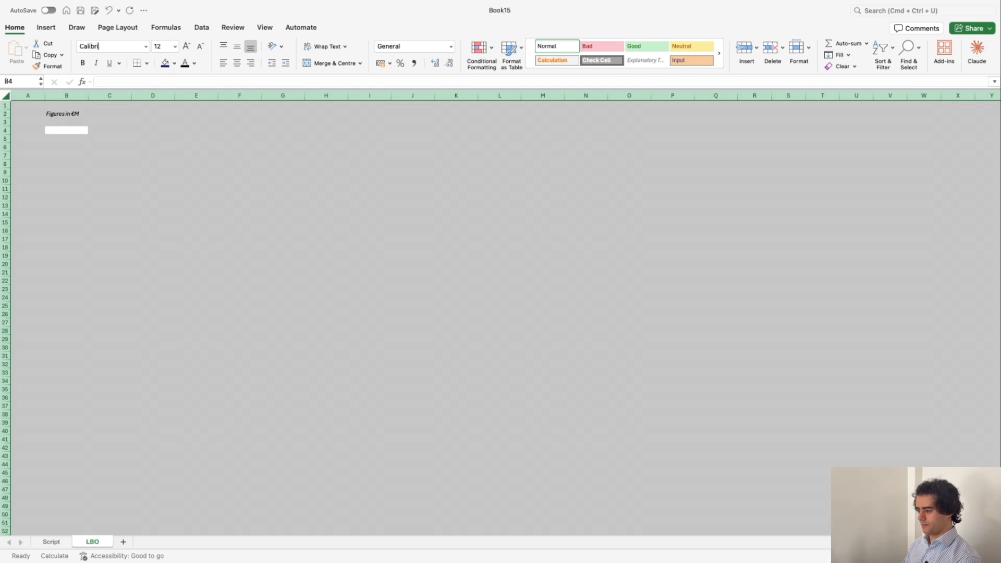
pyautogui.press('Return')
pyautogui.hotkey('alt', 'h')
pyautogui.write('fs11')
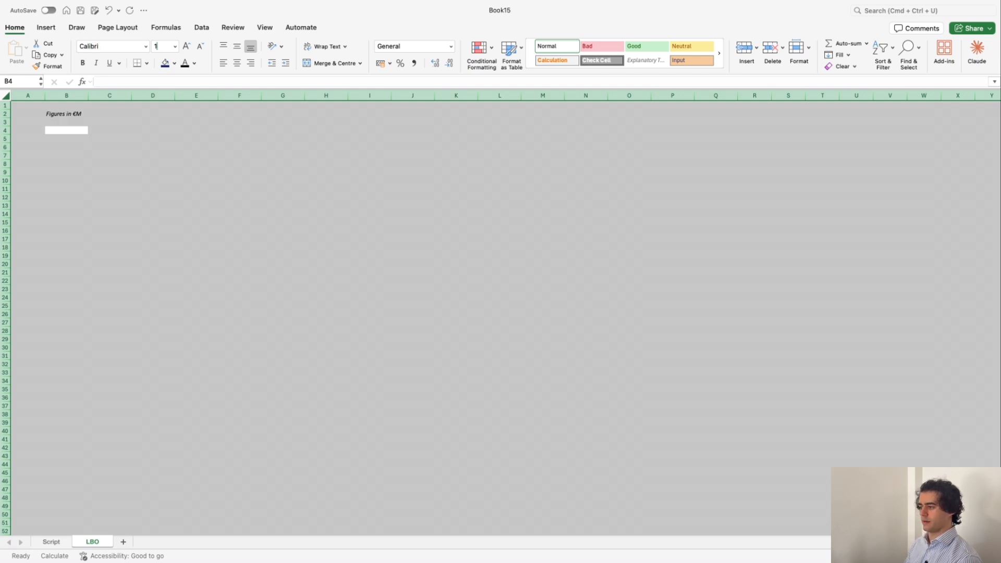
pyautogui.press('Return')
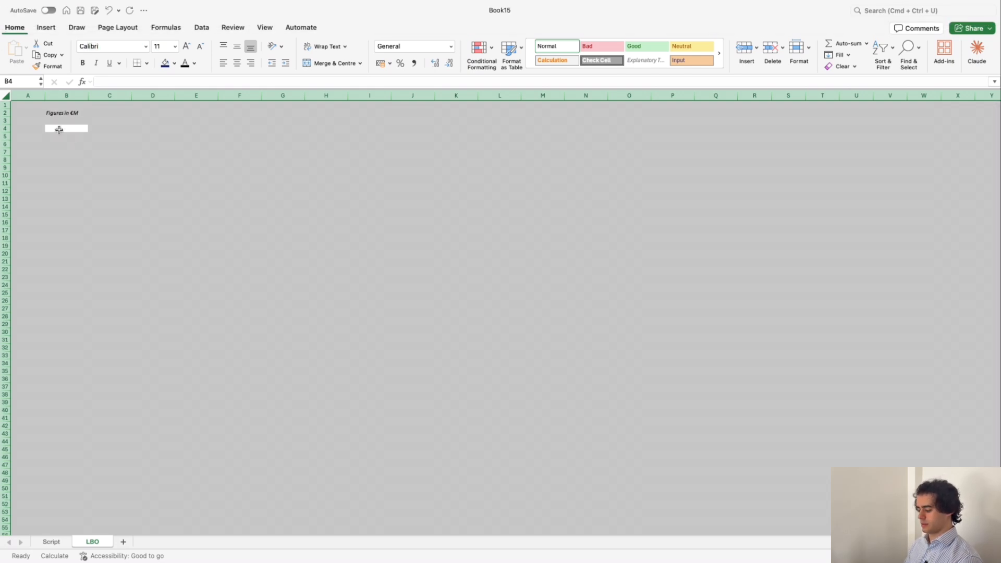
# Enter the section heading "Inputs" in cell B4.
pyautogui.click(59, 129)
pyautogui.write('Inputs')
pyautogui.press('Return')
pyautogui.press('Up')
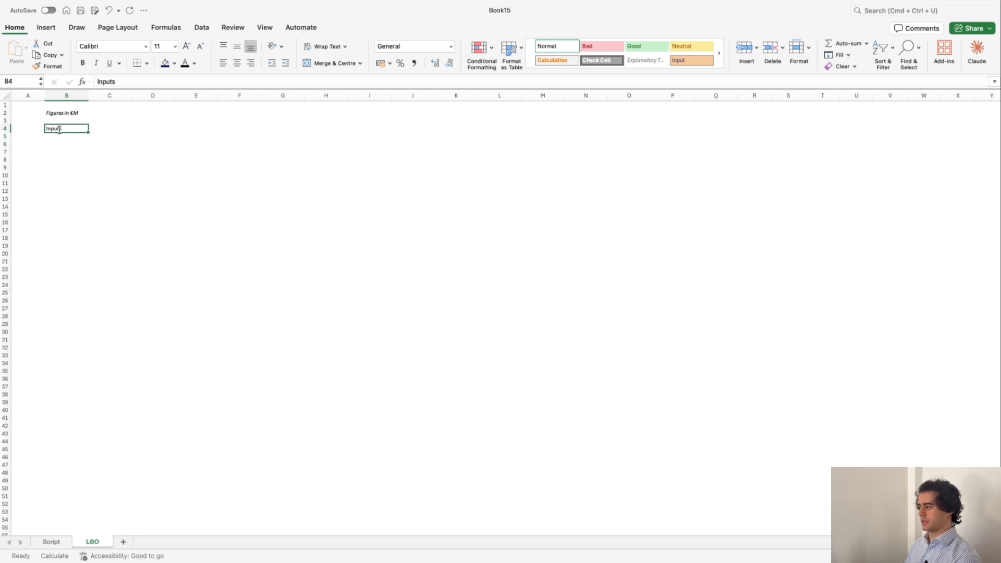
# Fill the heading row B4:N4 with the standard dark blue colour.
pyautogui.hotkey('shift', 'Right')
pyautogui.hotkey('shift', 'Right')
pyautogui.hotkey('shift', 'Right')
pyautogui.hotkey('shift', 'Right')
pyautogui.hotkey('shift', 'Right')
pyautogui.hotkey('shift', 'Right')
pyautogui.hotkey('shift', 'Right')
pyautogui.hotkey('shift', 'Right')
pyautogui.hotkey('shift', 'Right')
pyautogui.hotkey('shift', 'Right')
pyautogui.hotkey('shift', 'Right')
pyautogui.hotkey('shift', 'Right')
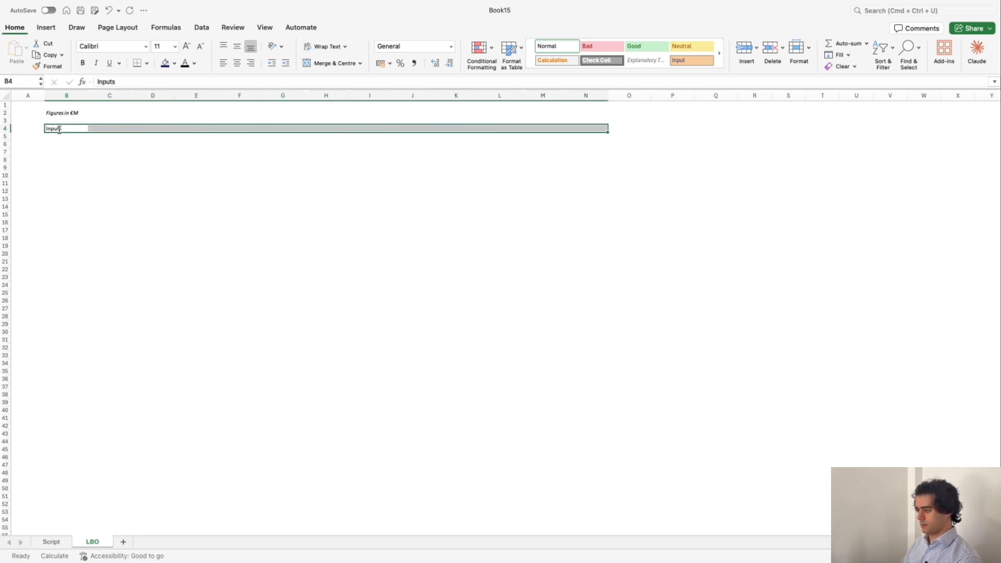
pyautogui.hotkey('alt', 'h')
pyautogui.press('h')
pyautogui.press('Right')
pyautogui.press('Right')
pyautogui.press('Right')
pyautogui.press('Down')
pyautogui.press('Right')
pyautogui.press('Down')
pyautogui.press('Right')
pyautogui.press('Down')
pyautogui.press('Down')
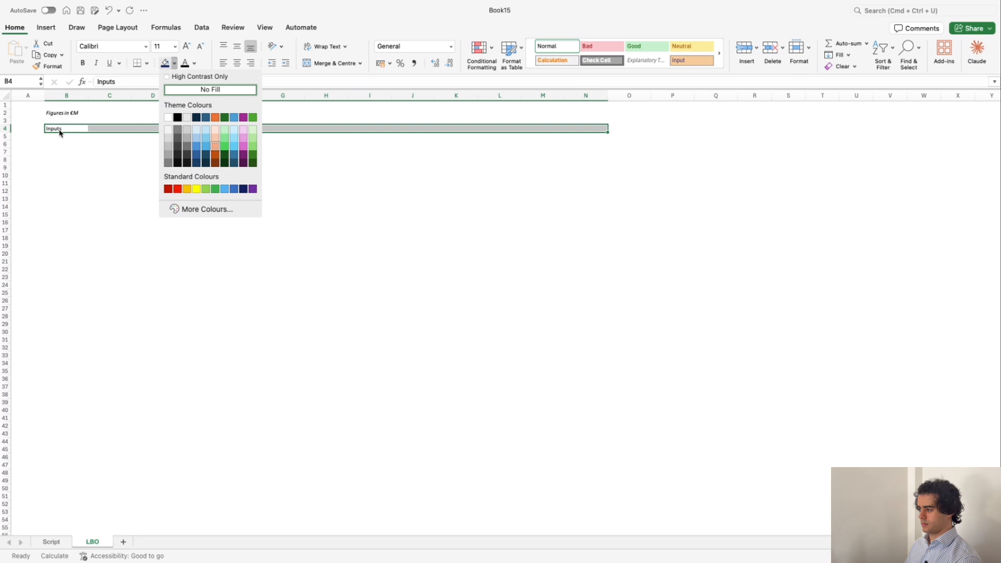
pyautogui.press('Right')
pyautogui.press('Right')
pyautogui.press('Down')
pyautogui.press('Down')
pyautogui.press('Right')
pyautogui.press('Return')
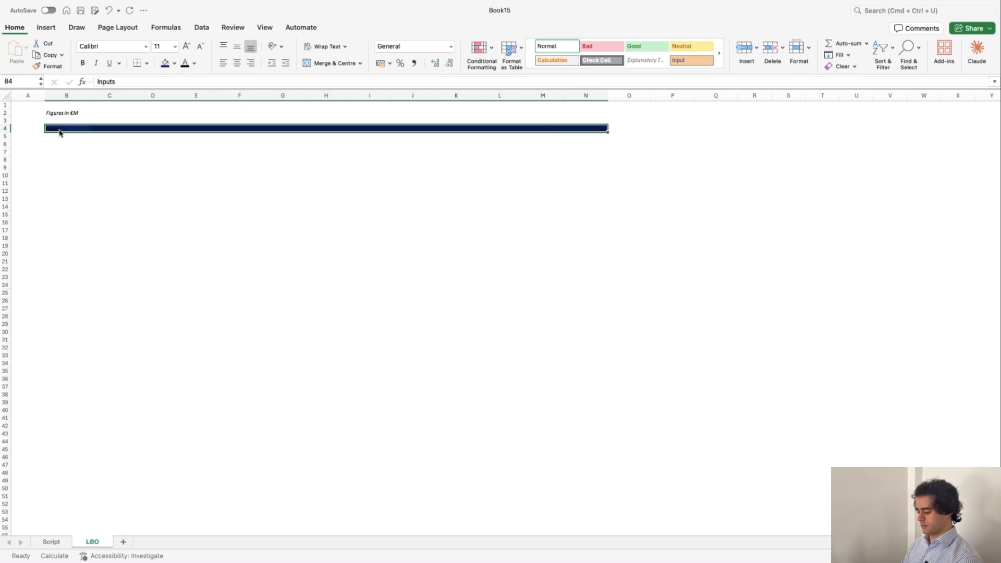
# Format the text of the Inputs heading row B4:N4 in white and bold.
pyautogui.hotkey('alt', 'h')
pyautogui.press('f')
pyautogui.press('c')
pyautogui.press('Down')
pyautogui.press('Return')
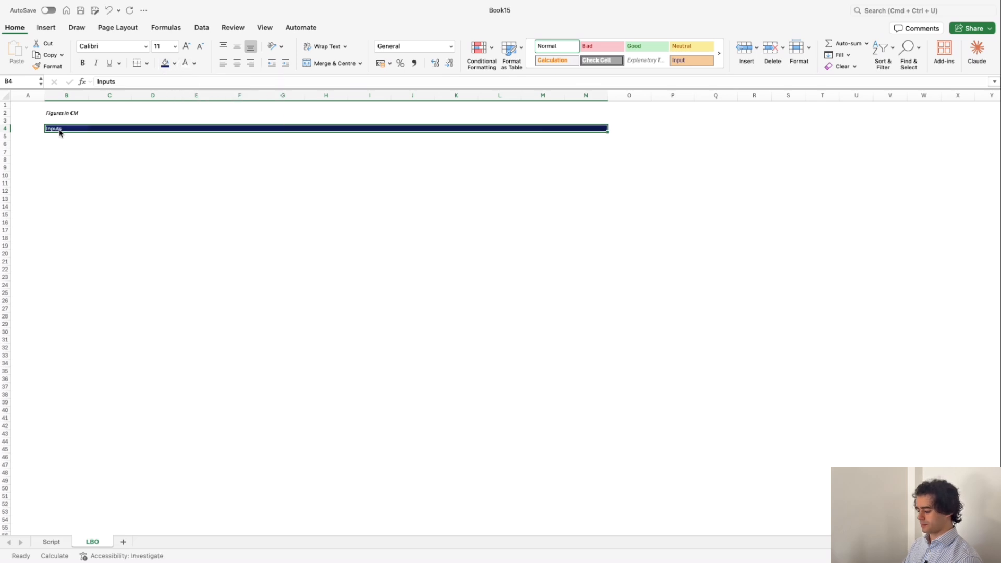
pyautogui.hotkey('ctrl', 'b')
# Enter the subheading "Purchase Assumptions" in cell B6 and make B6:E6 bold.
pyautogui.press('Down')
pyautogui.press('Down')
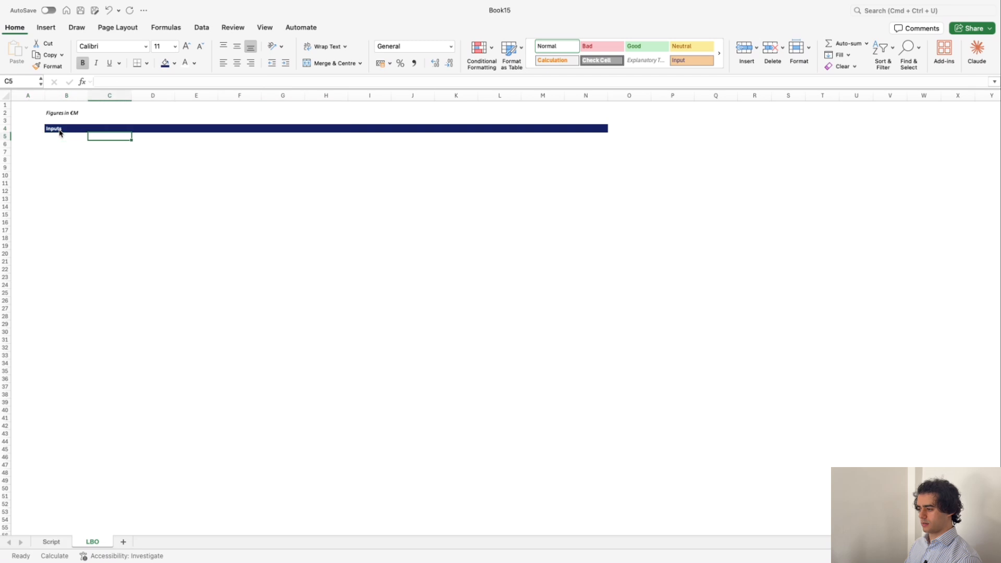
pyautogui.write('Pur')
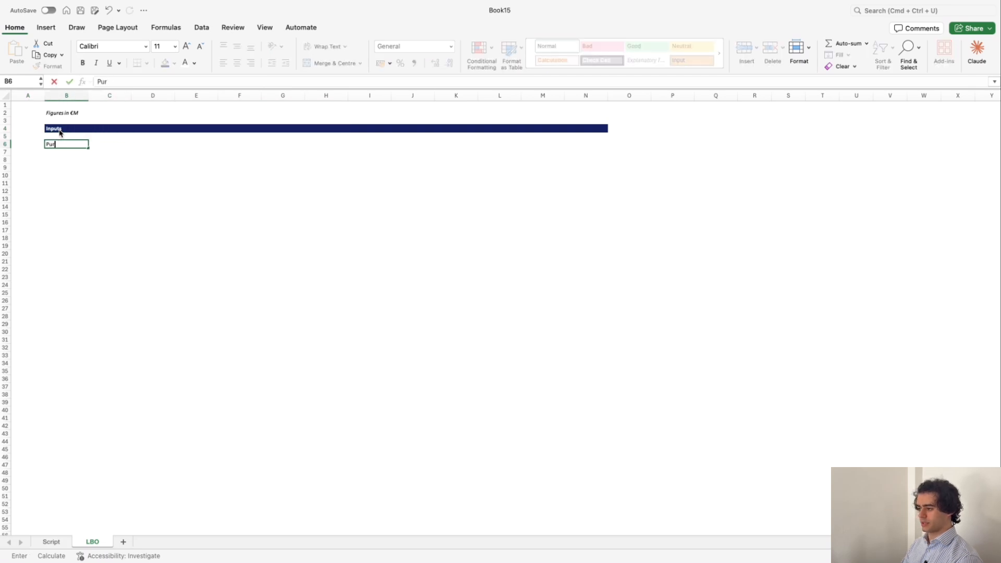
pyautogui.write('chase Assumptions')
pyautogui.press('Return')
pyautogui.press('Up')
pyautogui.hotkey('shift', 'Right')
pyautogui.hotkey('shift', 'Right')
pyautogui.hotkey('shift', 'Right')
pyautogui.hotkey('ctrl', 'b')
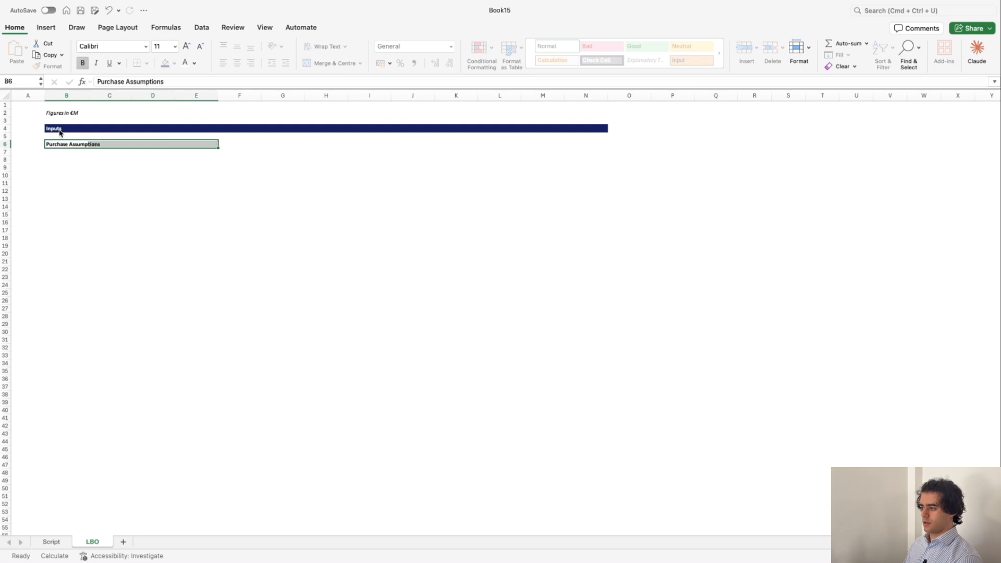
# Apply a bottom border to the Purchase Assumptions subheading across B6:E6.
pyautogui.press('Right')
pyautogui.press('Down')
pyautogui.press('Left')
pyautogui.press('Up')
pyautogui.hotkey('shift', 'Right')
pyautogui.hotkey('shift', 'Right')
pyautogui.hotkey('shift', 'Right')
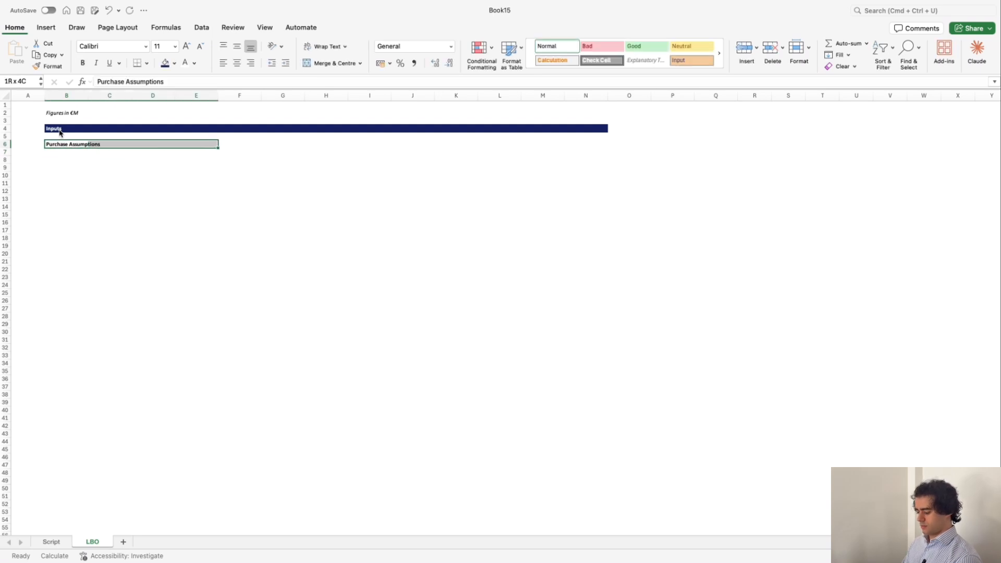
pyautogui.hotkey('alt', 'h')
pyautogui.press('b')
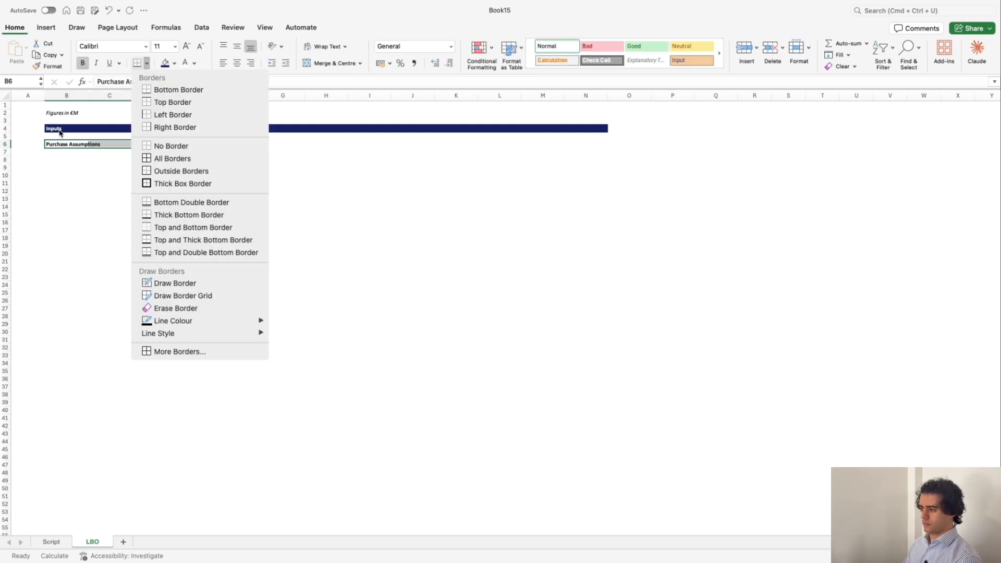
pyautogui.press('o')
# Enter the labels "Entry EBITDA", "Entry Multiple" and "Entry Enteprise Value" in cells B7 to B9.
pyautogui.press('Down')
pyautogui.write('Entry EBI')
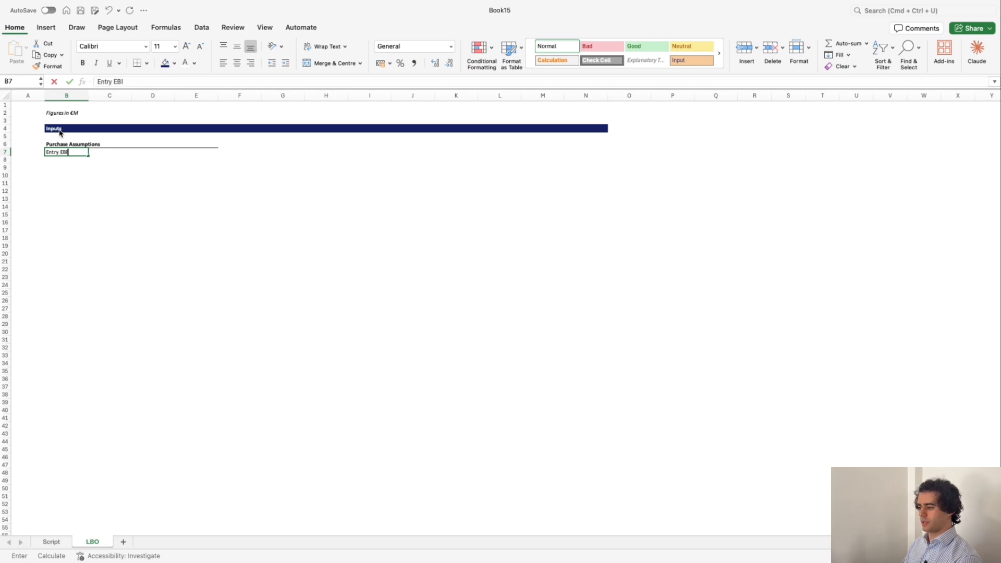
pyautogui.write('TDA')
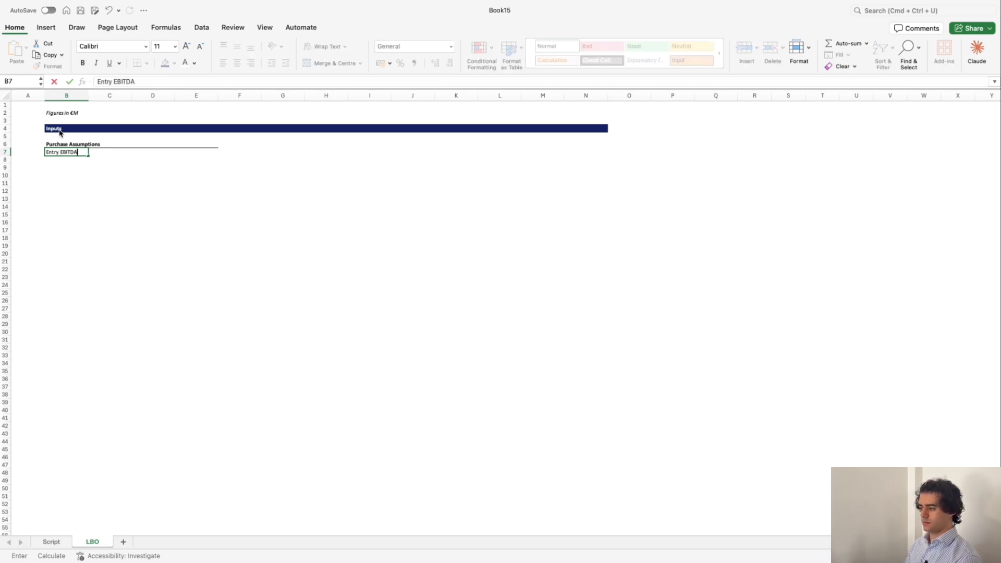
pyautogui.press('Return')
pyautogui.write('Entry ')
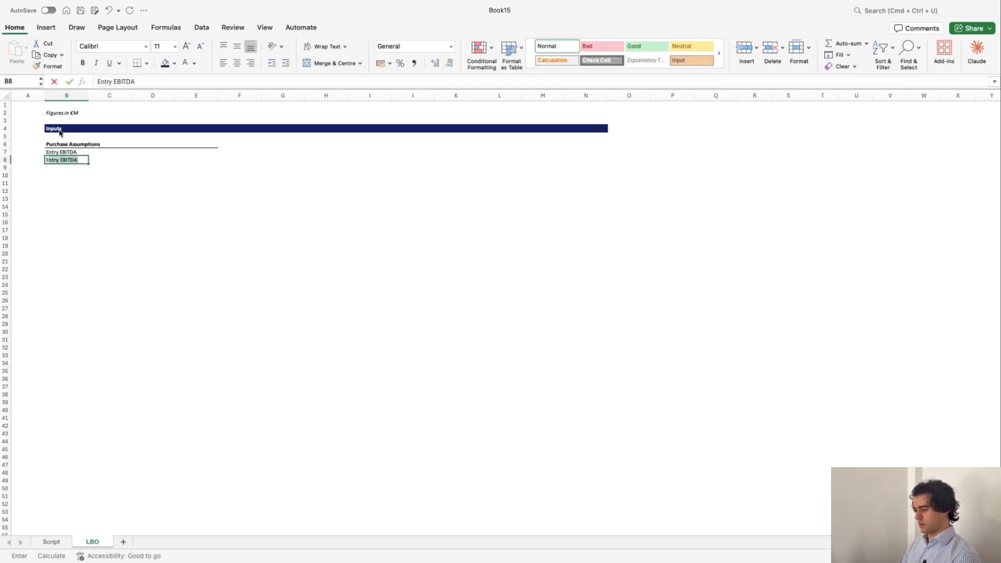
pyautogui.write('Multiple')
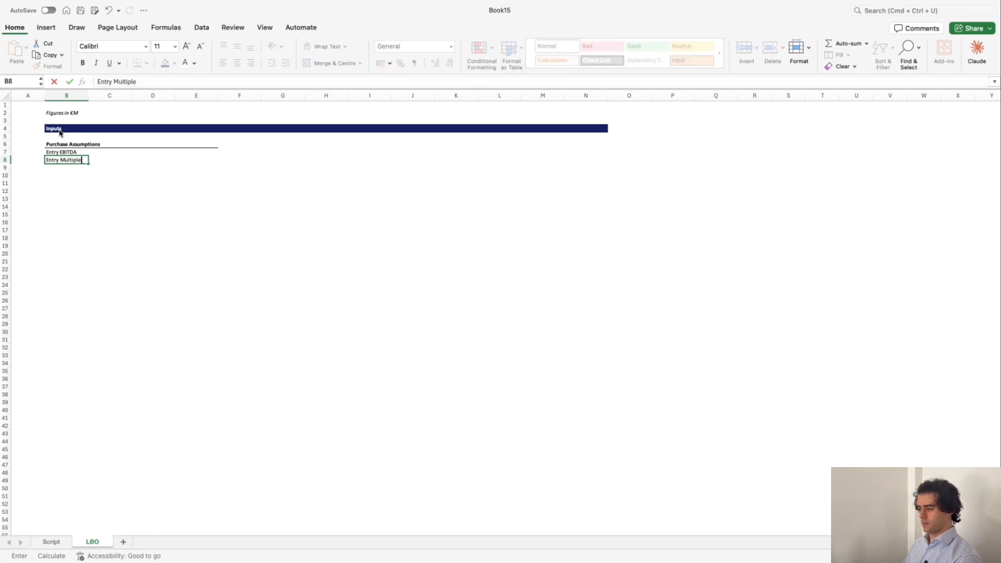
pyautogui.press('Return')
pyautogui.write('En')
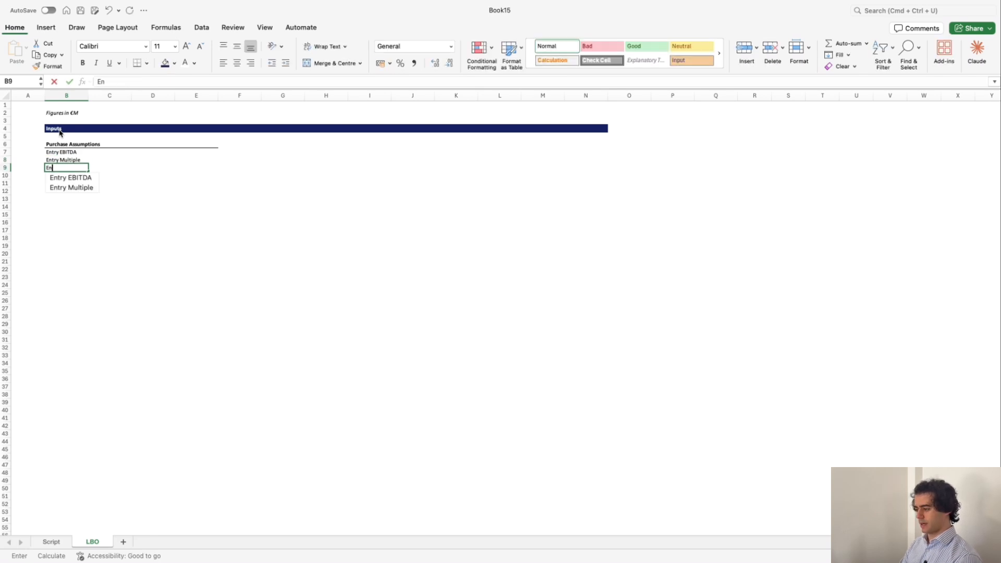
pyautogui.write('try Enteprise Value')
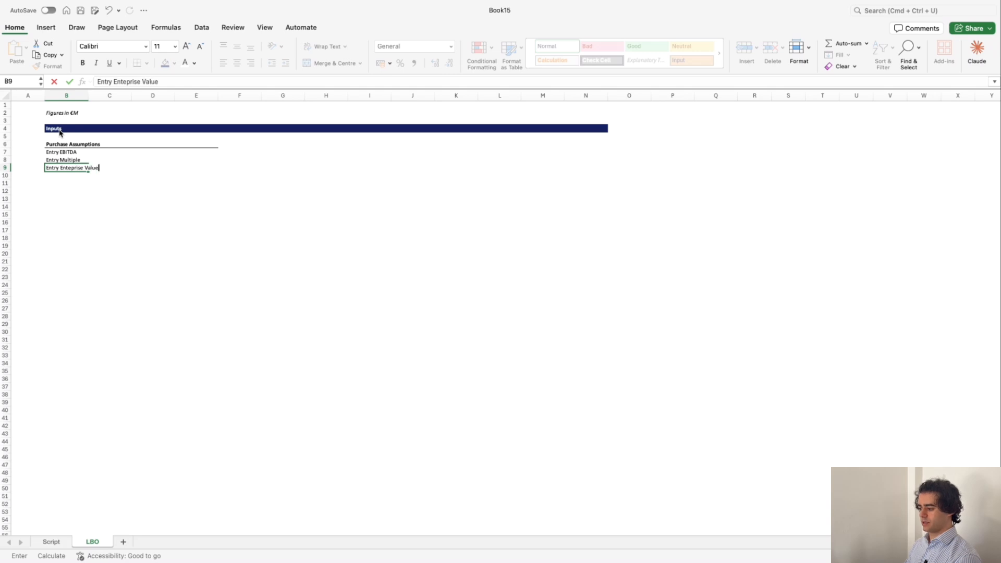
pyautogui.press('Return')
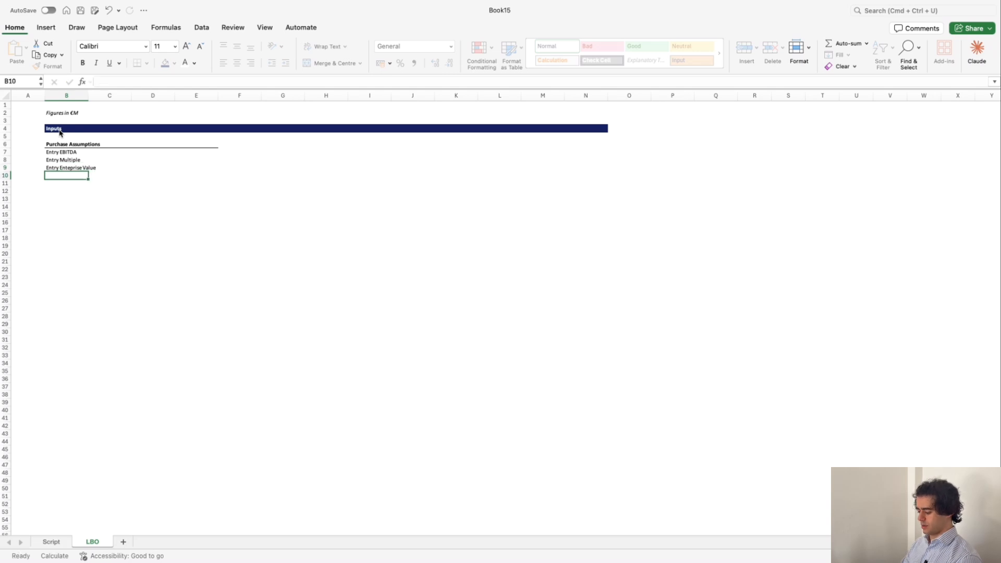
# Add the labels "(-) Debt" in cell B10 and "(+) Cash" in cell B11.
pyautogui.write('(-)')
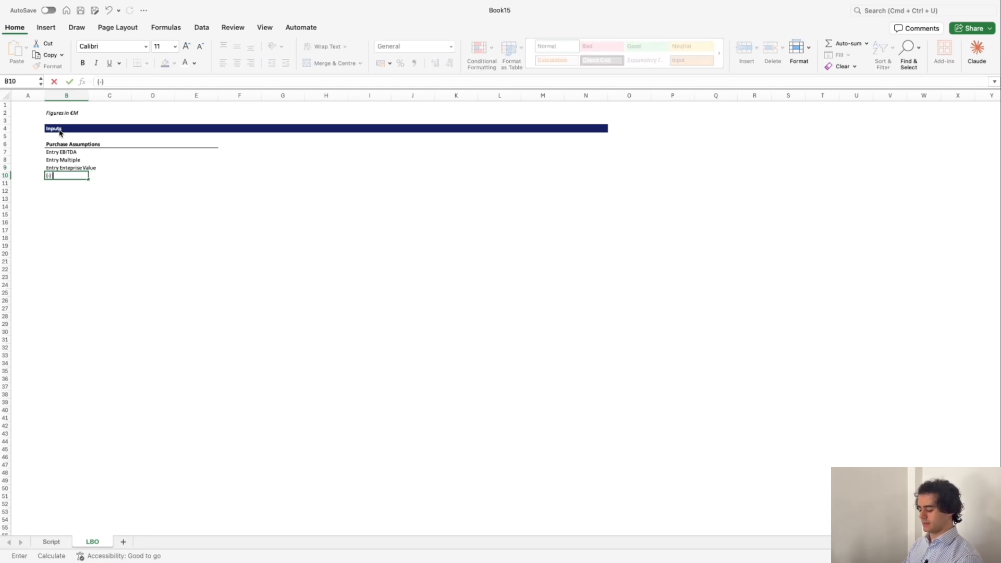
pyautogui.write(' Debt')
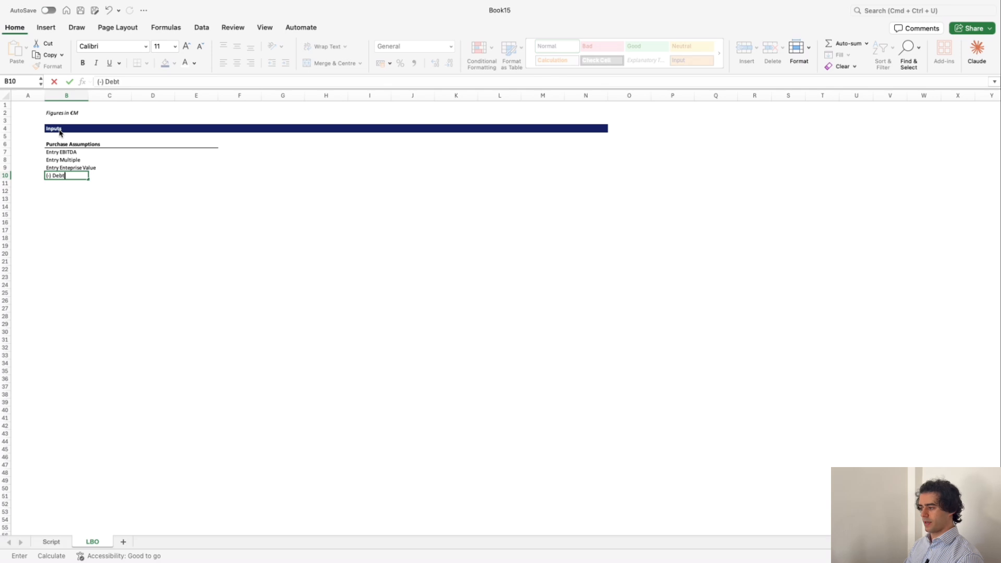
pyautogui.press('Return')
pyautogui.write('(+) Cash')
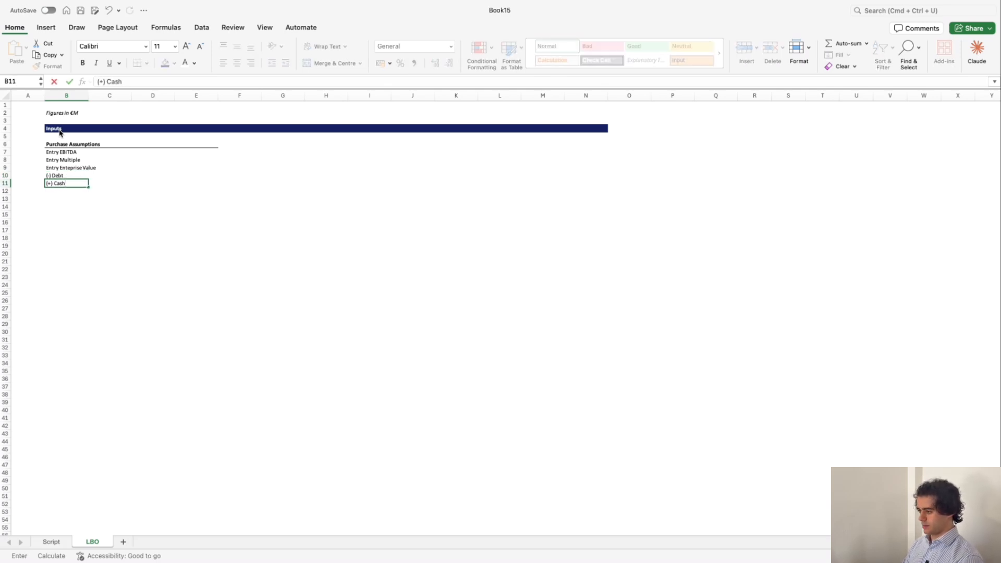
pyautogui.press('Return')
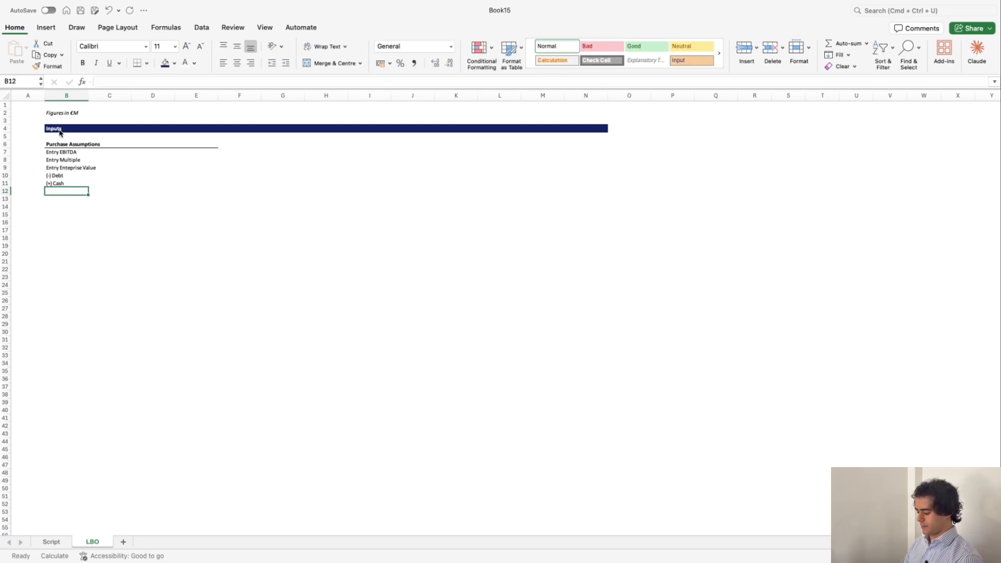
# Enter the label "Entry Equity Value" in cell B12.
pyautogui.write('Entry Equity')
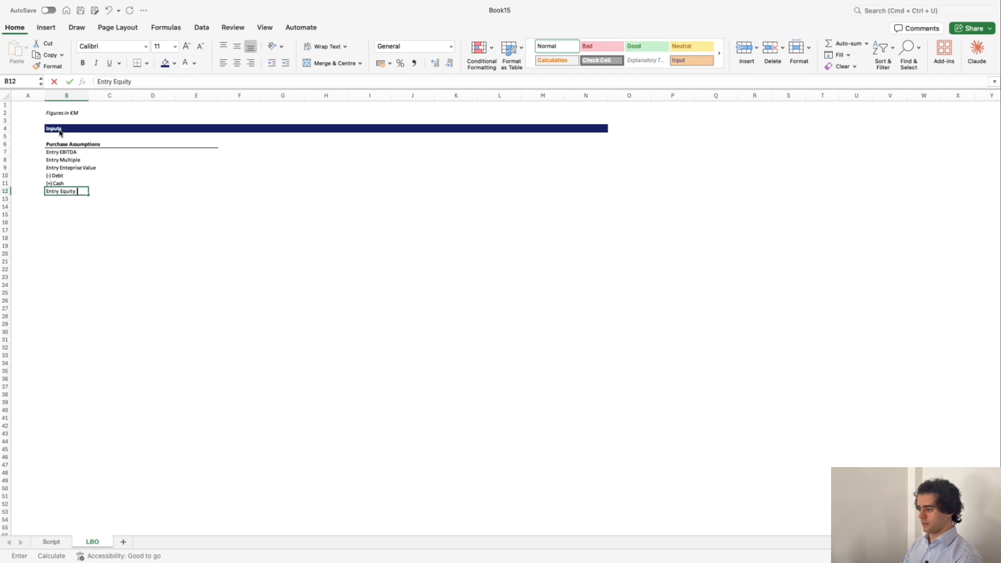
pyautogui.write(' Valuer')
pyautogui.press('BackSpace')
pyautogui.press('Return')
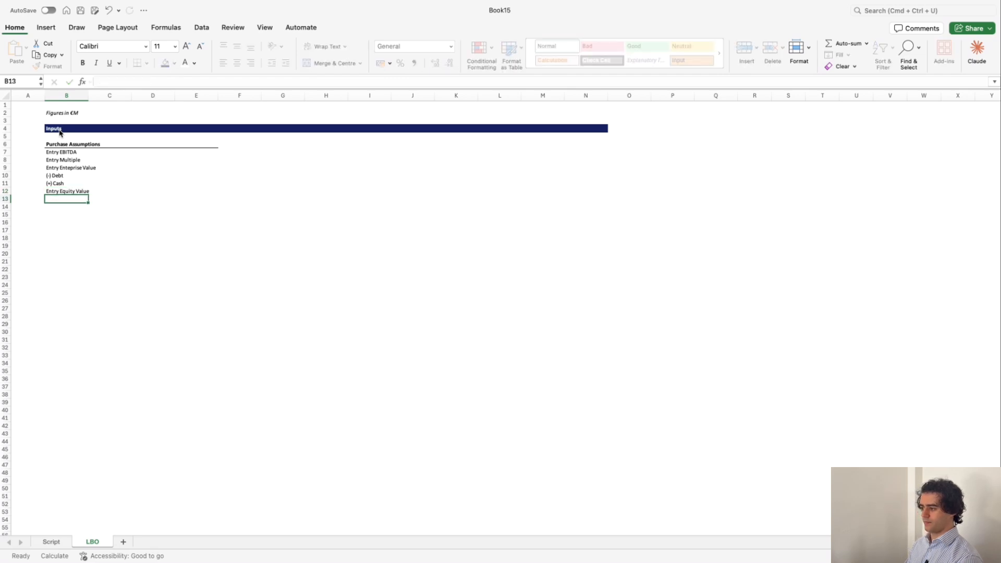
# Indent the Debt and Cash labels in B10:B11 and the Entry EBITDA and Entry Multiple labels in B7:B8.
pyautogui.press('Up')
pyautogui.press('Up')
pyautogui.press('Up')
pyautogui.hotkey('shift', 'Down')
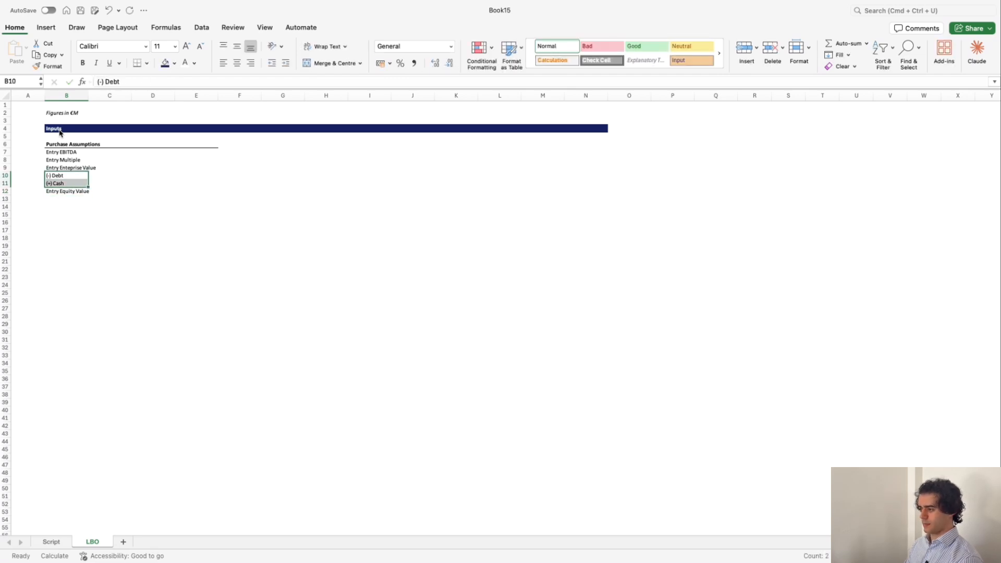
pyautogui.hotkey('ctrl', 'alt', 'Tab')
pyautogui.press('Up')
pyautogui.press('Up')
pyautogui.press('Up')
pyautogui.hotkey('shift', 'Down')
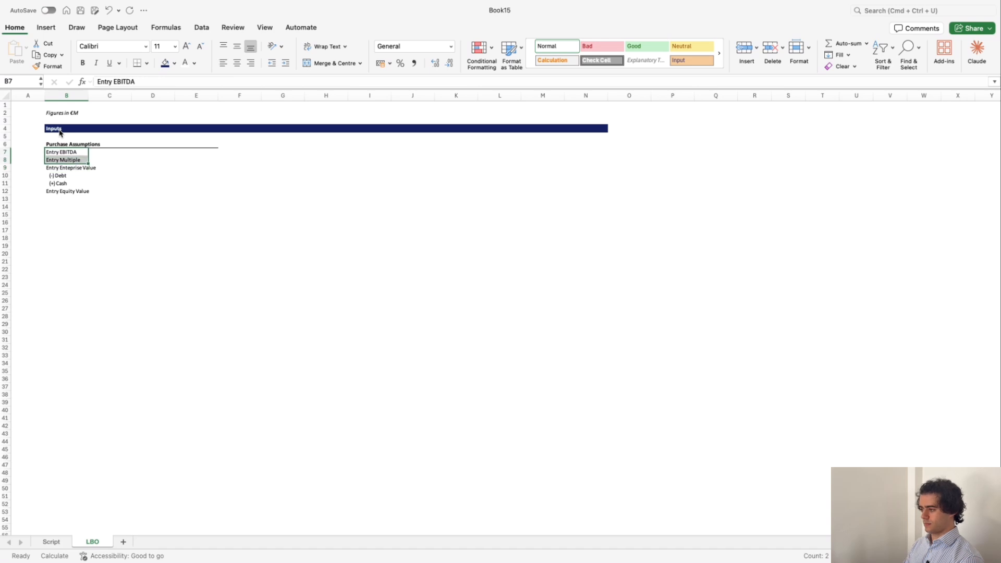
pyautogui.hotkey('ctrl', 'alt', 'Tab')
# Apply a custom number format to the purchase assumption value cells E7:E12.
pyautogui.press('Right')
pyautogui.press('Right')
pyautogui.press('Right')
pyautogui.hotkey('shift', 'Down')
pyautogui.hotkey('shift', 'Down')
pyautogui.hotkey('shift', 'Down')
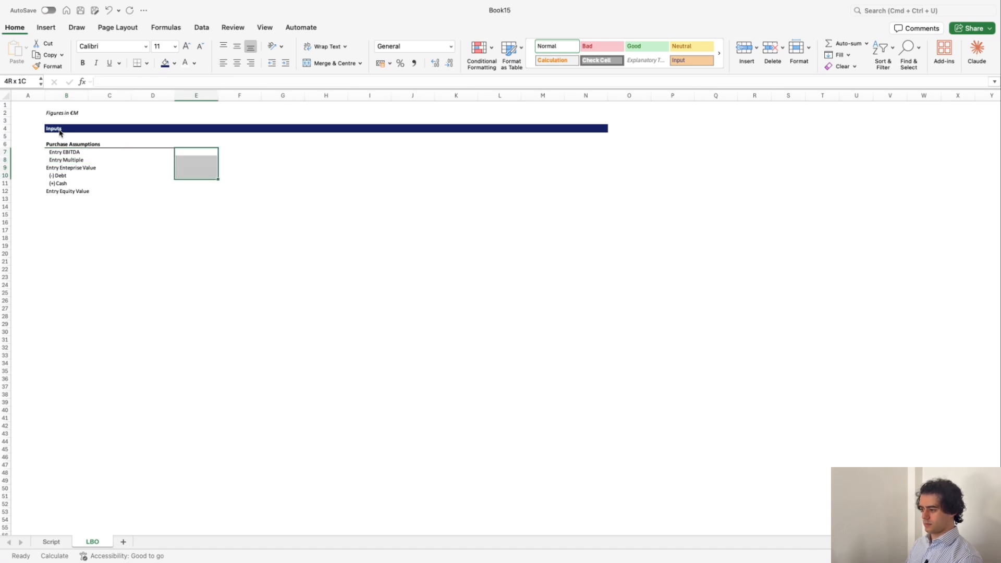
pyautogui.hotkey('shift', 'Down')
pyautogui.hotkey('shift', 'Down')
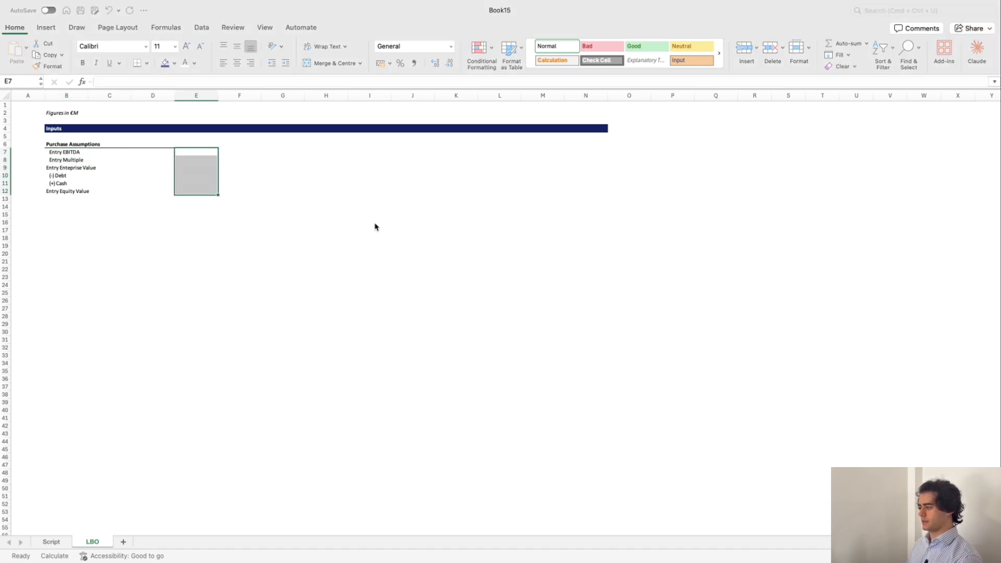
pyautogui.click(458, 155)
pyautogui.press('Right')
pyautogui.press('Down')
pyautogui.press('Left')
pyautogui.press('Up')
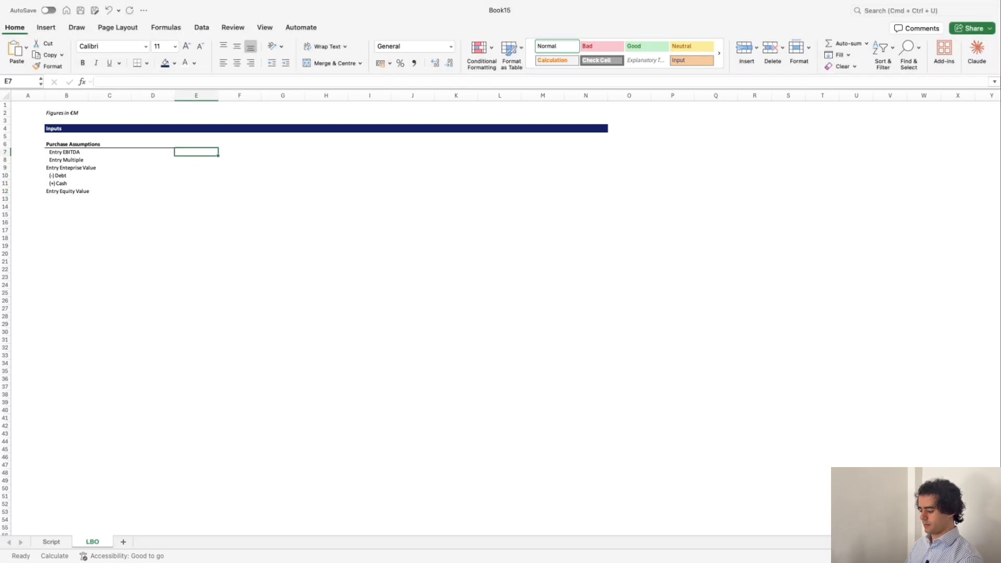
# Check the EBITDA in the Script sheet's brief and enter 26,4 as the Entry EBITDA in E7 of the LBO sheet.
pyautogui.write('=')
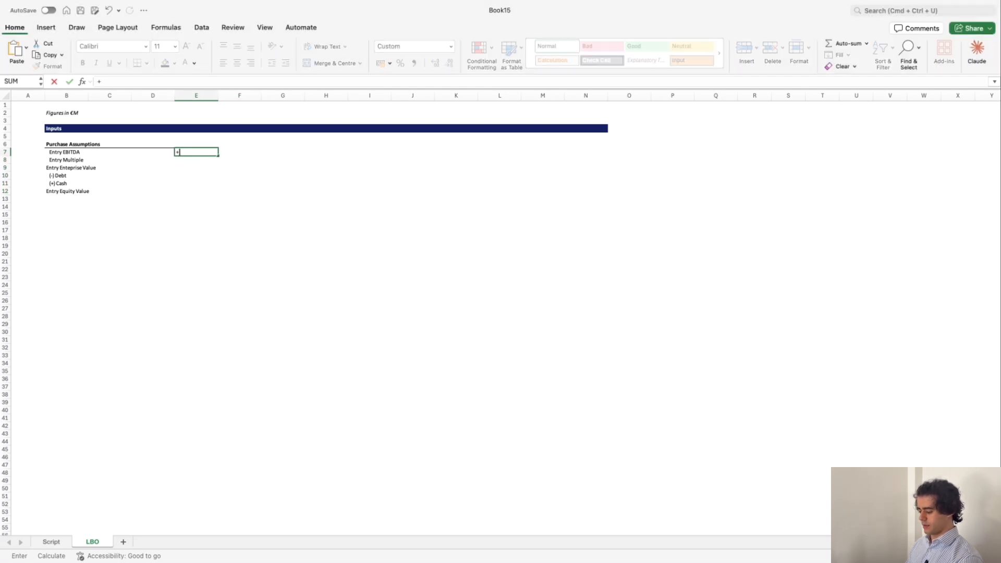
pyautogui.press('Escape')
pyautogui.hotkey('ctrl', 'pageup')
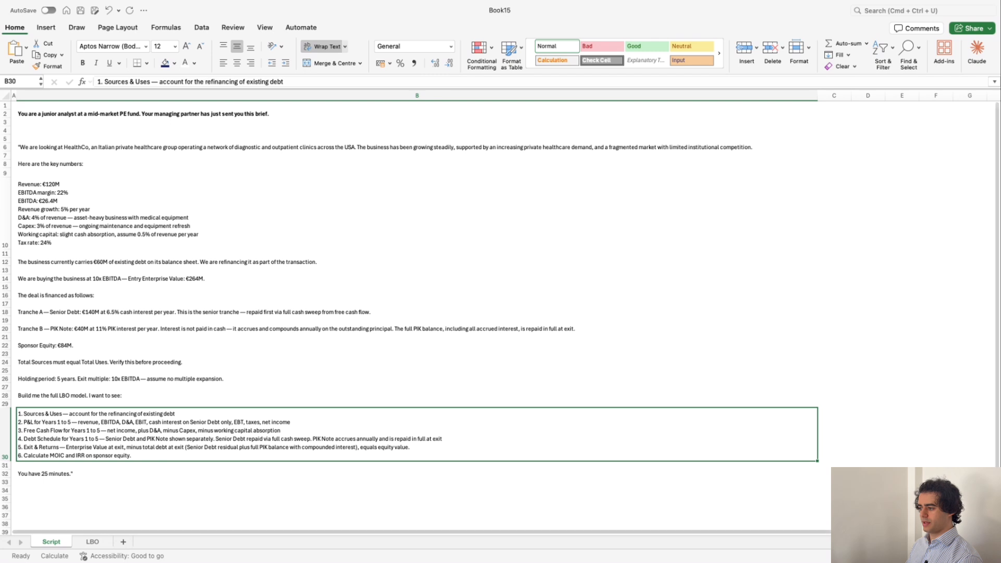
pyautogui.hotkey('ctrl', 'pagedown')
pyautogui.write('26,')
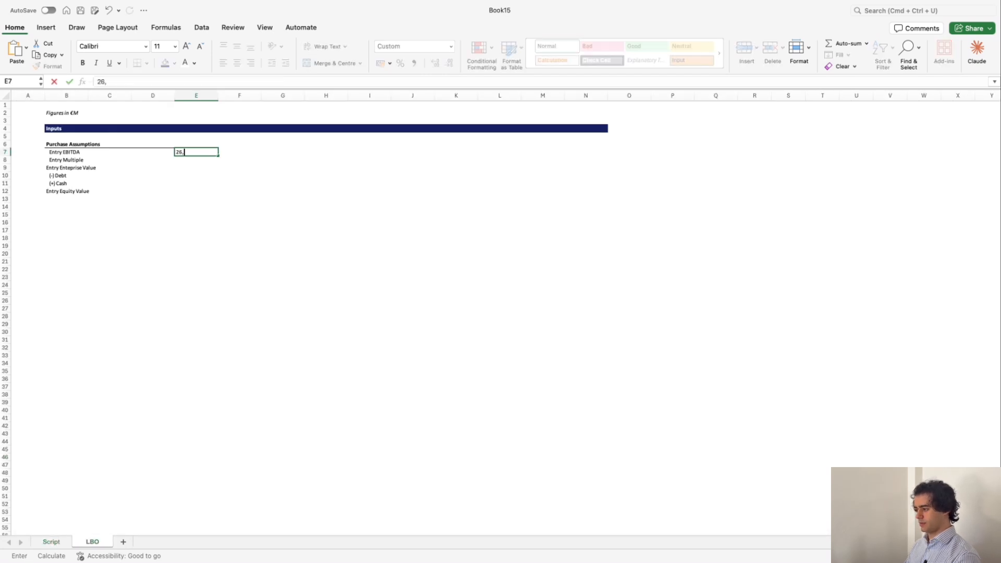
pyautogui.hotkey('ctrl', 'Return')
# Show one decimal place for the values in E7:E12.
pyautogui.hotkey('shift', 'Down')
pyautogui.hotkey('shift', 'Down')
pyautogui.hotkey('shift', 'Down')
pyautogui.hotkey('shift', 'Down')
pyautogui.hotkey('shift', 'Down')
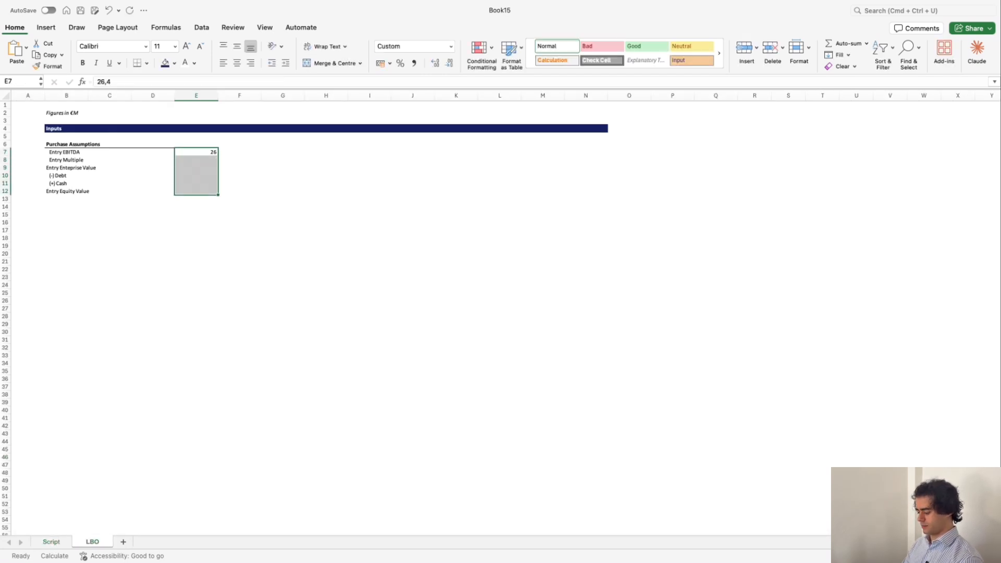
pyautogui.hotkey('shift', 'Up')
pyautogui.hotkey('shift', 'Up')
pyautogui.hotkey('shift', 'Up')
pyautogui.hotkey('shift', 'Up')
pyautogui.hotkey('shift', 'Up')
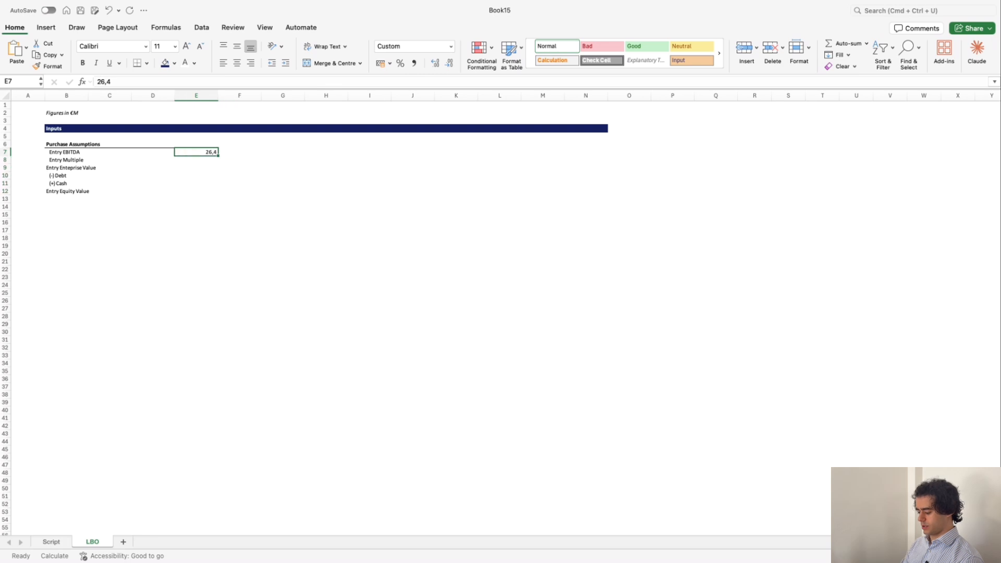
# Set the font colour of the Entry EBITDA input in E7 to the standard light blue.
pyautogui.click(194, 63)
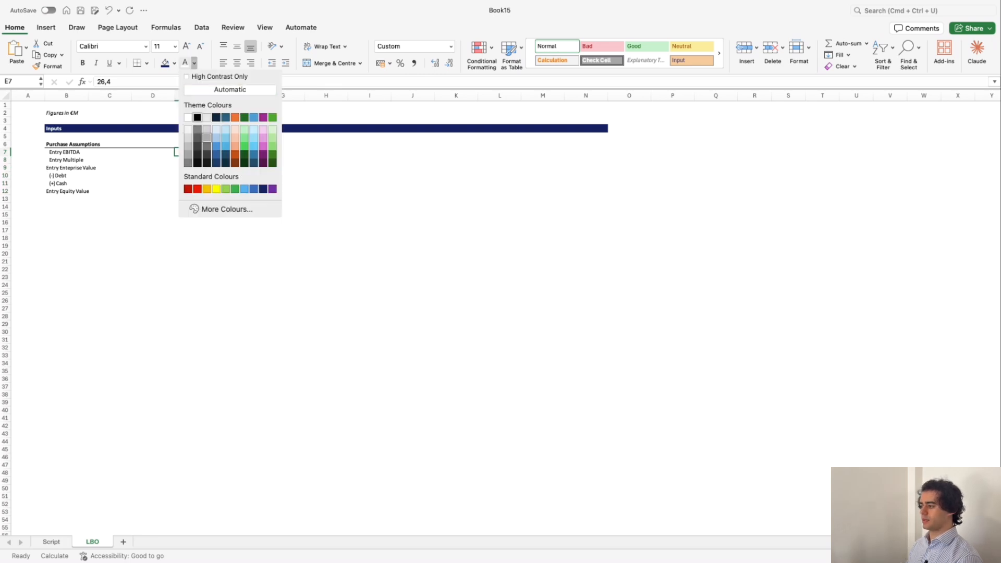
pyautogui.click(243, 189)
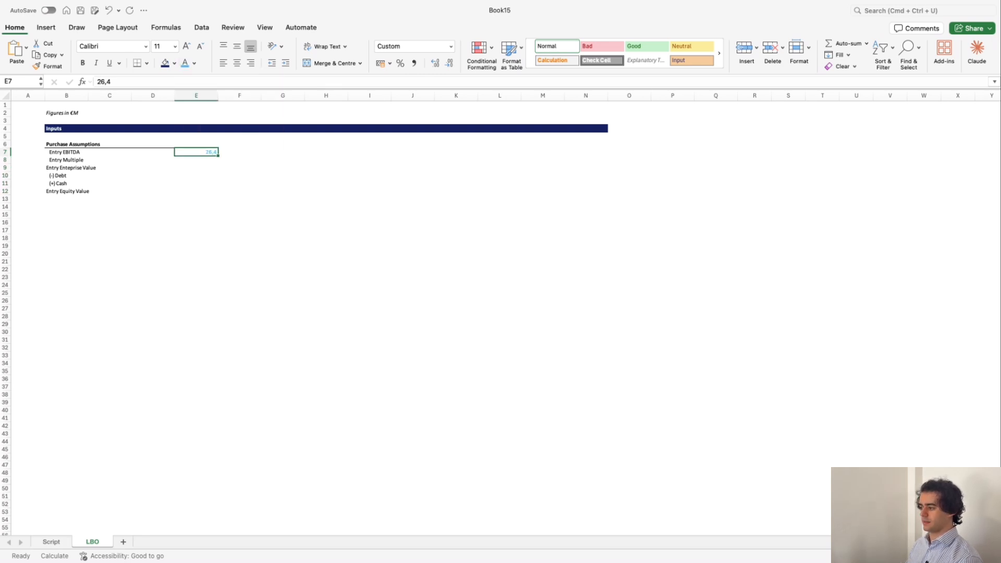
pyautogui.press('Return')
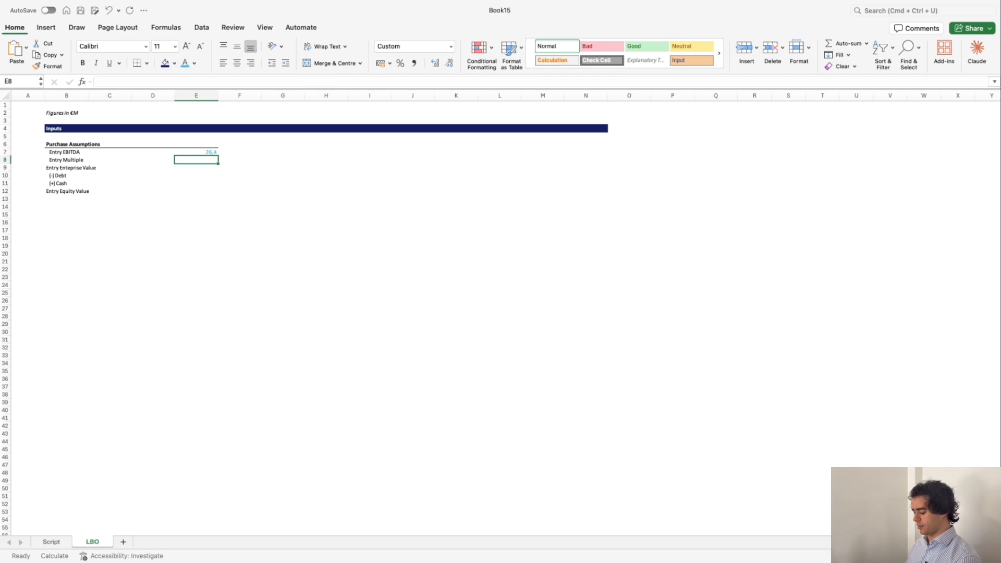
# Enter 10 as the Entry Multiple in E8 and format it as a multiple with one decimal and an x suffix.
pyautogui.write('10')
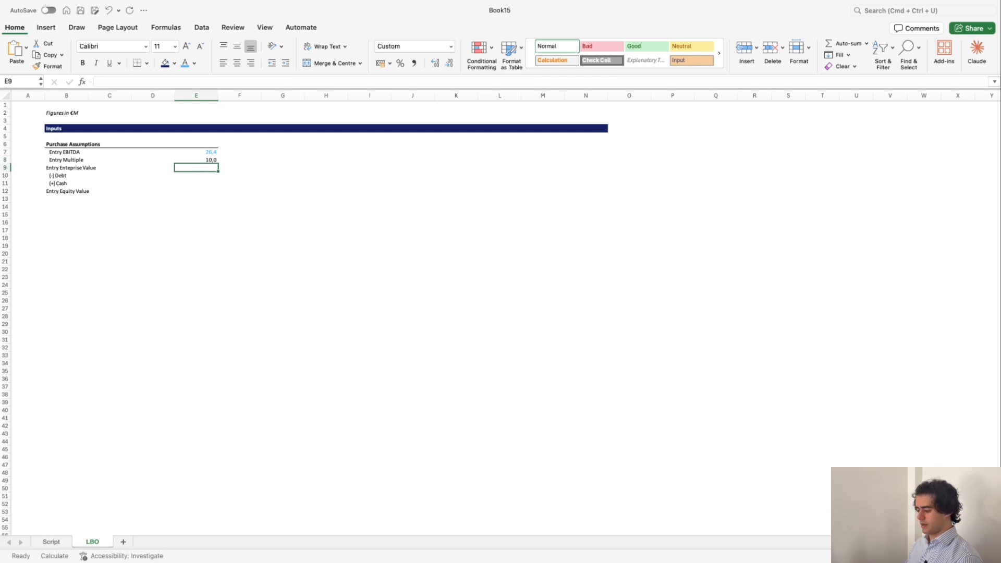
pyautogui.hotkey('ctrl', 'Return')
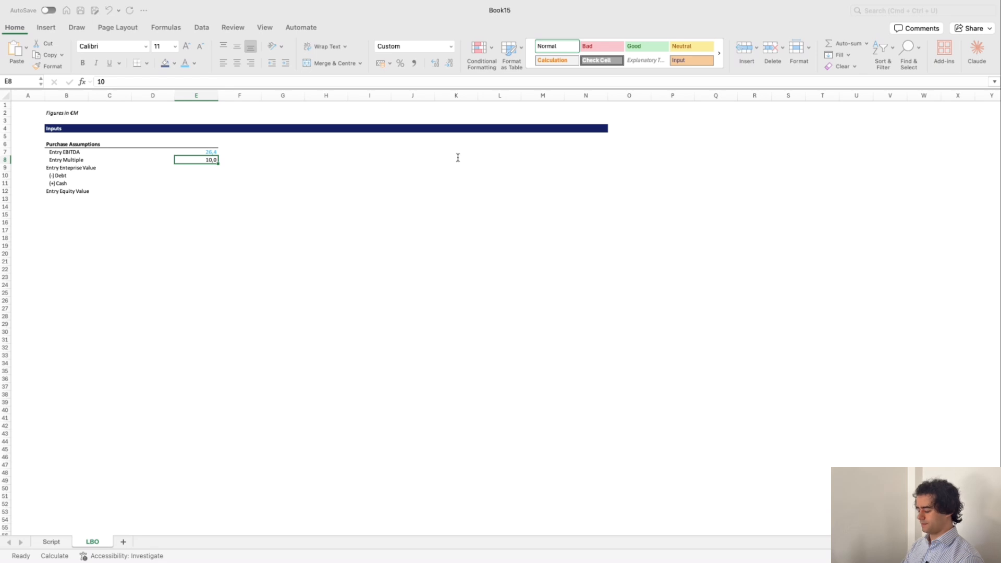
pyautogui.press('Up')
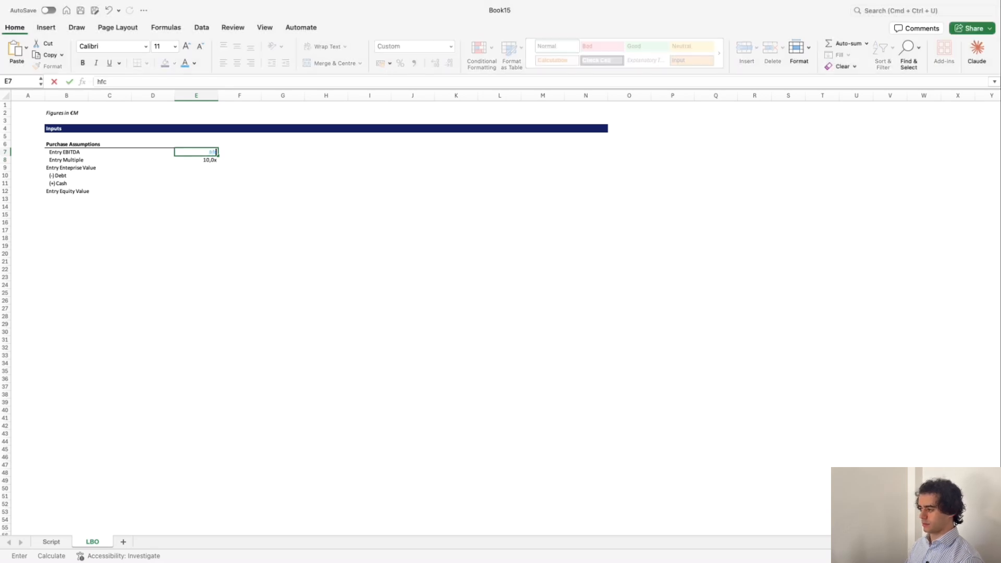
# Set the font colour of the Entry Multiple input in E8 to the standard light blue.
pyautogui.press('Down')
pyautogui.hotkey('alt', 'h')
pyautogui.press('f')
pyautogui.press('c')
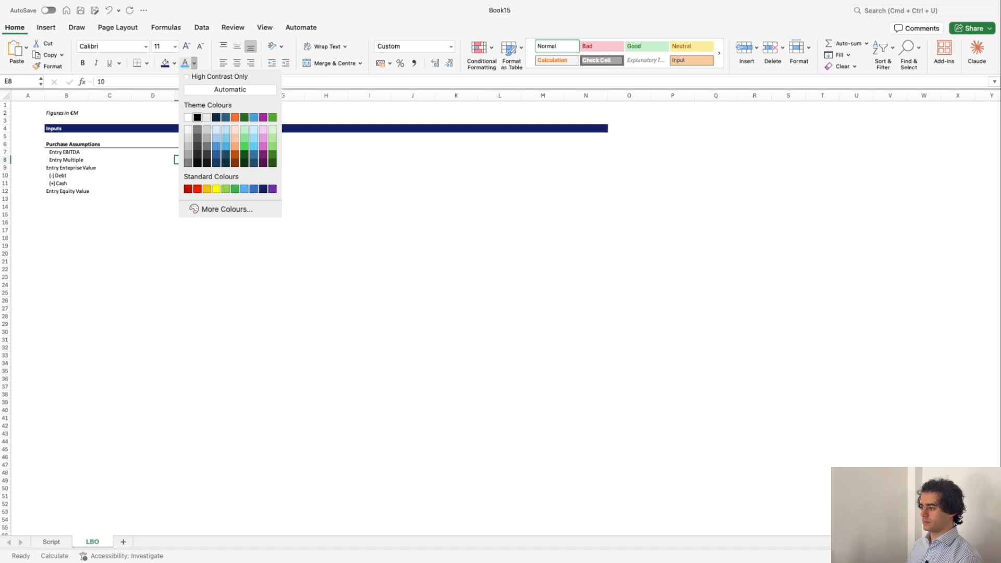
pyautogui.press('Down')
pyautogui.press('Down')
pyautogui.press('Down')
pyautogui.press('Down')
pyautogui.press('Down')
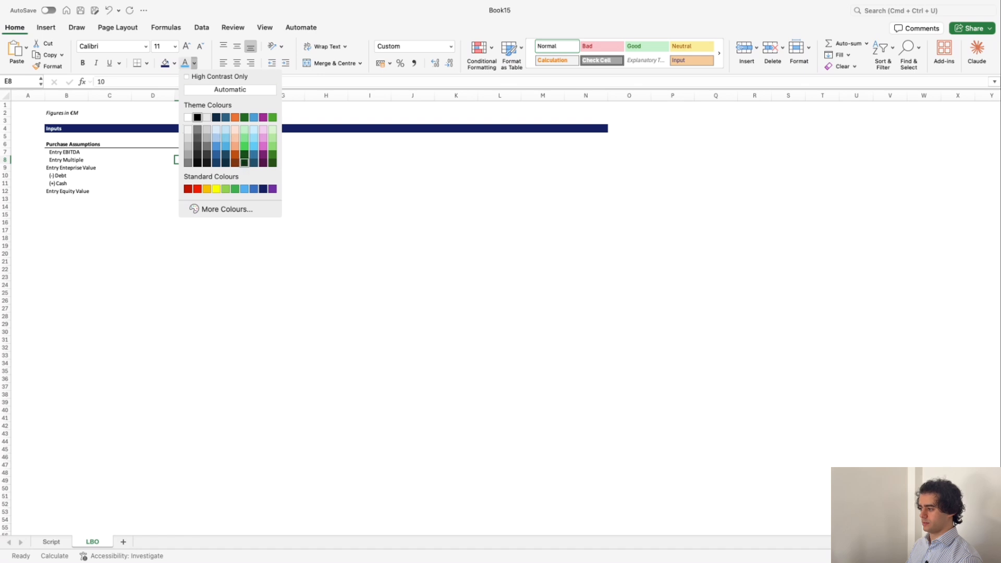
pyautogui.press('Down')
pyautogui.press('Return')
# Calculate the entry enterprise value in E9 as E7*E8.
pyautogui.press('Down')
pyautogui.write('=E7*E8')
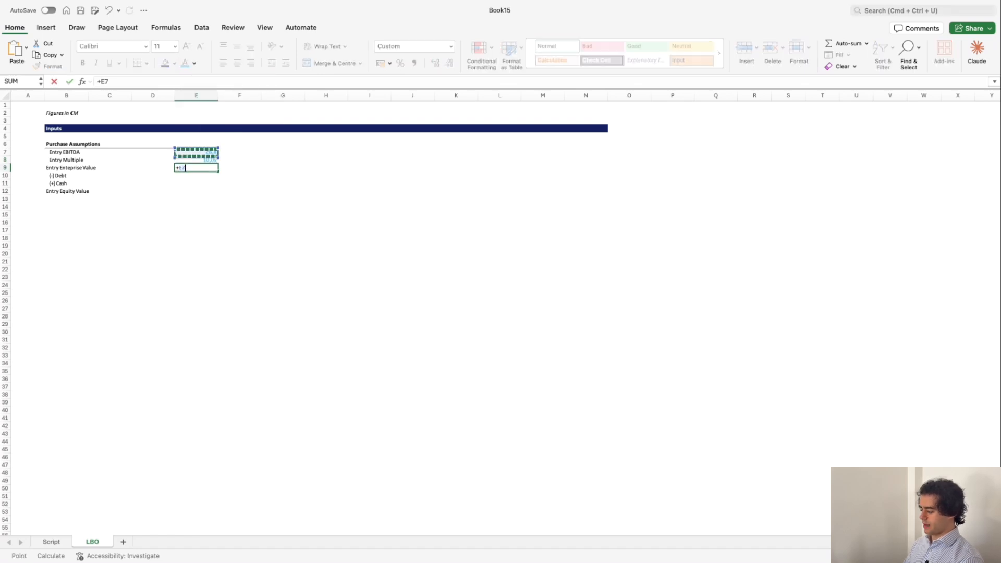
pyautogui.press('Return')
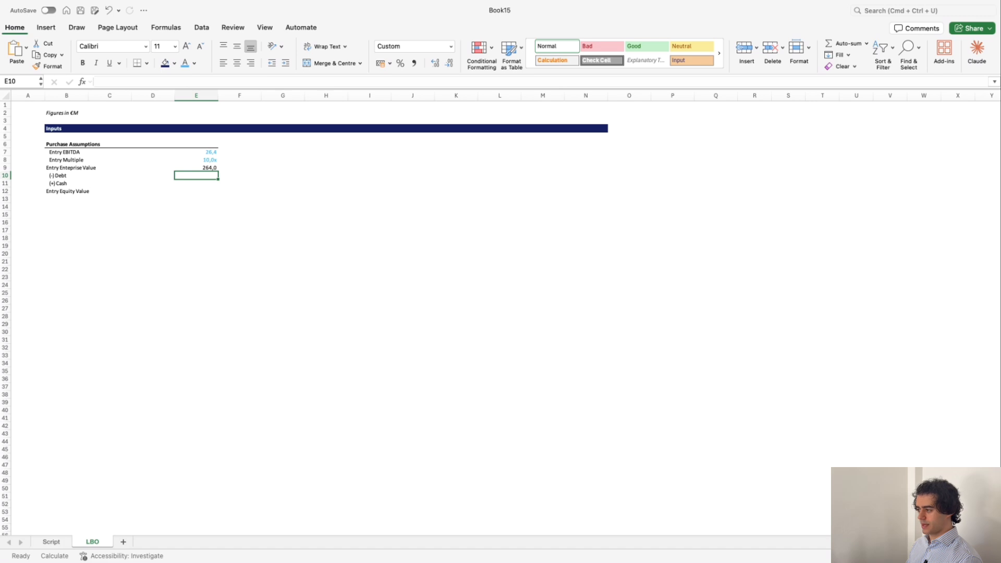
# Look up the existing debt line in cell B12 of the brief on the Script sheet.
pyautogui.hotkey('ctrl', 'pageup')
pyautogui.press('Right')
pyautogui.press('Left')
pyautogui.press('Up')
pyautogui.press('Up')
pyautogui.press('Up')
pyautogui.press('Up')
pyautogui.press('Up')
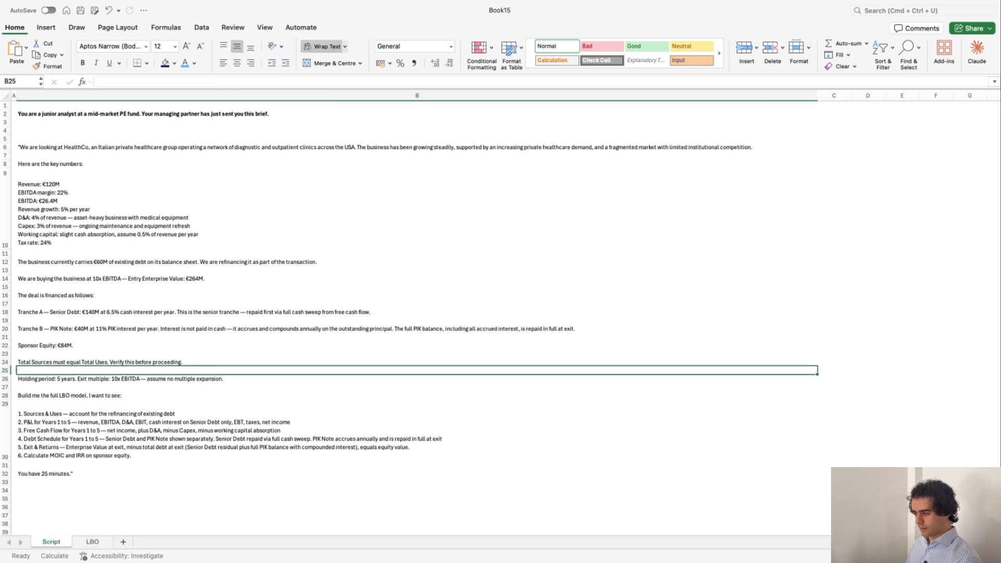
pyautogui.press('Up')
pyautogui.press('Up')
pyautogui.press('Up')
pyautogui.press('Up')
pyautogui.press('Up')
pyautogui.press('Up')
pyautogui.press('Up')
pyautogui.press('Up')
pyautogui.press('Up')
pyautogui.press('Up')
pyautogui.press('Up')
pyautogui.press('Up')
pyautogui.press('Up')
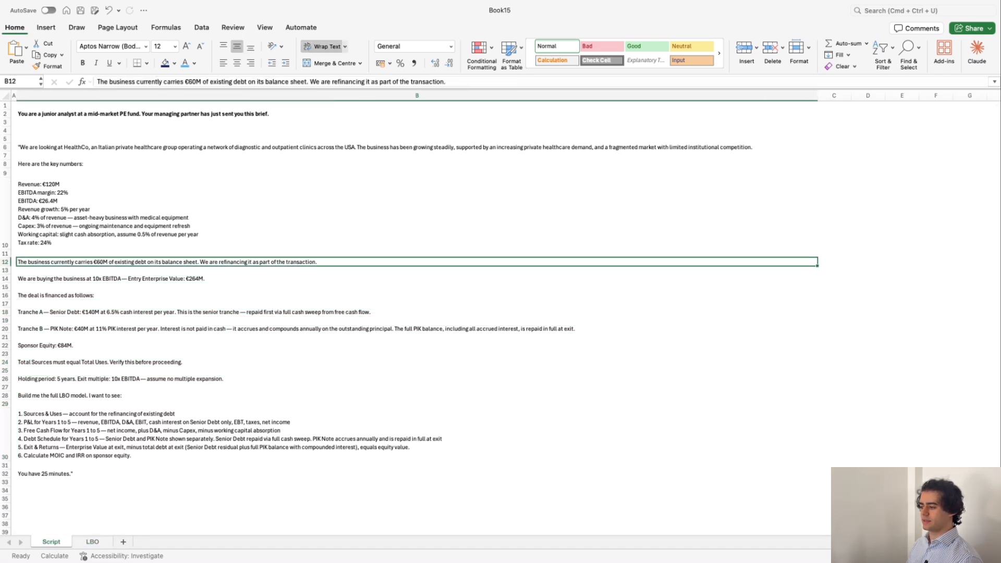
# Enter -60 as the debt in E10 of the LBO sheet and colour it standard light blue.
pyautogui.hotkey('ctrl', 'pagedown')
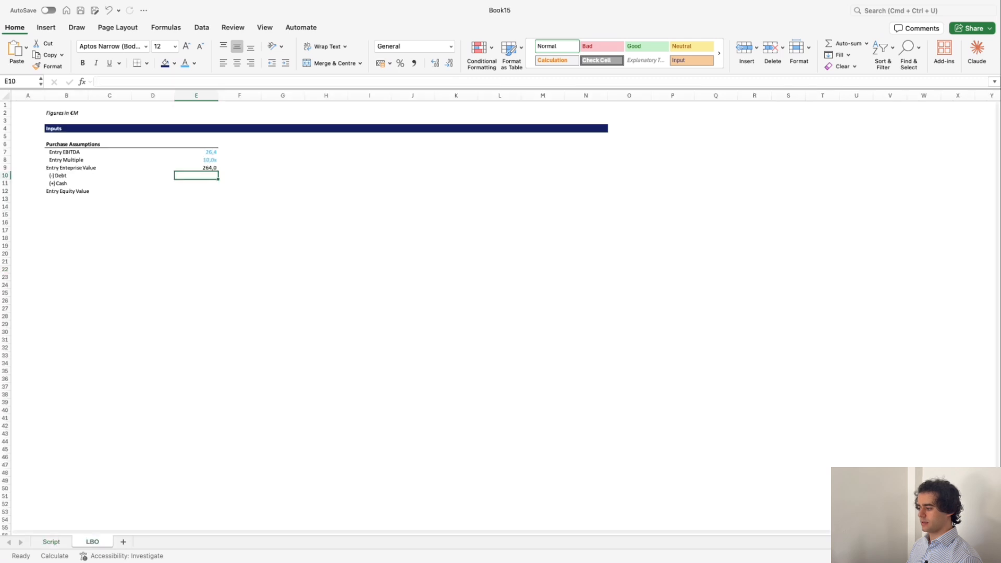
pyautogui.write('-60')
pyautogui.press('Return')
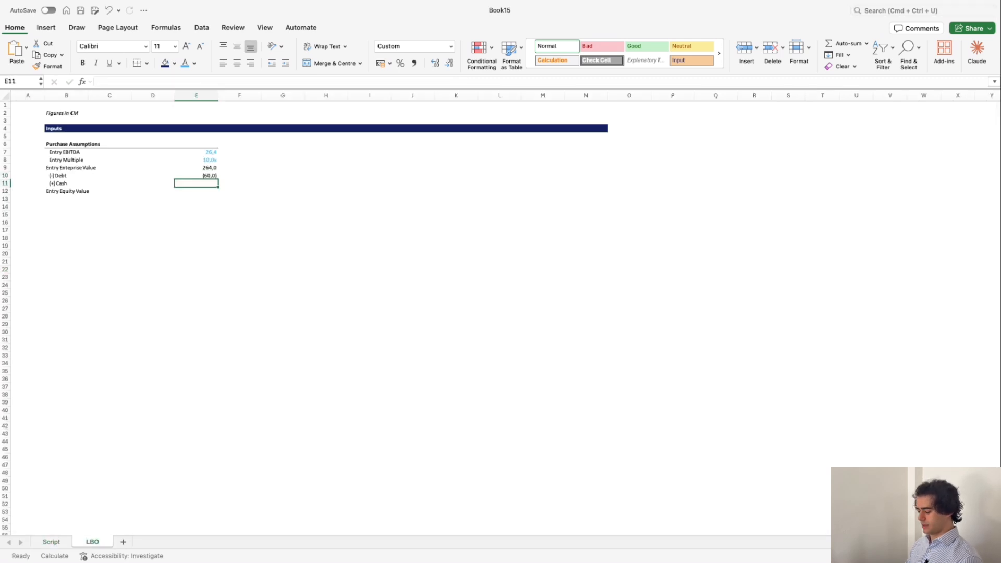
pyautogui.press('Up')
pyautogui.click(194, 63)
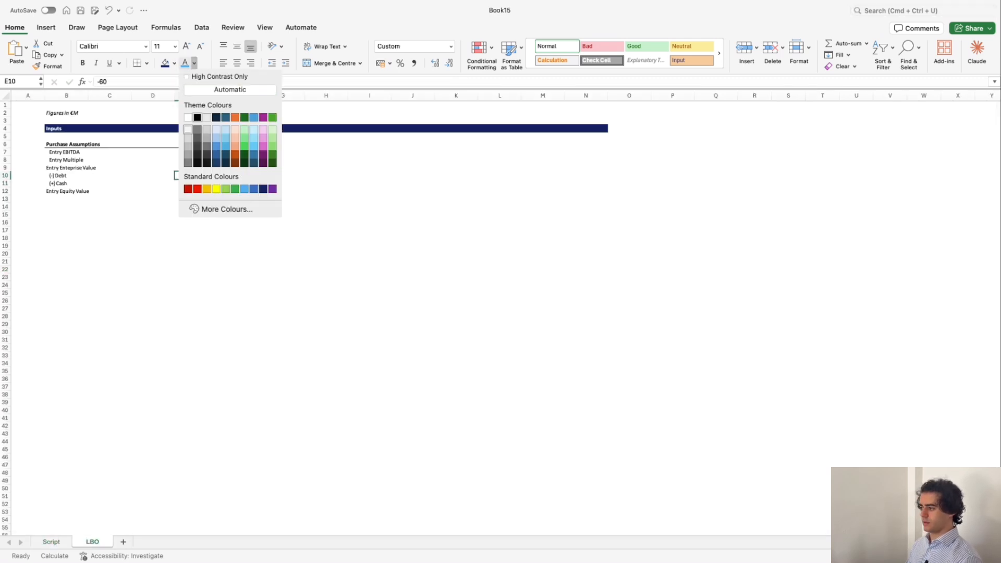
pyautogui.click(244, 188)
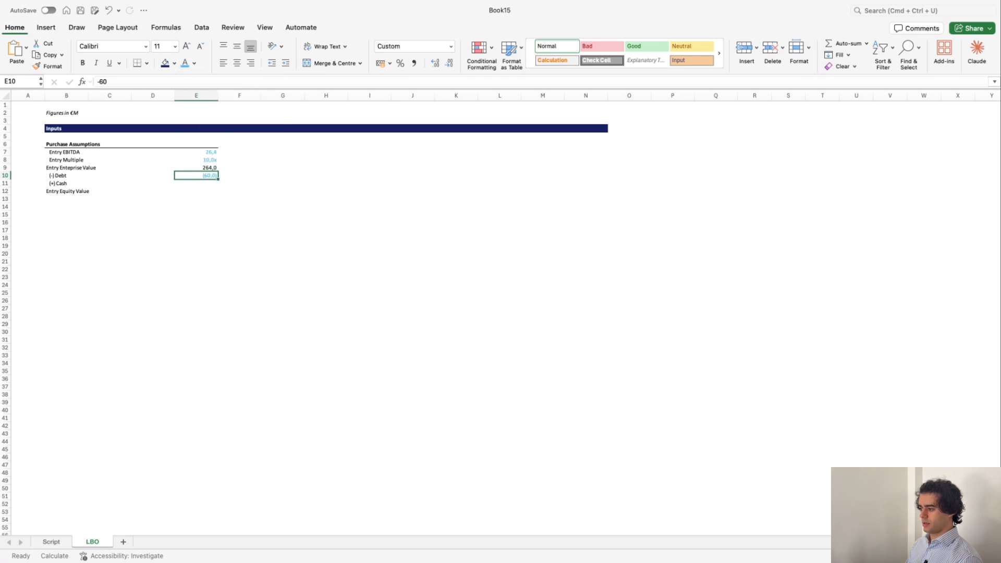
# Enter 0 as the cash amount in E11.
pyautogui.press('Down')
pyautogui.write('0')
pyautogui.press('Return')
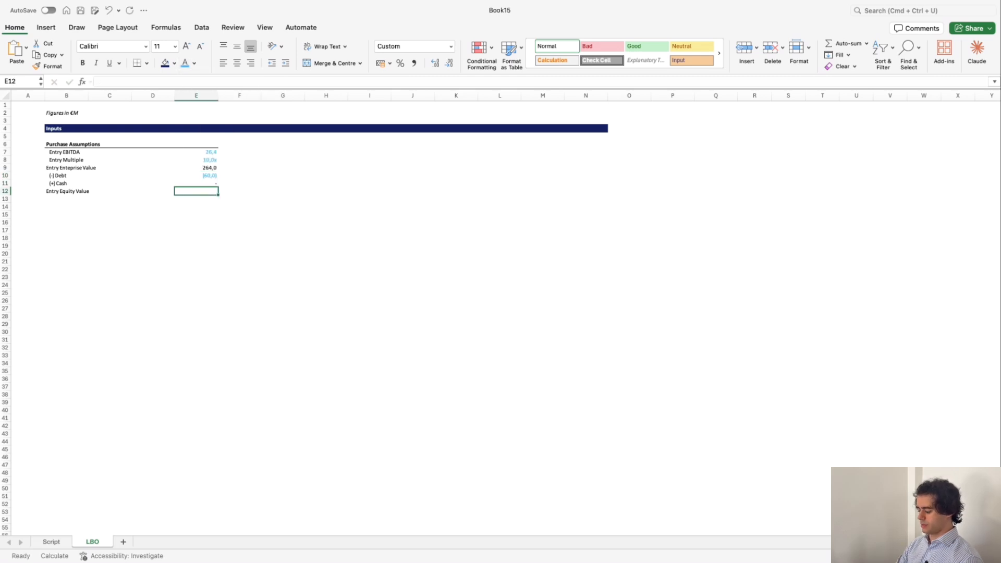
# Calculate the Entry Equity Value in E12 as the sum of E9:E11.
pyautogui.write('+sum(')
pyautogui.press('Up')
pyautogui.press('Up')
pyautogui.press('Up')
pyautogui.hotkey('shift', 'Down')
pyautogui.hotkey('shift', 'Down')
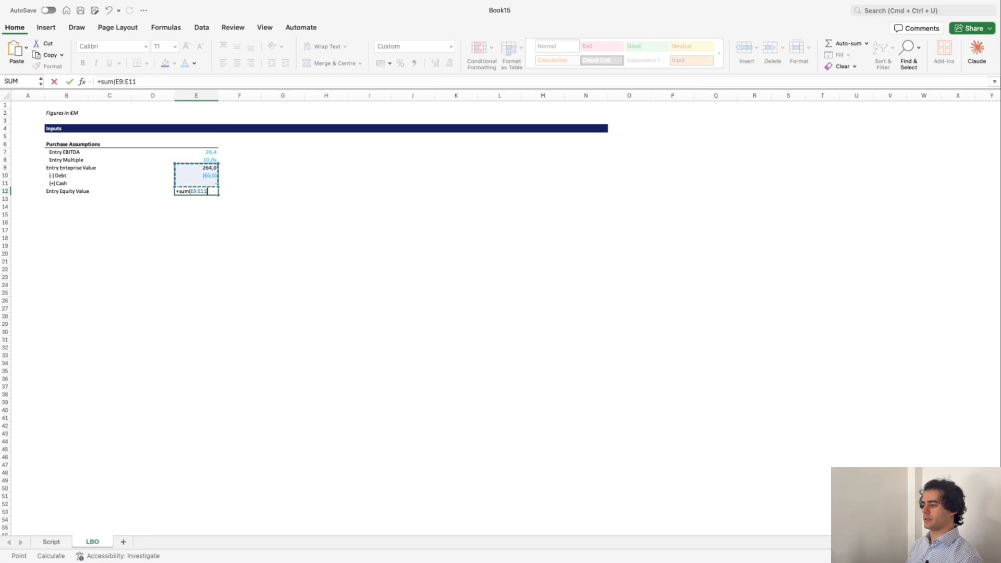
pyautogui.press('Return')
# Copy the formatted Purchase Assumptions subheading from B6:E6 to B14:E14.
pyautogui.press('Up')
pyautogui.press('Left')
pyautogui.press('Left')
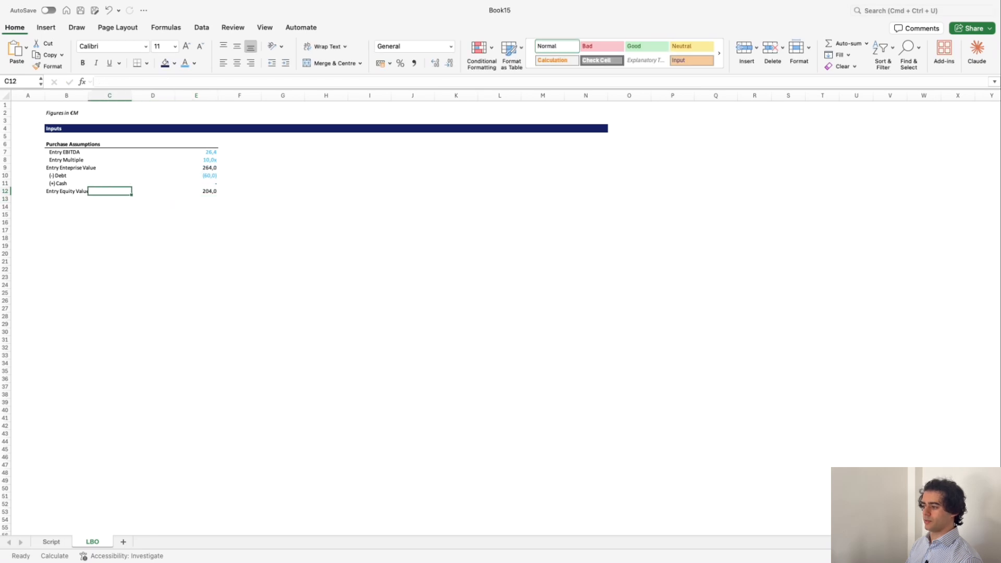
pyautogui.press('Up')
pyautogui.press('Up')
pyautogui.press('Left')
pyautogui.press('Up')
pyautogui.press('Up')
pyautogui.press('Up')
pyautogui.press('Up')
pyautogui.hotkey('shift', 'Right')
pyautogui.hotkey('shift', 'Right')
pyautogui.hotkey('shift', 'Right')
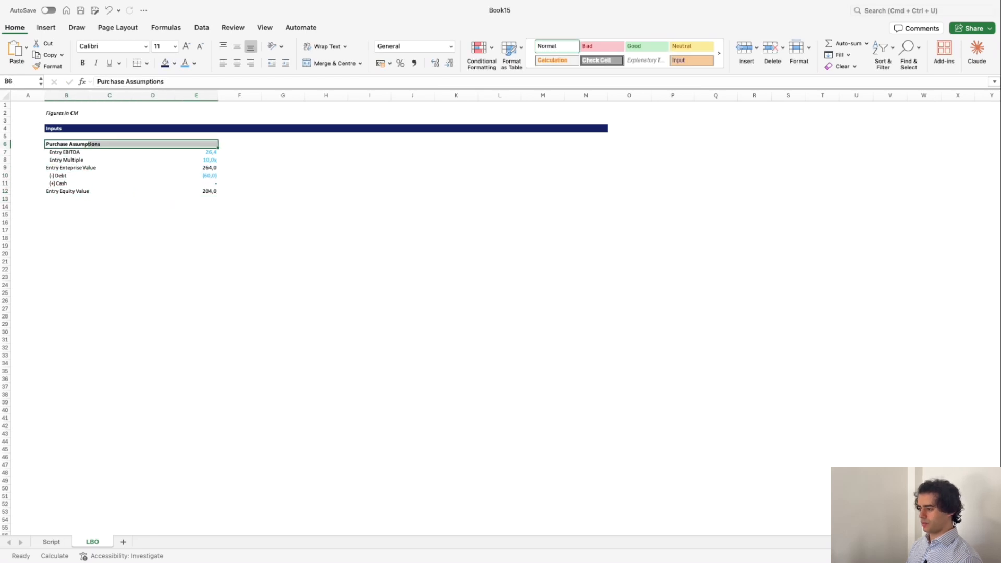
pyautogui.press('super+c')
pyautogui.press('super+Down')
pyautogui.press('super+Down')
pyautogui.press('super+Up')
pyautogui.press('Down')
pyautogui.press('Down')
pyautogui.press('super+v')
pyautogui.scroll(1, 500, 312)
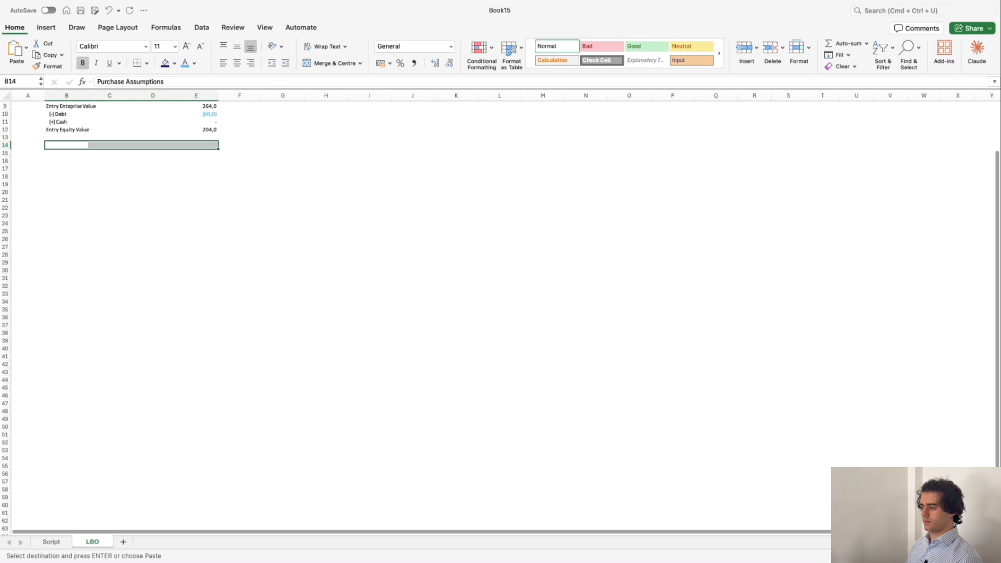
pyautogui.scroll(4, 261, 121)
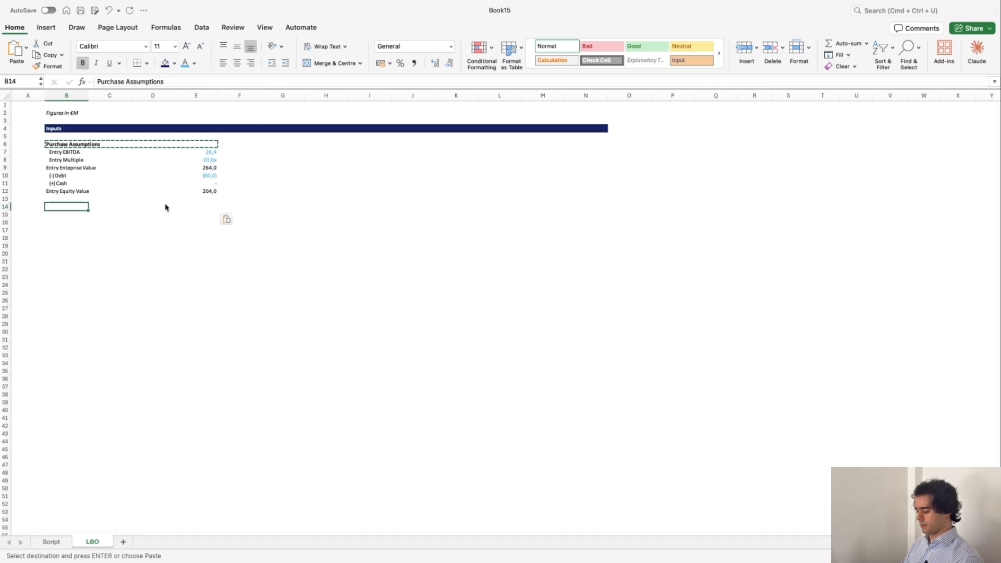
# Replace the copied heading in B14 with "Cash Flow projections Assumptions".
pyautogui.press('Delete')
pyautogui.write('Cash')
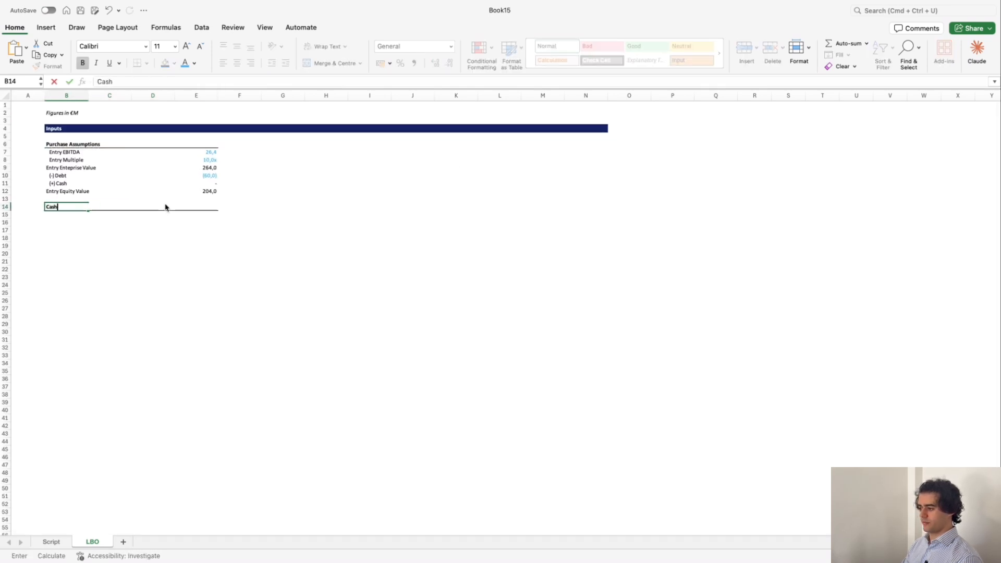
pyautogui.write(' Flow proje')
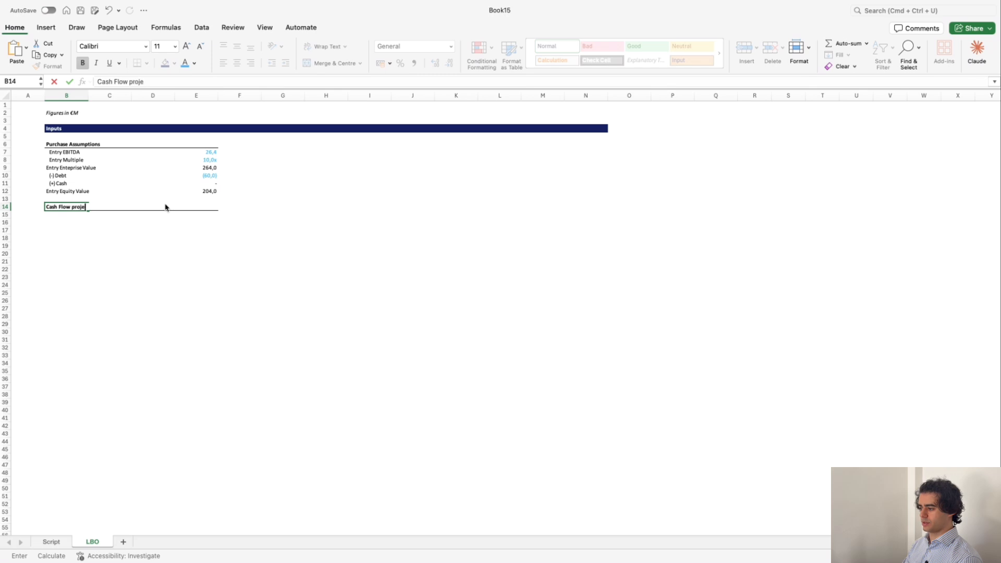
pyautogui.write('ctions Assumpti')
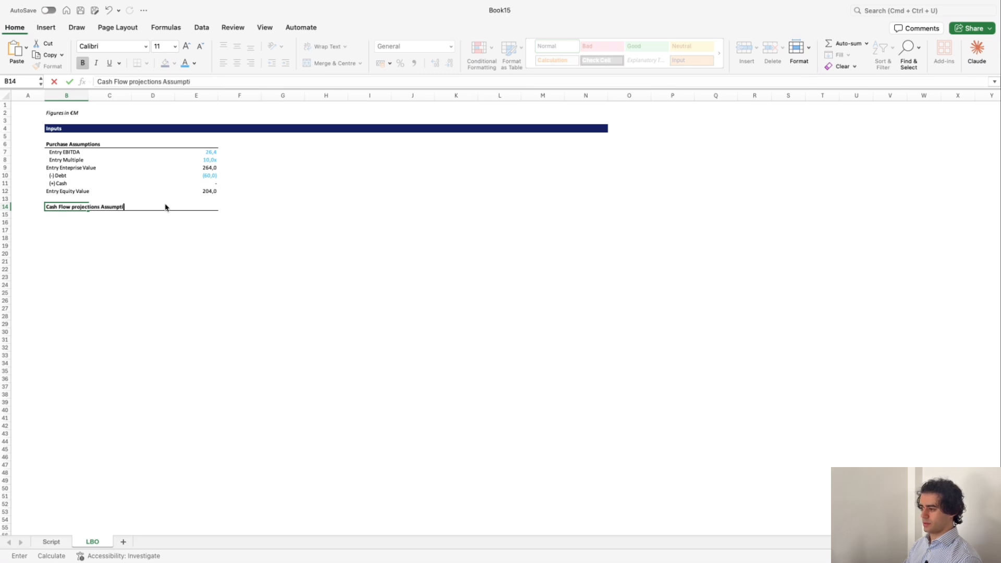
pyautogui.write('ons')
pyautogui.press('Return')
# Label B15 as "Entry Revenues".
pyautogui.write('Revenu')
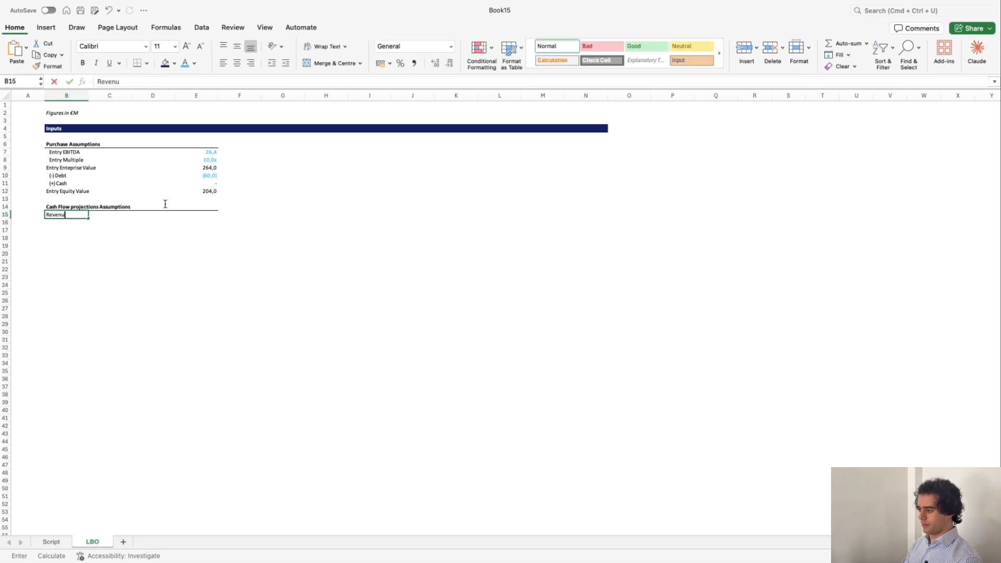
pyautogui.write('es')
pyautogui.press('BackSpace')
pyautogui.press('BackSpace')
pyautogui.press('BackSpace')
pyautogui.press('BackSpace')
pyautogui.press('BackSpace')
pyautogui.press('BackSpace')
pyautogui.press('BackSpace')
pyautogui.press('BackSpace')
pyautogui.write('Entry')
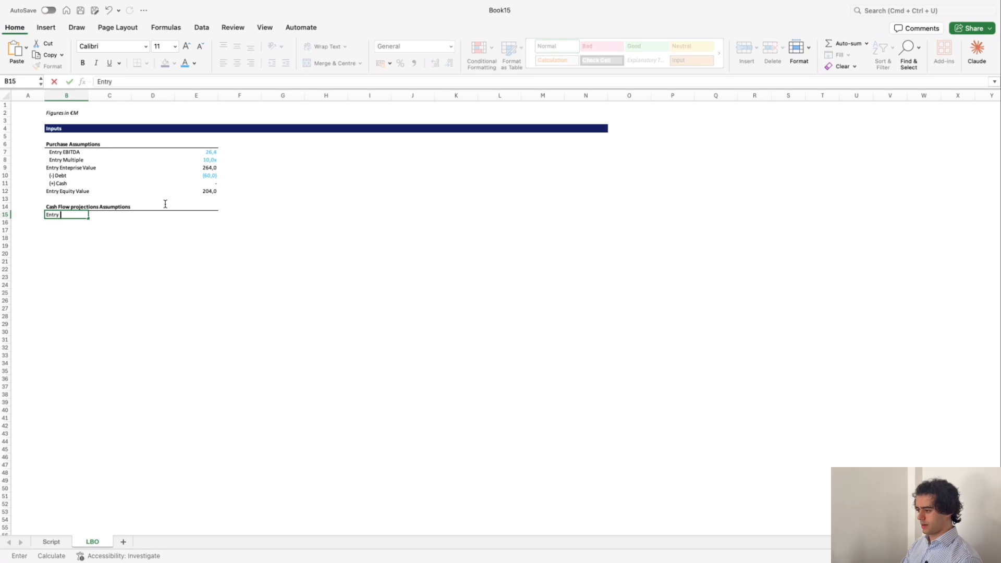
pyautogui.write(' Revenu')
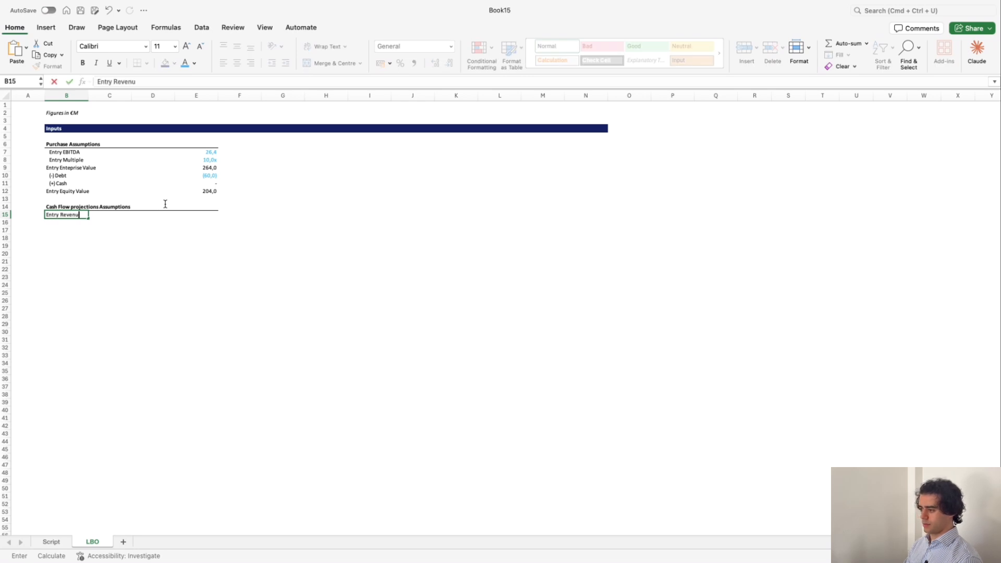
pyautogui.write('ses')
pyautogui.press('Right')
pyautogui.press('Right')
pyautogui.press('Right')
pyautogui.press('Up')
pyautogui.press('Up')
pyautogui.press('Up')
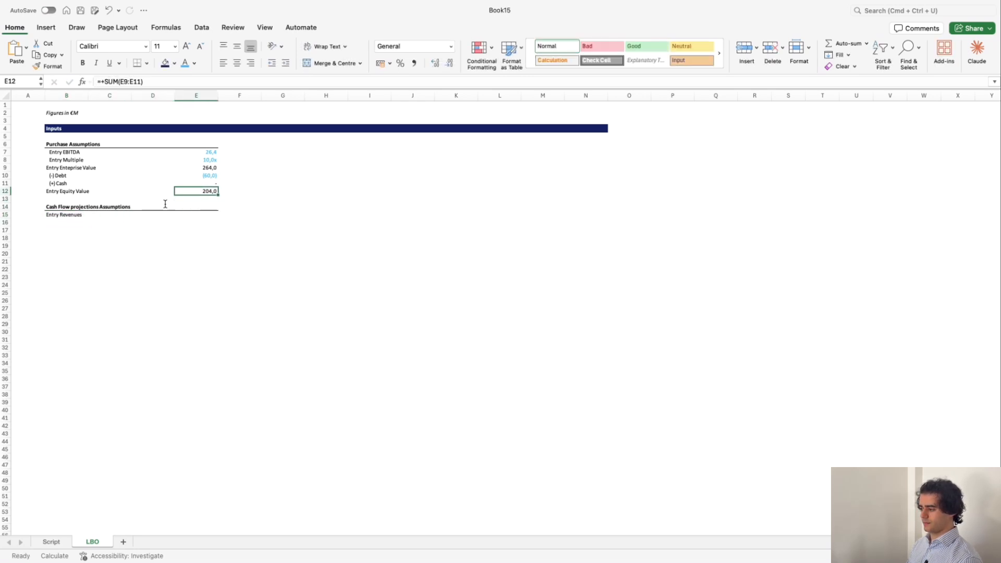
pyautogui.press('super+c')
pyautogui.press('Down')
pyautogui.press('Down')
pyautogui.press('Down')
pyautogui.hotkey('shift', 'Down')
pyautogui.hotkey('shift', 'Down')
pyautogui.hotkey('shift', 'Down')
pyautogui.hotkey('shift', 'Down')
pyautogui.hotkey('shift', 'Down')
pyautogui.hotkey('shift', 'Down')
pyautogui.hotkey('shift', 'Down')
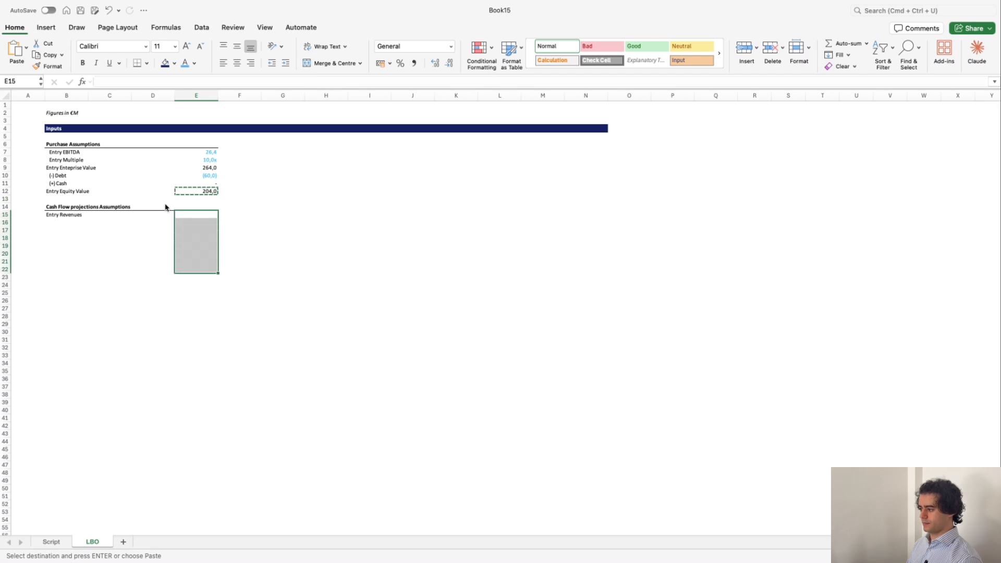
pyautogui.press('ctrl+super+v')
pyautogui.press('Escape')
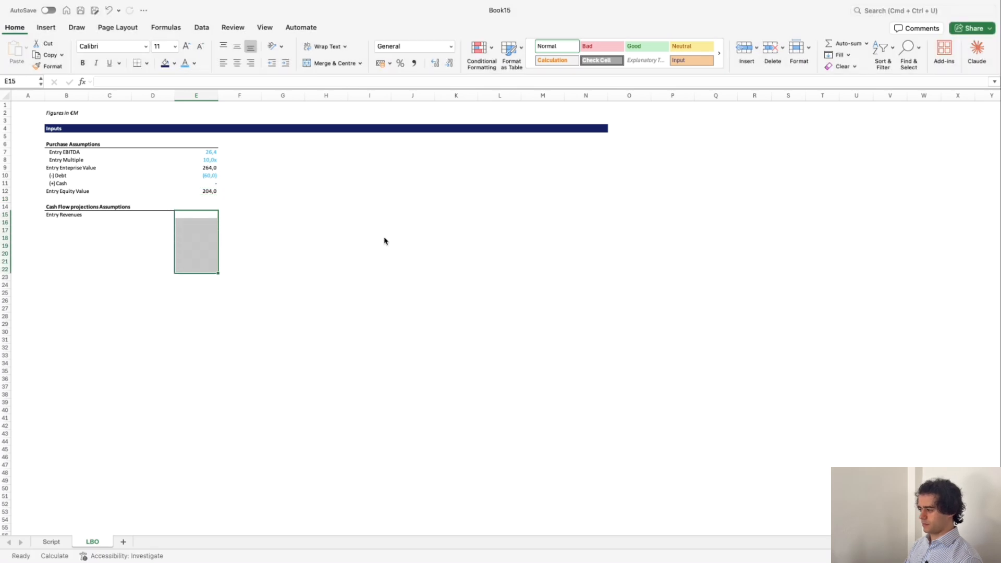
# Copy only the formatting of the Entry Equity Value in E12 onto E15:E22.
pyautogui.press('Up')
pyautogui.press('Up')
pyautogui.press('Up')
pyautogui.press('super+c')
pyautogui.press('Down')
pyautogui.press('Down')
pyautogui.press('Down')
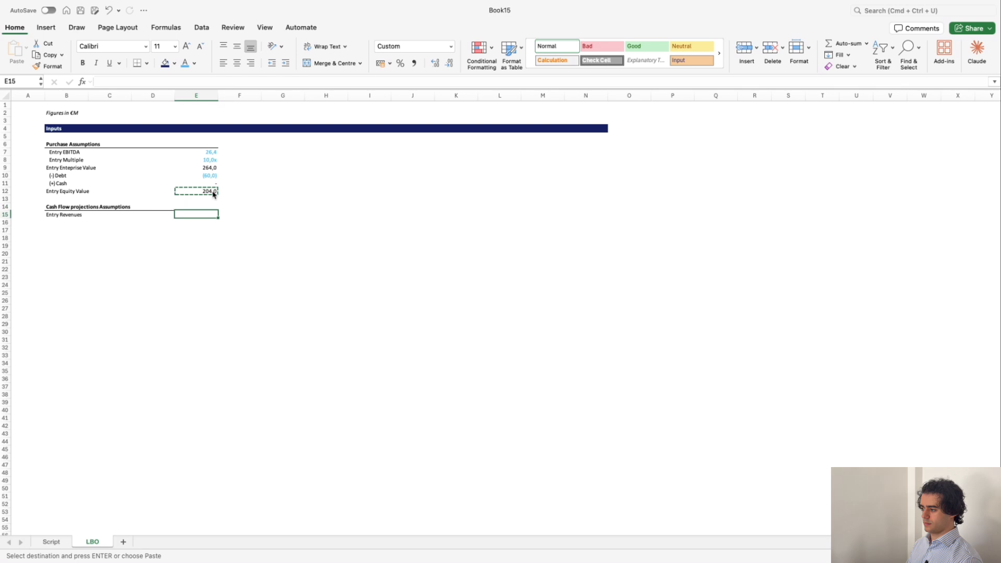
pyautogui.hotkey('shift', 'Down')
pyautogui.hotkey('shift', 'Down')
pyautogui.hotkey('shift', 'Down')
pyautogui.hotkey('shift', 'Down')
pyautogui.hotkey('shift', 'Down')
pyautogui.hotkey('shift', 'Down')
pyautogui.hotkey('shift', 'Down')
pyautogui.press('ctrl+super+v')
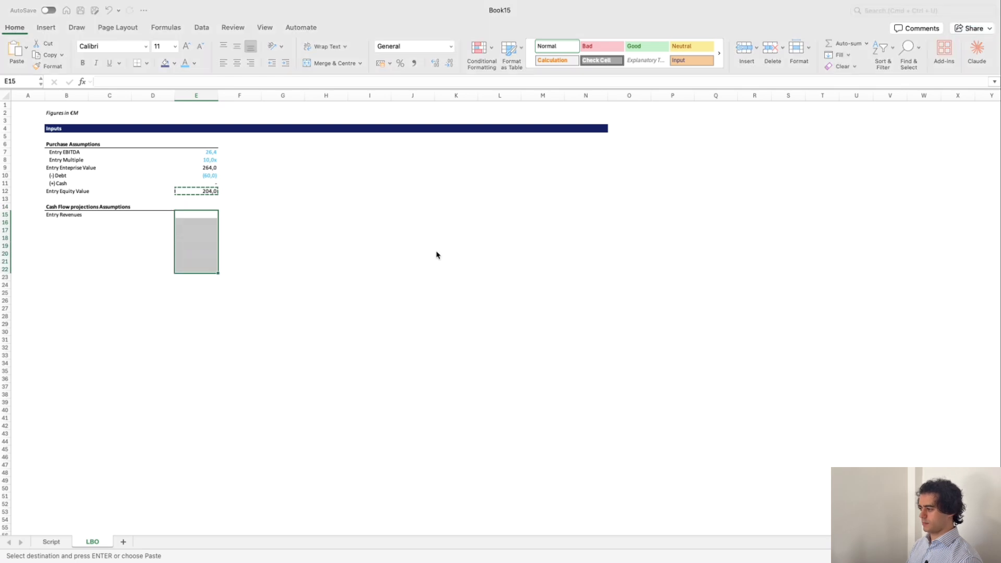
pyautogui.click(611, 287)
pyautogui.press('Left')
pyautogui.press('Right')
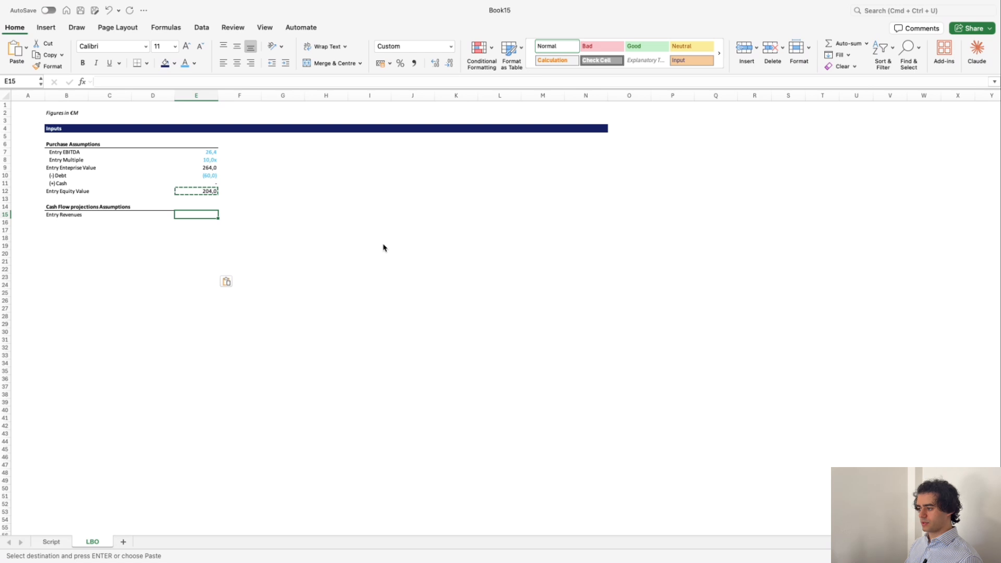
# Enter 120 as the Entry Revenues in E15, following the brief in the Script sheet.
pyautogui.hotkey('ctrl', 'pageup')
pyautogui.hotkey('ctrl', 'pagedown')
pyautogui.write('120')
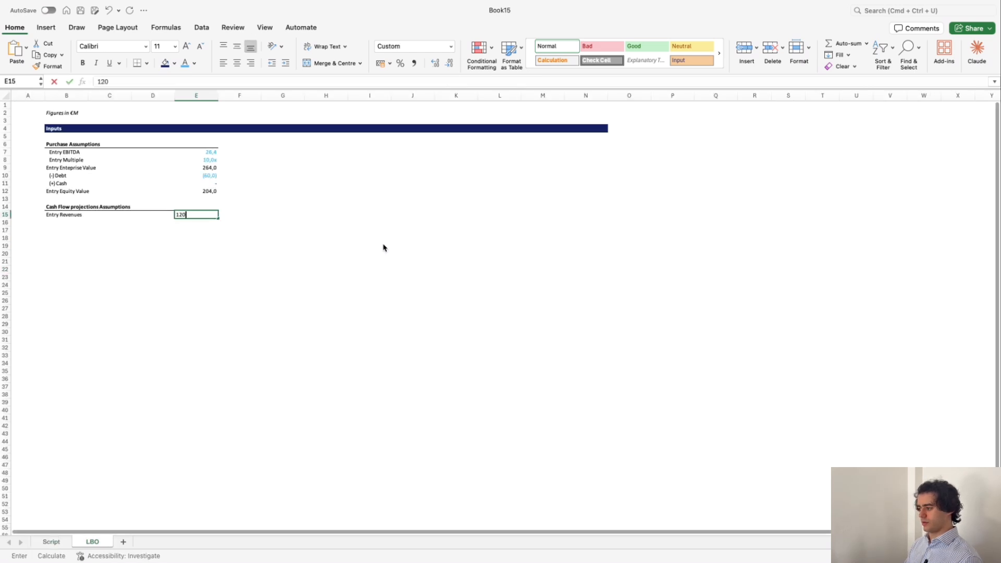
pyautogui.press('Return')
pyautogui.press('Left')
pyautogui.press('Left')
pyautogui.press('Left')
pyautogui.press('Right')
pyautogui.press('Right')
pyautogui.press('Right')
# Colour the font of E15:E24 standard light blue to mark the cells as inputs.
pyautogui.press('Up')
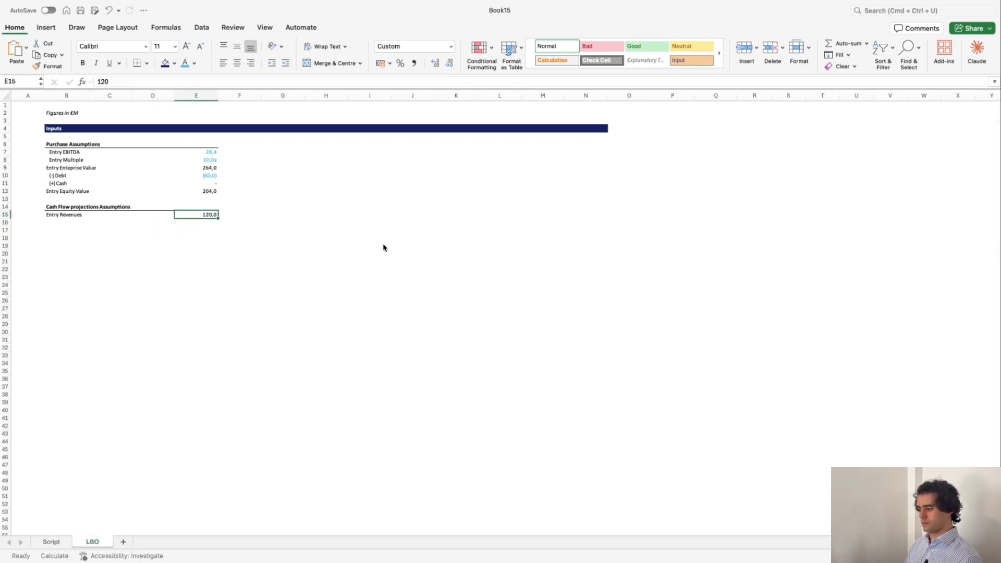
pyautogui.hotkey('shift', 'Down')
pyautogui.hotkey('shift', 'Down')
pyautogui.hotkey('shift', 'Down')
pyautogui.hotkey('shift', 'Down')
pyautogui.hotkey('shift', 'Down')
pyautogui.hotkey('shift', 'Down')
pyautogui.hotkey('shift', 'Down')
pyautogui.hotkey('shift', 'Down')
pyautogui.hotkey('shift', 'Down')
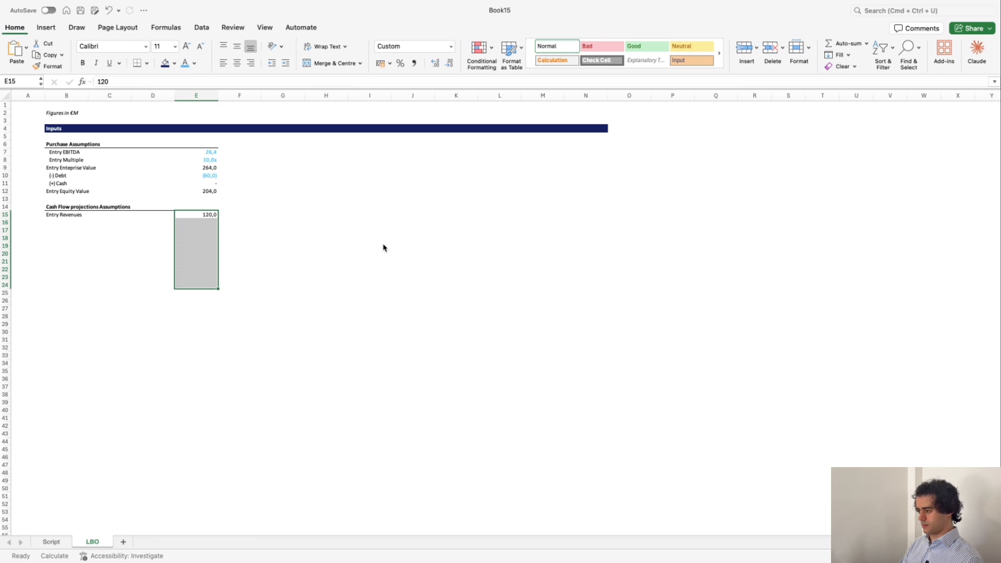
pyautogui.hotkey('alt', 'h')
pyautogui.press('f')
pyautogui.press('c')
pyautogui.press('Down')
pyautogui.press('Down')
pyautogui.press('Down')
pyautogui.press('Down')
pyautogui.press('Right')
pyautogui.press('Right')
pyautogui.press('Right')
pyautogui.press('Down')
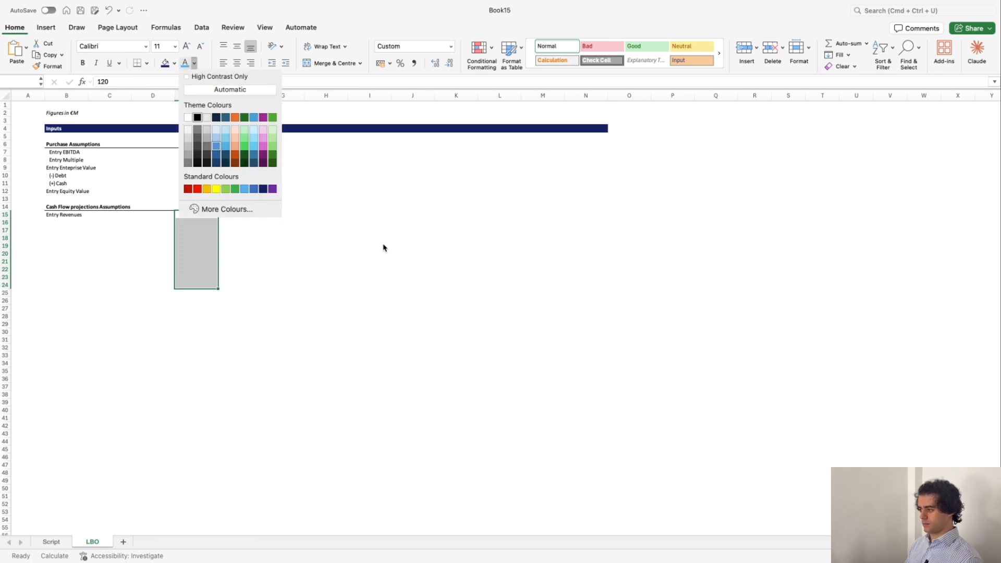
pyautogui.press('Right')
pyautogui.press('Down')
pyautogui.press('Down')
pyautogui.press('Return')
# Check the brief in the Script sheet and label B16 of the LBO sheet as "YoY growth".
pyautogui.hotkey('ctrl', 'Left')
pyautogui.press('Down')
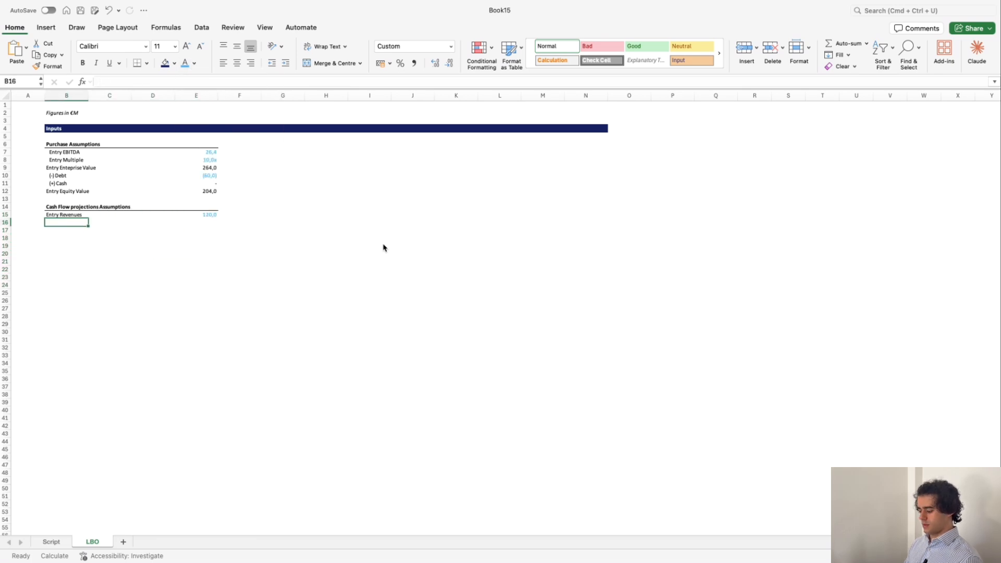
pyautogui.hotkey('ctrl', 'pageup')
pyautogui.hotkey('ctrl', 'pagedown')
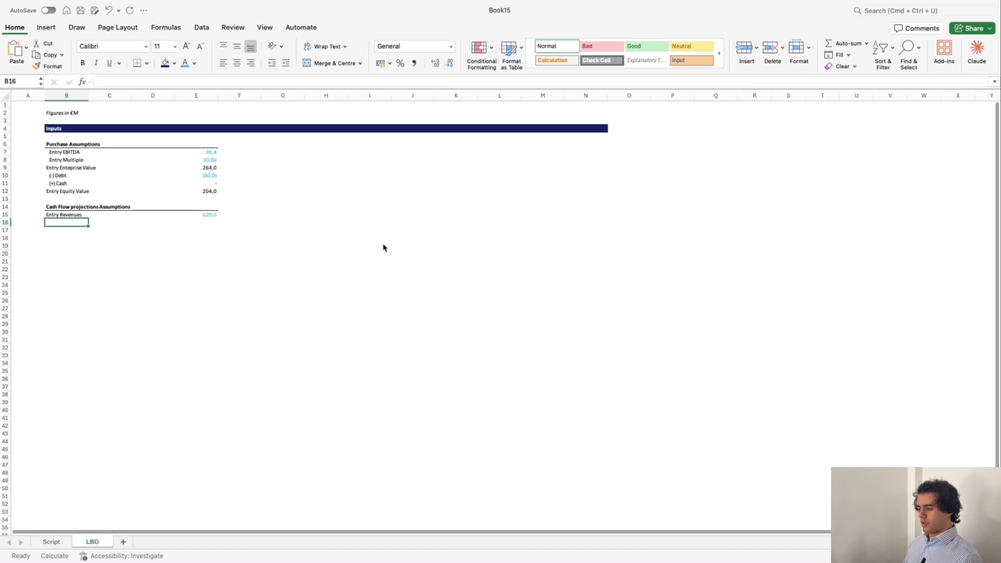
pyautogui.hotkey('ctrl', 'pageup')
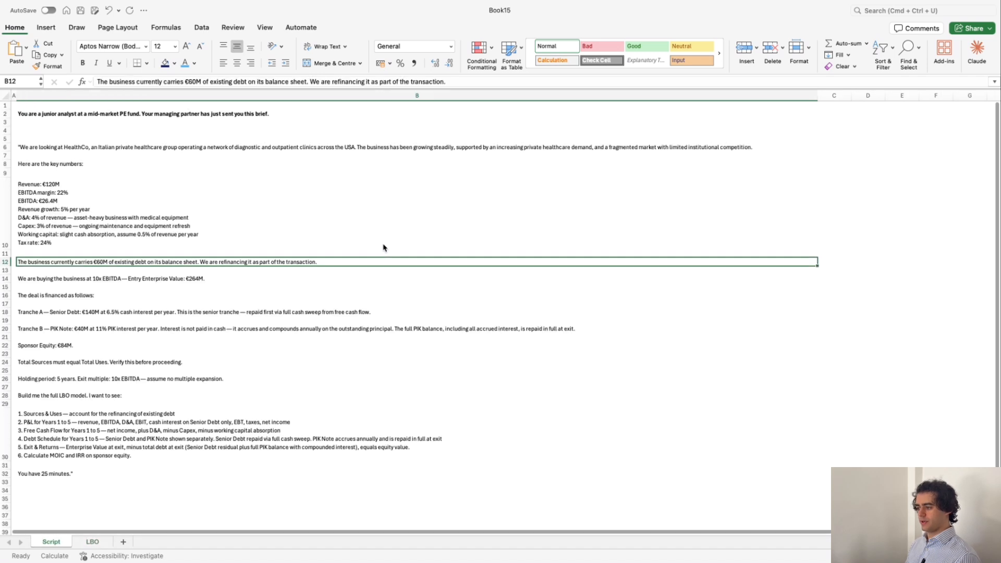
pyautogui.hotkey('ctrl', 'pagedown')
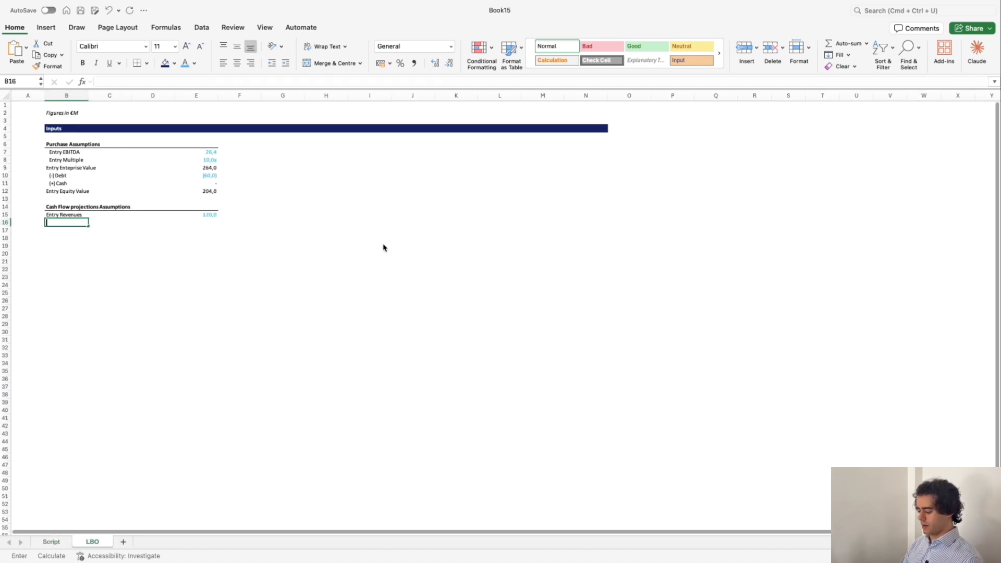
pyautogui.write('YoY growth')
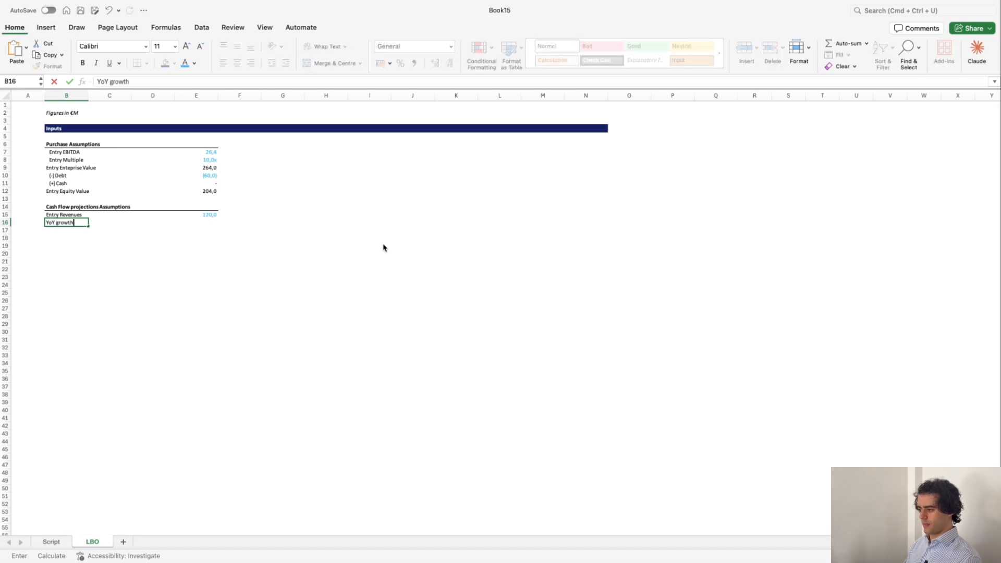
# Enter the brief's annual revenue growth of 5% in E16.
pyautogui.press('Tab')
pyautogui.press('Tab')
pyautogui.press('Tab')
pyautogui.hotkey('ctrl', 'pageup')
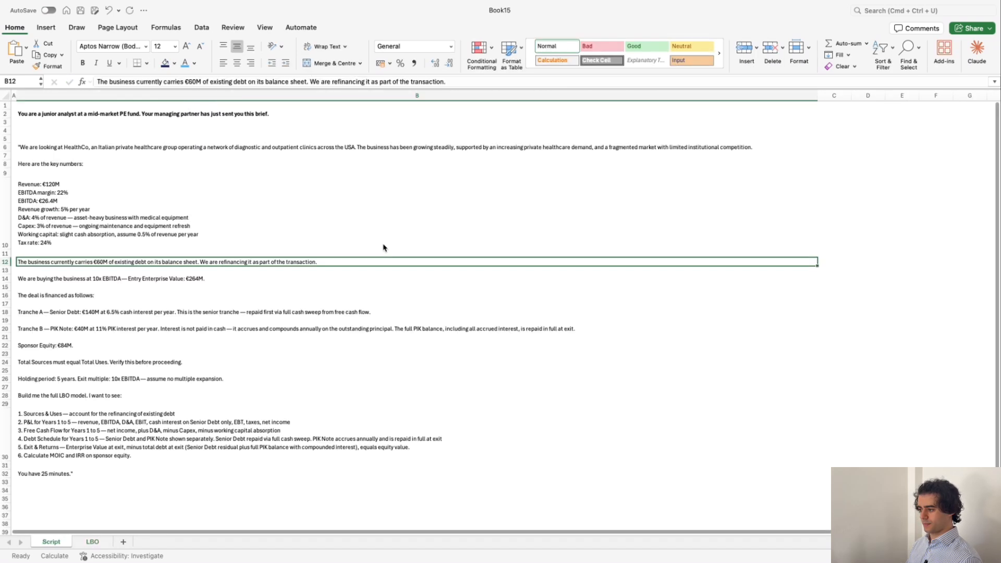
pyautogui.hotkey('ctrl', 'pagedown')
pyautogui.write('0,1')
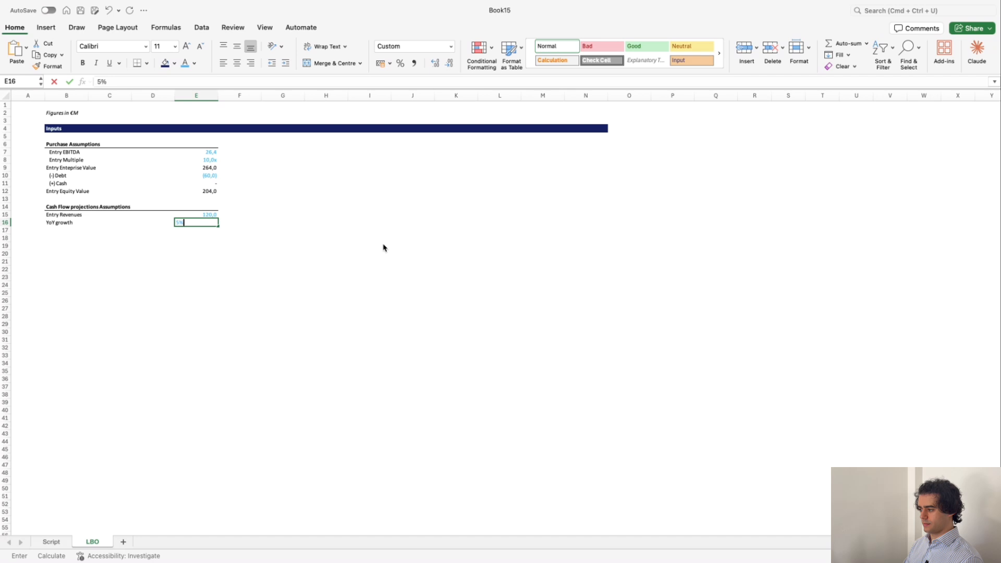
pyautogui.press('Return')
pyautogui.press('Up')
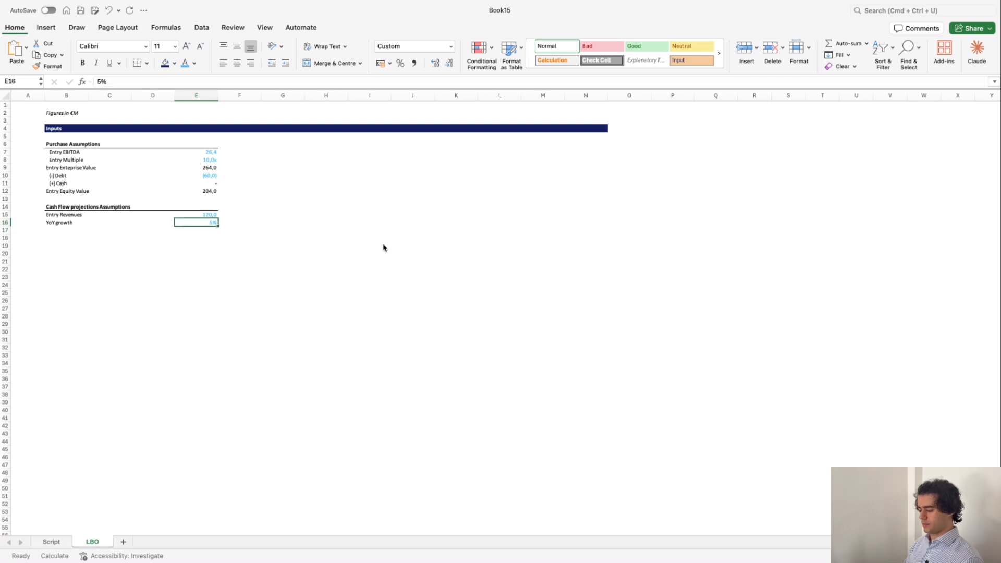
# Consult the brief and label B17 as "D&A" and B18 as "CapEx".
pyautogui.press('Left')
pyautogui.press('Left')
pyautogui.press('Left')
pyautogui.press('Down')
pyautogui.hotkey('ctrl', 'pageup')
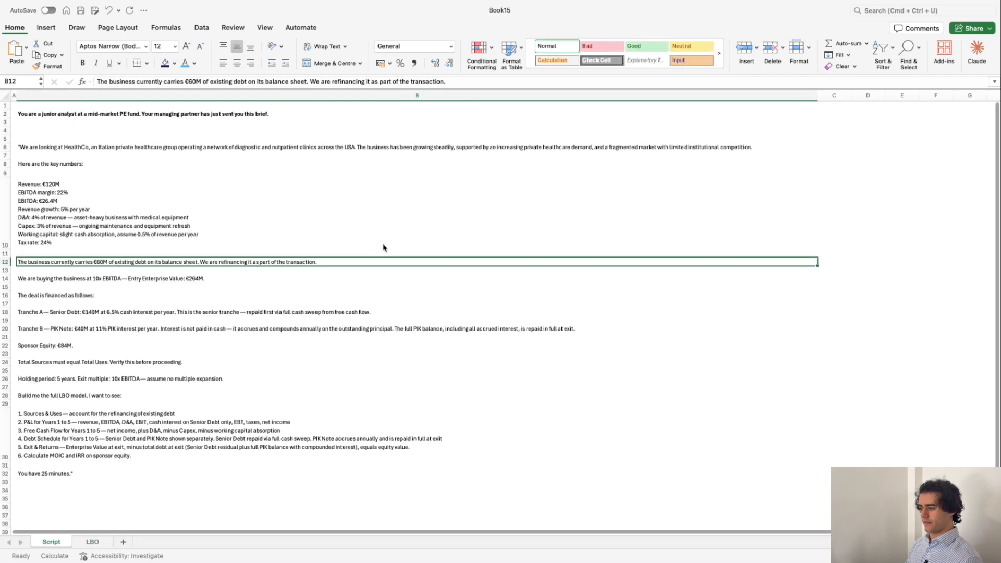
pyautogui.hotkey('ctrl', 'pagedown')
pyautogui.write('D&A')
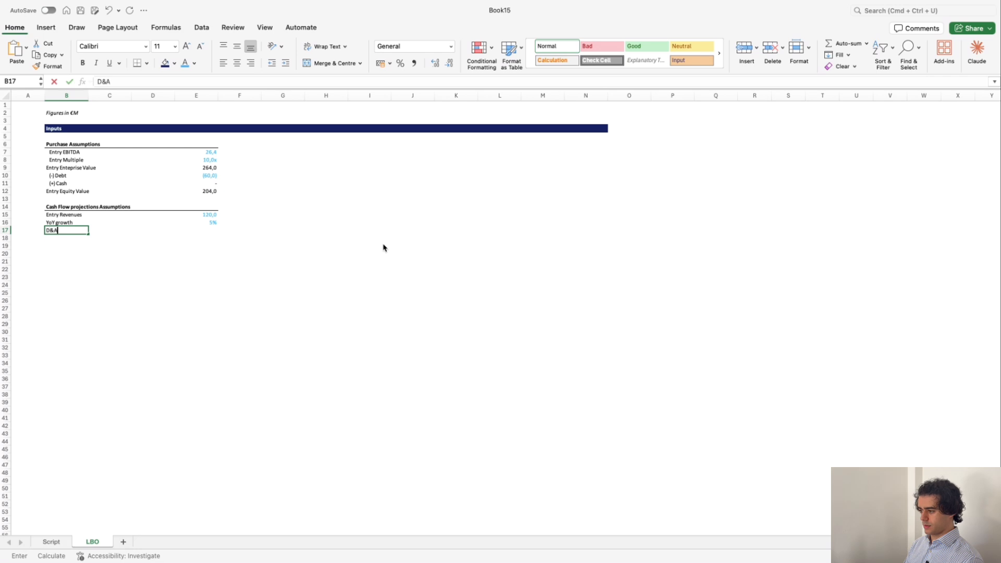
pyautogui.press('Return')
pyautogui.write('CapEx')
pyautogui.press('Return')
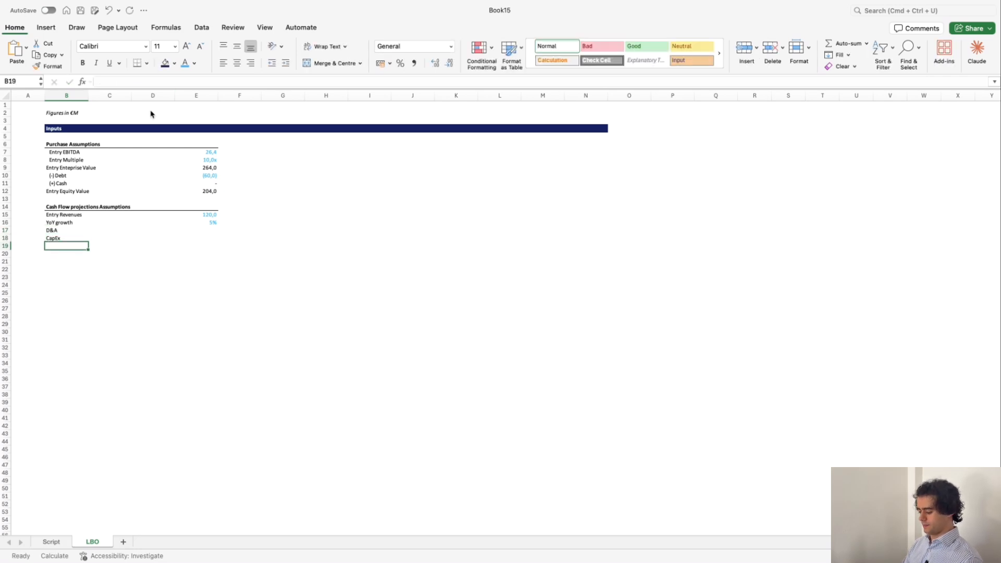
# Label B19 as "Δ NWC", using the delta symbol, and B20 as "Tax Rate".
pyautogui.press('F2')
pyautogui.click(46, 28)
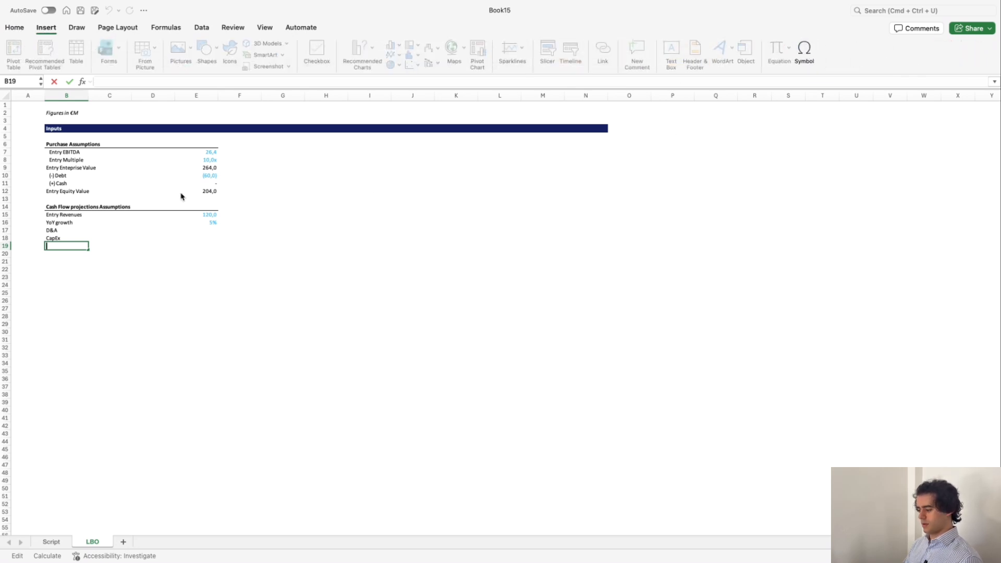
pyautogui.write('NWC')
pyautogui.press('Return')
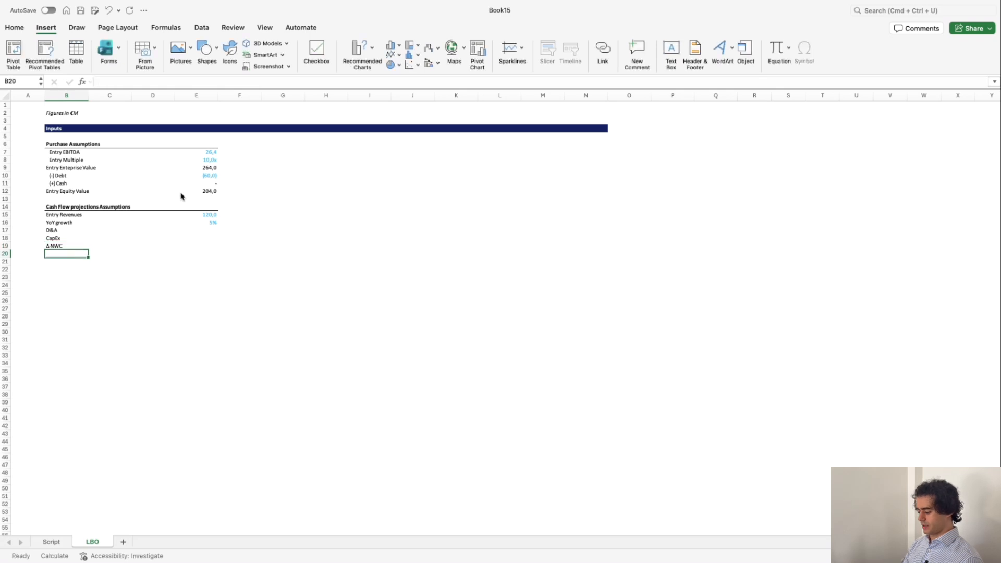
pyautogui.write('Tax Rate')
pyautogui.press('Return')
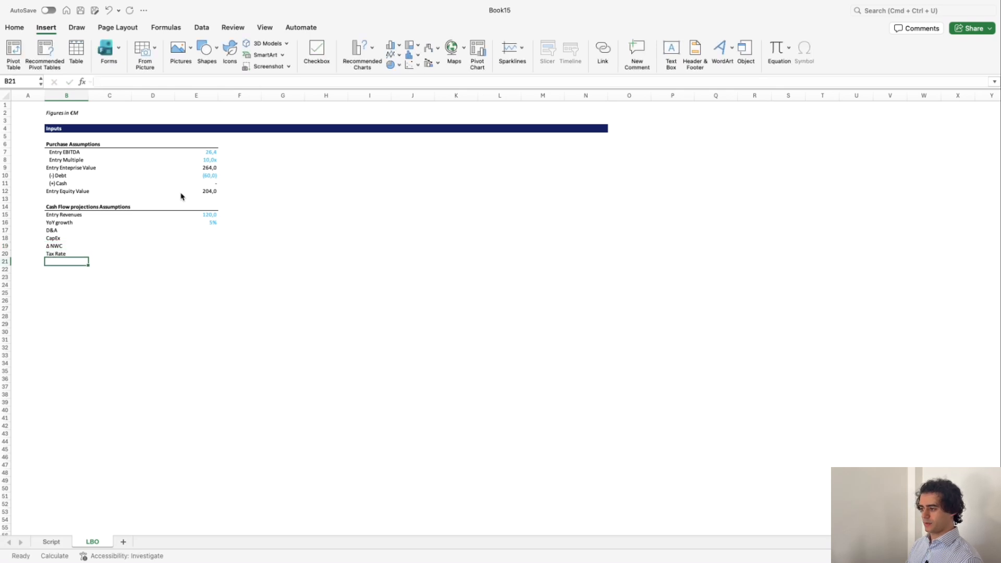
# Enter the brief's D&A rate of 4% in E17.
pyautogui.press('Up')
pyautogui.press('Up')
pyautogui.press('Up')
pyautogui.press('Up')
pyautogui.press('Right')
pyautogui.press('Right')
pyautogui.press('Right')
pyautogui.hotkey('ctrl', 'pageup')
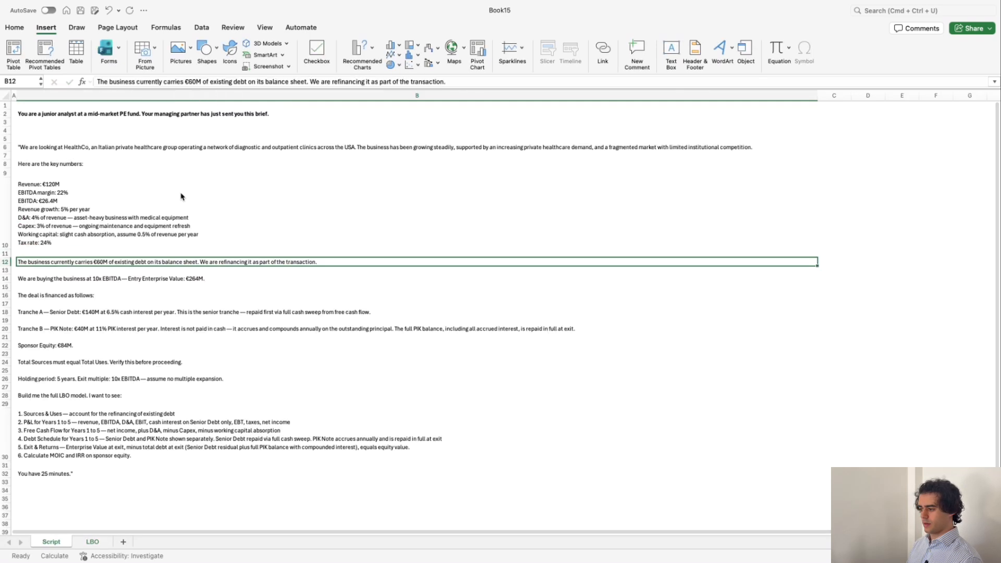
pyautogui.hotkey('ctrl', 'pagedown')
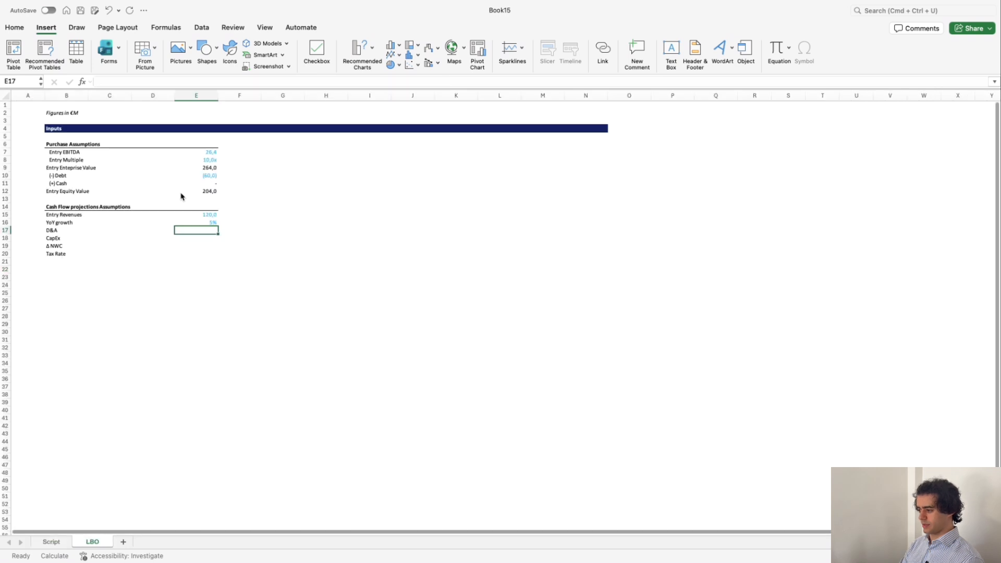
pyautogui.write('5%')
pyautogui.press('Escape')
pyautogui.write('0,04')
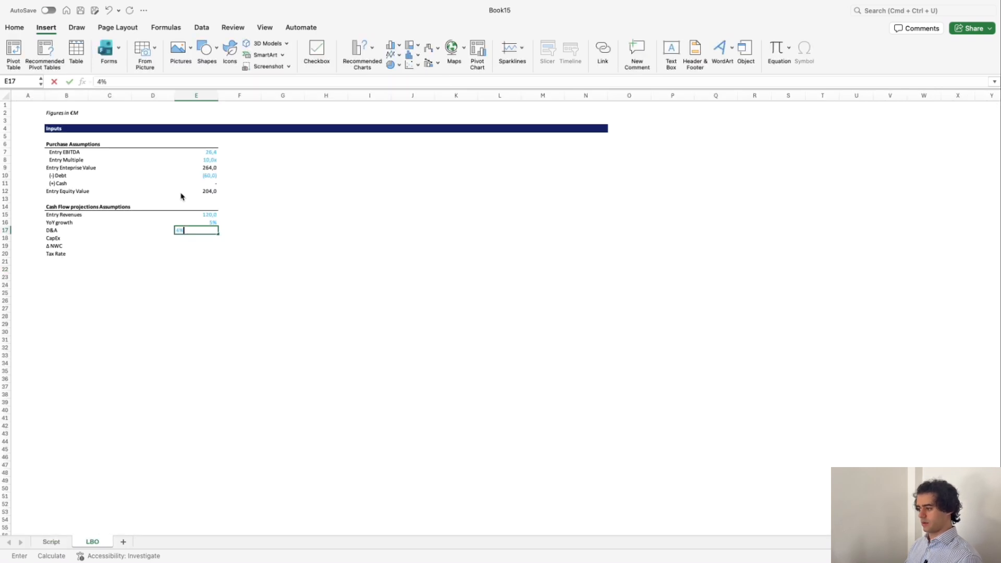
pyautogui.press('Return')
# Format E17:E20, from D&A to Tax Rate, as percentages.
pyautogui.press('Up')
pyautogui.hotkey('shift', 'Down')
pyautogui.hotkey('shift', 'Down')
pyautogui.hotkey('shift', 'Down')
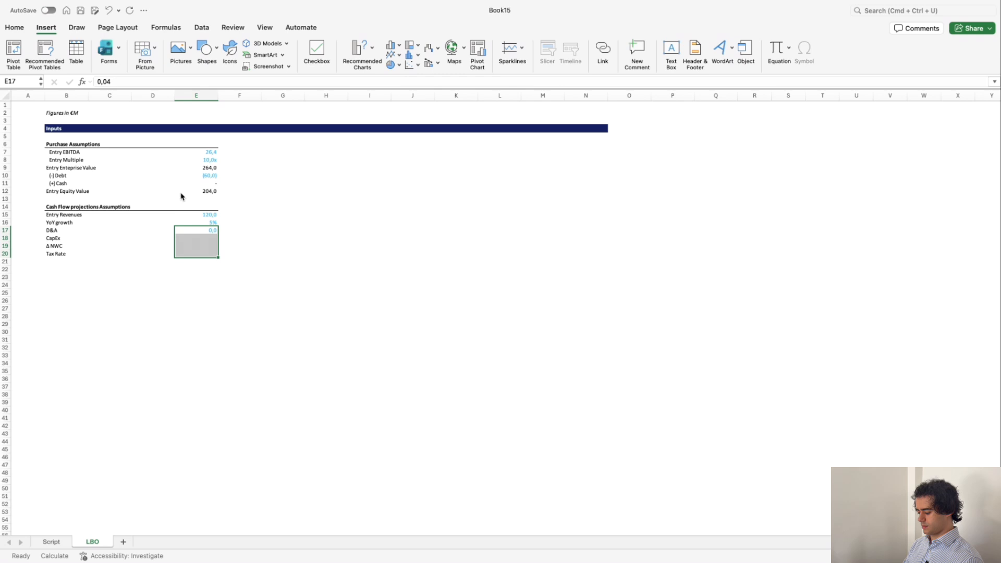
pyautogui.hotkey('alt', 'h')
pyautogui.press('p')
pyautogui.press('Down')
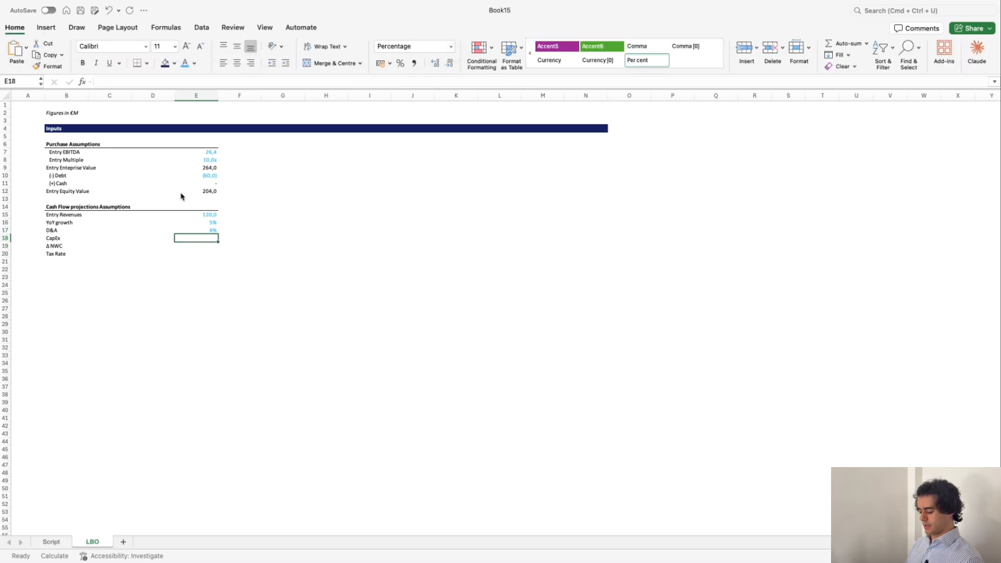
# Check the brief and enter the CapEx rate of 3% in E18.
pyautogui.hotkey('ctrl', 'pageup')
pyautogui.hotkey('ctrl', 'pagedown')
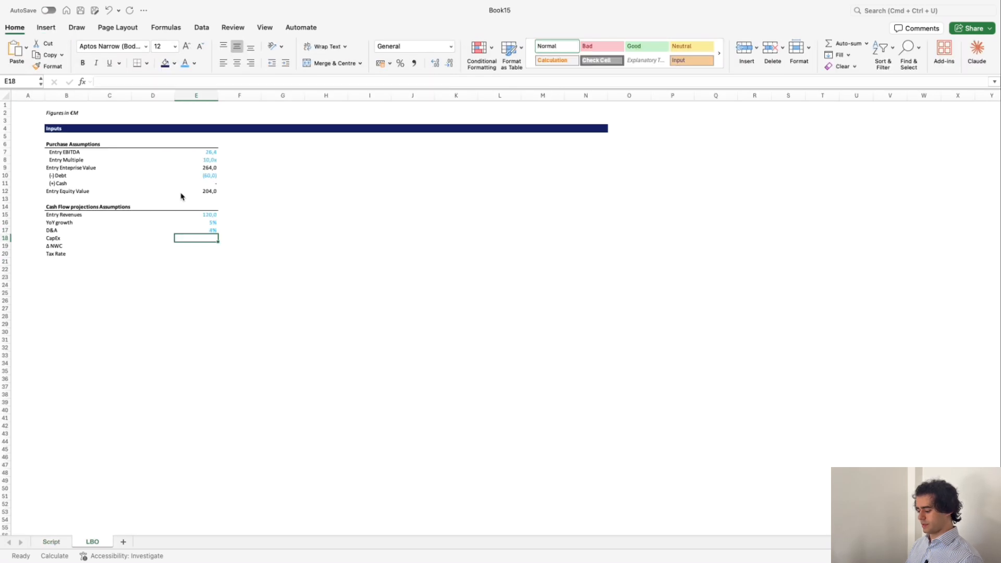
pyautogui.write('3%%')
pyautogui.press('Return')
pyautogui.press('Up')
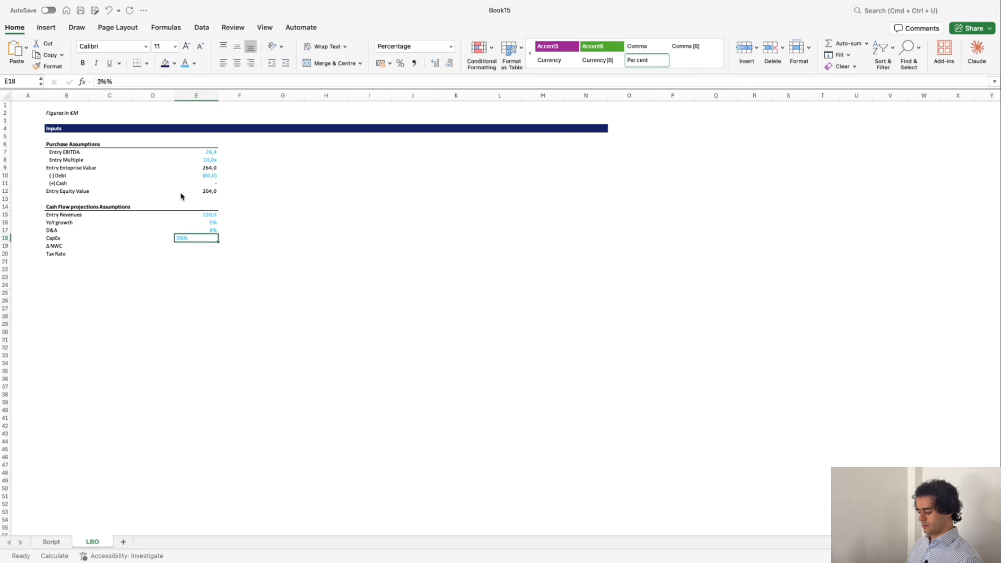
pyautogui.press('BackSpace')
pyautogui.press('Return')
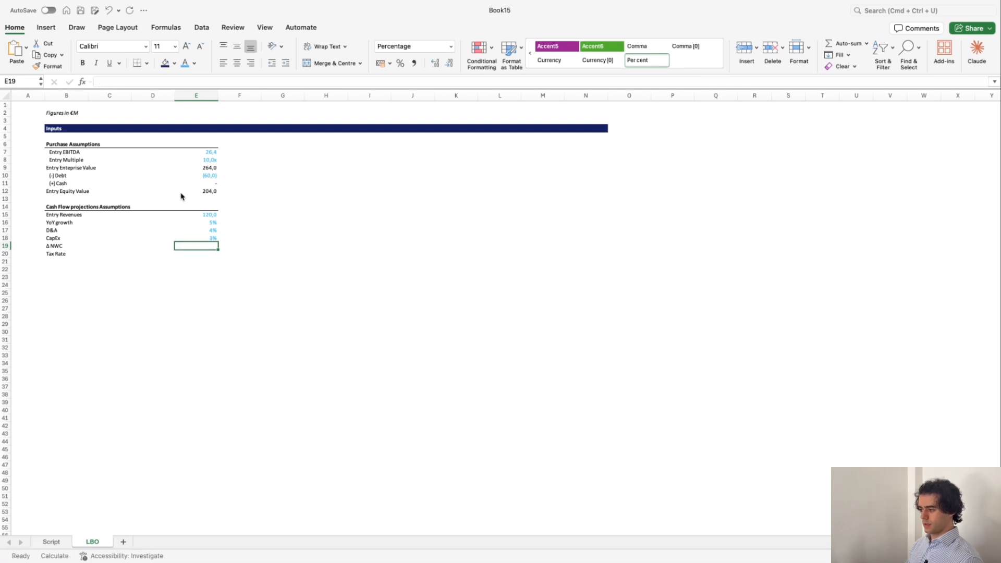
# Enter the brief's working capital rate of 0,5% for Δ NWC in E19, displayed with one decimal.
pyautogui.hotkey('ctrl', 'pageup')
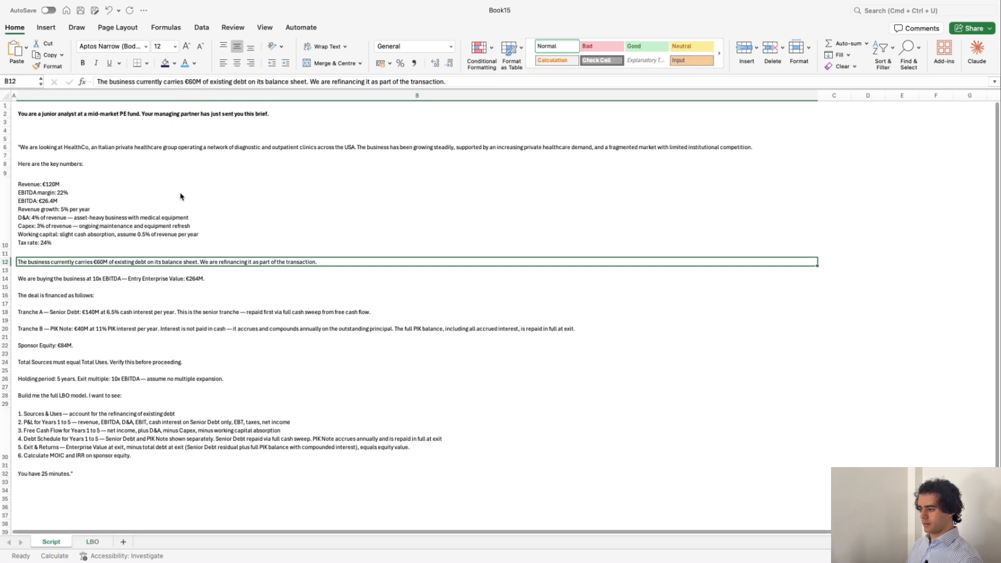
pyautogui.hotkey('ctrl', 'pagedown')
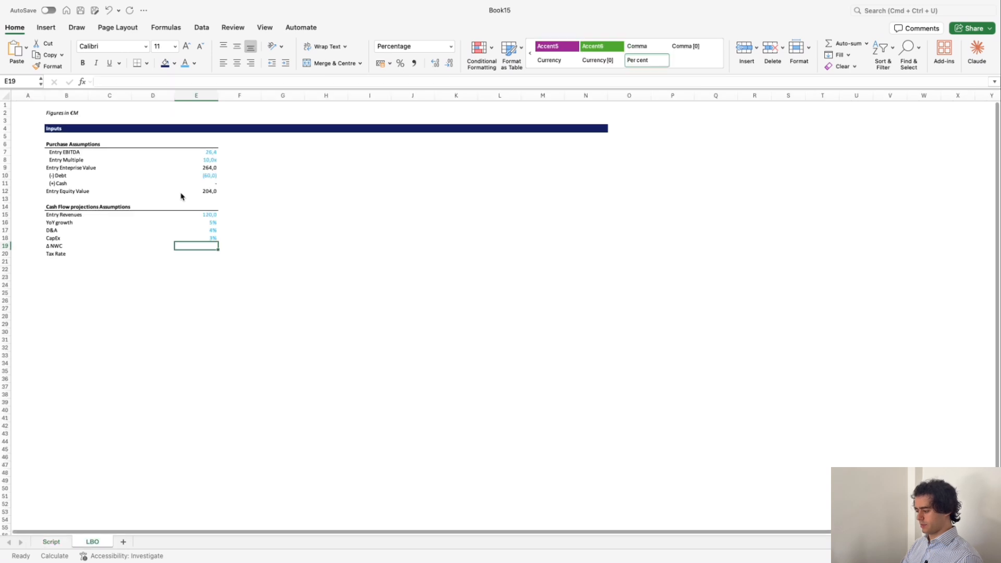
pyautogui.press('Up')
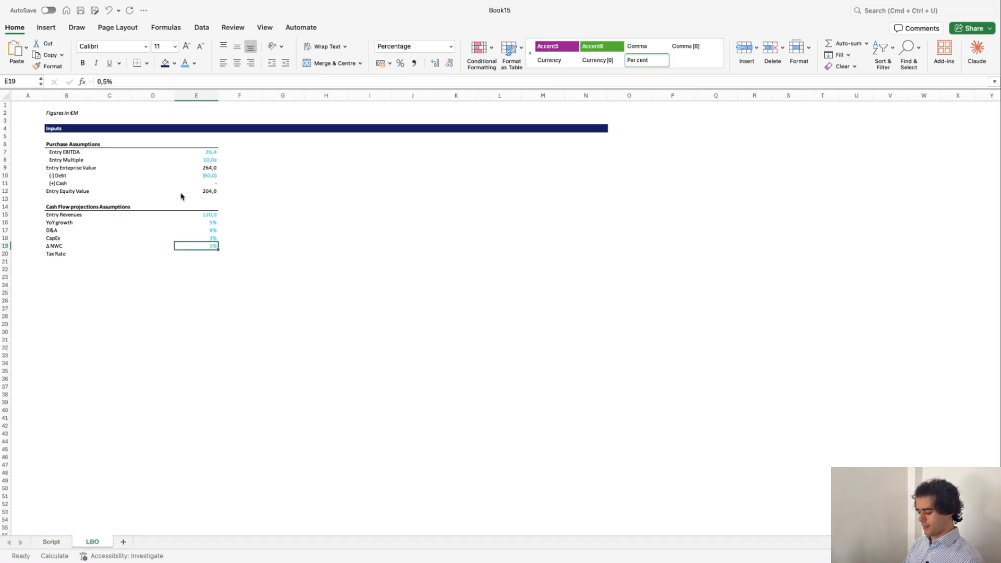
pyautogui.press('Down')
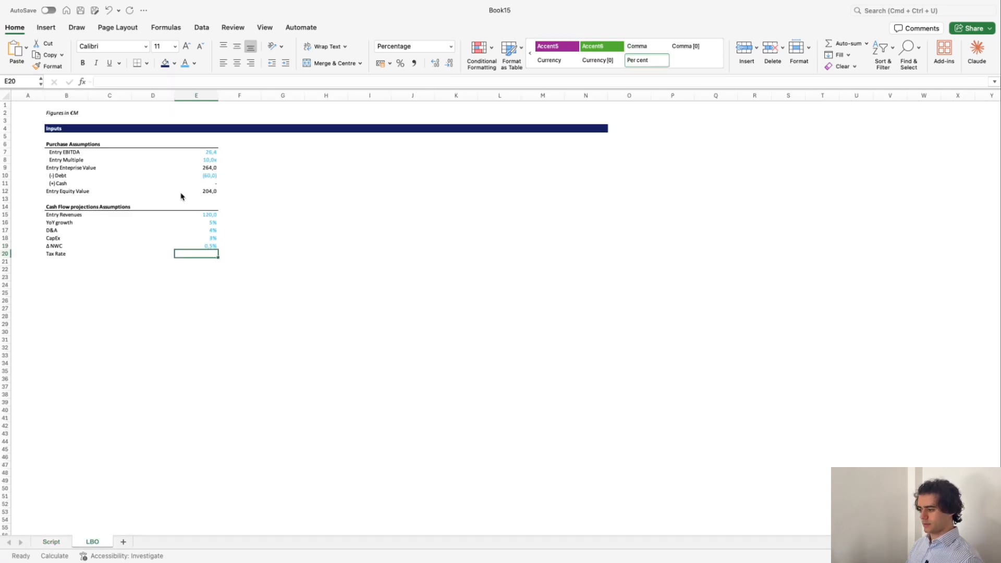
# Check the brief and enter the tax rate of 24% in E20.
pyautogui.hotkey('ctrl', 'pageup')
pyautogui.hotkey('ctrl', 'pagedown')
pyautogui.write('24%')
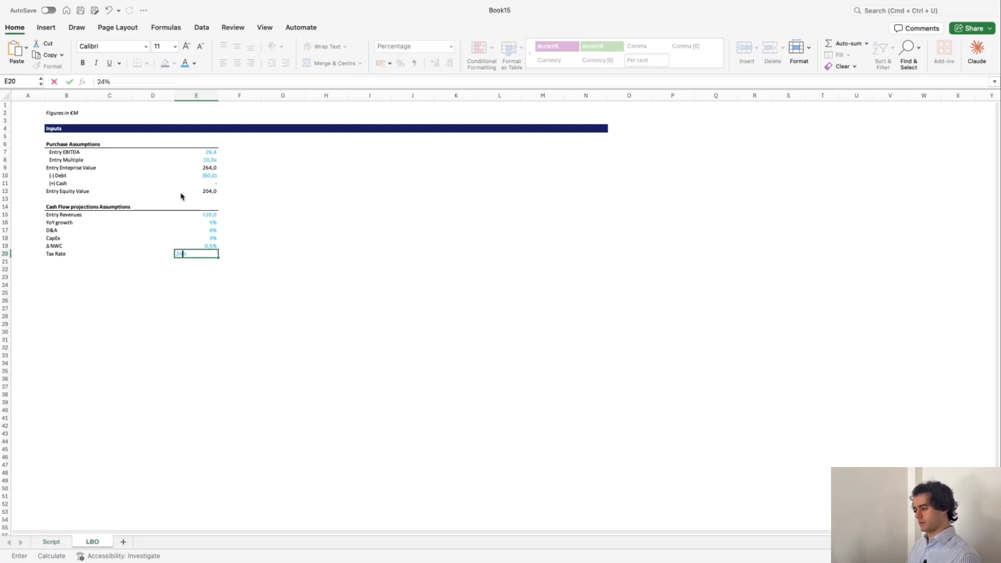
pyautogui.press('Return')
pyautogui.press('Up')
pyautogui.press('F2')
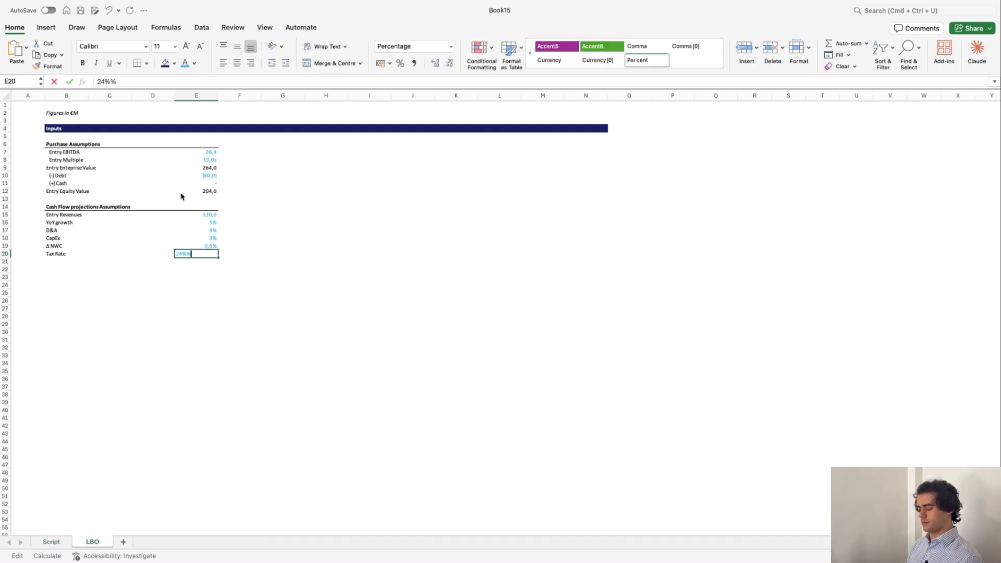
pyautogui.press('BackSpace')
pyautogui.press('Return')
# Add the section title "Financing Assumptions" in G6, level with the Purchase Assumptions header.
pyautogui.press('Up')
pyautogui.press('Up')
pyautogui.press('Up')
pyautogui.press('Right')
pyautogui.press('Up')
pyautogui.press('Up')
pyautogui.press('Up')
pyautogui.press('Up')
pyautogui.press('Up')
pyautogui.press('Up')
pyautogui.press('Up')
pyautogui.press('Up')
pyautogui.press('Up')
pyautogui.press('Up')
pyautogui.press('Up')
pyautogui.press('Up')
pyautogui.press('Up')
pyautogui.press('Up')
pyautogui.press('Up')
pyautogui.press('Up')
pyautogui.press('Up')
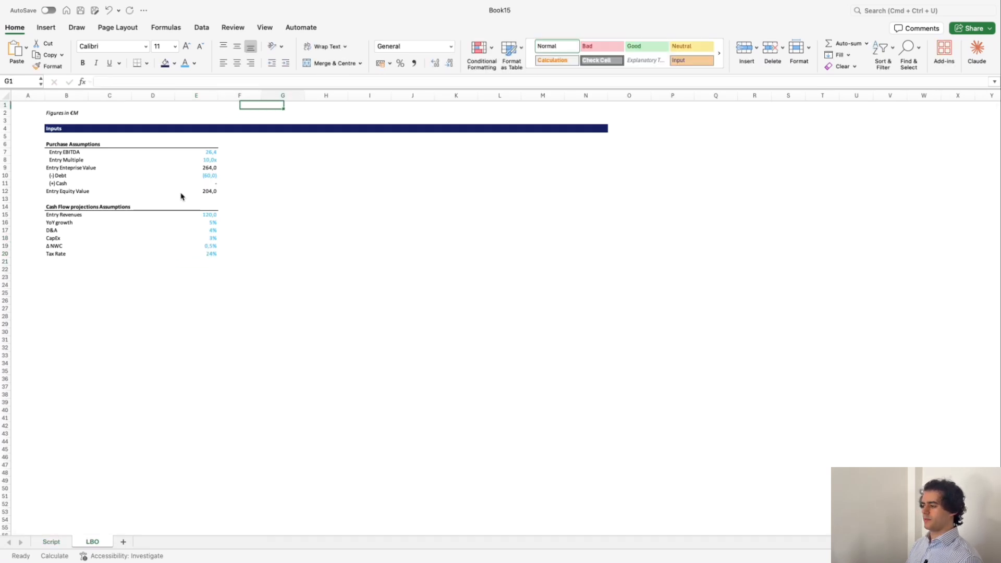
pyautogui.press('Right')
pyautogui.press('Down')
pyautogui.press('Down')
pyautogui.press('Down')
pyautogui.press('Down')
pyautogui.press('Down')
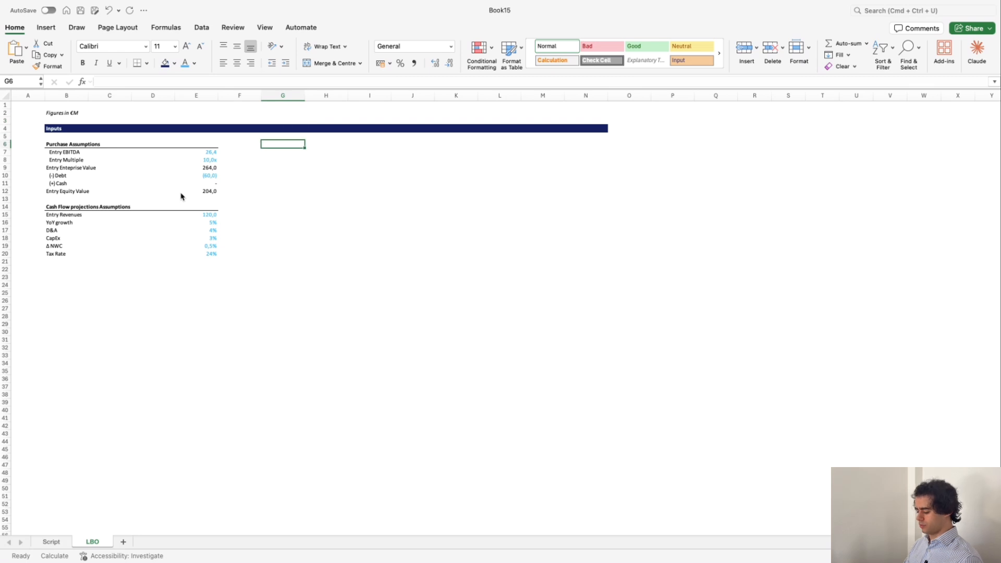
pyautogui.write('Financing A')
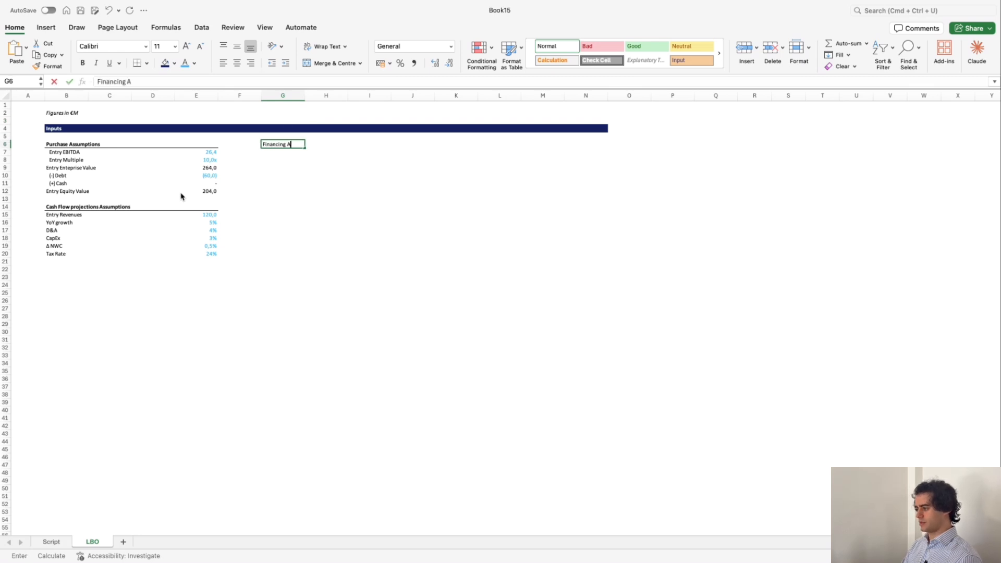
pyautogui.write('ssumptions')
pyautogui.press('Return')
# Make the Financing Assumptions header bold and add a bottom border across G6:J6.
pyautogui.press('Up')
pyautogui.hotkey('shift', 'Right')
pyautogui.hotkey('shift', 'Right')
pyautogui.hotkey('shift', 'Right')
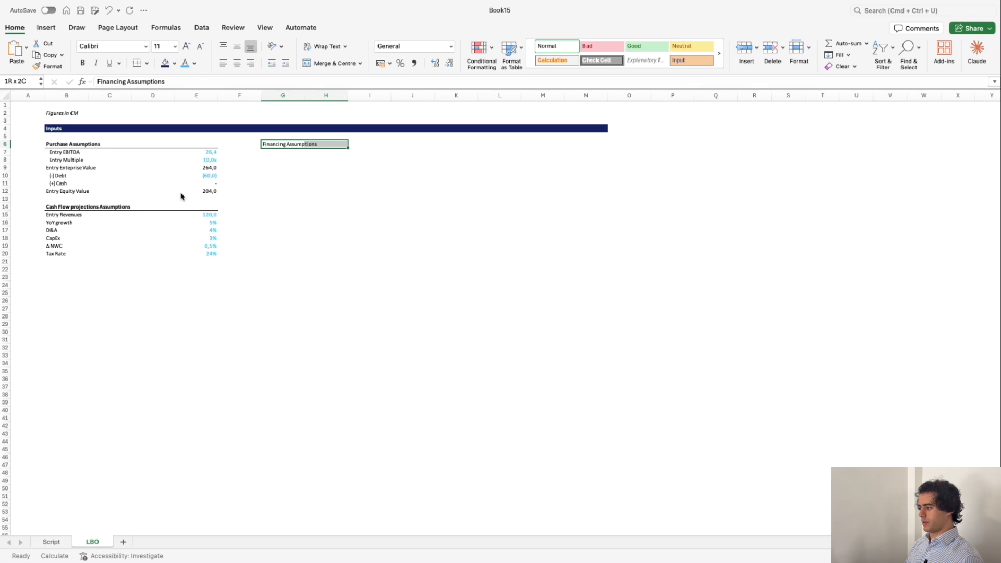
pyautogui.press('super+b')
pyautogui.hotkey('alt', 'h')
pyautogui.press('b')
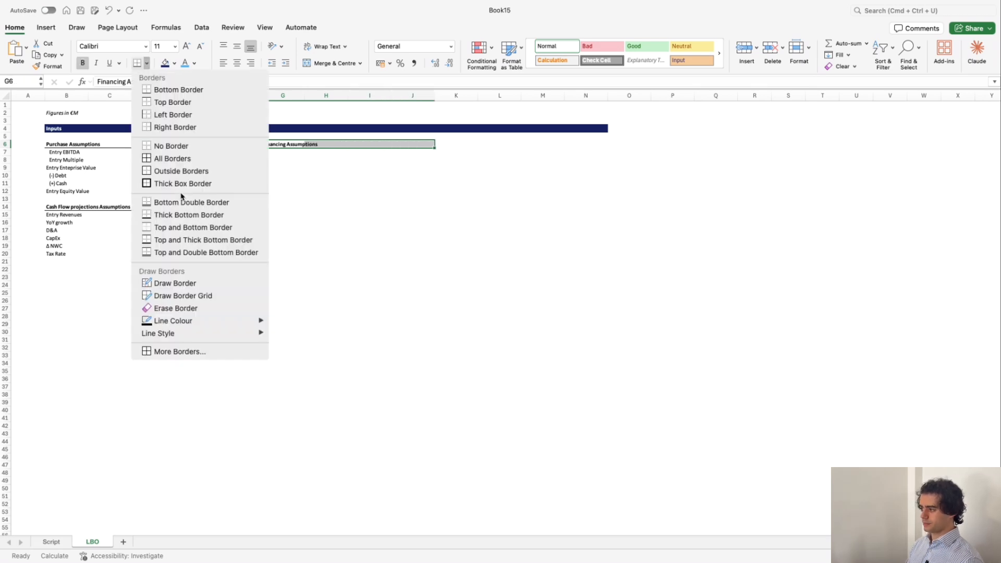
pyautogui.press('Down')
pyautogui.press('Return')
# Delete columns K:N so the Inputs banner ends at column J with the financing section.
pyautogui.press('Right')
pyautogui.press('Right')
pyautogui.press('Right')
pyautogui.press('Right')
pyautogui.hotkey('shift', 'Right')
pyautogui.hotkey('shift', 'Right')
pyautogui.hotkey('shift', 'Right')
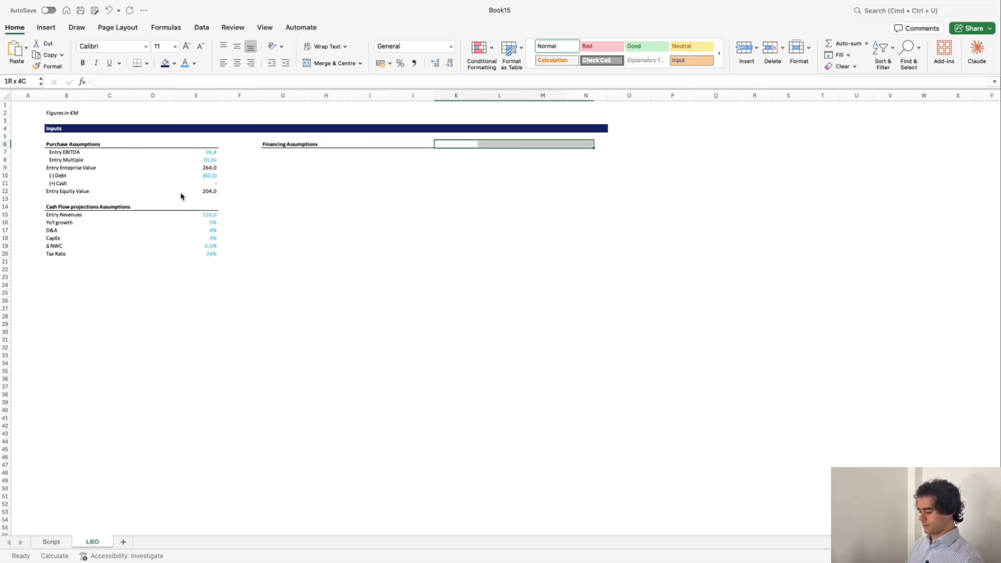
pyautogui.hotkey('shift', 'space')
pyautogui.press('super+minus')
# Label the financing tranches "Senior Debt" in G8 and "PIK" in G9.
pyautogui.press('Left')
pyautogui.press('Left')
pyautogui.press('Left')
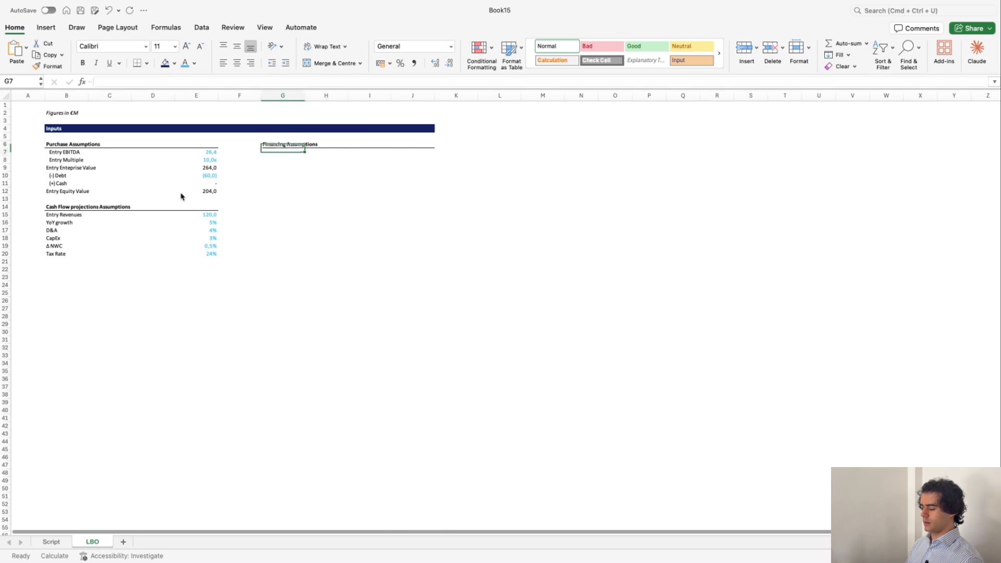
pyautogui.press('Down')
pyautogui.press('Down')
pyautogui.write('Seni')
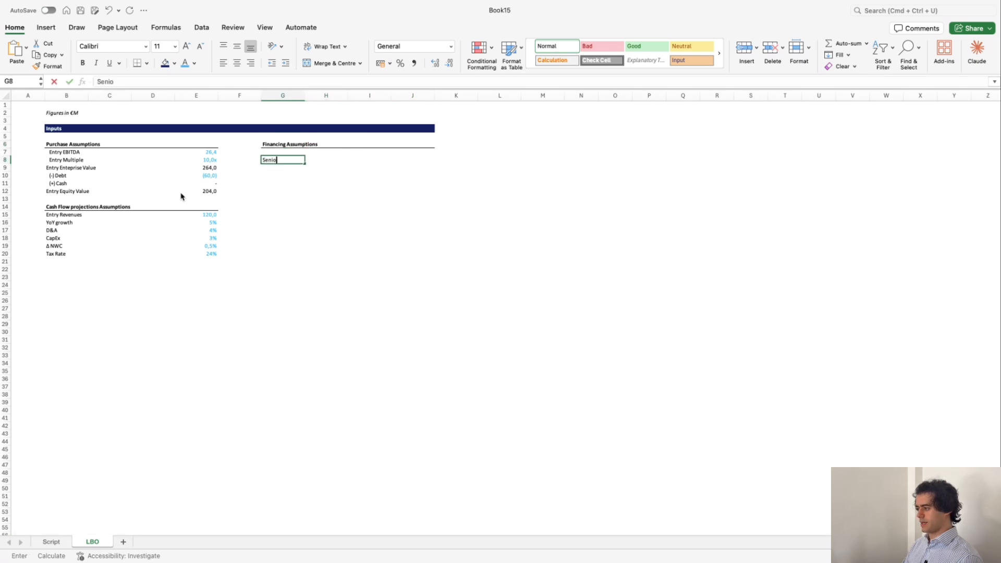
pyautogui.write('or Debt')
pyautogui.press('Return')
pyautogui.write('PIK')
pyautogui.press('Return')
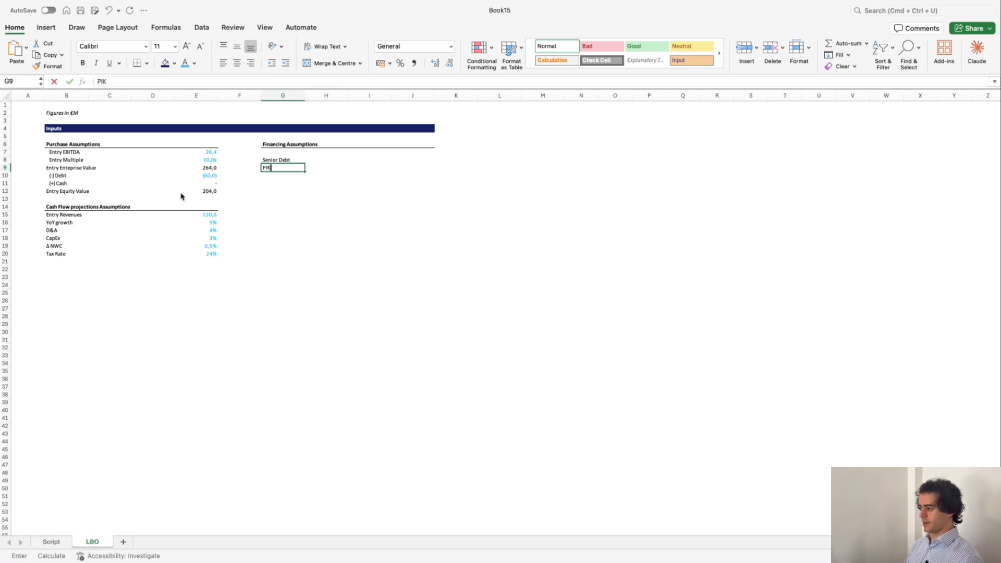
# Add the column headings "€M" in I7 and "Interest Rate" in J7.
pyautogui.press('Up')
pyautogui.press('Up')
pyautogui.press('Up')
pyautogui.press('Right')
pyautogui.press('Right')
pyautogui.write('€M')
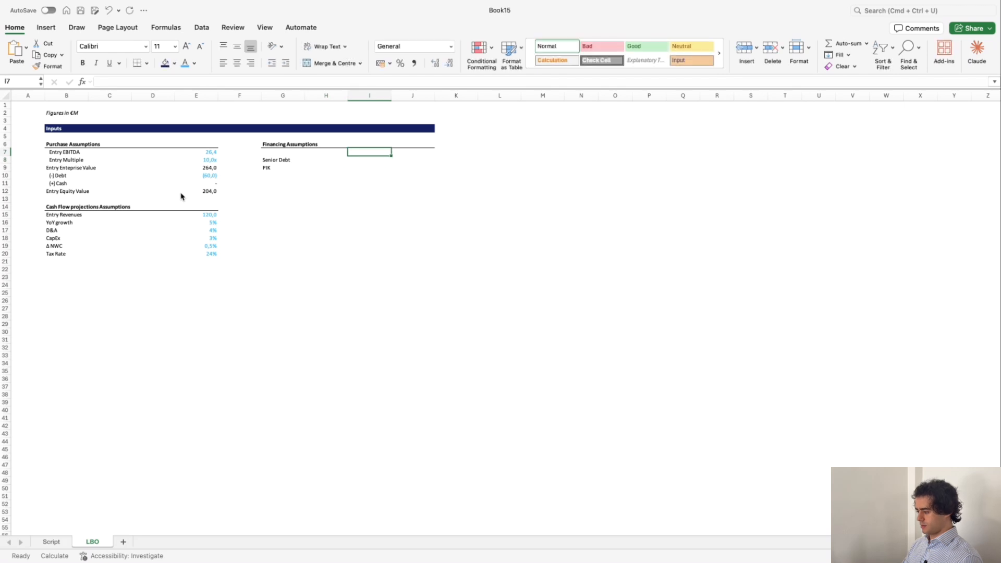
pyautogui.press('Right')
pyautogui.write('nter')
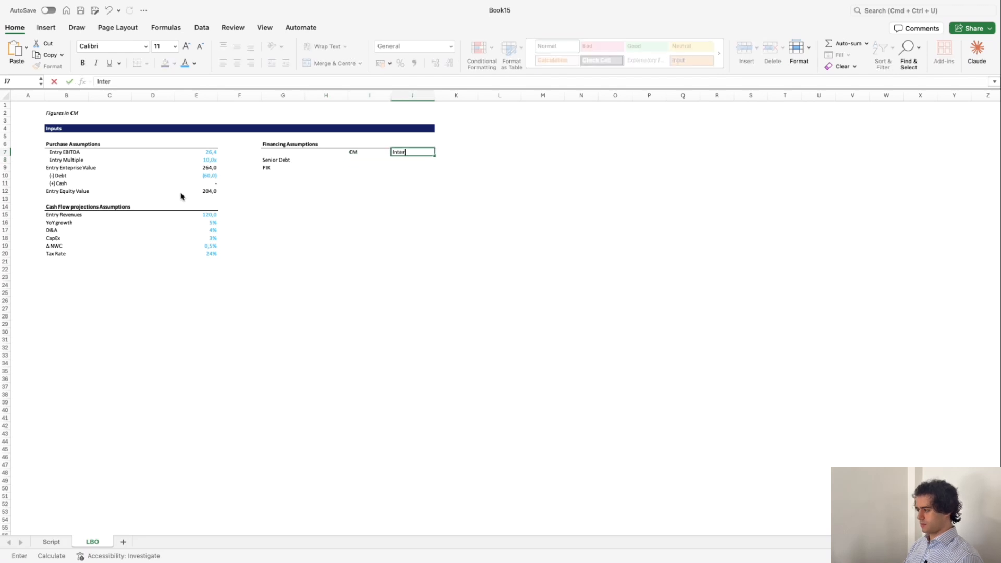
pyautogui.write('est Rate')
pyautogui.press('Return')
# Right-align the financing table cells I7:J10, including both column headings.
pyautogui.press('Up')
pyautogui.press('Up')
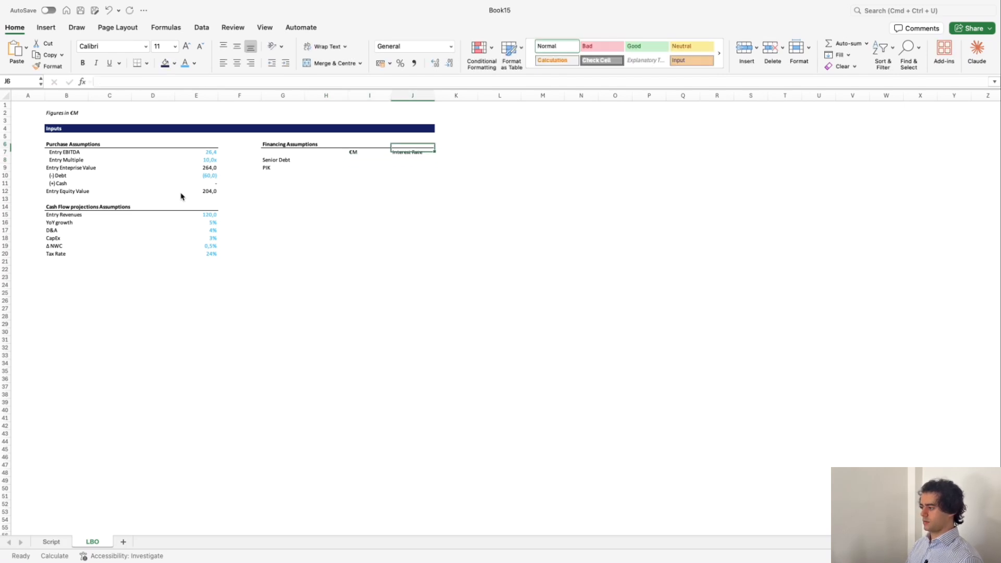
pyautogui.press('Down')
pyautogui.press('Left')
pyautogui.hotkey('shift', 'Right')
pyautogui.hotkey('shift', 'Right')
pyautogui.hotkey('shift', 'Down')
pyautogui.hotkey('shift', 'Down')
pyautogui.hotkey('shift', 'Left')
pyautogui.hotkey('shift', 'Down')
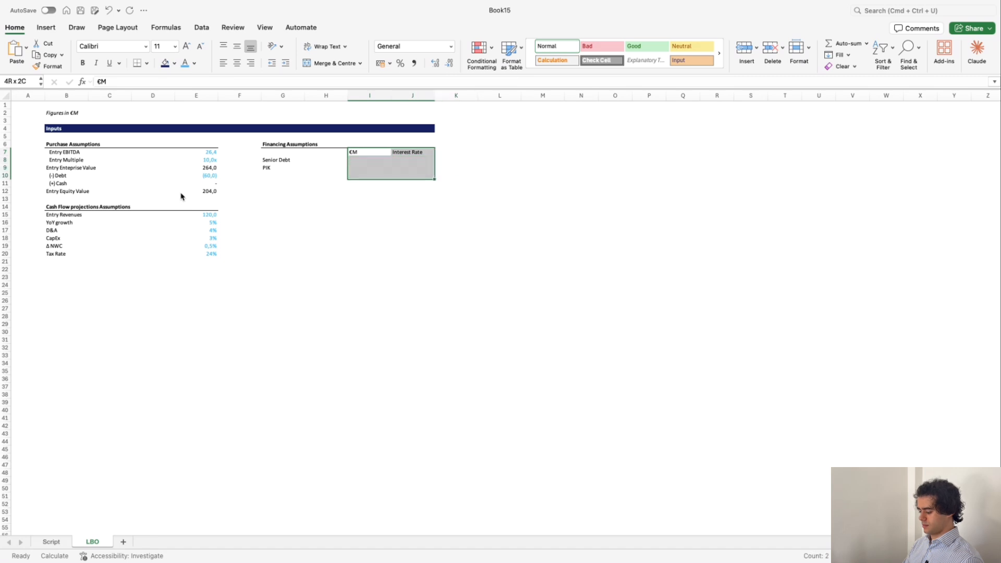
pyautogui.press('super+r')
# Examine the brief's financing terms for the Senior Debt and PIK Note tranches.
pyautogui.press('Down')
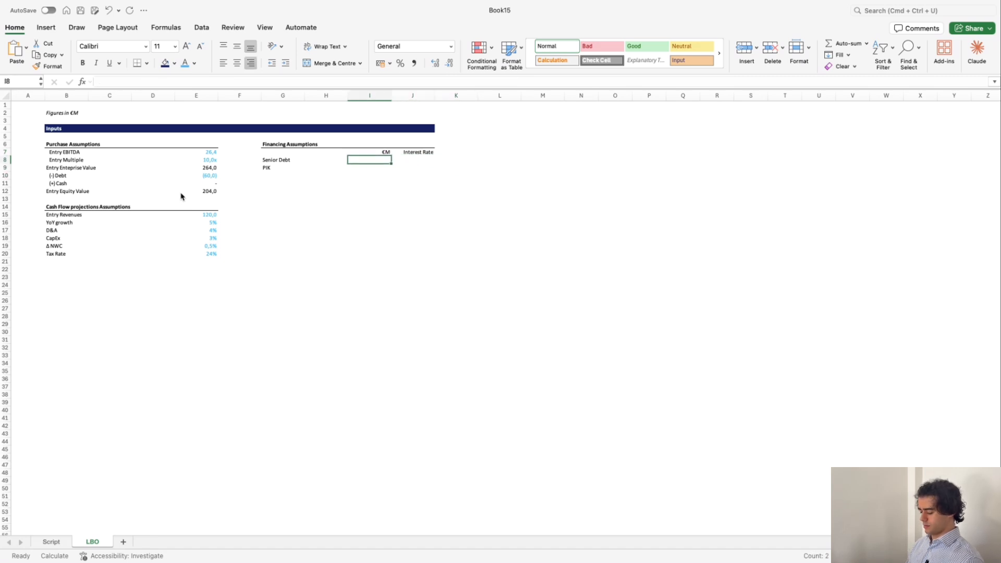
pyautogui.hotkey('ctrl', 'pageup')
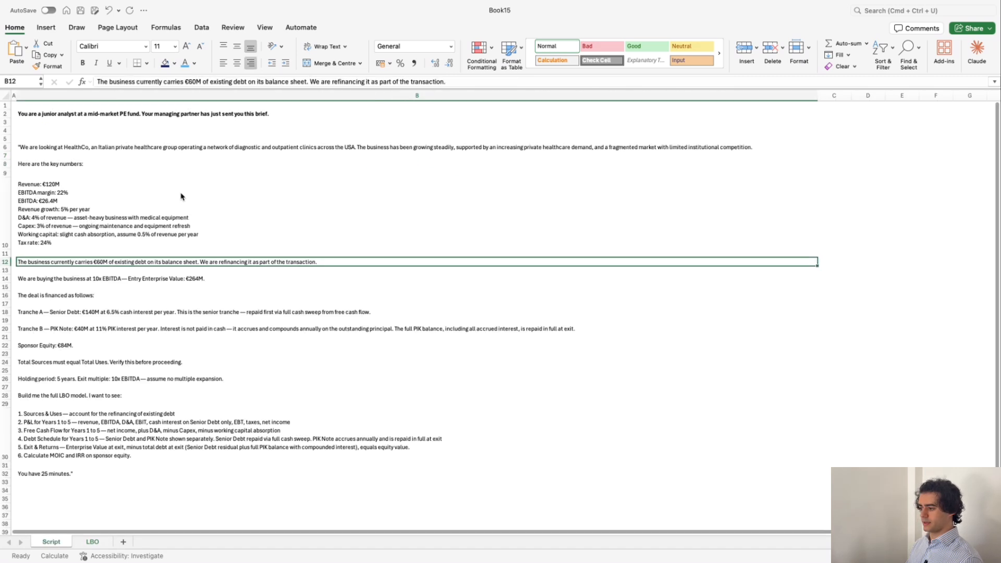
pyautogui.press('Down')
pyautogui.press('Down')
pyautogui.press('Down')
pyautogui.press('Down')
pyautogui.press('Down')
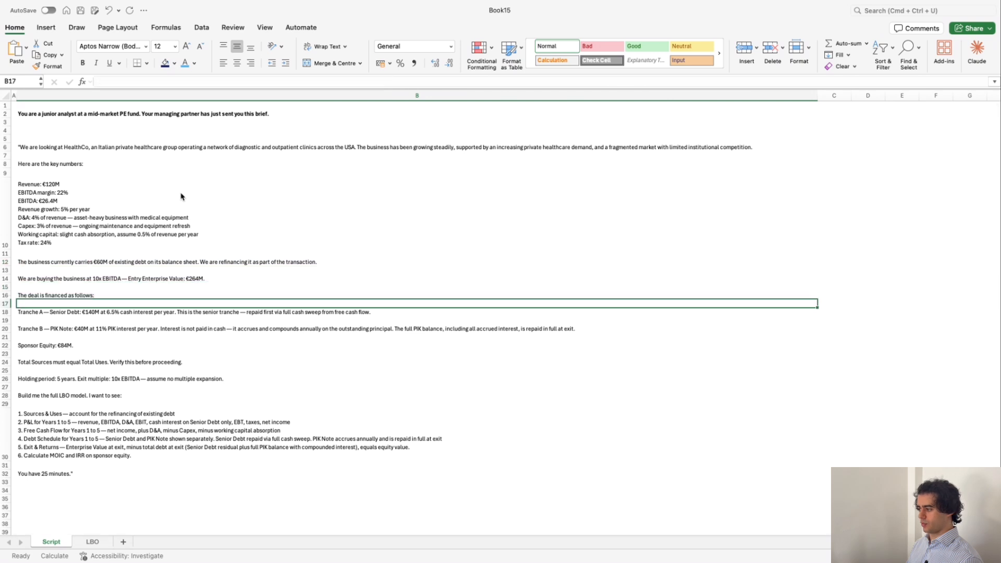
pyautogui.hotkey('ctrl', 'pagedown')
pyautogui.write('1')
pyautogui.press('Escape')
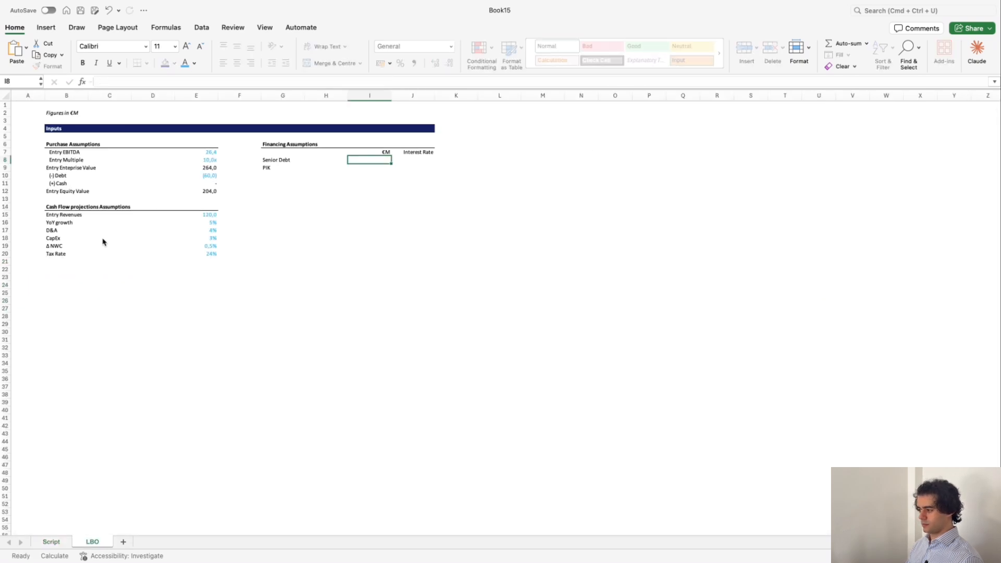
# Apply the formatting of the Entry Revenues value to I8:I9 and enter 140 as the Senior Debt amount in I8.
pyautogui.click(206, 215)
pyautogui.hotkey('ctrl', 'c')
pyautogui.moveTo(382, 163); pyautogui.dragTo(384, 168)
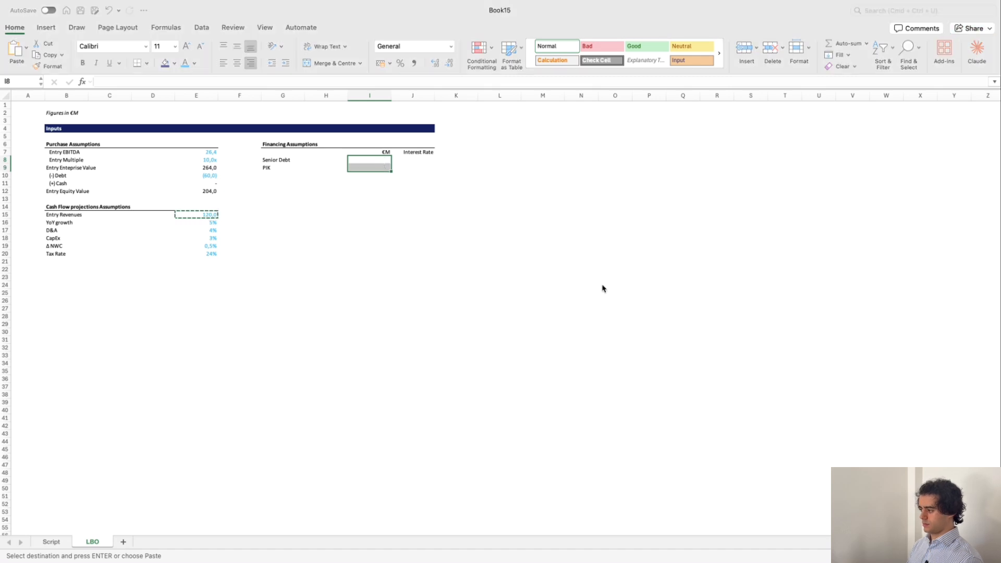
pyautogui.hotkey('ctrl', 'v')
pyautogui.write('140')
pyautogui.press('Return')
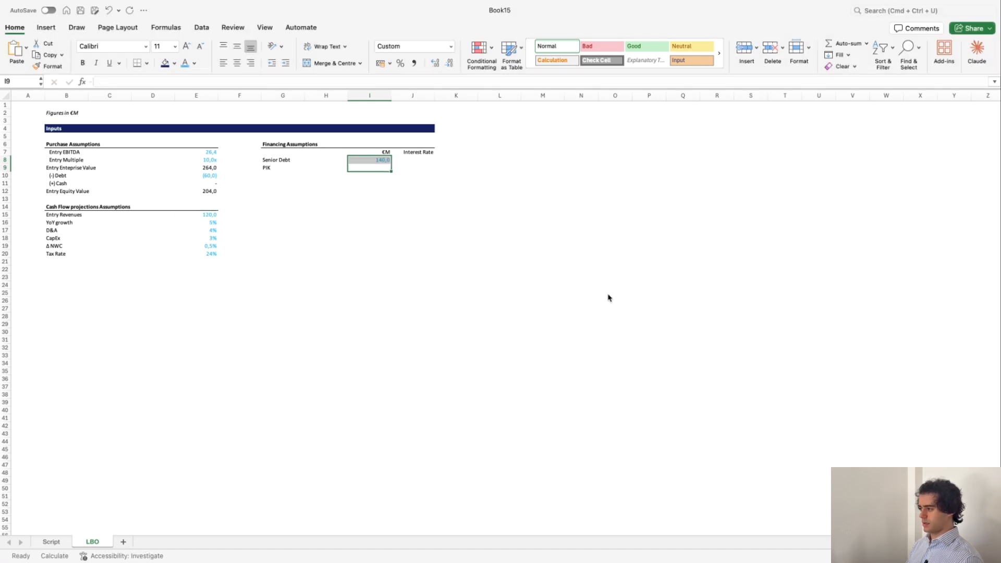
# Check the brief and enter the PIK amount of 40 in I9.
pyautogui.hotkey('ctrl', 'pageup')
pyautogui.hotkey('ctrl', 'pagedown')
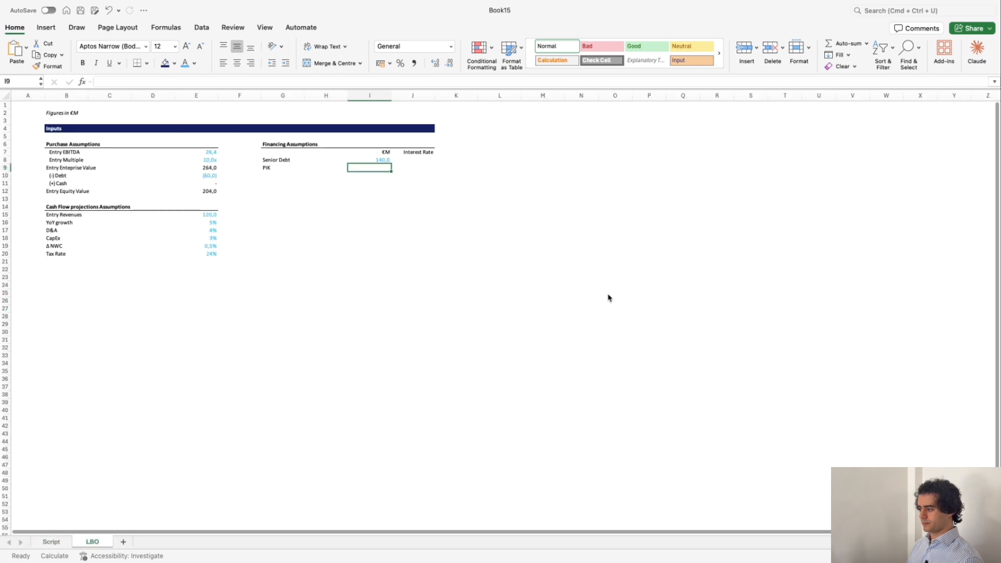
pyautogui.hotkey('ctrl', 'pageup')
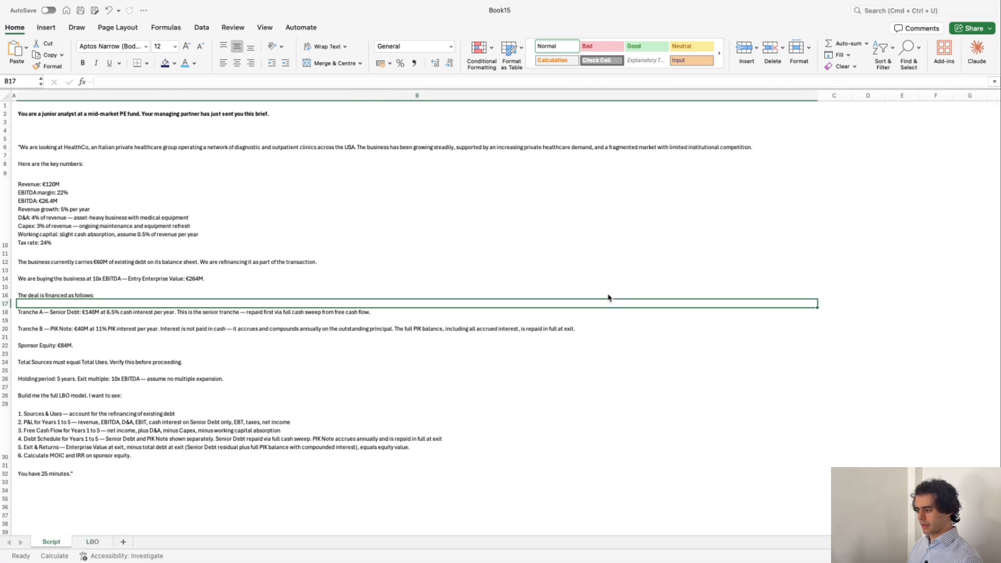
pyautogui.hotkey('ctrl', 'pagedown')
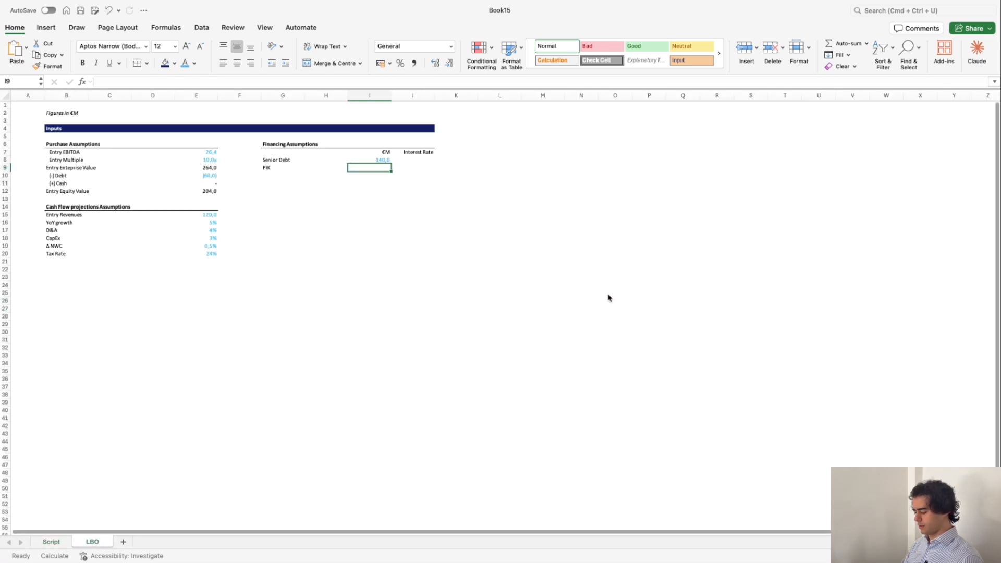
pyautogui.press('Up')
pyautogui.press('Right')
pyautogui.press('Up')
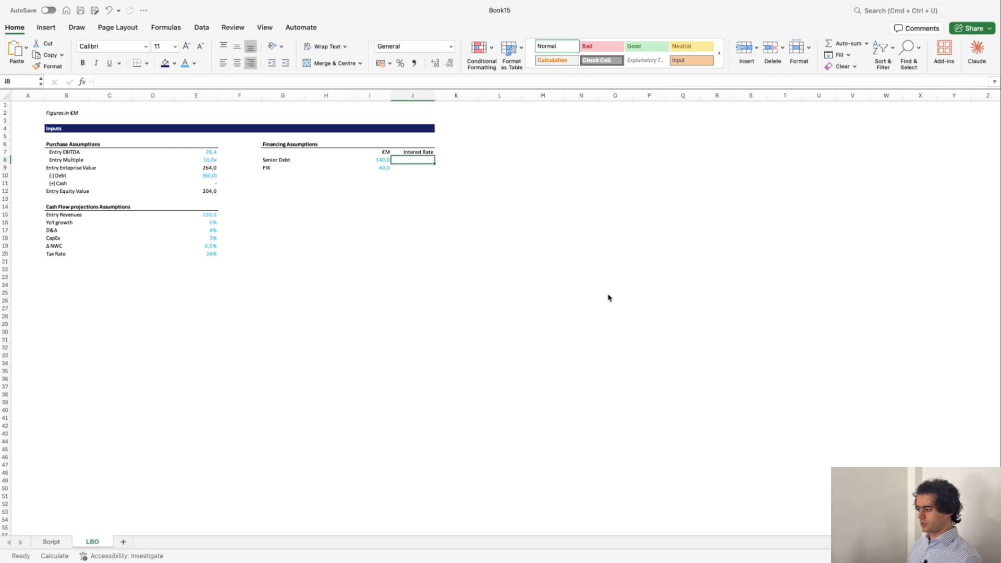
# Check the brief and enter the Senior Debt interest rate of 6,5% in J8.
pyautogui.hotkey('ctrl', 'pageup')
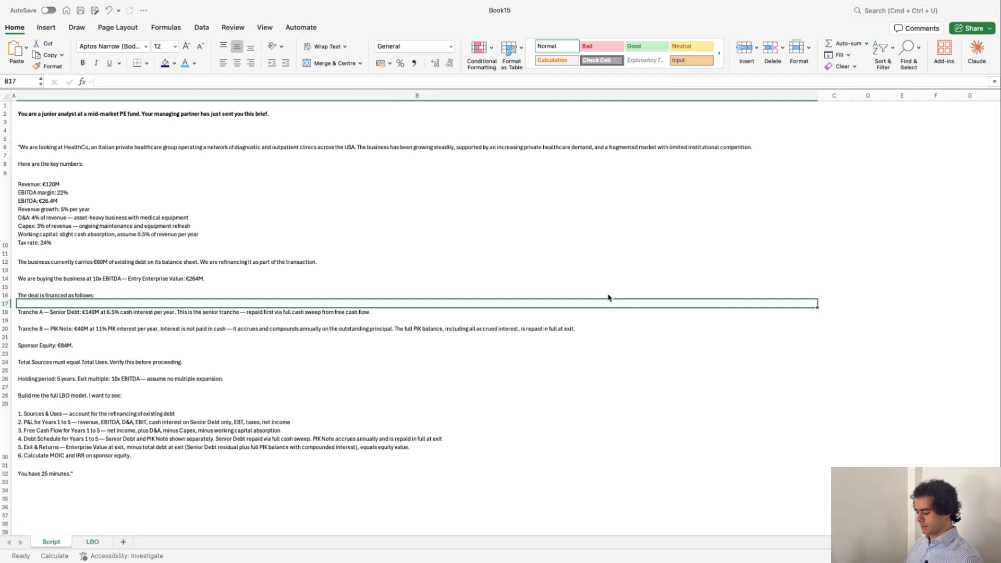
pyautogui.hotkey('ctrl', 'pagedown')
pyautogui.write('6,5%')
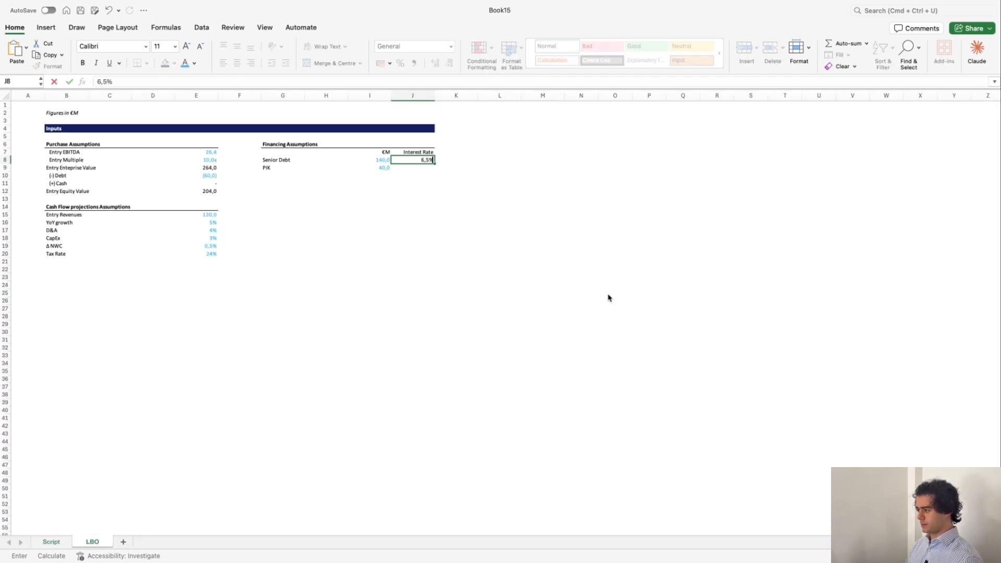
pyautogui.press('Return')
pyautogui.press('Up')
pyautogui.hotkey('shift', 'Down')
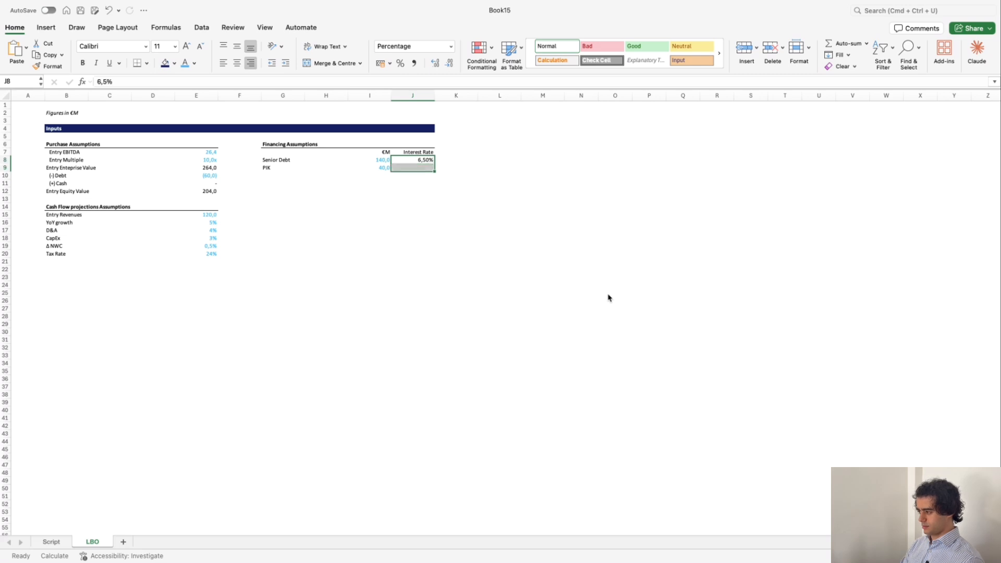
# Set the font colour of the interest rate cells J8:J9 to the standard light blue.
pyautogui.hotkey('alt', 'h')
pyautogui.press('f')
pyautogui.press('c')
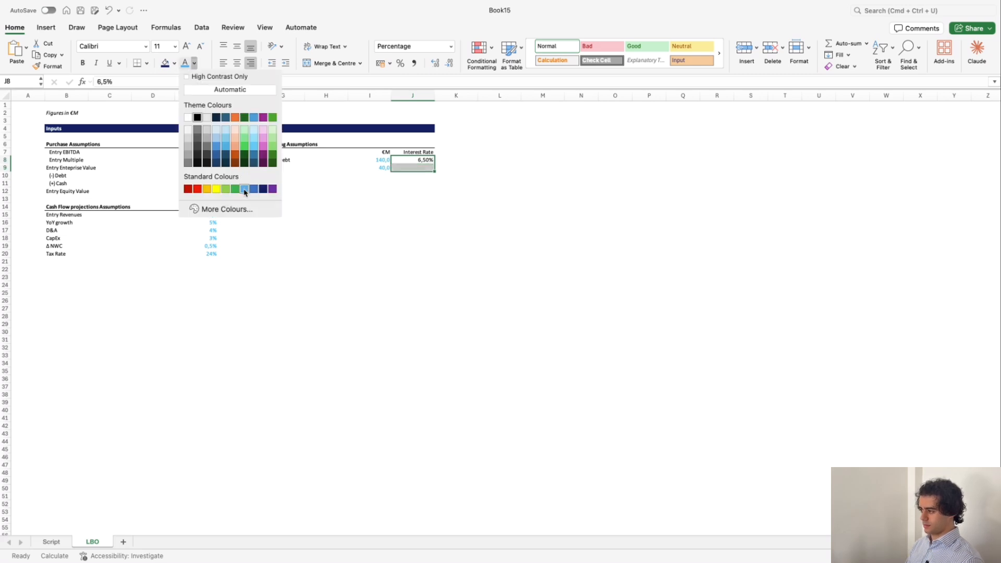
pyautogui.click(244, 189)
# Check the brief and enter the PIK interest rate of 11% in J9.
pyautogui.press('Down')
pyautogui.hotkey('ctrl', 'pageup')
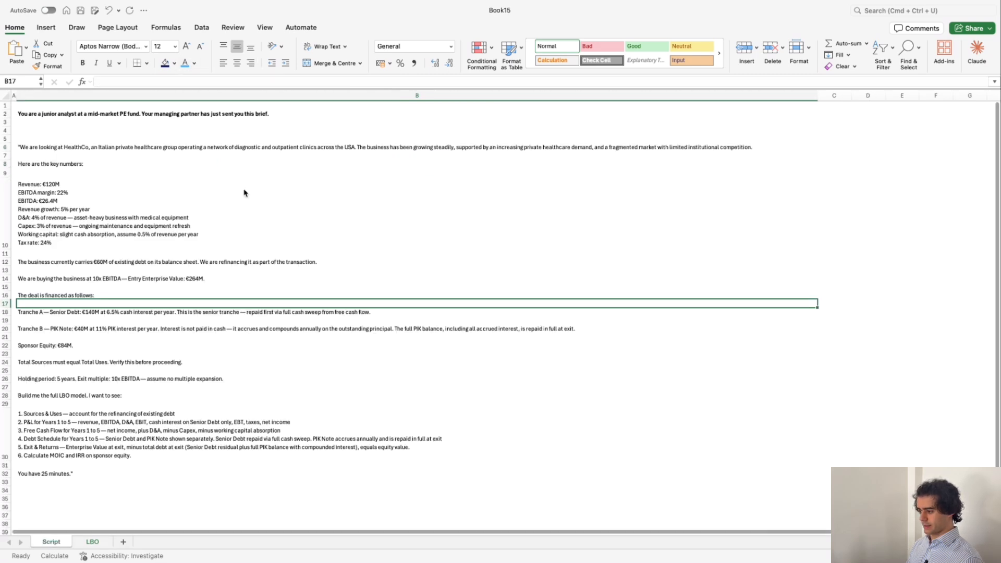
pyautogui.hotkey('ctrl', 'pagedown')
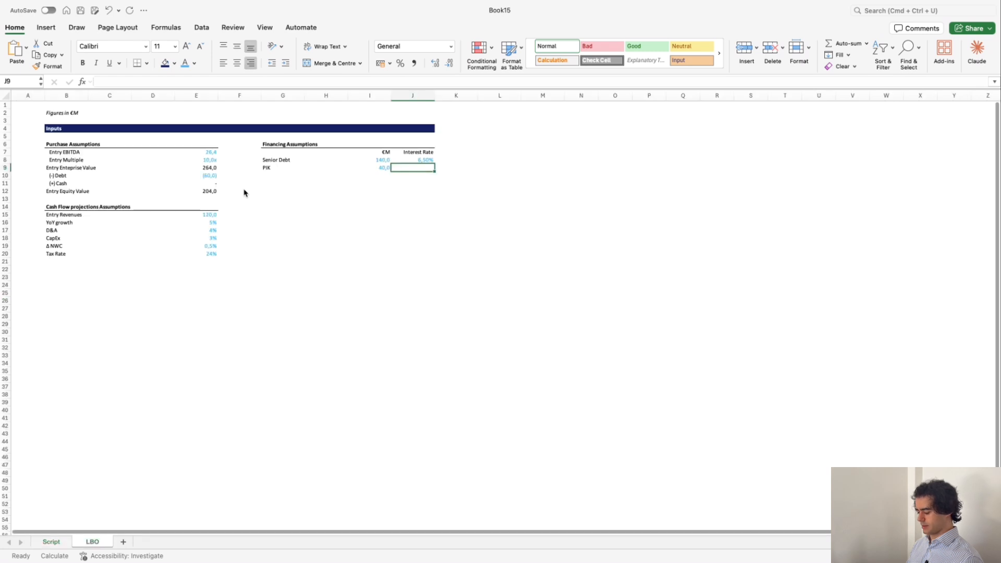
pyautogui.press('Down')
pyautogui.press('Down')
pyautogui.press('Left')
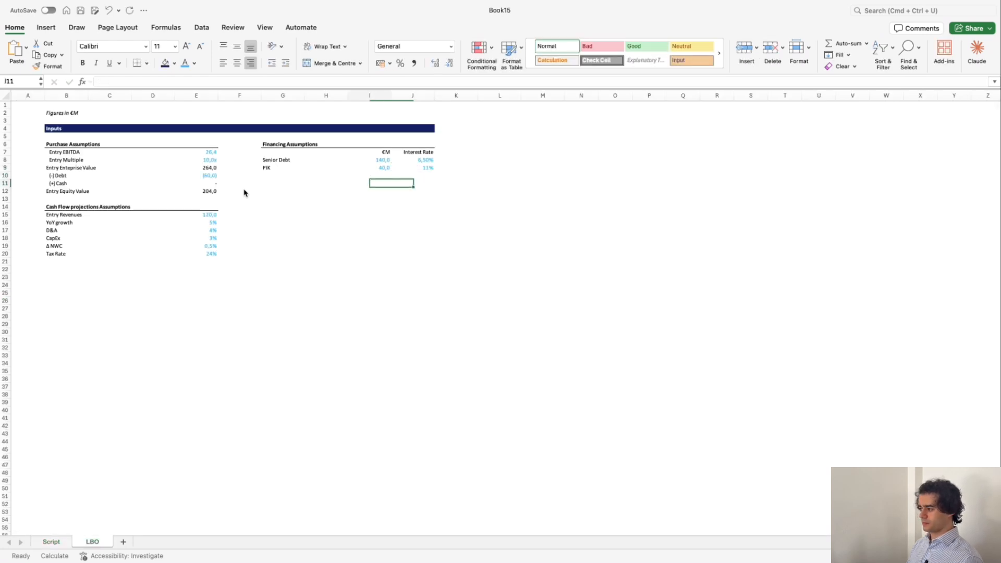
# Enter the heading "Exit Assumptions" in G14, level with the Cash Flow projections Assumptions heading.
pyautogui.press('Left')
pyautogui.press('Left')
pyautogui.press('Left')
pyautogui.press('Right')
pyautogui.press('Down')
pyautogui.press('Down')
pyautogui.press('Down')
pyautogui.write('Entry')
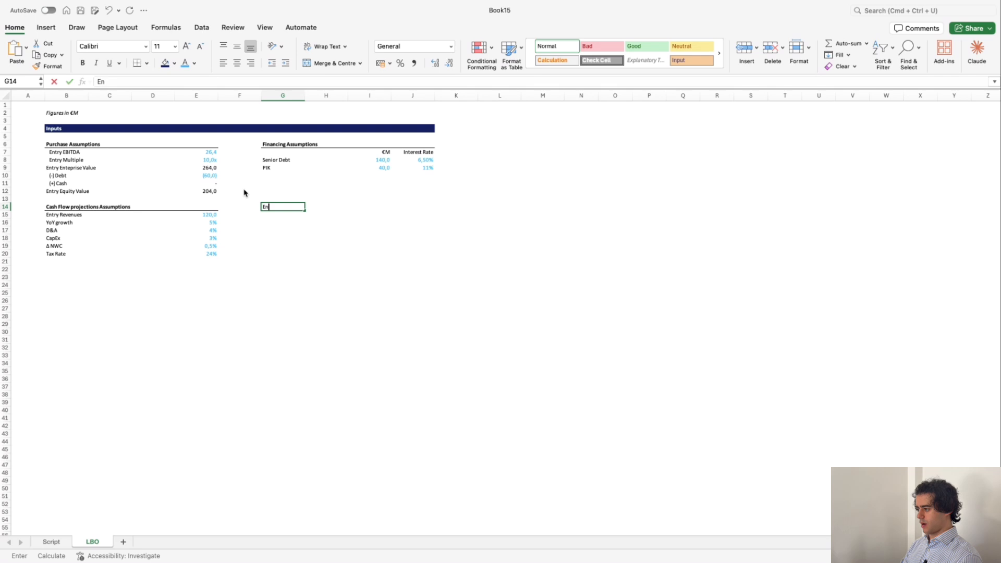
pyautogui.press('BackSpace')
pyautogui.press('BackSpace')
pyautogui.press('BackSpace')
pyautogui.press('BackSpace')
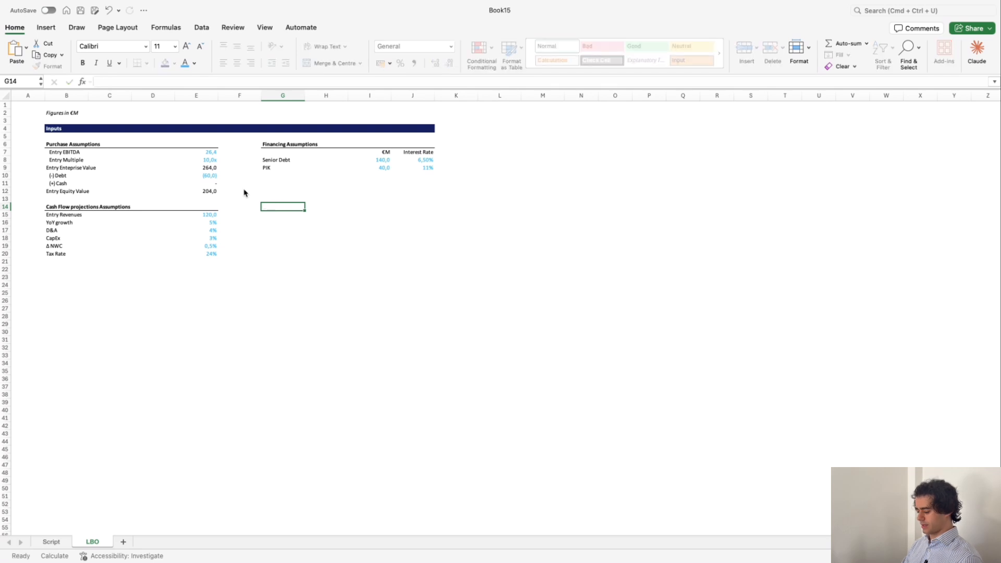
pyautogui.write('xit Assum')
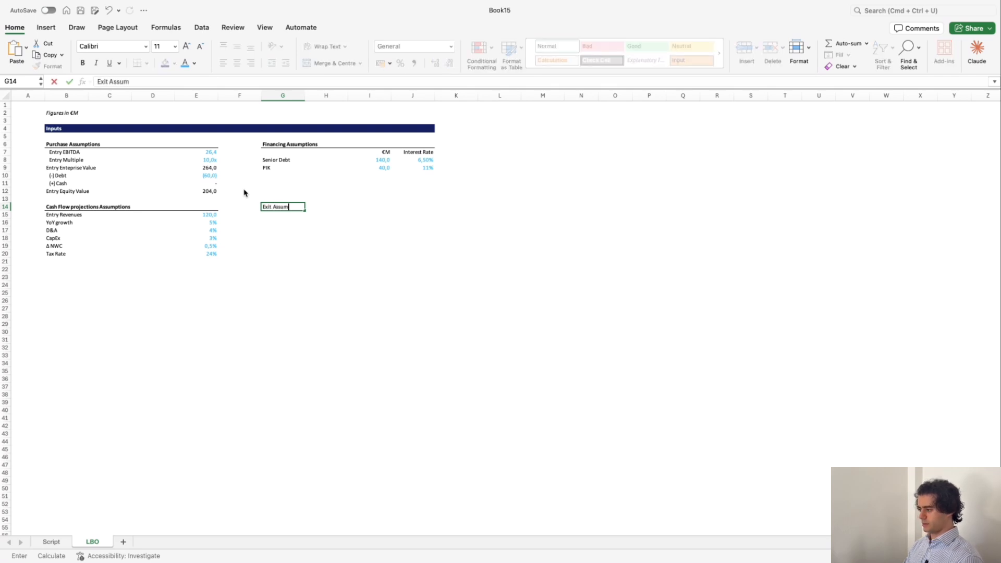
pyautogui.write('ptions')
pyautogui.press('Return')
# Make the Exit Assumptions heading row G14:J14 bold and give it a bottom border.
pyautogui.press('Up')
pyautogui.hotkey('shift', 'Right')
pyautogui.hotkey('shift', 'Right')
pyautogui.hotkey('shift', 'Right')
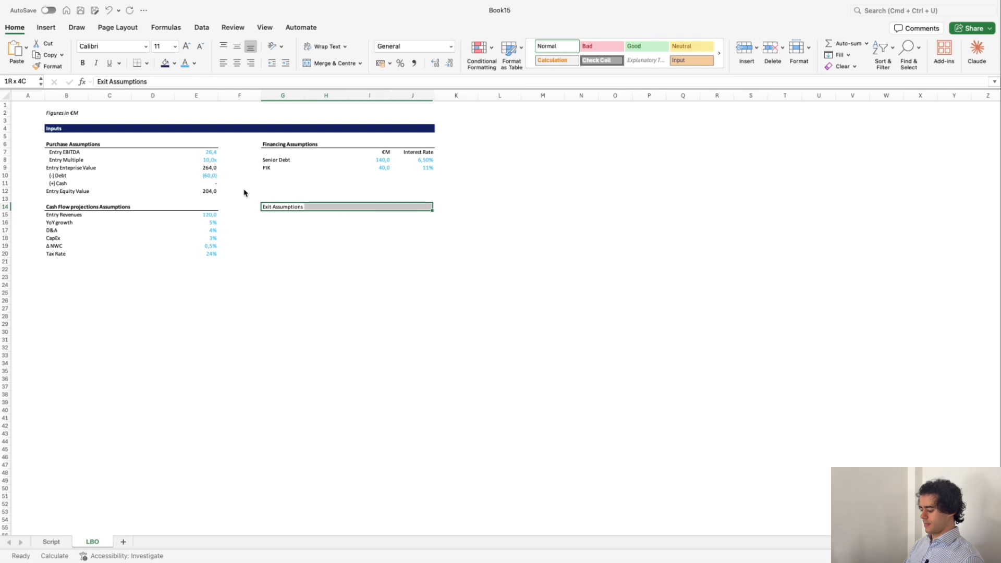
pyautogui.press('super+b')
pyautogui.press('alt')
pyautogui.press('h')
pyautogui.press('b')
pyautogui.press('Down')
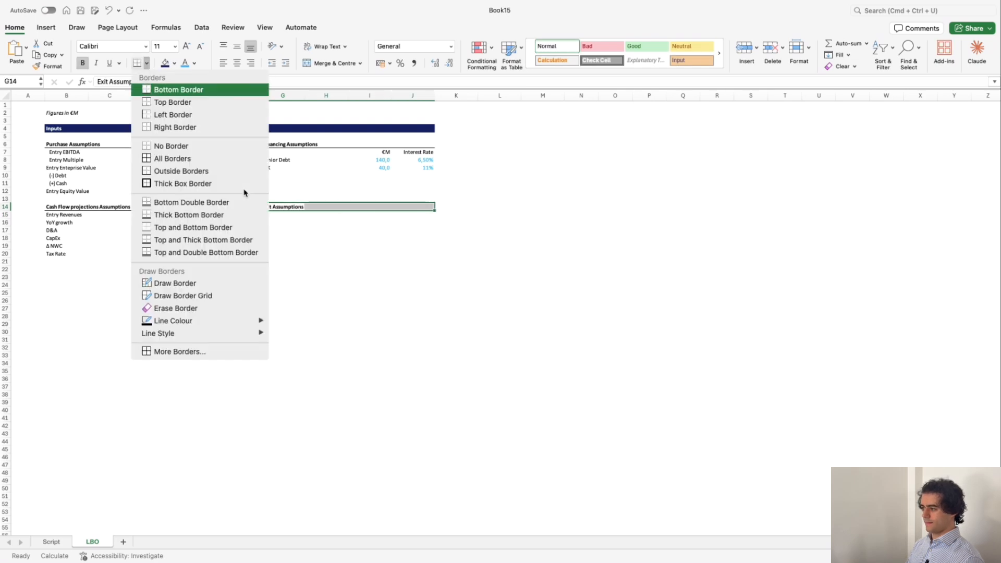
pyautogui.press('Return')
pyautogui.press('Down')
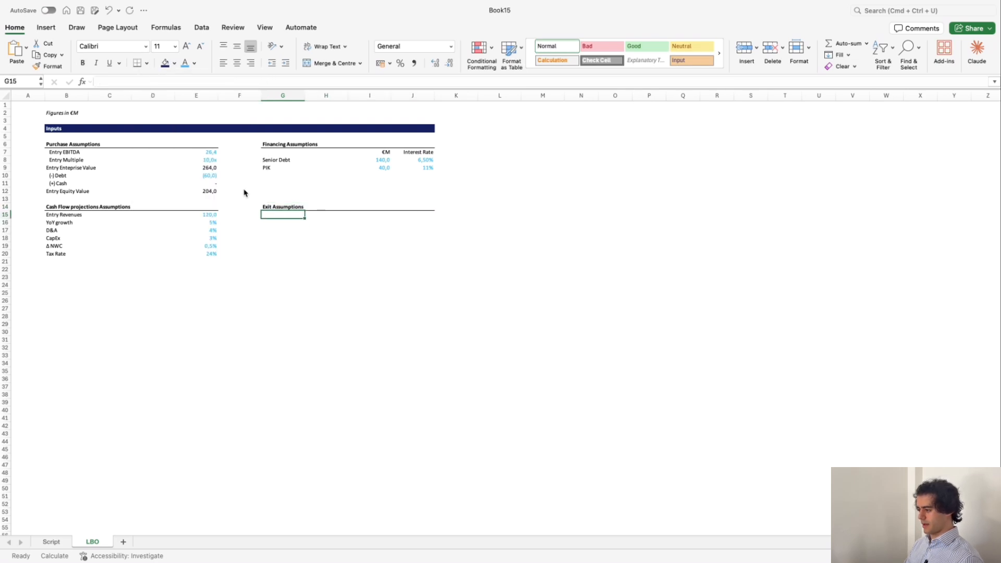
# Add an "Exit Multiple" row under Exit Assumptions in G15 with the value 10 in J15.
pyautogui.write('Exit Multiple')
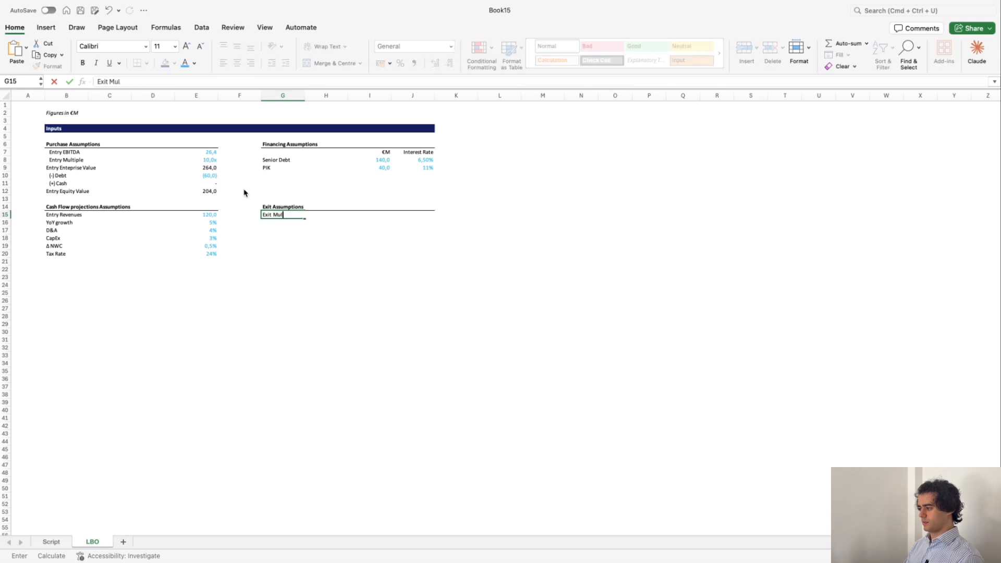
pyautogui.press('Return')
pyautogui.press('Right')
pyautogui.press('Right')
pyautogui.press('Right')
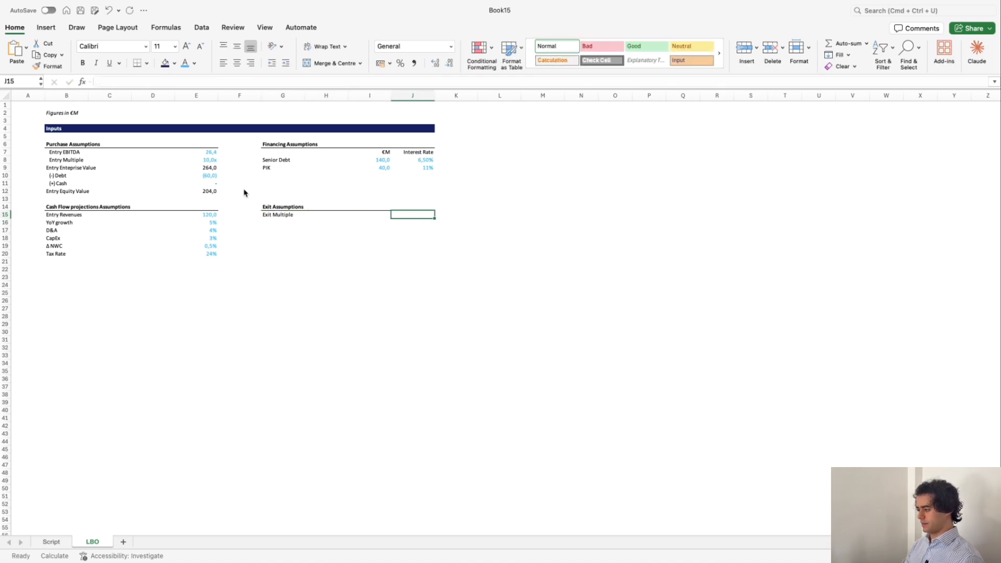
pyautogui.write('10')
pyautogui.press('Return')
# Copy the Entry Multiple cell E8 onto J15 so the Exit Multiple takes the same value and multiple format.
pyautogui.click(206, 160)
pyautogui.press('super+c')
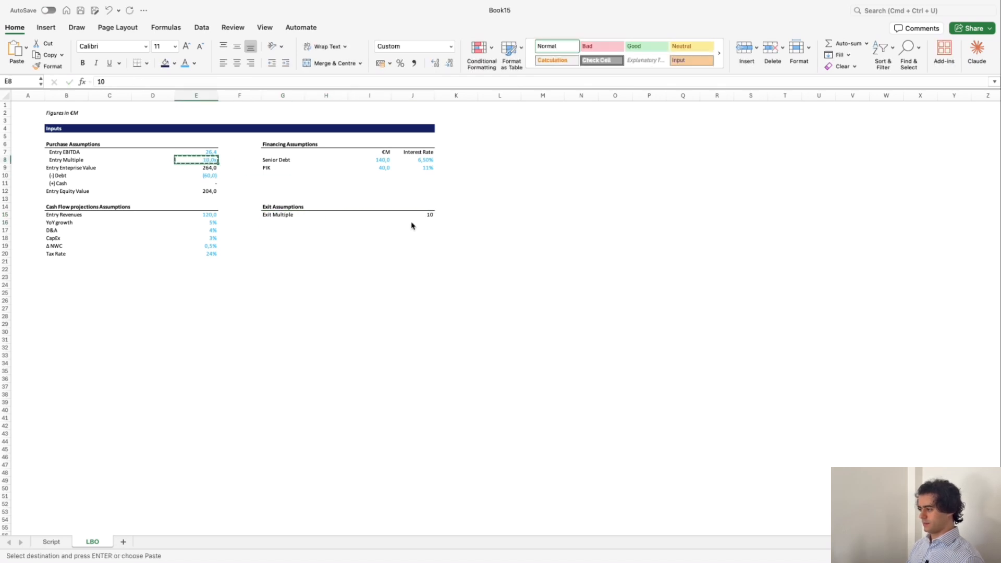
pyautogui.click(415, 215)
pyautogui.press('super+v')
# Add a "Holding period" row in G16 with 5 in J16, coloured light blue and formatted to display as "Year 5".
pyautogui.click(277, 220)
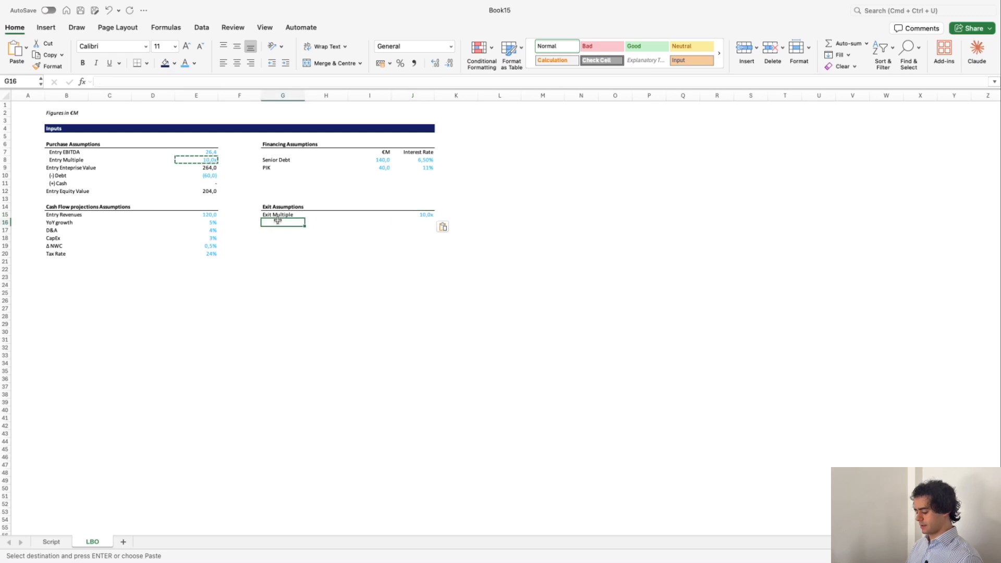
pyautogui.write('Holding ')
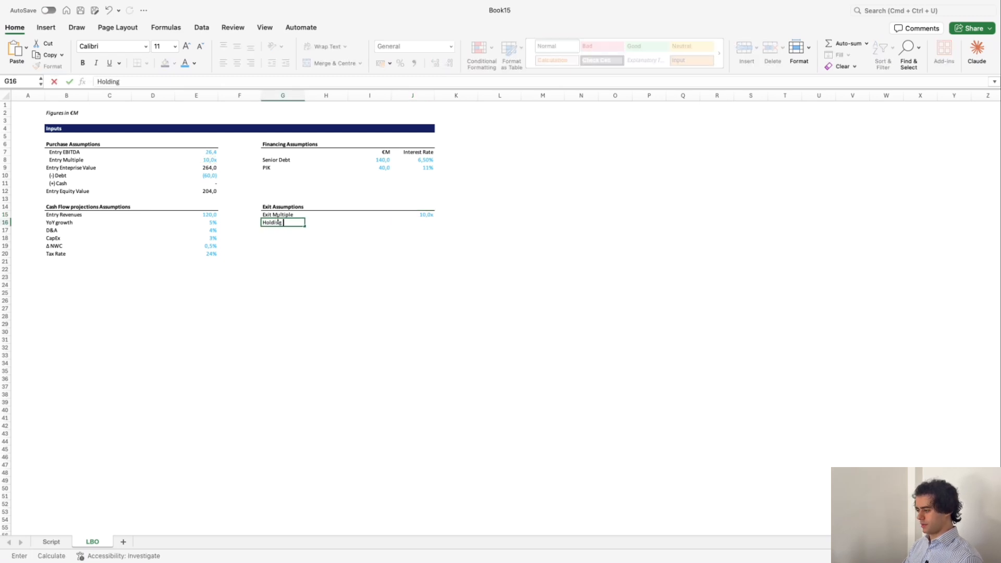
pyautogui.write('period')
pyautogui.press('Tab')
pyautogui.press('Right')
pyautogui.press('Right')
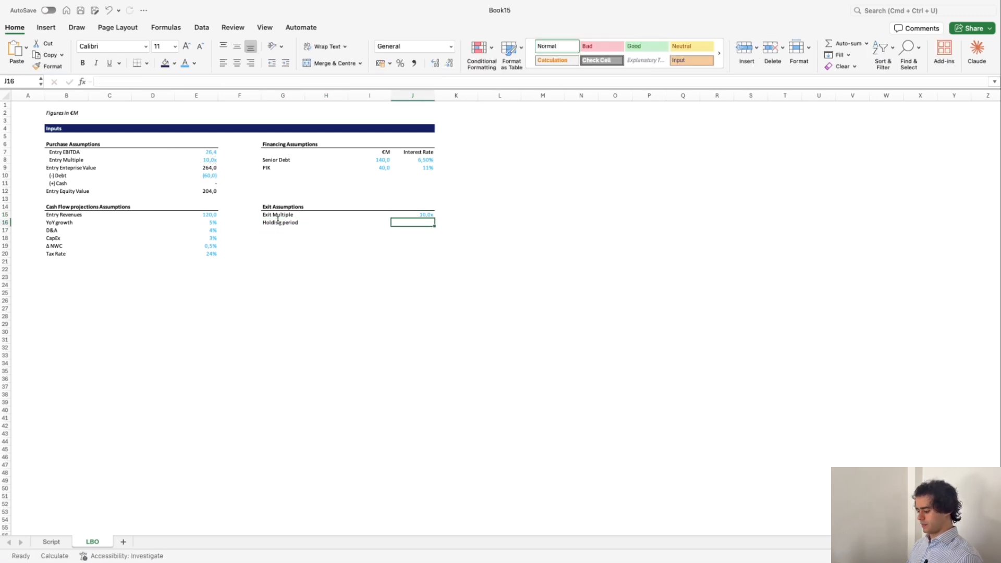
pyautogui.write('5')
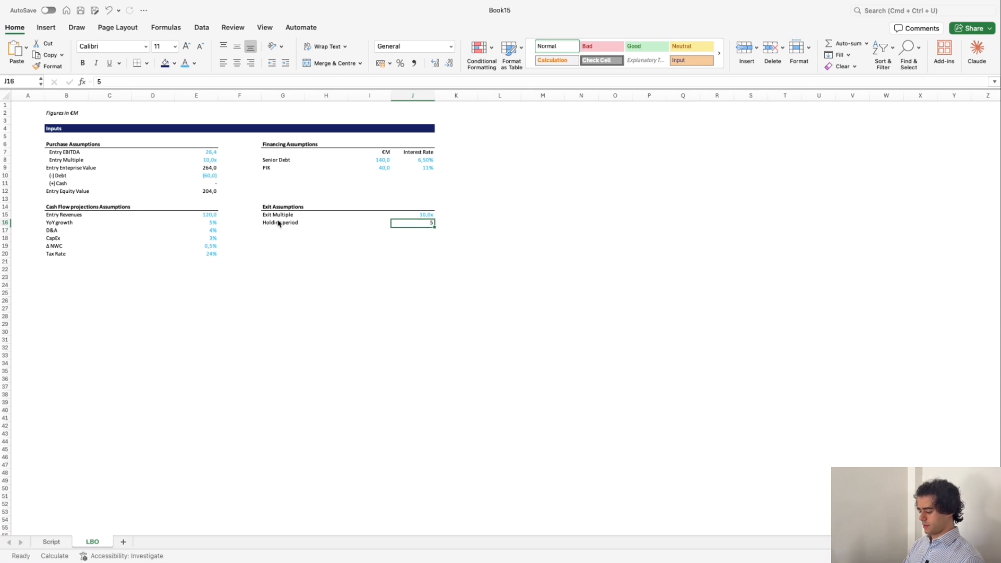
pyautogui.click(244, 189)
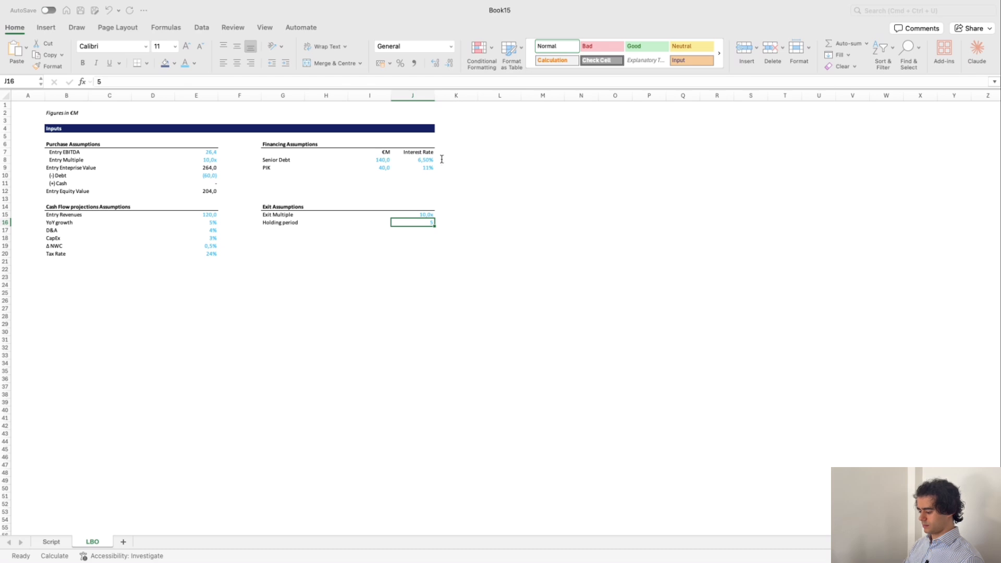
pyautogui.press('Return')
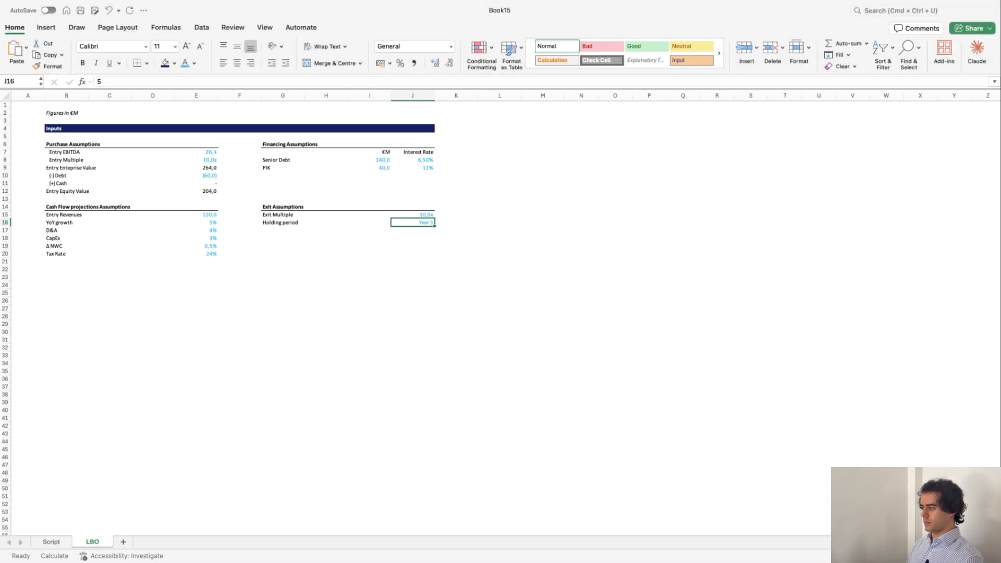
# Copy the Inputs header band B4:J4 to row 22, starting at B22.
pyautogui.press('Left')
pyautogui.press('Left')
pyautogui.press('Down')
pyautogui.press('Left')
pyautogui.press('Down')
pyautogui.press('Left')
pyautogui.press('Down')
pyautogui.press('Down')
pyautogui.press('Left')
pyautogui.press('Left')
pyautogui.press('Down')
pyautogui.press('Left')
pyautogui.press('Left')
pyautogui.press('Left')
pyautogui.press('Down')
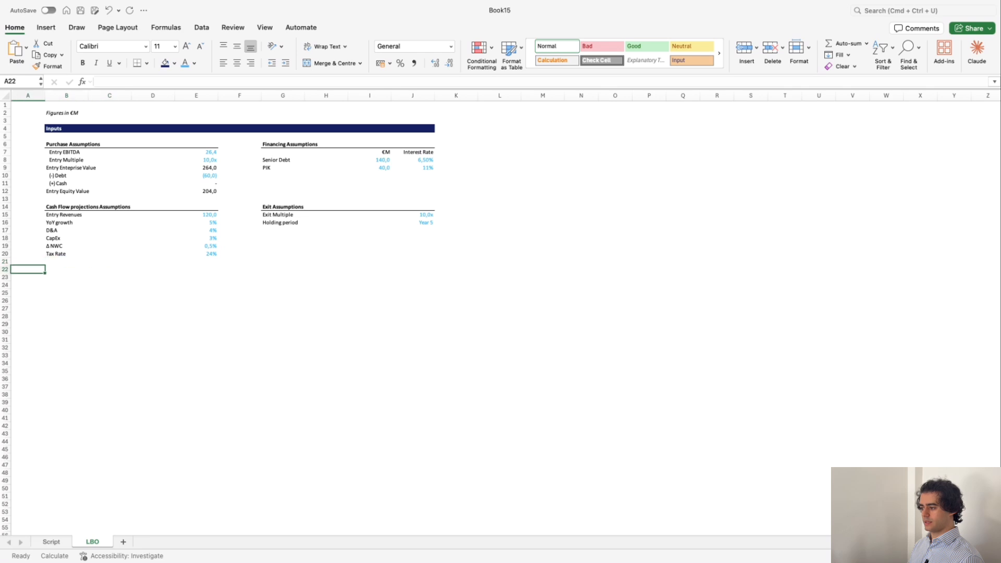
pyautogui.press('Right')
pyautogui.click(57, 128)
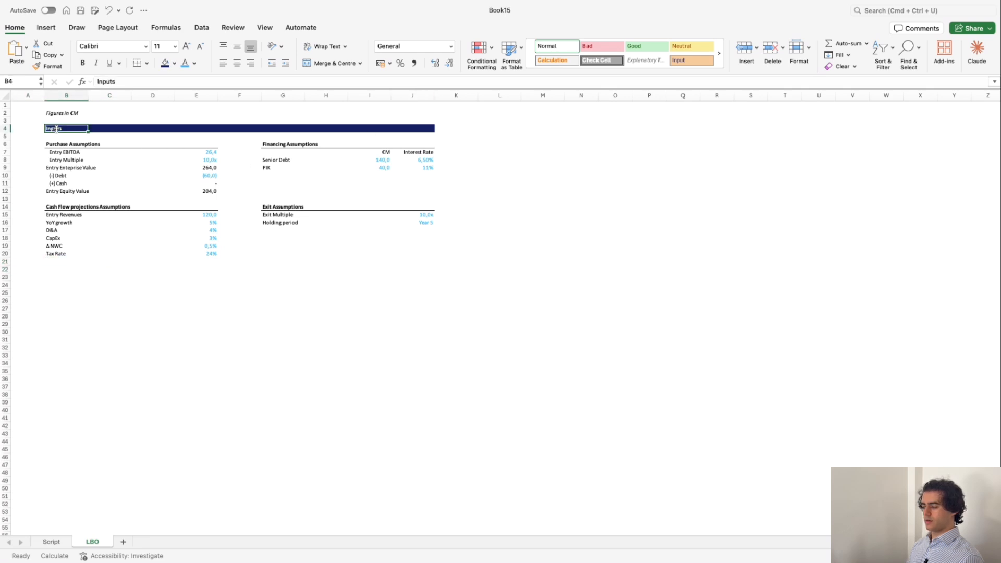
pyautogui.hotkey('shift', 'Down')
pyautogui.hotkey('shift', 'Right')
pyautogui.hotkey('shift', 'Right')
pyautogui.hotkey('shift', 'Right')
pyautogui.hotkey('shift', 'Right')
pyautogui.hotkey('shift', 'Right')
pyautogui.hotkey('shift', 'Right')
pyautogui.hotkey('shift', 'Up')
pyautogui.hotkey('shift', 'Right')
pyautogui.hotkey('shift', 'Right')
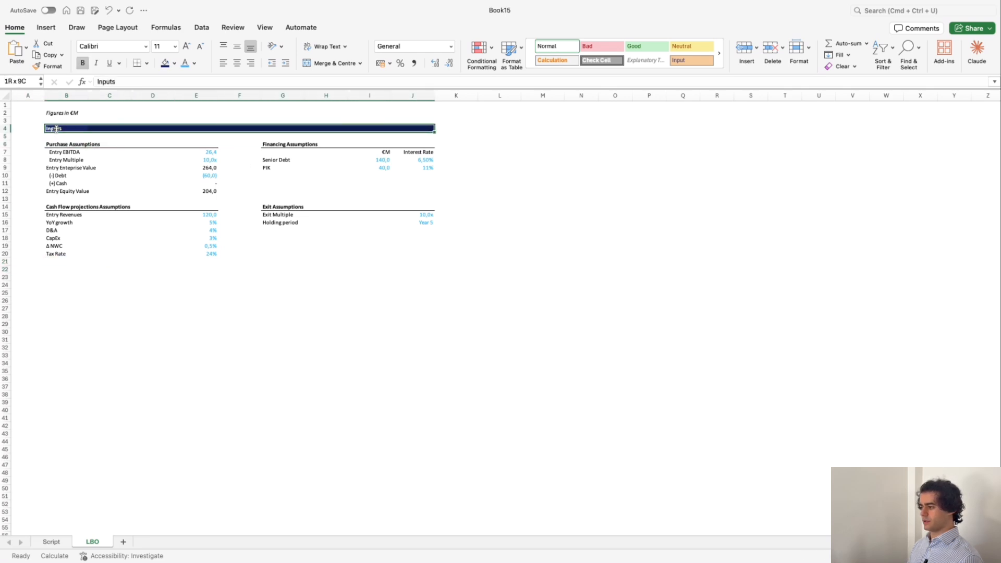
pyautogui.press('super+c')
pyautogui.press('Down')
pyautogui.press('Down')
pyautogui.press('Down')
pyautogui.press('Down')
pyautogui.press('Down')
pyautogui.press('Down')
pyautogui.press('Down')
pyautogui.press('Down')
pyautogui.press('Down')
pyautogui.press('Down')
pyautogui.press('Down')
pyautogui.press('Down')
pyautogui.press('Down')
pyautogui.press('Down')
pyautogui.press('Down')
pyautogui.press('Down')
pyautogui.press('Down')
pyautogui.press('Down')
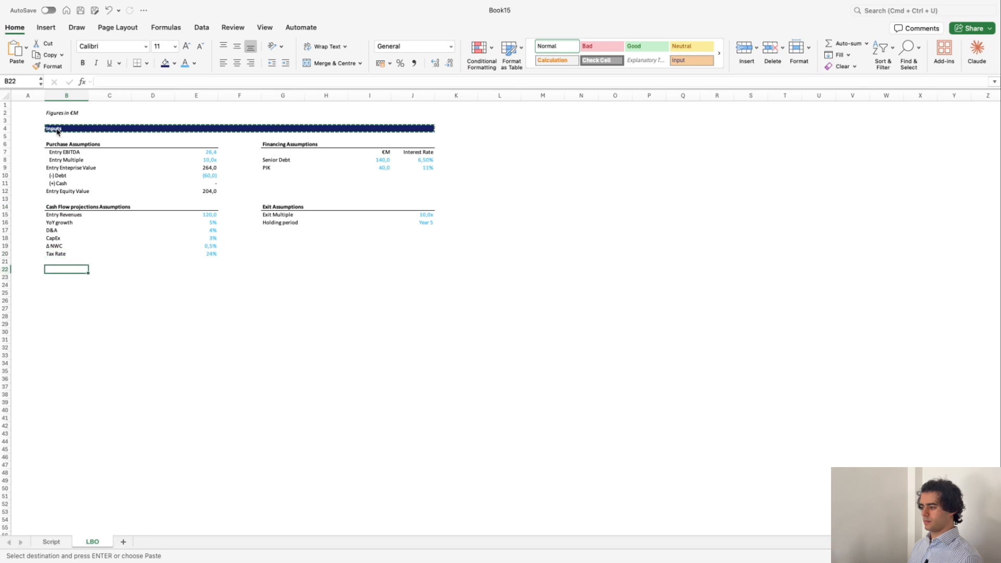
pyautogui.press('super+v')
# Retitle the copied header band in B22 as "Sources & Uses".
pyautogui.write('Sources')
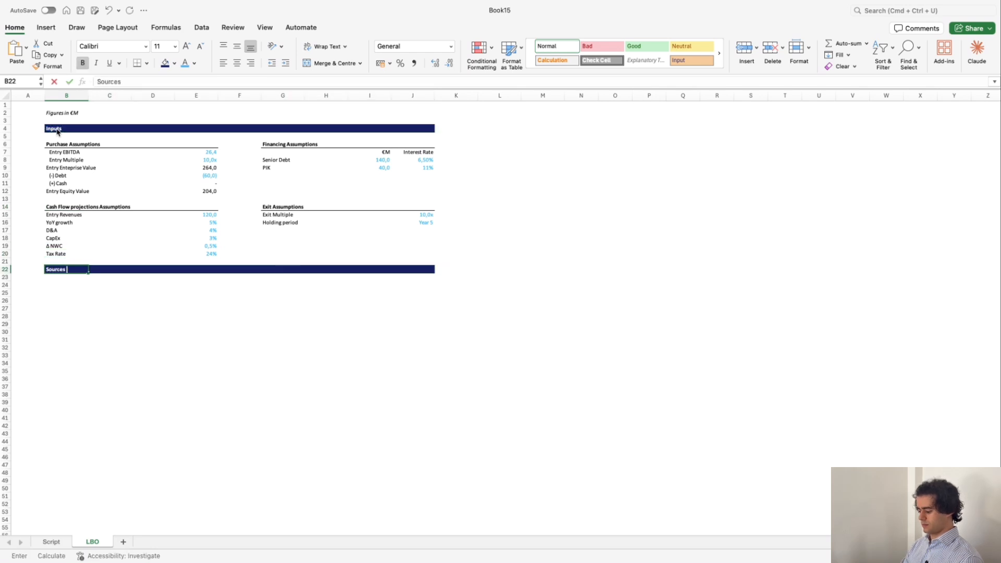
pyautogui.write(' & Uses')
pyautogui.press('Return')
pyautogui.press('Return')
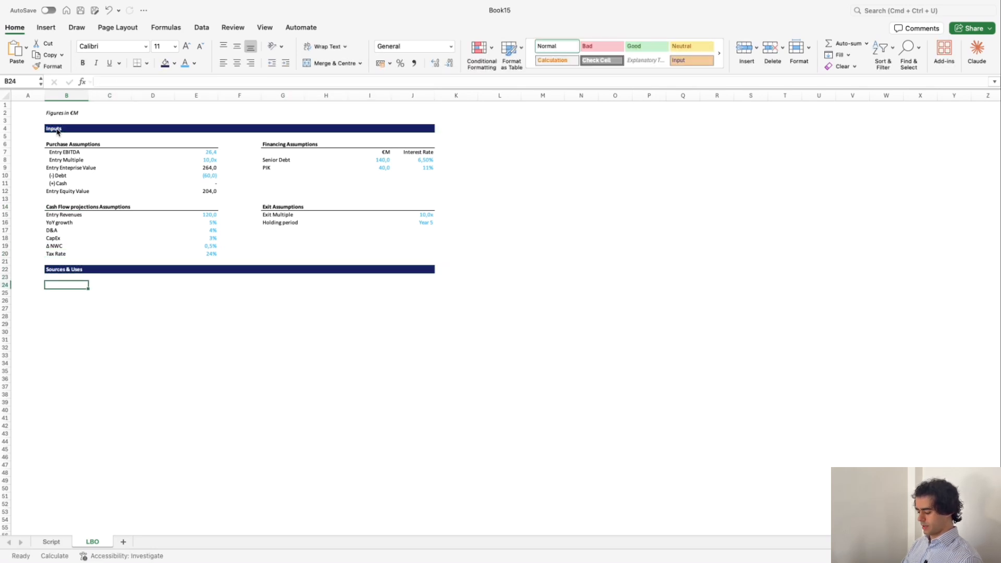
# Enter the heading "Uses of Capital" in B24 and format B24:E24 bold with a bottom border.
pyautogui.write('Uses of C')
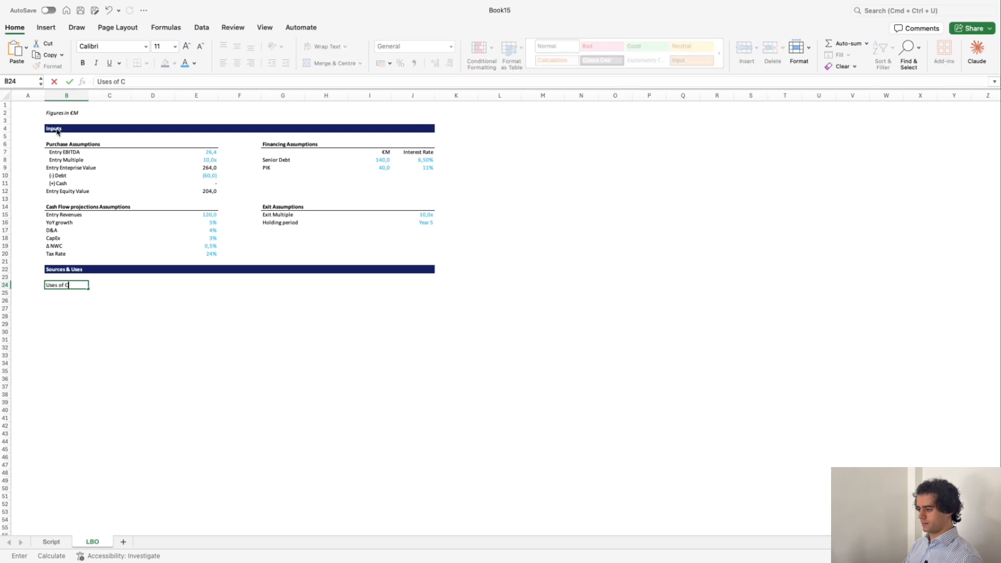
pyautogui.write('apital')
pyautogui.hotkey('shift', 'Right')
pyautogui.hotkey('shift', 'Right')
pyautogui.hotkey('shift', 'Right')
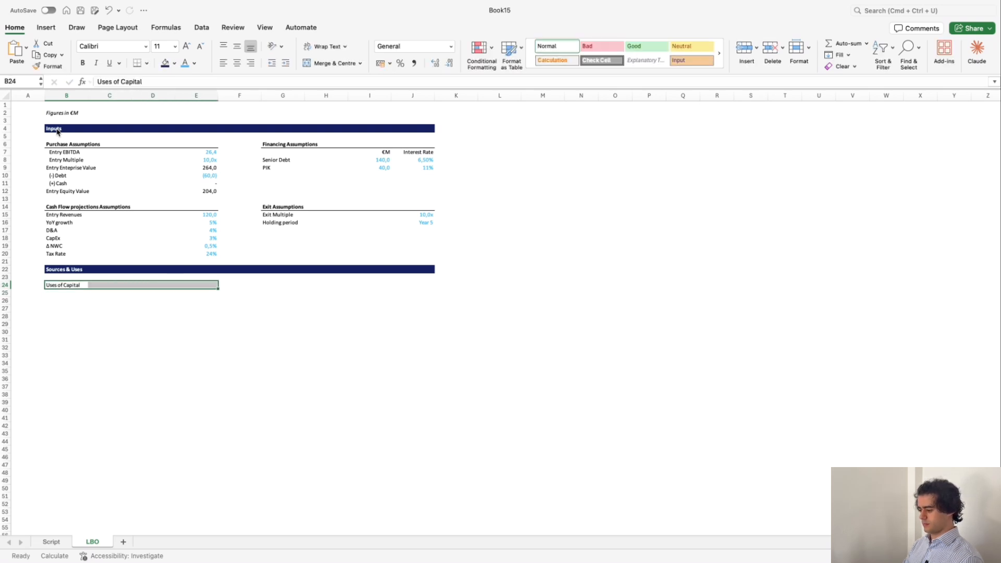
pyautogui.press('super+b')
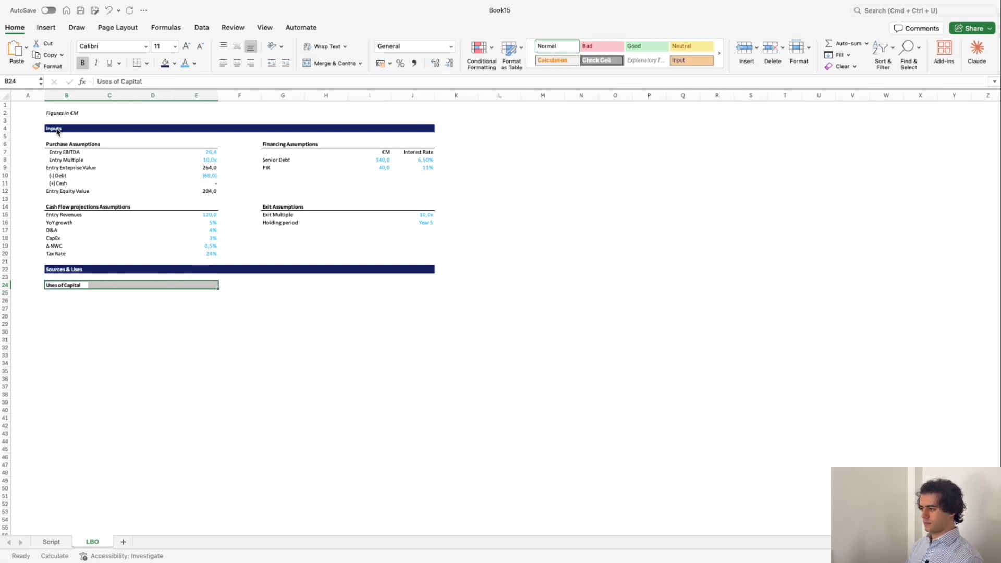
pyautogui.hotkey('alt', 'h')
pyautogui.press('b')
pyautogui.press('Down')
pyautogui.press('Return')
pyautogui.press('Down')
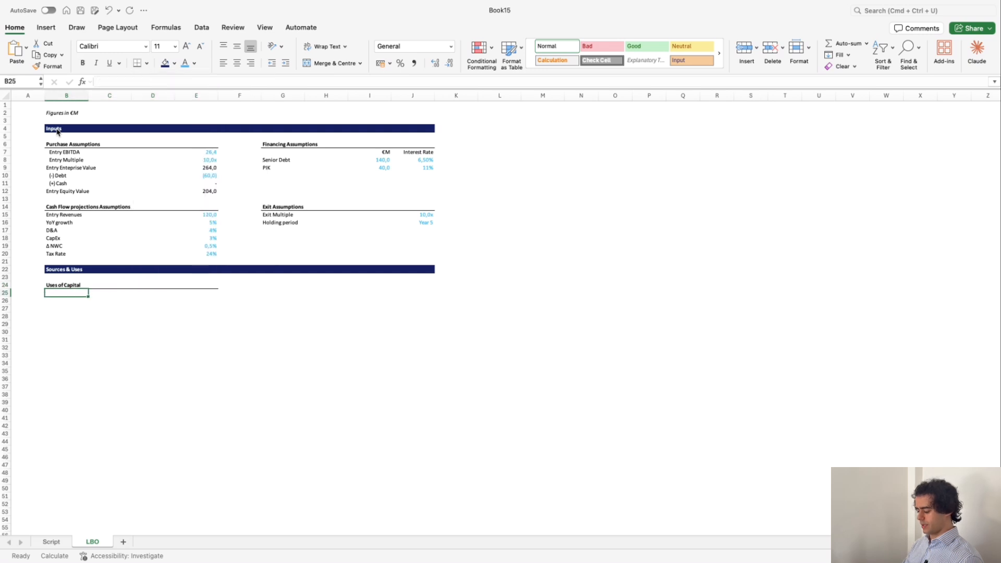
# Enter the label "Purchase Company's Equity" in B25 under Uses of Capital.
pyautogui.write('P')
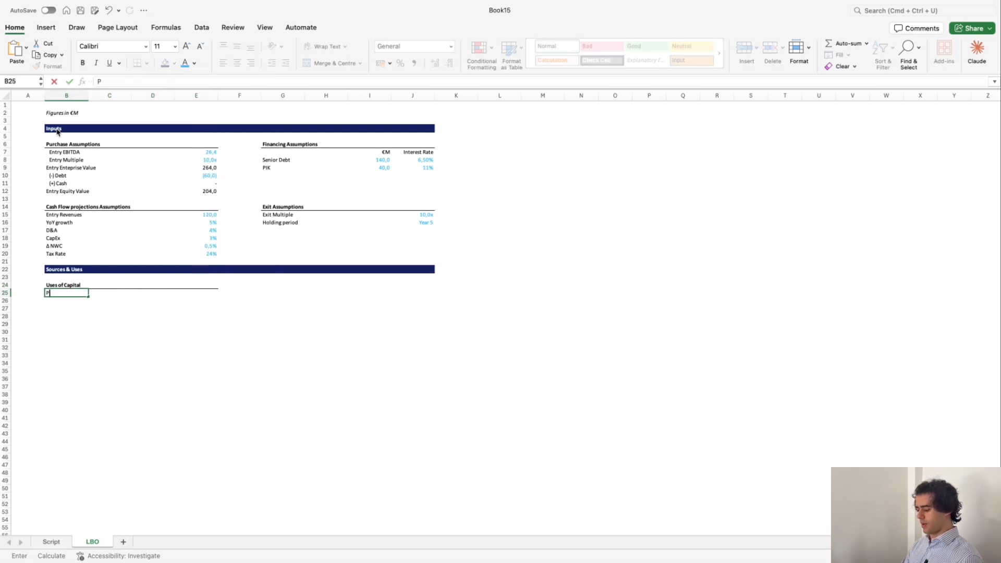
pyautogui.write('urchase')
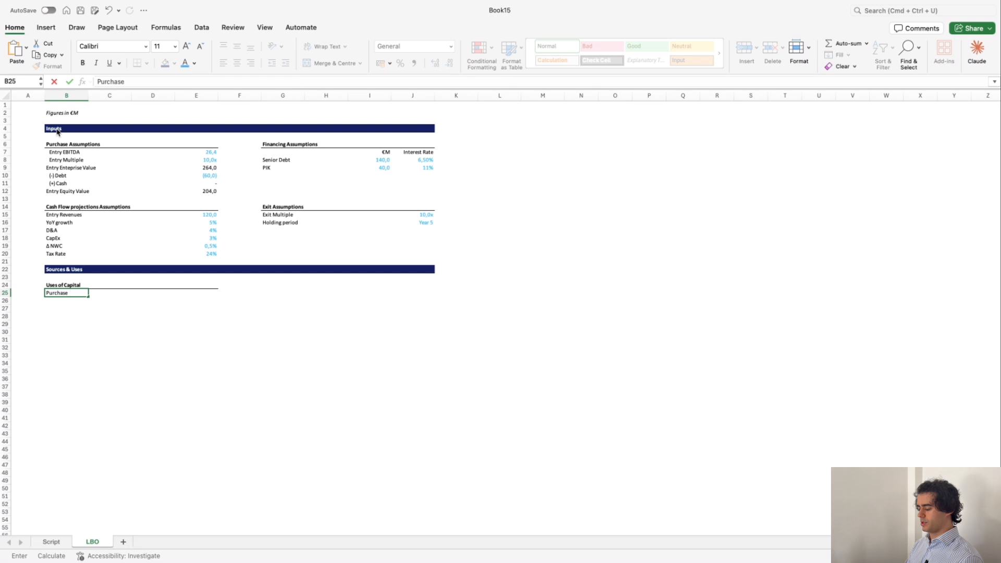
pyautogui.write(' Coo')
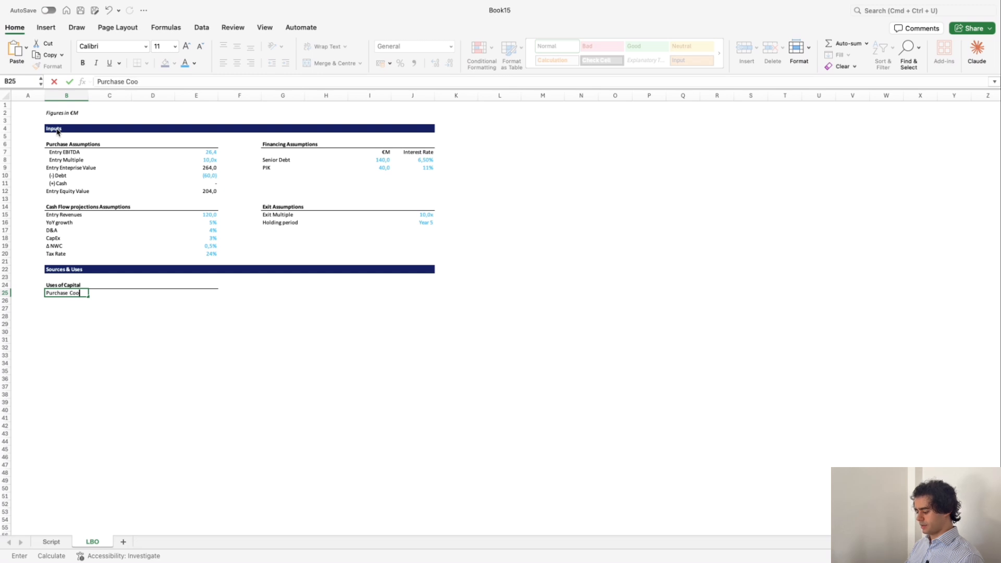
pyautogui.press('BackSpace')
pyautogui.write("mpany's E")
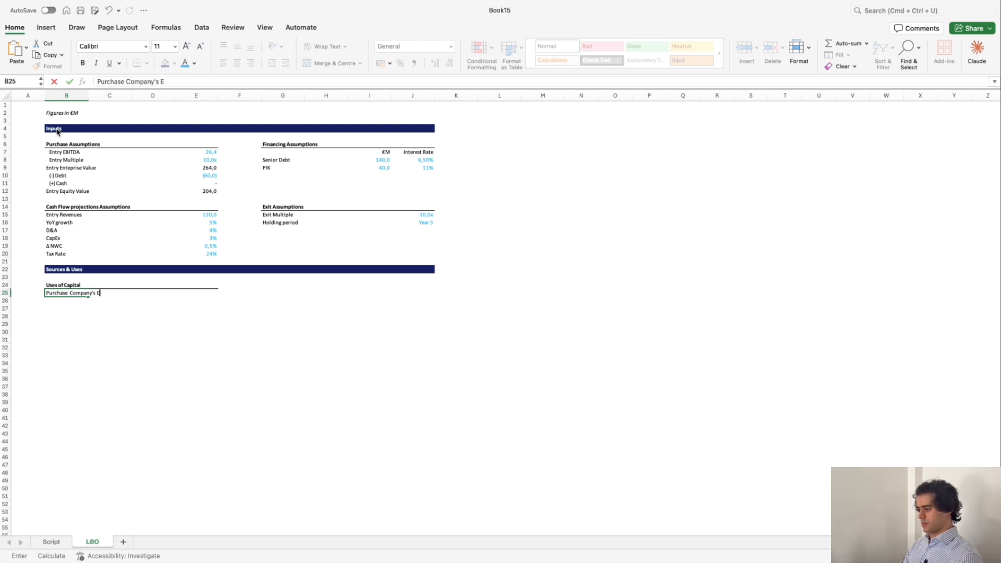
pyautogui.write('quity')
pyautogui.press('Return')
# Link the Purchase Company's Equity amount in E25 to the Entry Equity Value in E12.
pyautogui.press('Up')
pyautogui.press('Right')
pyautogui.press('Right')
pyautogui.press('Right')
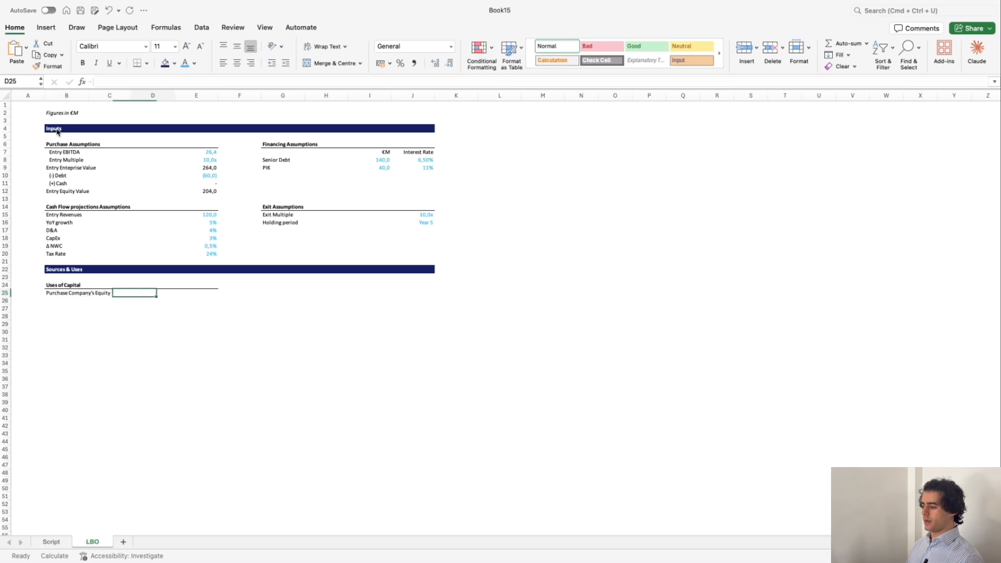
pyautogui.write('+')
pyautogui.press('super+Up')
pyautogui.press('super+Up')
pyautogui.press('super+Up')
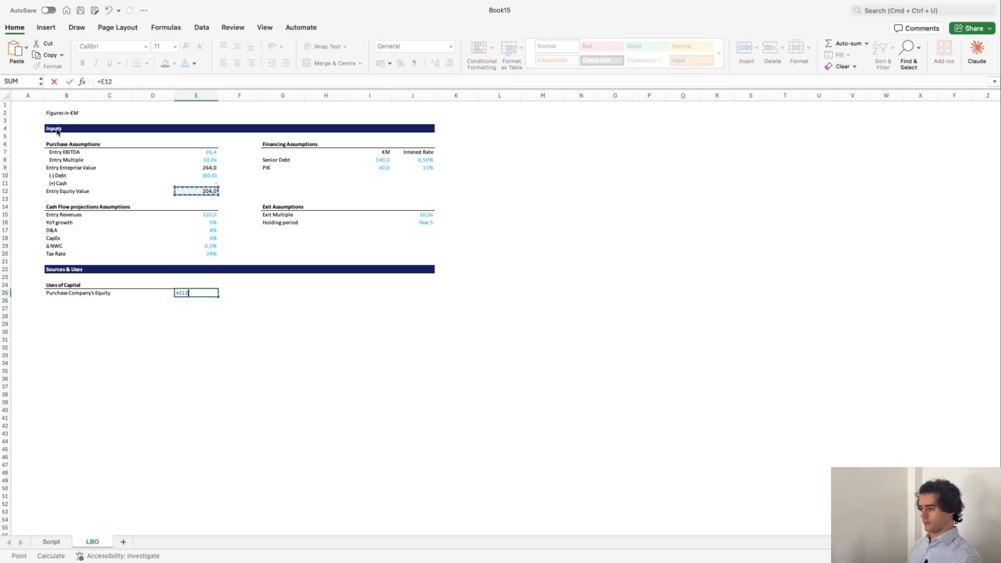
pyautogui.press('Return')
# Enter the label "Refinance Existing Debt" in B26 under Uses of Capital.
pyautogui.press('Up')
pyautogui.press('Left')
pyautogui.press('Left')
pyautogui.press('Left')
pyautogui.press('Down')
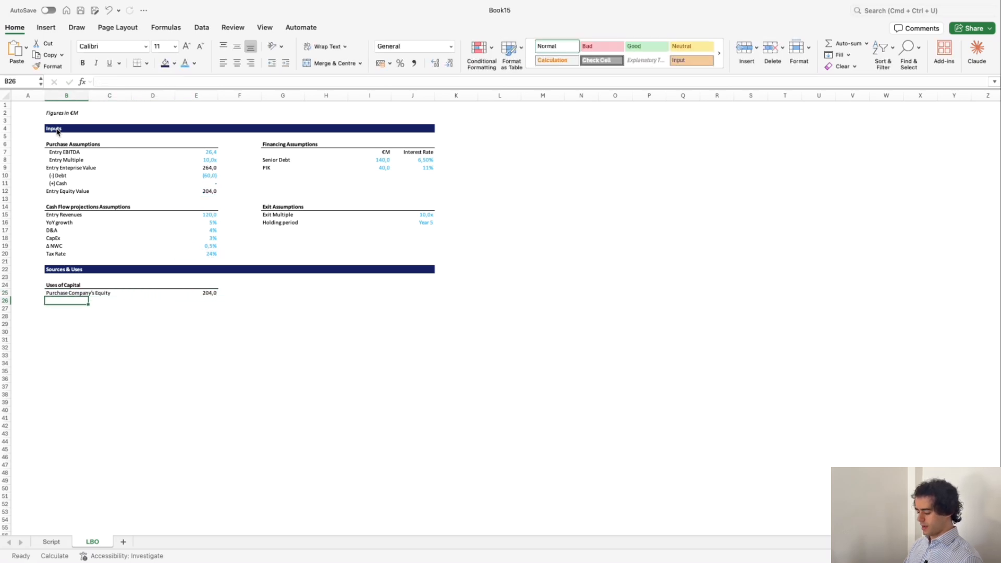
pyautogui.write('Refinance')
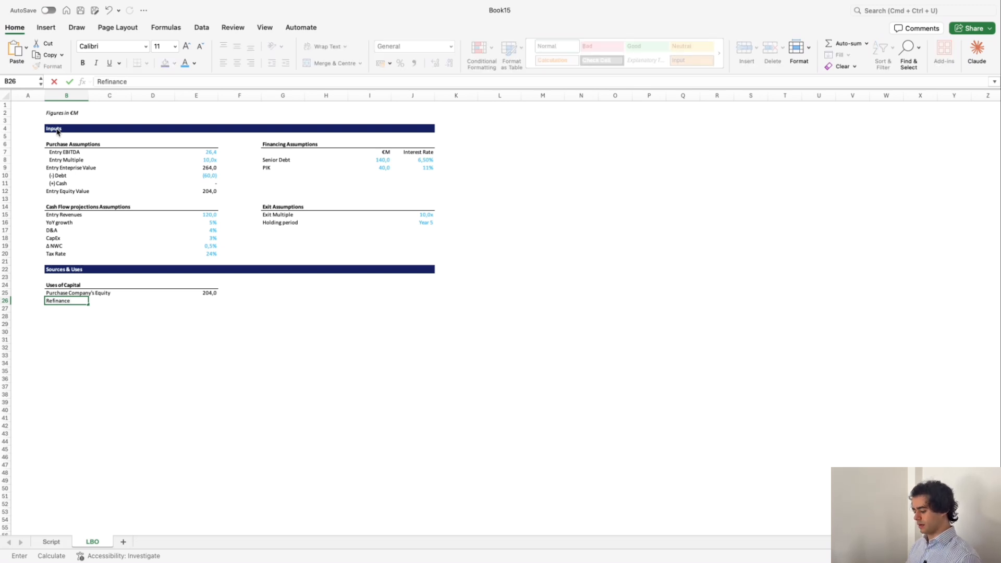
pyautogui.write('Existing Debt')
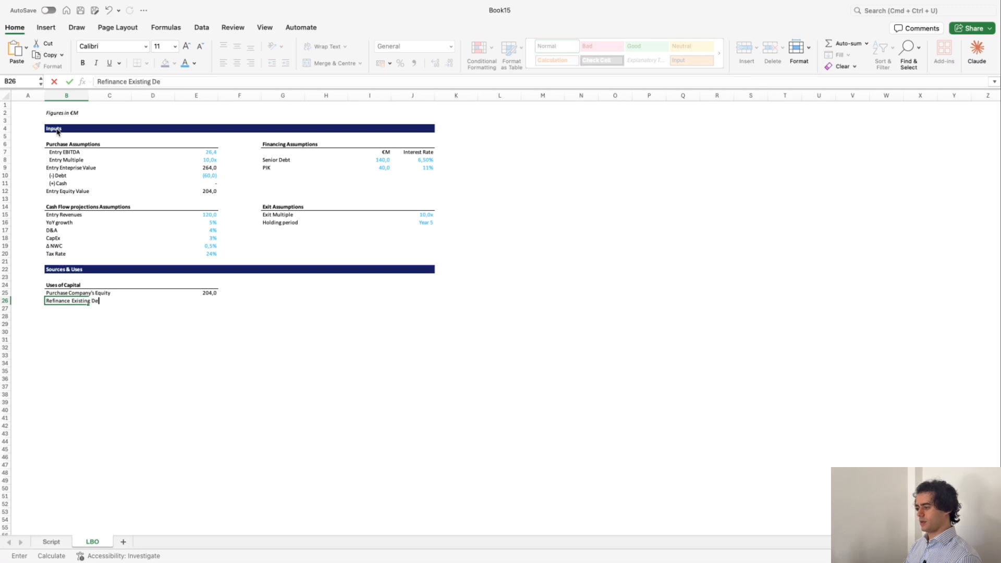
pyautogui.press('Return')
# Link the Refinance Existing Debt amount in E26 to the debt input in E10 with its sign reversed.
pyautogui.press('Up')
pyautogui.press('Right')
pyautogui.press('Right')
pyautogui.press('Right')
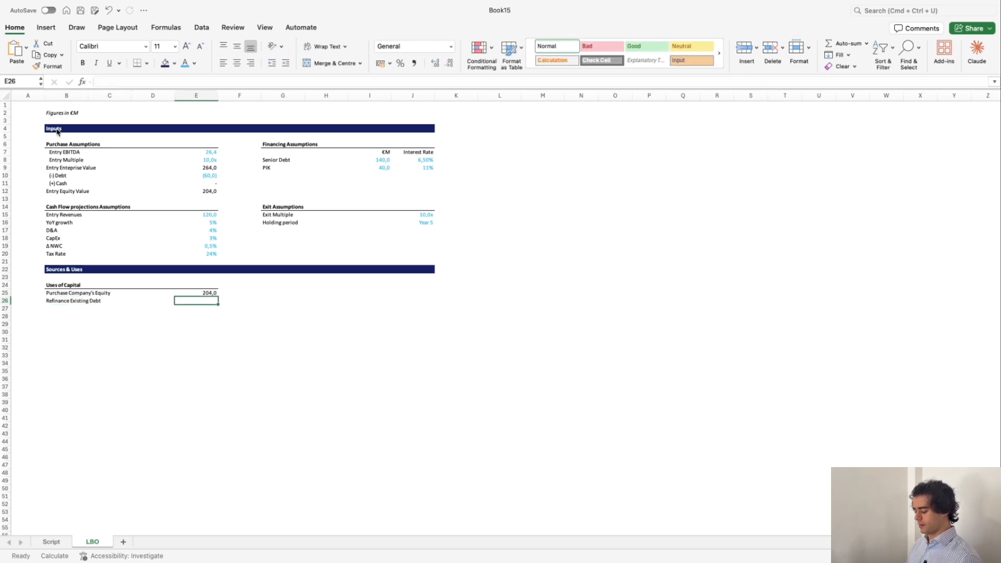
pyautogui.write('-')
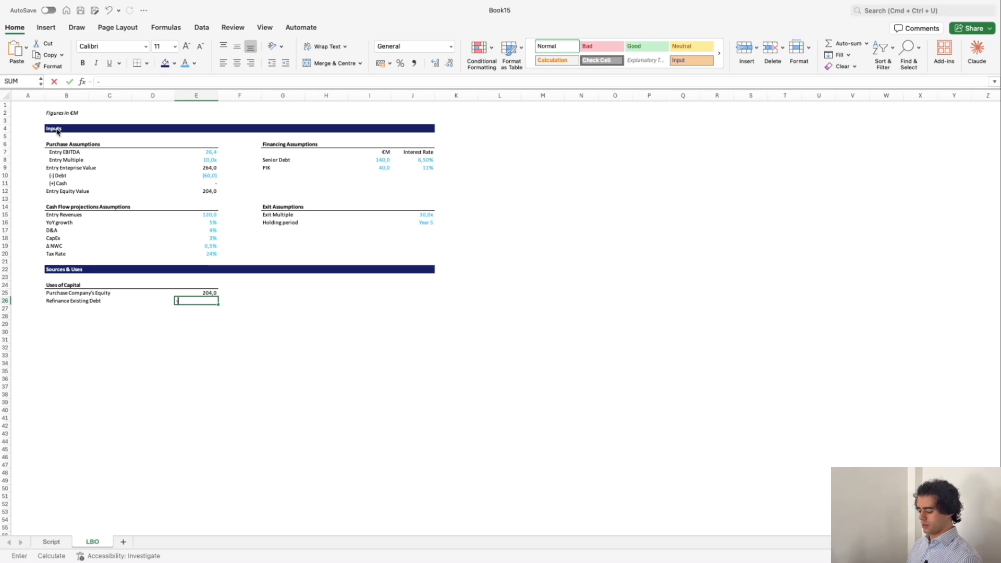
pyautogui.press('Up')
pyautogui.press('Up')
pyautogui.press('Up')
pyautogui.press('Up')
pyautogui.press('Up')
pyautogui.press('Up')
pyautogui.press('Up')
pyautogui.press('Up')
pyautogui.press('Up')
pyautogui.press('Up')
pyautogui.press('Up')
pyautogui.press('Up')
pyautogui.press('Up')
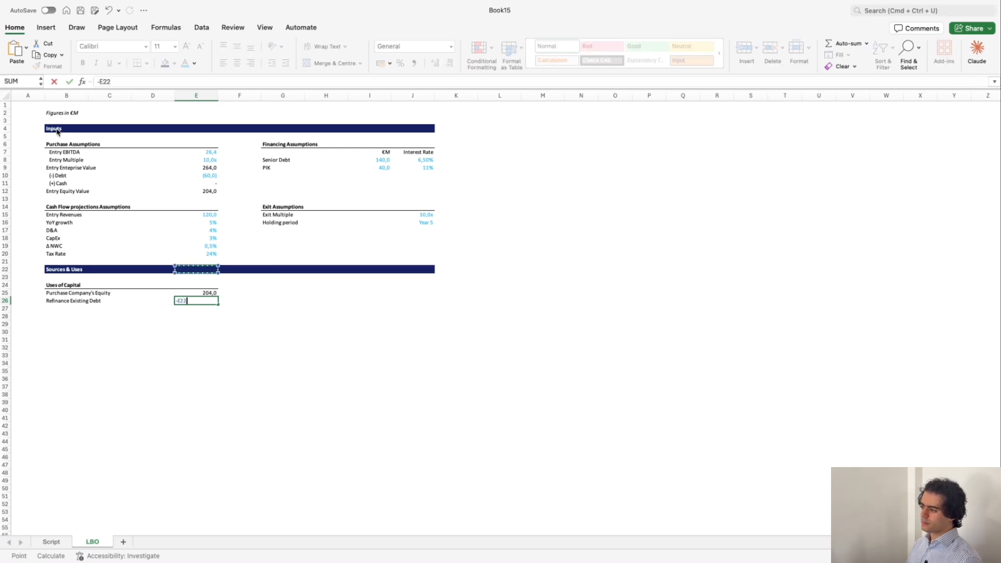
pyautogui.press('Up')
pyautogui.press('Up')
pyautogui.press('Up')
pyautogui.press('Return')
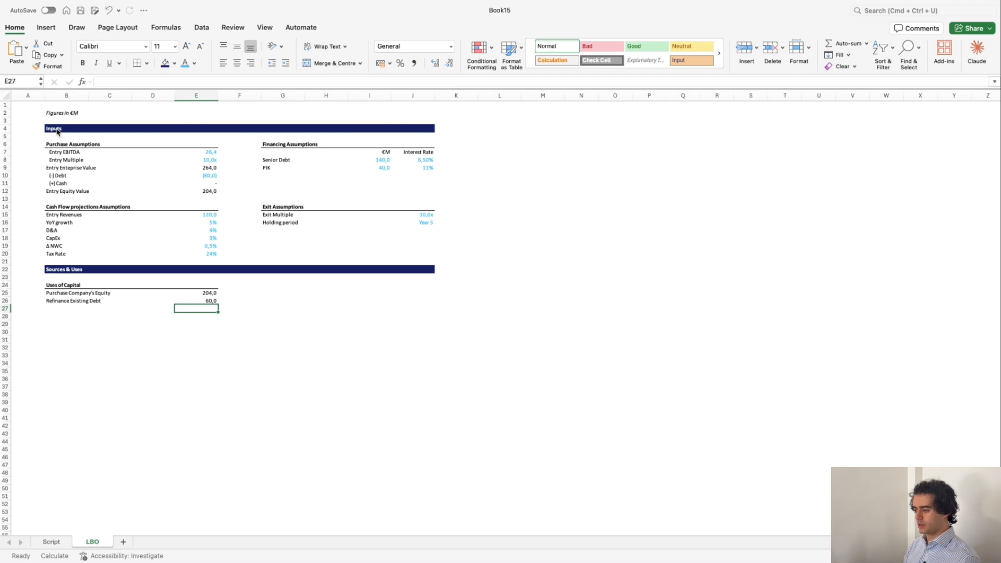
# Add a "Transaction Fees" line in B27 with an amount of 0 in E27.
pyautogui.press('Left')
pyautogui.press('Left')
pyautogui.press('Left')
pyautogui.write('Transa')
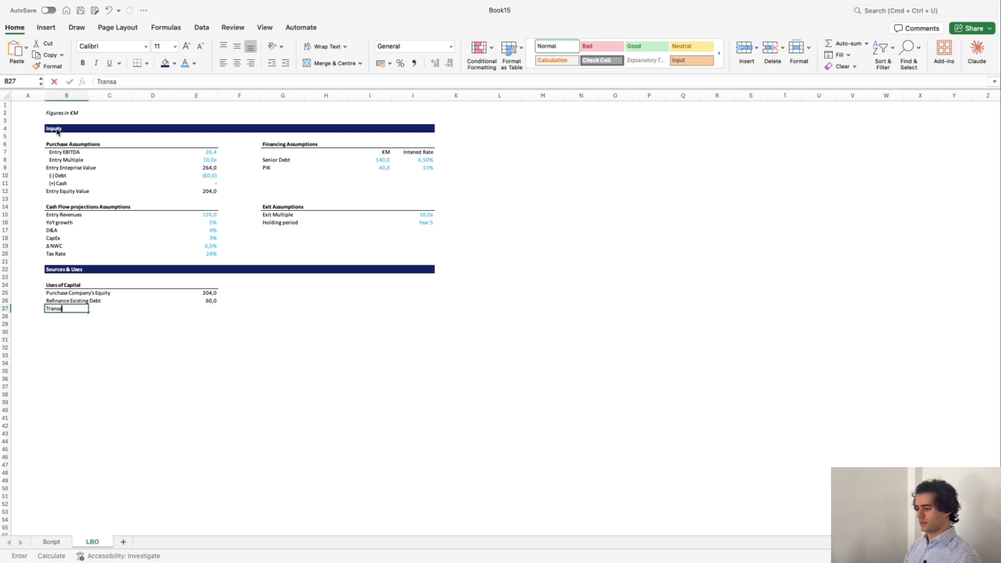
pyautogui.write('ction')
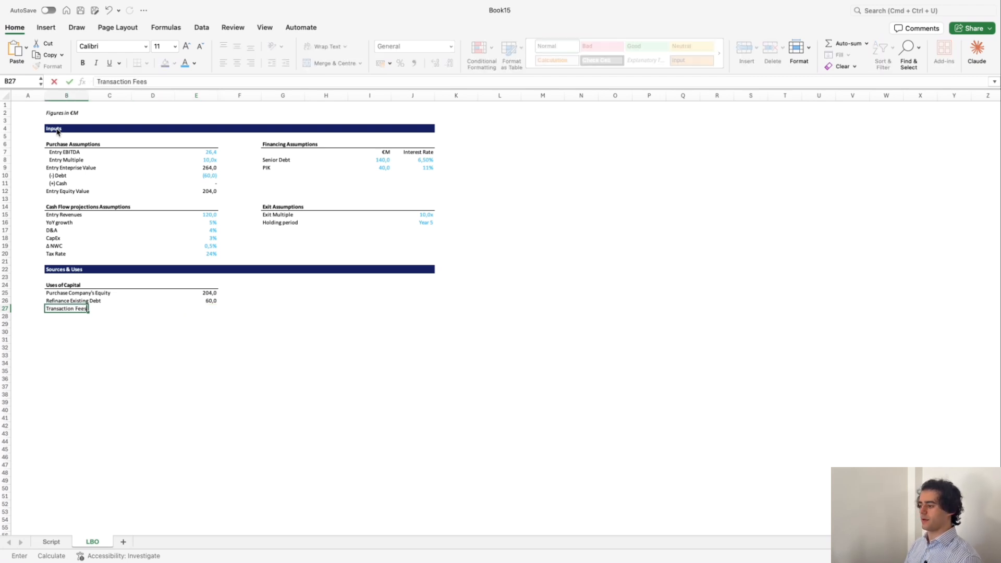
pyautogui.write(' Fees')
pyautogui.press('Right')
pyautogui.press('Right')
pyautogui.press('Right')
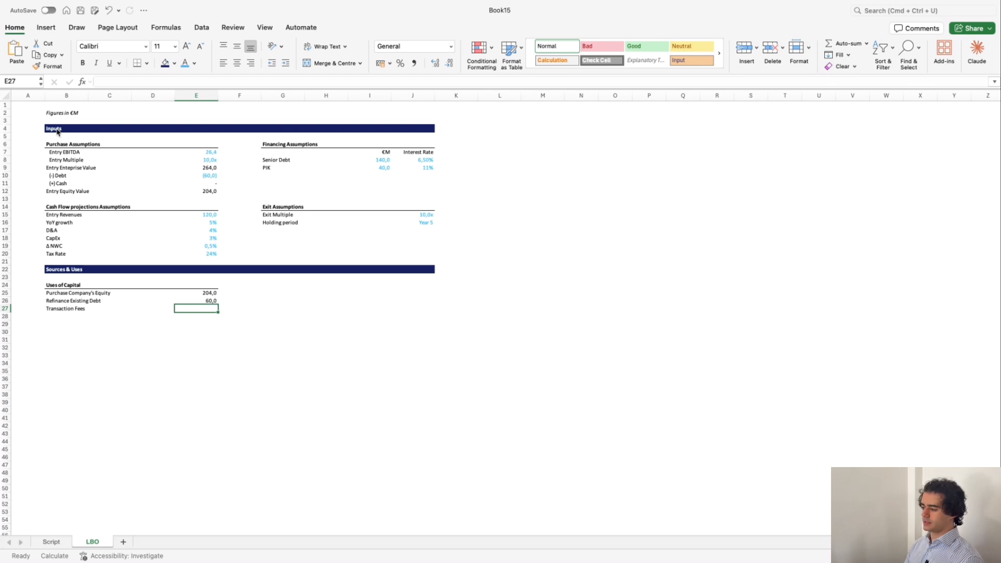
pyautogui.write('0')
pyautogui.press('Return')
# Apply a custom number format to E25:E31 that shows zero amounts as a dash.
pyautogui.press('Up')
pyautogui.press('Up')
pyautogui.press('Up')
pyautogui.hotkey('shift', 'Down')
pyautogui.hotkey('shift', 'Down')
pyautogui.hotkey('shift', 'Down')
pyautogui.hotkey('shift', 'Down')
pyautogui.hotkey('shift', 'Down')
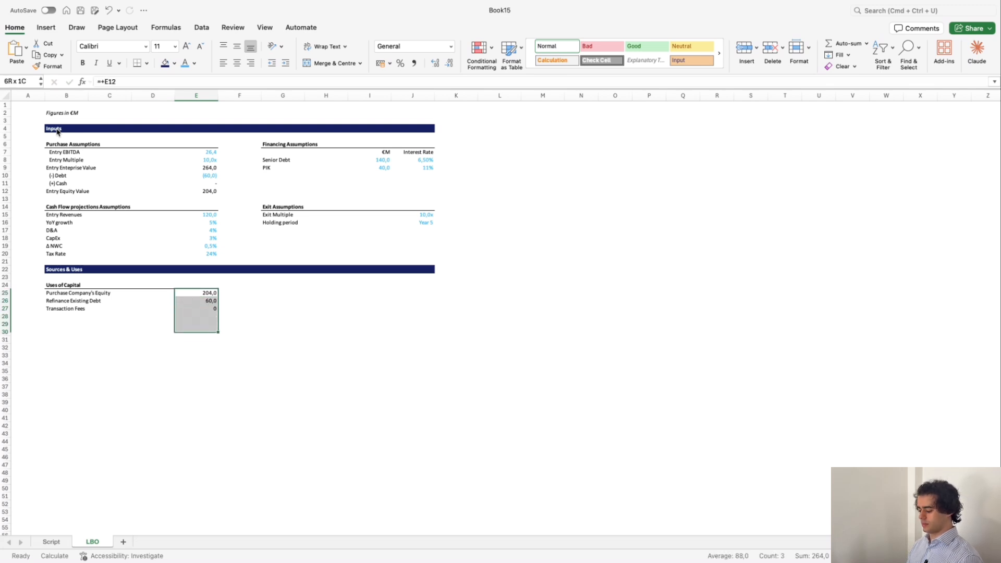
pyautogui.hotkey('shift', 'Down')
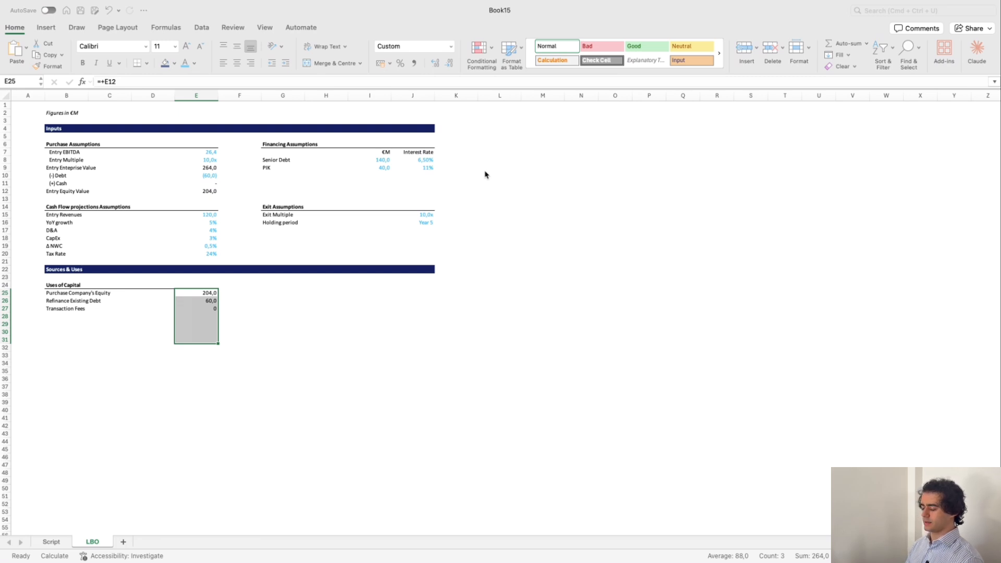
pyautogui.press('Return')
# Show the Uses of Capital amounts in E25:E30 with one decimal place.
pyautogui.press('Left')
pyautogui.press('Left')
pyautogui.press('Down')
pyautogui.press('Down')
pyautogui.press('Right')
pyautogui.press('Right')
pyautogui.press('Right')
pyautogui.press('Up')
pyautogui.press('Left')
pyautogui.press('Up')
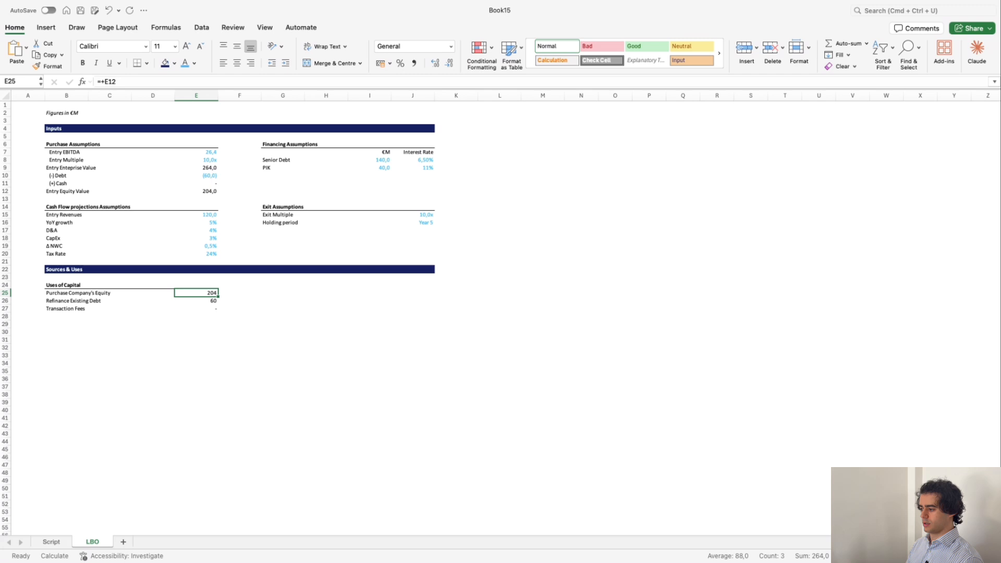
pyautogui.hotkey('shift', 'Down')
pyautogui.hotkey('shift', 'Down')
pyautogui.hotkey('shift', 'Down')
pyautogui.hotkey('shift', 'Down')
pyautogui.hotkey('shift', 'Down')
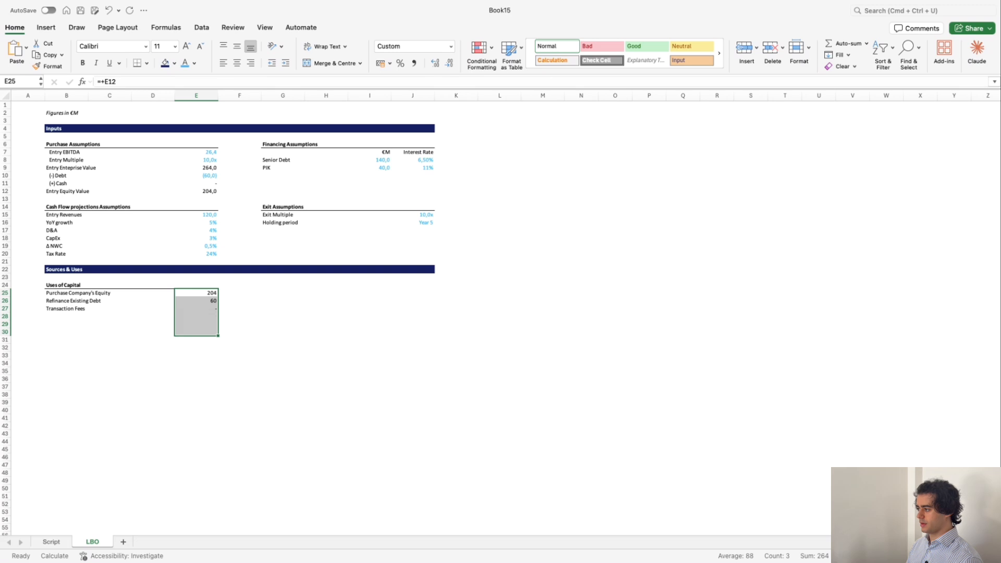
pyautogui.hotkey('alt', 'h')
pyautogui.press('0')
# Enter the total label "Uses of Capital" in B29, leaving row 28 blank.
pyautogui.press('Left')
pyautogui.press('Left')
pyautogui.press('Down')
pyautogui.press('Down')
pyautogui.press('Down')
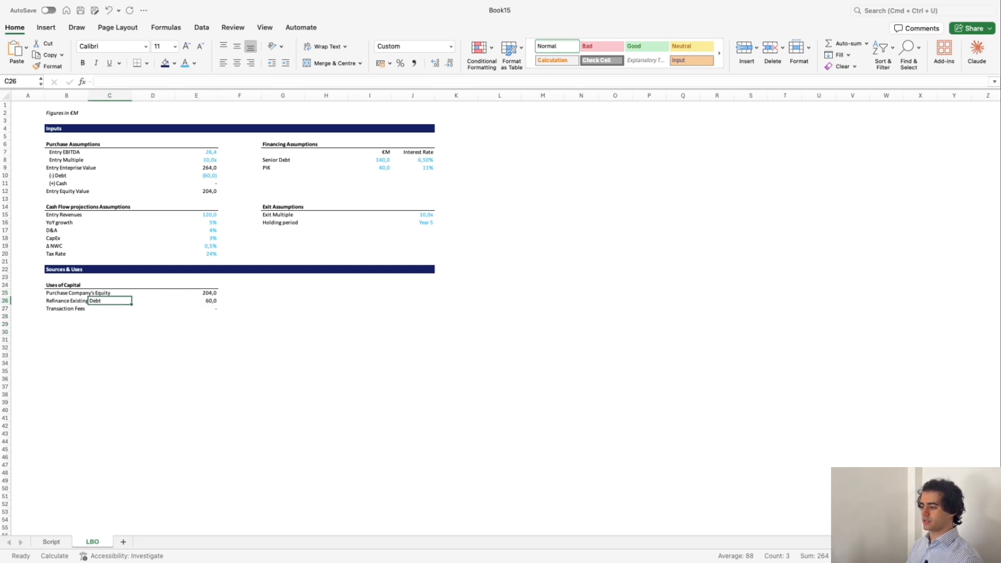
pyautogui.press('Left')
pyautogui.press('Down')
pyautogui.press('Down')
pyautogui.press('Up')
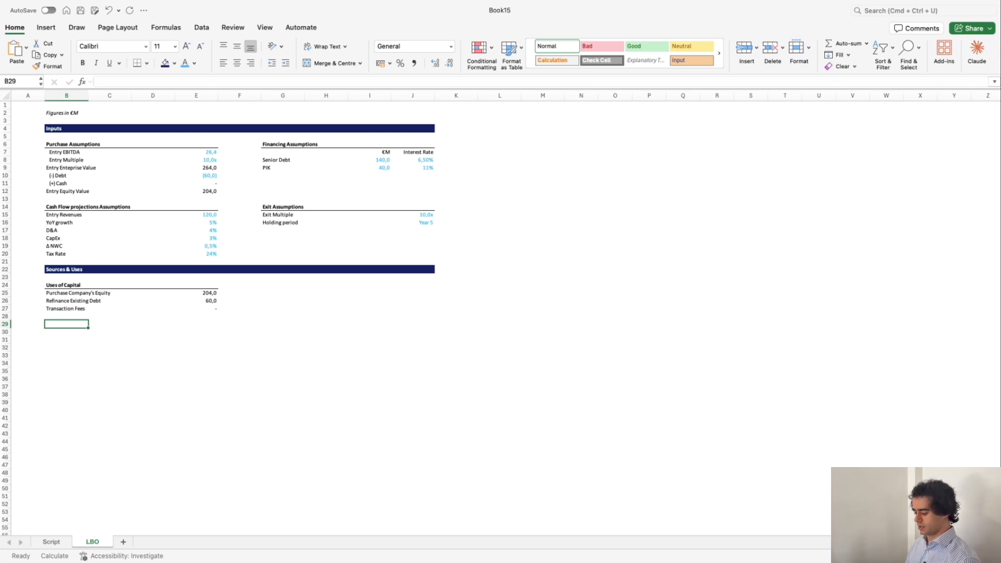
pyautogui.write('Uses ')
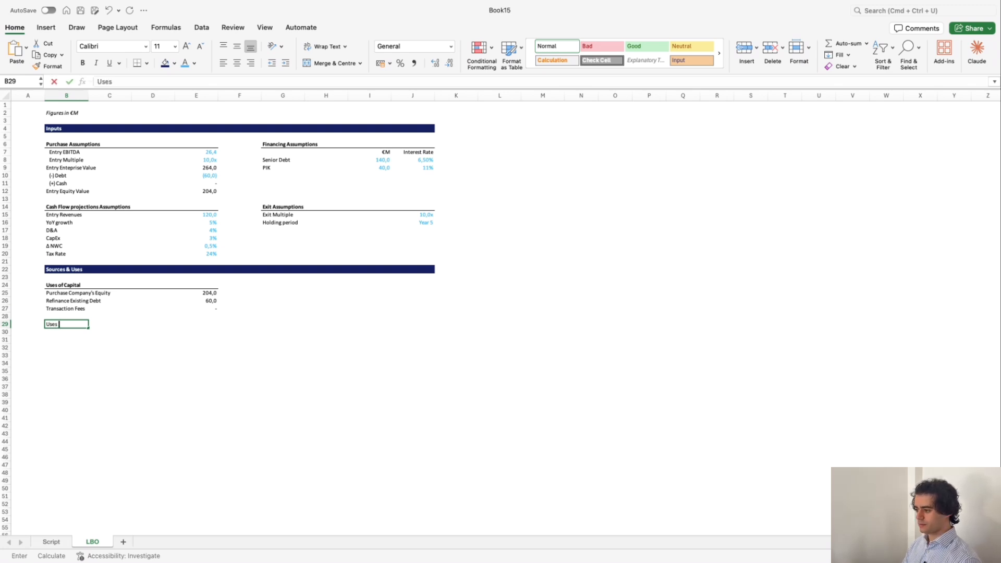
pyautogui.write('of Capital')
pyautogui.press('Return')
# Total the uses in E29 with a SUM of E25:E27.
pyautogui.press('Up')
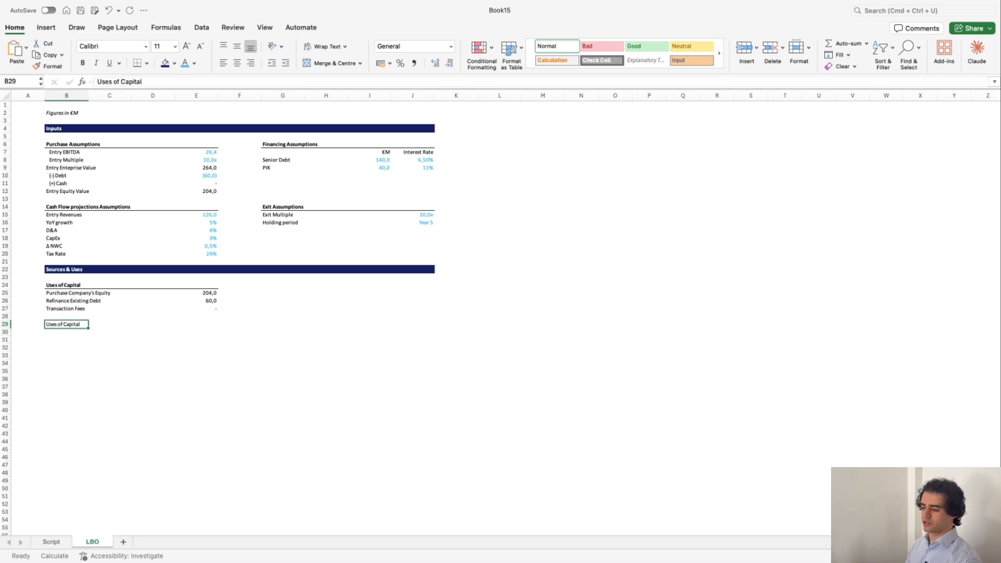
pyautogui.press('Right')
pyautogui.press('Right')
pyautogui.press('Right')
pyautogui.write('+sum(')
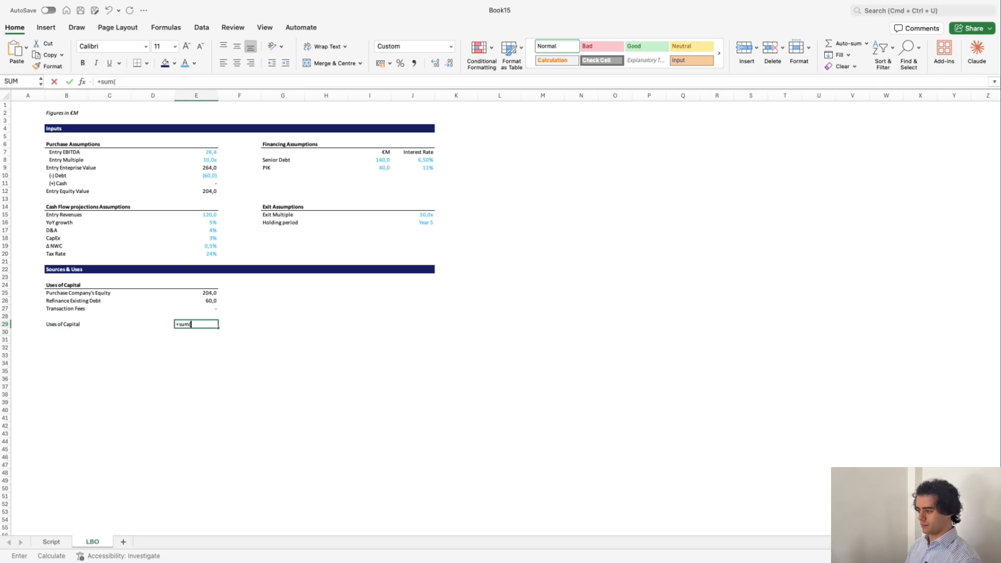
pyautogui.press('Up')
pyautogui.press('Up')
pyautogui.press('Up')
pyautogui.press('Up')
pyautogui.hotkey('shift', 'Down')
pyautogui.hotkey('shift', 'Down')
pyautogui.press('Return')
# Copy the Uses of Capital block B24:E29 and paste only its formatting starting at G24.
pyautogui.press('Up')
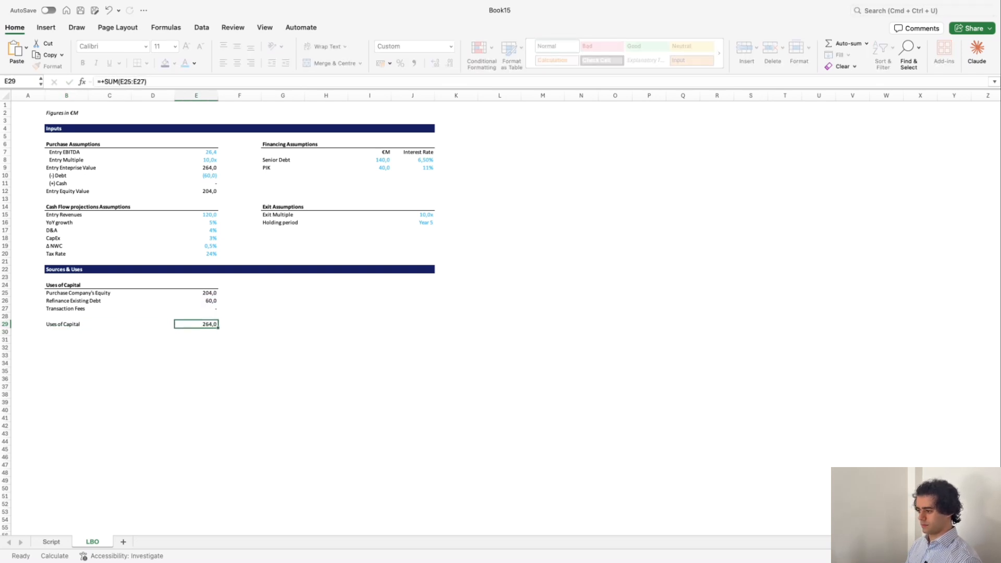
pyautogui.press('Left')
pyautogui.press('Left')
pyautogui.press('Left')
pyautogui.press('Up')
pyautogui.press('Up')
pyautogui.press('Up')
pyautogui.press('Up')
pyautogui.press('Up')
pyautogui.hotkey('shift', 'Right')
pyautogui.hotkey('shift', 'Down')
pyautogui.hotkey('shift', 'Right')
pyautogui.hotkey('shift', 'Down')
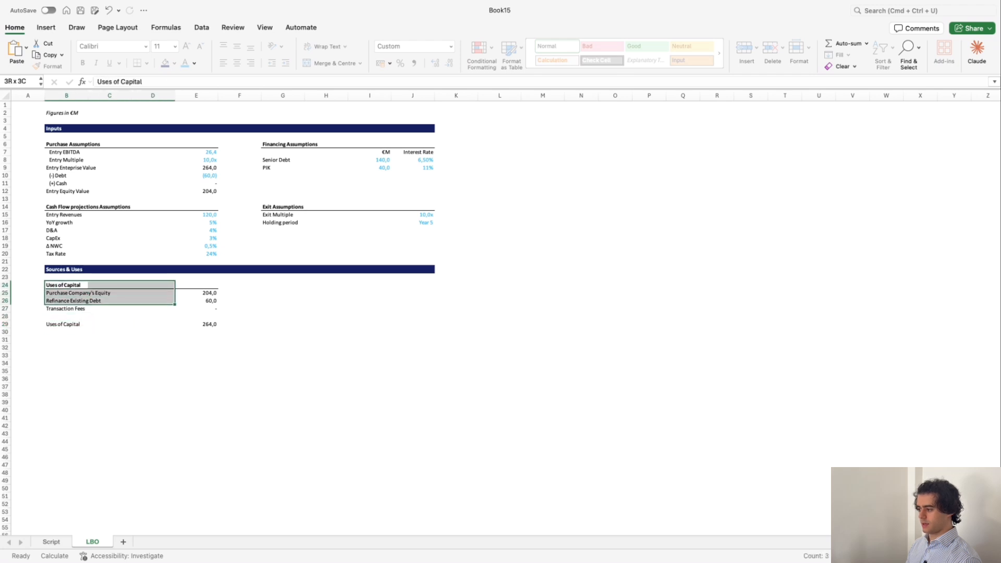
pyautogui.hotkey('shift', 'Right')
pyautogui.hotkey('shift', 'Down')
pyautogui.hotkey('shift', 'Down')
pyautogui.hotkey('shift', 'Down')
pyautogui.hotkey('ctrl', 'c')
pyautogui.press('Right')
pyautogui.press('Right')
pyautogui.press('Right')
pyautogui.press('Right')
pyautogui.press('Right')
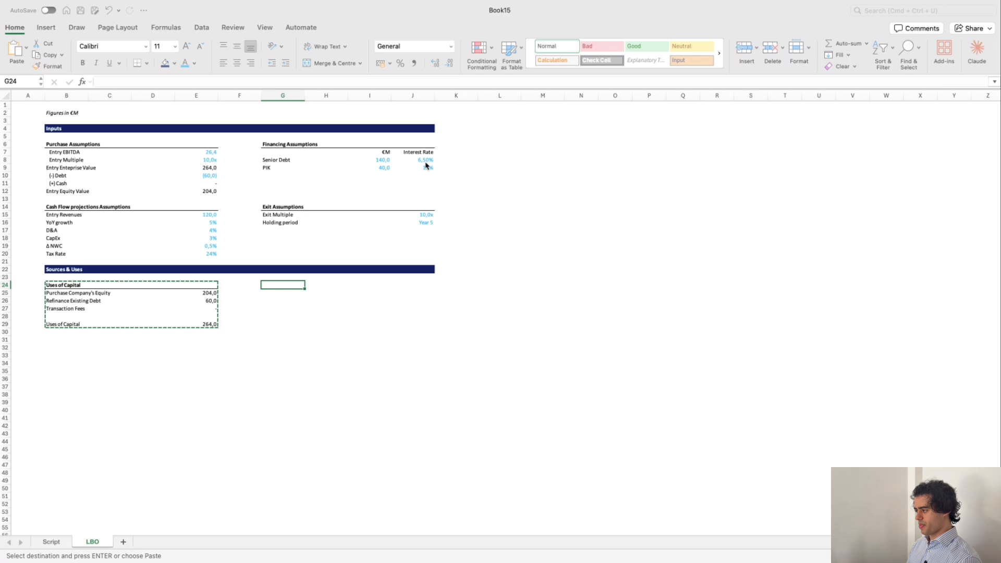
pyautogui.hotkey('ctrl', 'v')
# Enter the heading "Sources of Capital" in G24.
pyautogui.write('S')
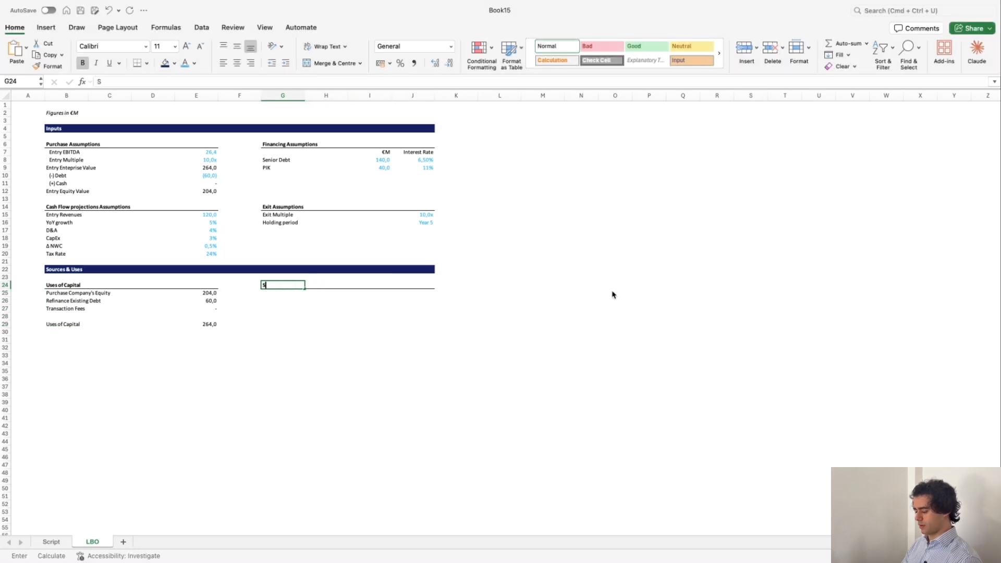
pyautogui.write('ources of Capital')
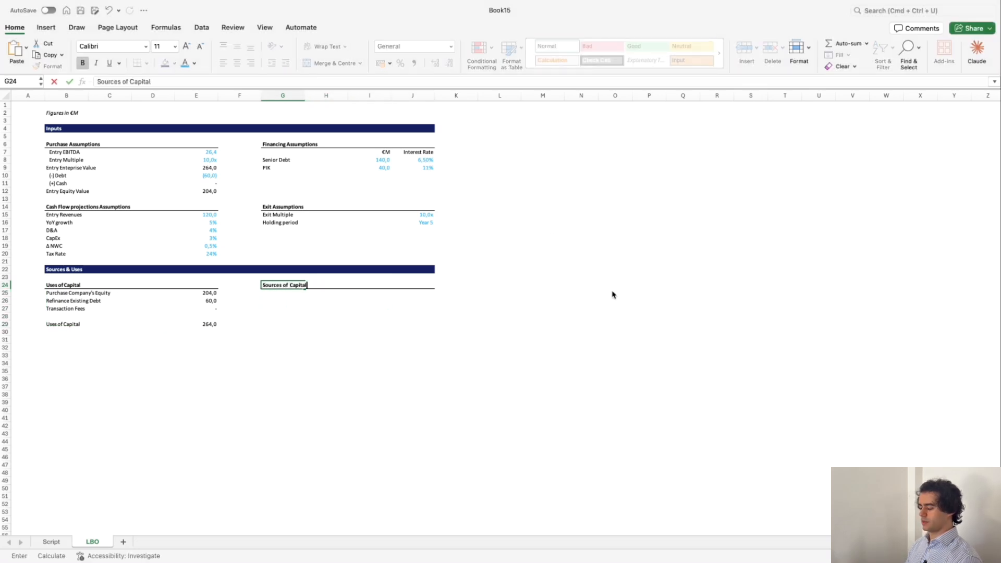
pyautogui.press('Return')
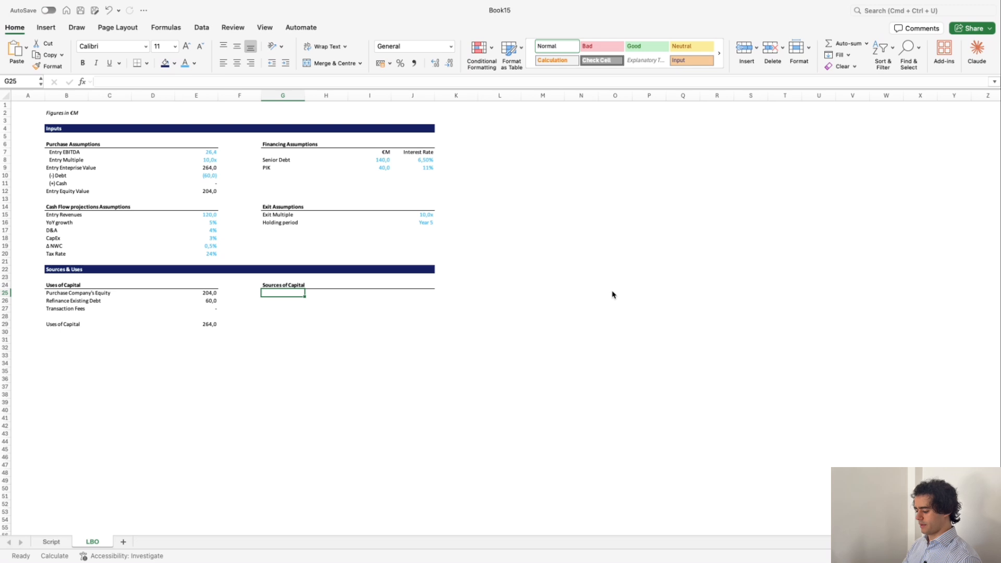
# Enter the labels "Senior Debt", "PIK" and "Sponsor Equity" in G25:G27 under Sources of Capital.
pyautogui.write('Senior Debt')
pyautogui.press('Return')
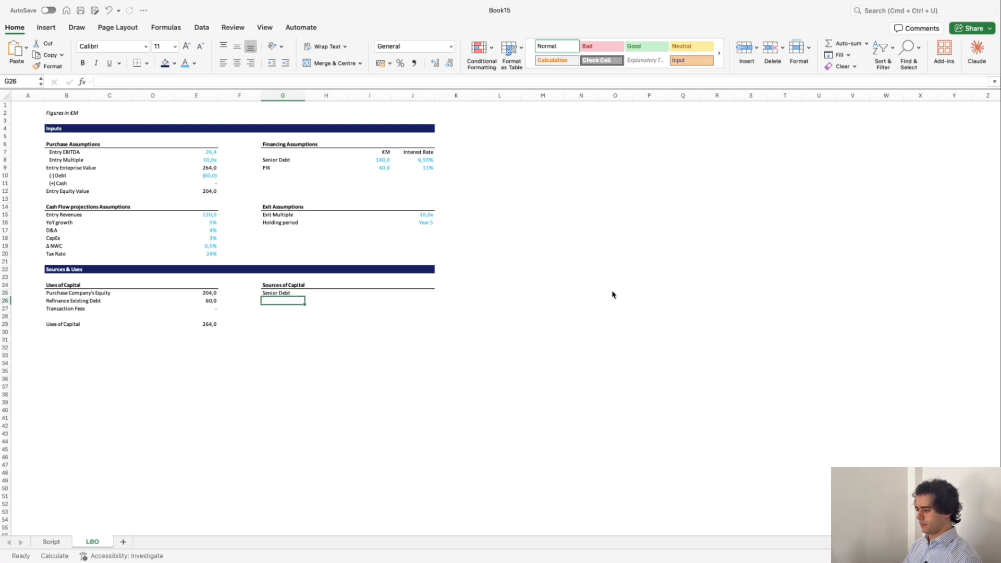
pyautogui.write('PK')
pyautogui.press('Return')
pyautogui.write('Sp')
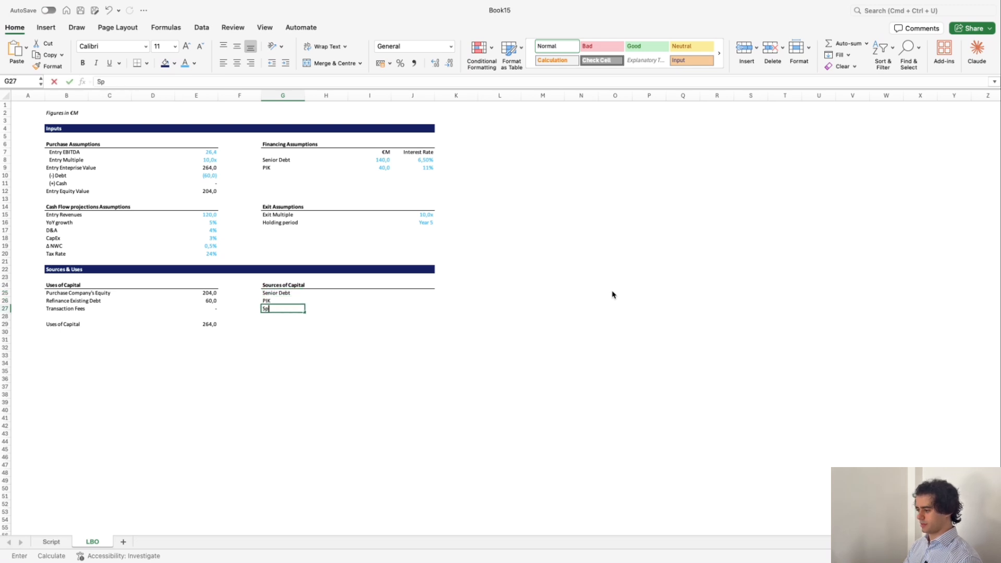
pyautogui.write('onsor Equity')
pyautogui.press('Return')
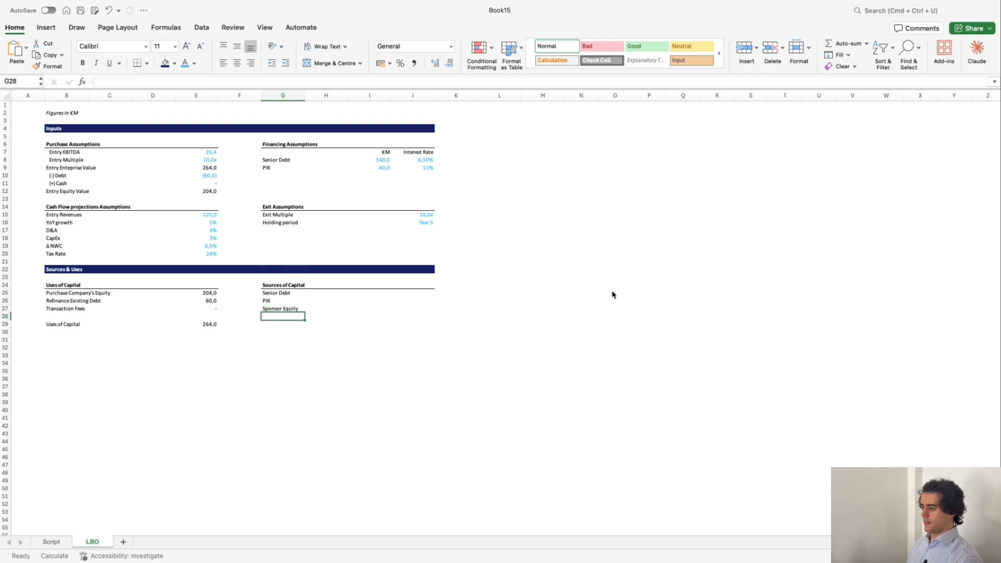
# Link the Senior Debt amount in J25 to the €M figure in I8.
pyautogui.press('Up')
pyautogui.press('Up')
pyautogui.press('Up')
pyautogui.press('Right')
pyautogui.press('Right')
pyautogui.press('Right')
pyautogui.write('=')
pyautogui.press('Up')
pyautogui.press('Up')
pyautogui.press('Up')
pyautogui.press('Up')
pyautogui.press('Up')
pyautogui.press('Up')
pyautogui.press('Up')
pyautogui.press('Up')
pyautogui.press('Up')
pyautogui.press('Up')
pyautogui.press('Up')
pyautogui.press('Up')
pyautogui.press('Up')
pyautogui.press('Up')
pyautogui.press('Up')
pyautogui.press('Up')
pyautogui.press('Up')
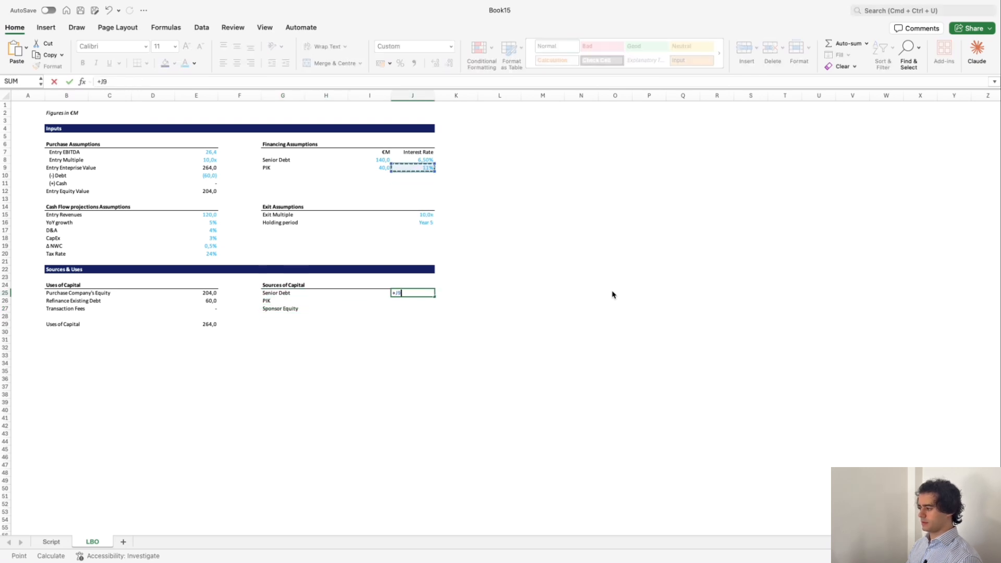
pyautogui.press('Left')
pyautogui.press('Return')
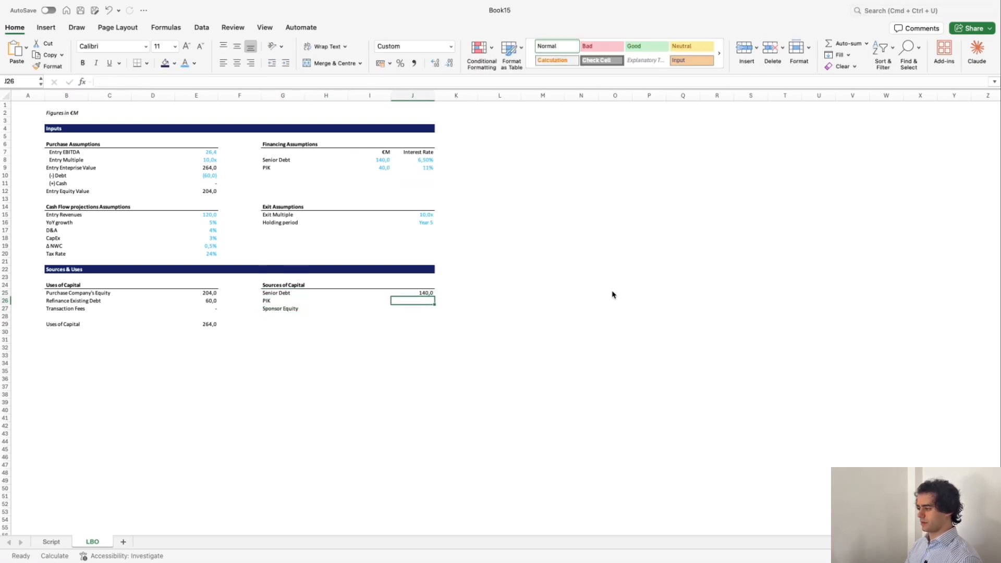
# Link the PIK amount in J26 to the €M figure in I9.
pyautogui.write('+')
pyautogui.press('Up')
pyautogui.press('Up')
pyautogui.press('Up')
pyautogui.press('Up')
pyautogui.press('Up')
pyautogui.press('Up')
pyautogui.press('Up')
pyautogui.press('Up')
pyautogui.press('Up')
pyautogui.press('Up')
pyautogui.press('Up')
pyautogui.press('Down')
pyautogui.press('Down')
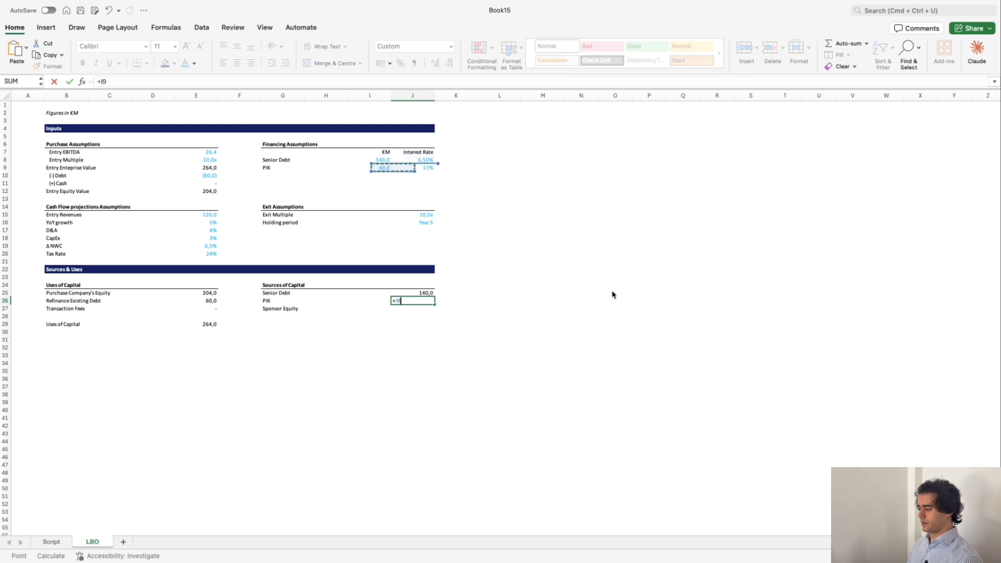
pyautogui.press('Left')
pyautogui.press('Return')
# Enter the total label "Sources of Capital" in G29.
pyautogui.press('Left')
pyautogui.press('Left')
pyautogui.press('Left')
pyautogui.press('Down')
pyautogui.press('Down')
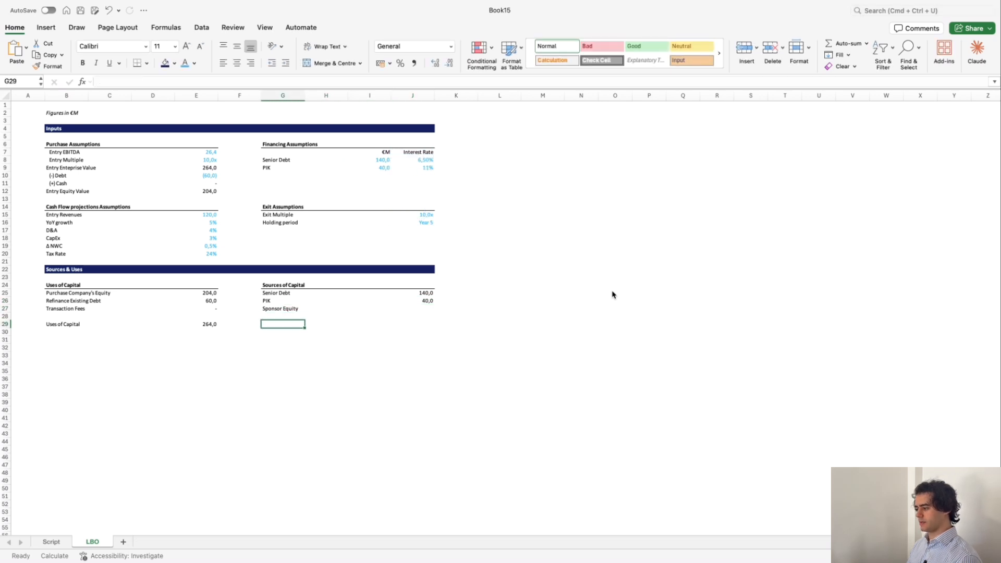
pyautogui.write('S')
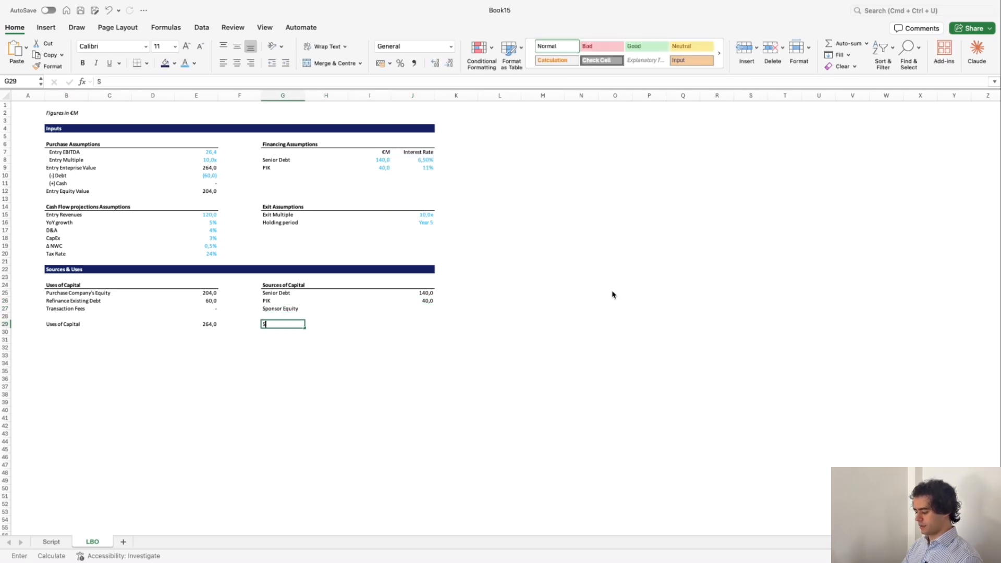
pyautogui.write('ources of C')
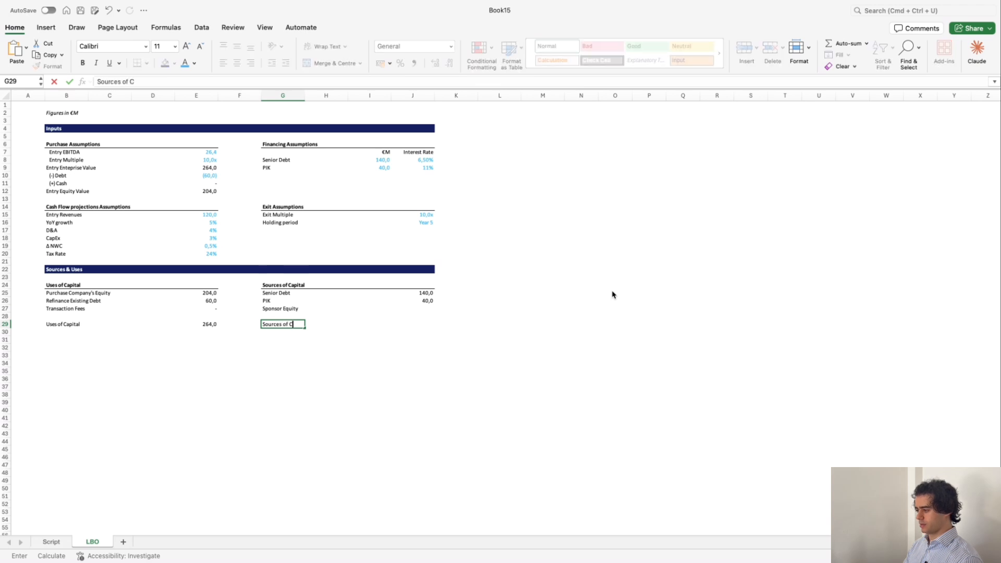
pyautogui.press('Return')
# Set total Sources of Capital in J29 equal to the Uses of Capital total in E29.
pyautogui.press('Up')
pyautogui.press('Up')
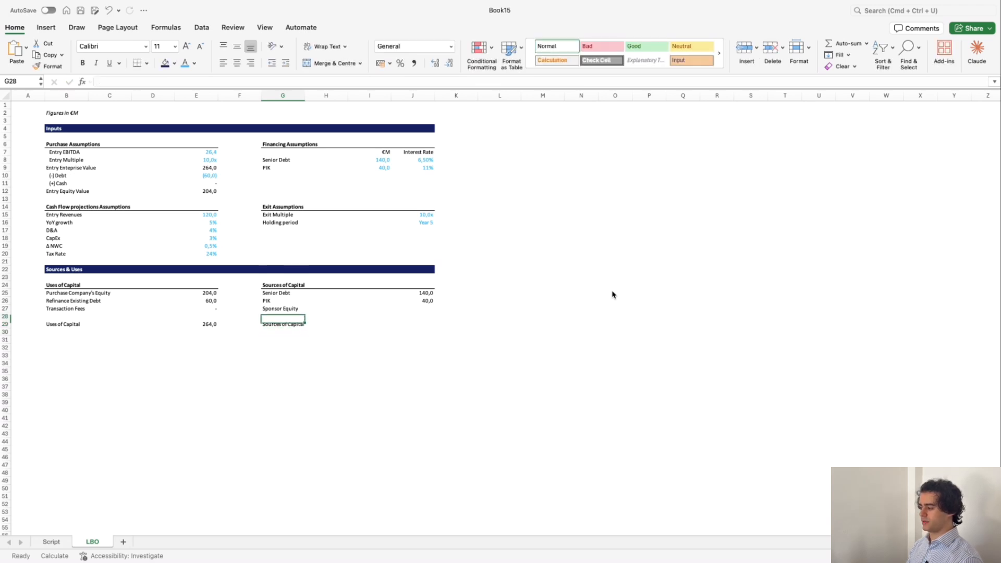
pyautogui.press('Right')
pyautogui.press('Right')
pyautogui.press('Right')
pyautogui.press('Down')
pyautogui.write('+')
pyautogui.press('Left')
pyautogui.press('Left')
pyautogui.press('Left')
pyautogui.press('Left')
pyautogui.press('Left')
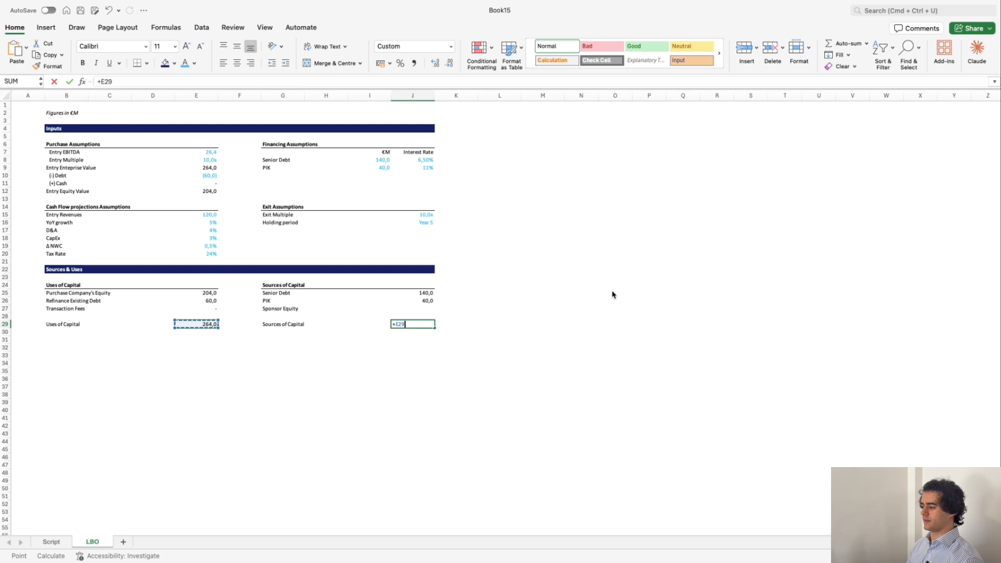
pyautogui.press('Return')
pyautogui.press('Up')
pyautogui.press('Up')
pyautogui.press('Up')
pyautogui.write('-')
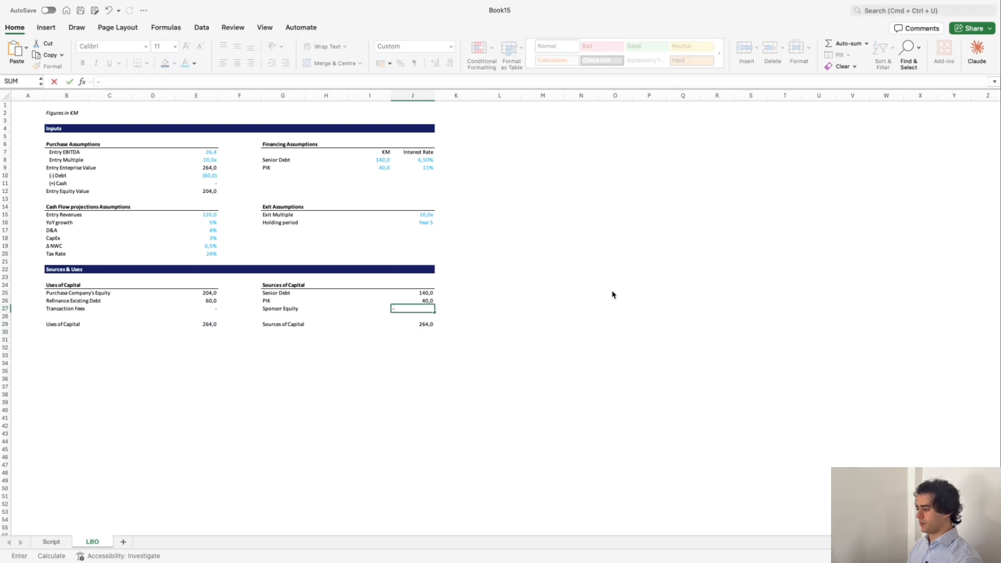
pyautogui.press('Up')
pyautogui.press('Up')
pyautogui.press('Escape')
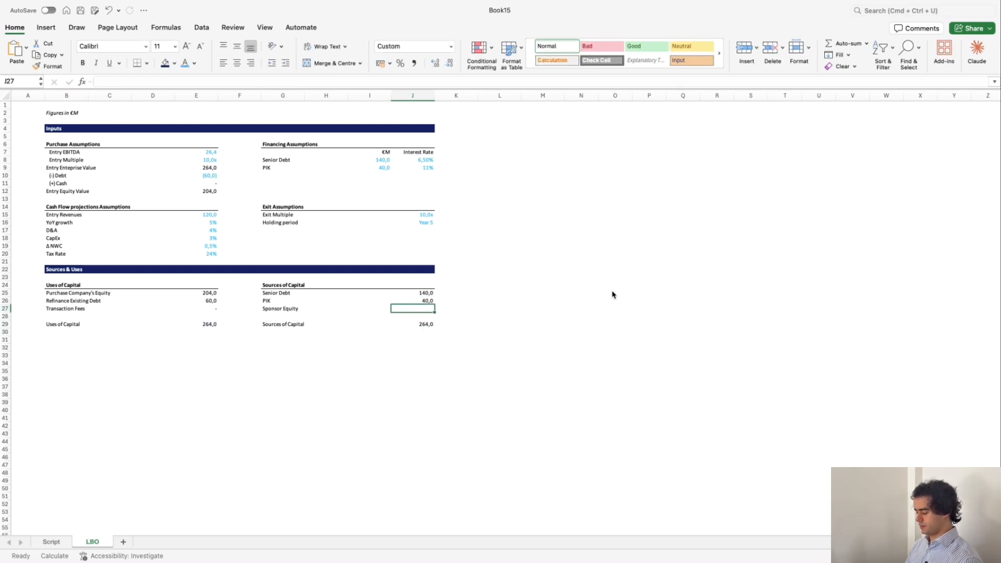
# Try to compute Sponsor Equity in J27 with the formula J29-J25-J28.
pyautogui.write('+')
pyautogui.press('Down')
pyautogui.press('Down')
pyautogui.write('-')
pyautogui.press('Up')
pyautogui.press('Up')
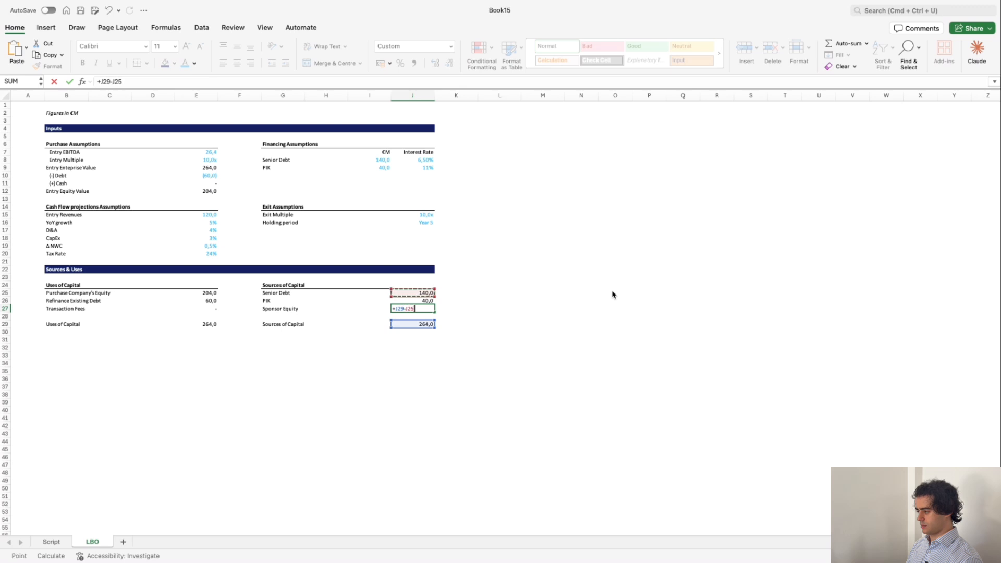
pyautogui.write('-')
pyautogui.press('Down')
pyautogui.press('Return')
pyautogui.press('Up')
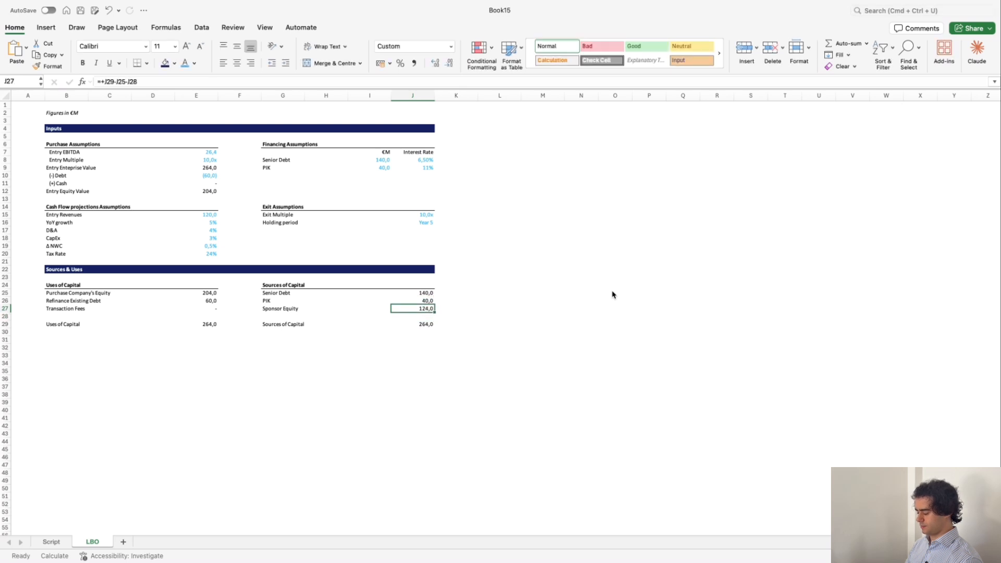
# Calculate Sponsor Equity in J27 as J29 minus the SUM of J25:J26.
pyautogui.write('+')
pyautogui.press('Down')
pyautogui.press('Down')
pyautogui.write('-sum')
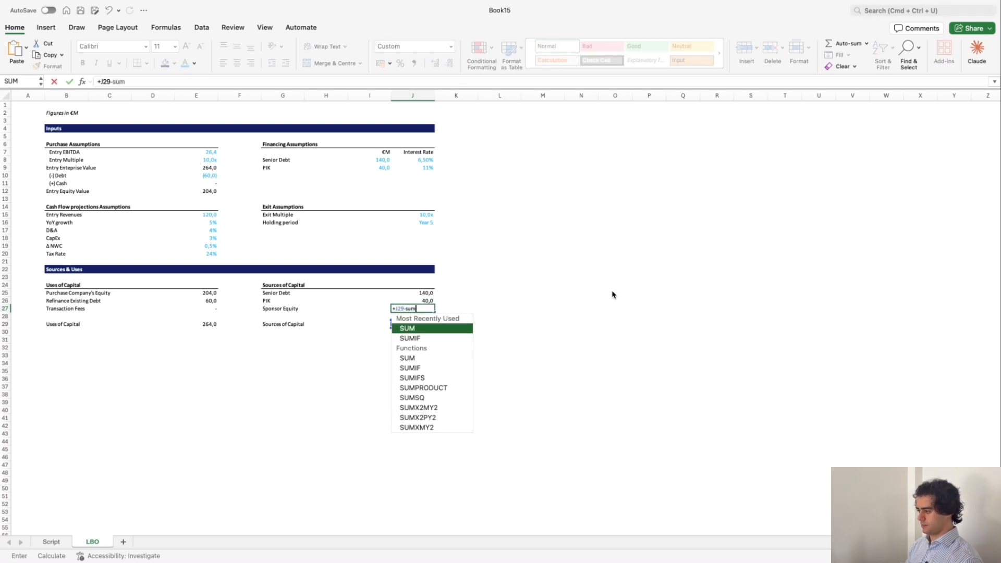
pyautogui.write('(')
pyautogui.press('Up')
pyautogui.press('Up')
pyautogui.hotkey('shift', 'Down')
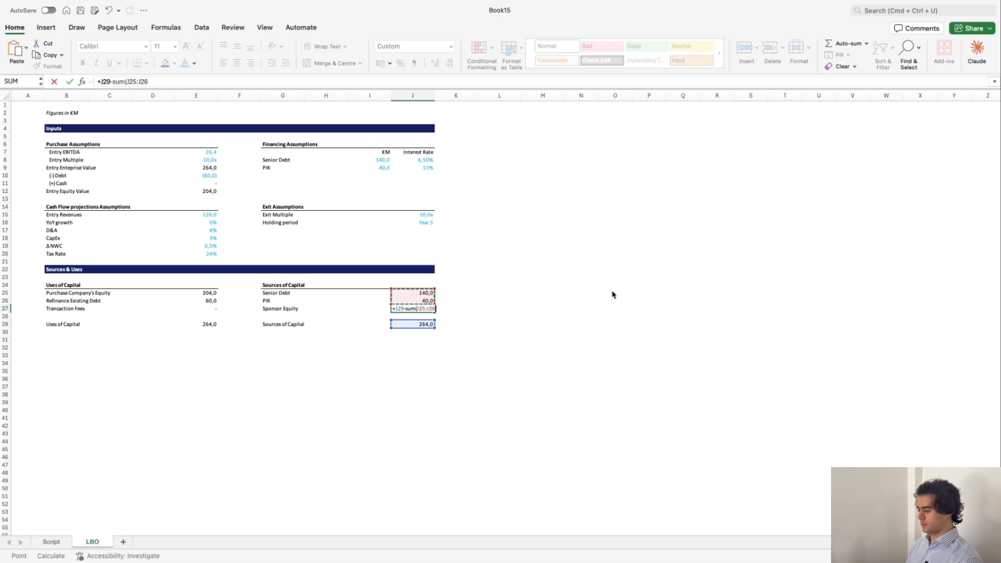
pyautogui.press('Return')
# Make the whole Uses and Sources of Capital total row 29 bold.
pyautogui.press('Up')
pyautogui.press('Left')
pyautogui.press('Left')
pyautogui.press('Left')
pyautogui.press('Down')
pyautogui.press('Down')
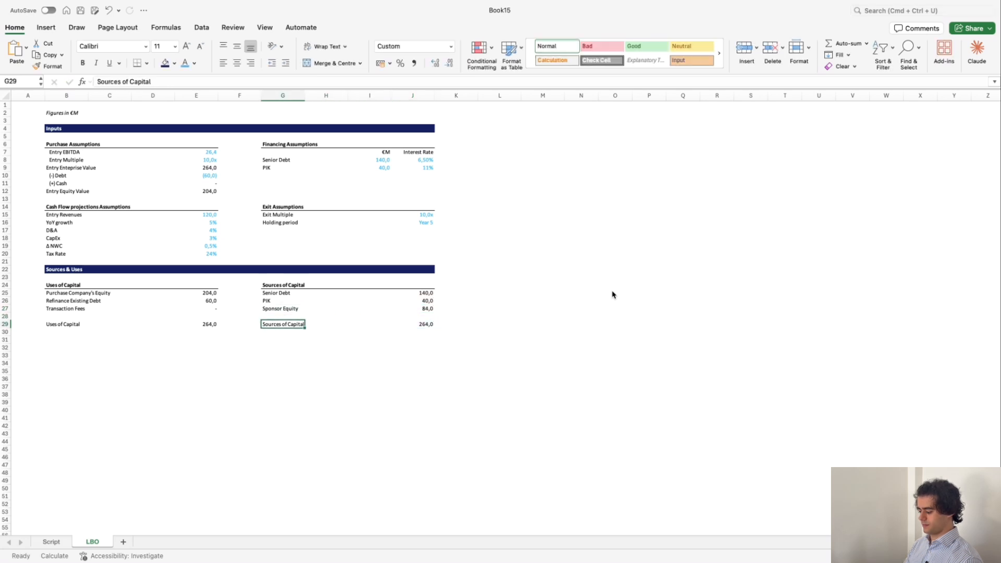
pyautogui.hotkey('shift', 'space')
pyautogui.press('super+b')
pyautogui.press('Left')
pyautogui.press('Left')
pyautogui.press('Left')
pyautogui.press('Left')
pyautogui.press('Left')
pyautogui.press('Down')
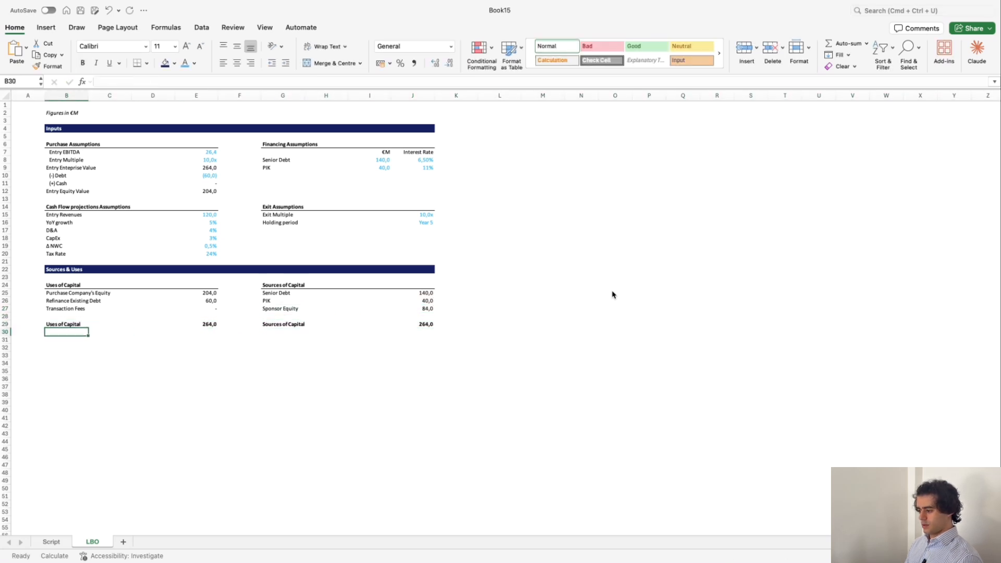
pyautogui.press('Down')
pyautogui.press('Right')
pyautogui.press('Right')
pyautogui.press('Right')
pyautogui.press('Right')
pyautogui.press('Right')
pyautogui.press('Right')
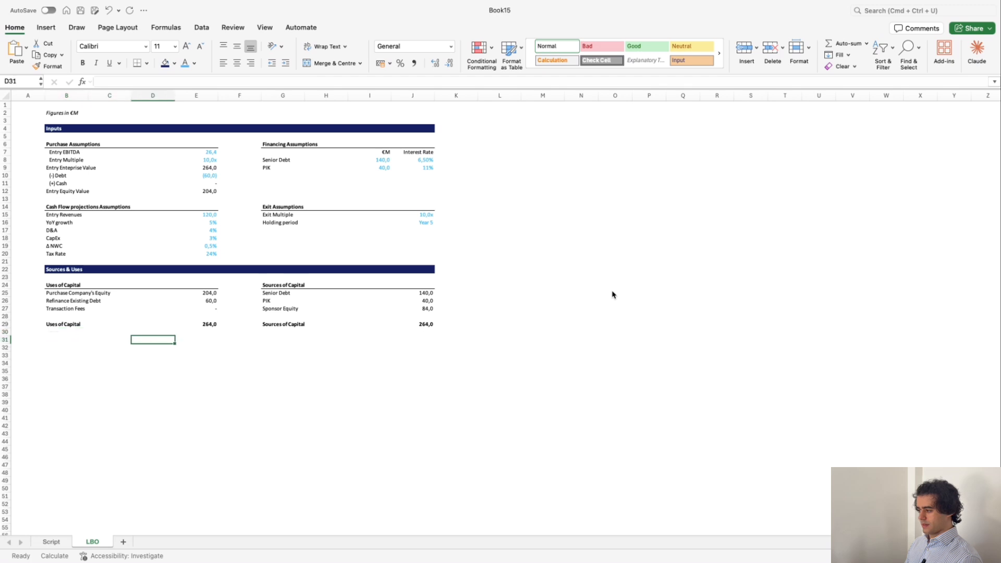
# Check the financing terms and the Sponsor Equity amount in the brief on the Script sheet.
pyautogui.hotkey('ctrl', 'pageup')
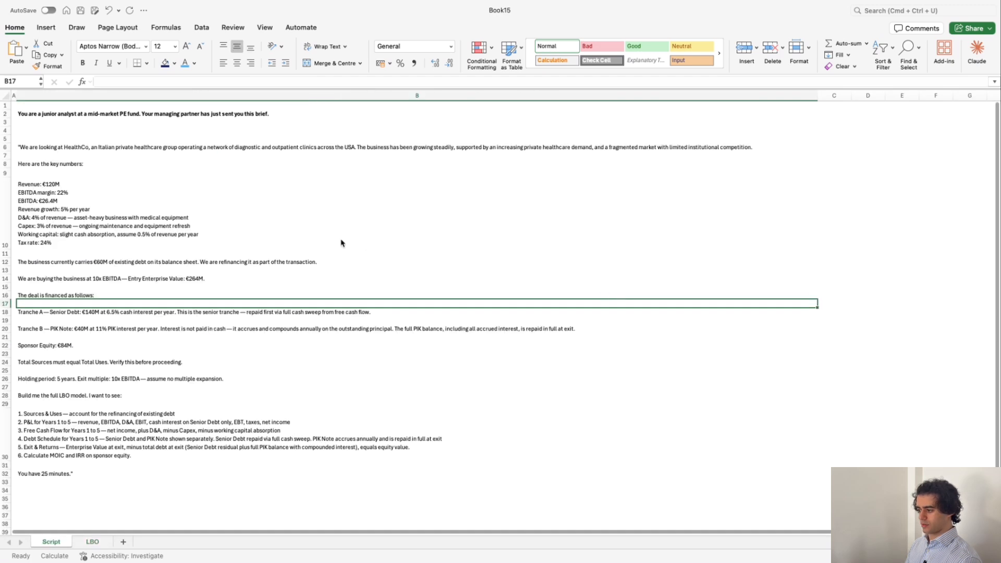
pyautogui.click(97, 280)
pyautogui.press('Down')
pyautogui.press('Down')
pyautogui.press('Down')
pyautogui.press('Down')
pyautogui.press('Down')
pyautogui.press('Down')
pyautogui.press('Down')
pyautogui.press('Down')
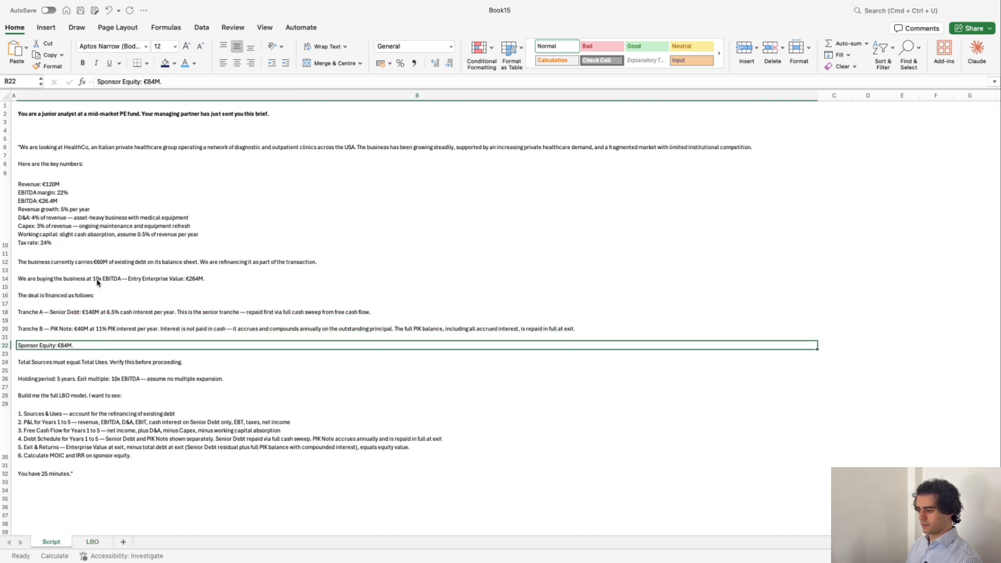
# Return to the LBO sheet and color the Sponsor Equity value in J27 light blue like the other inputs.
pyautogui.hotkey('ctrl', 'pagedown')
pyautogui.press('Right')
pyautogui.press('Right')
pyautogui.press('Up')
pyautogui.press('Up')
pyautogui.press('Up')
pyautogui.press('Up')
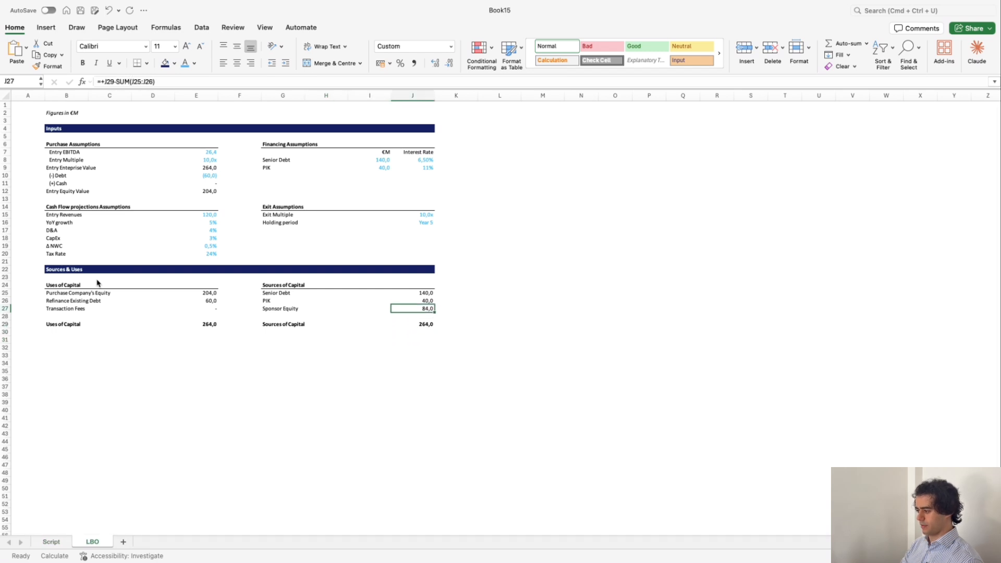
pyautogui.hotkey('alt', 'h')
pyautogui.press('f')
pyautogui.press('c')
pyautogui.click(246, 190)
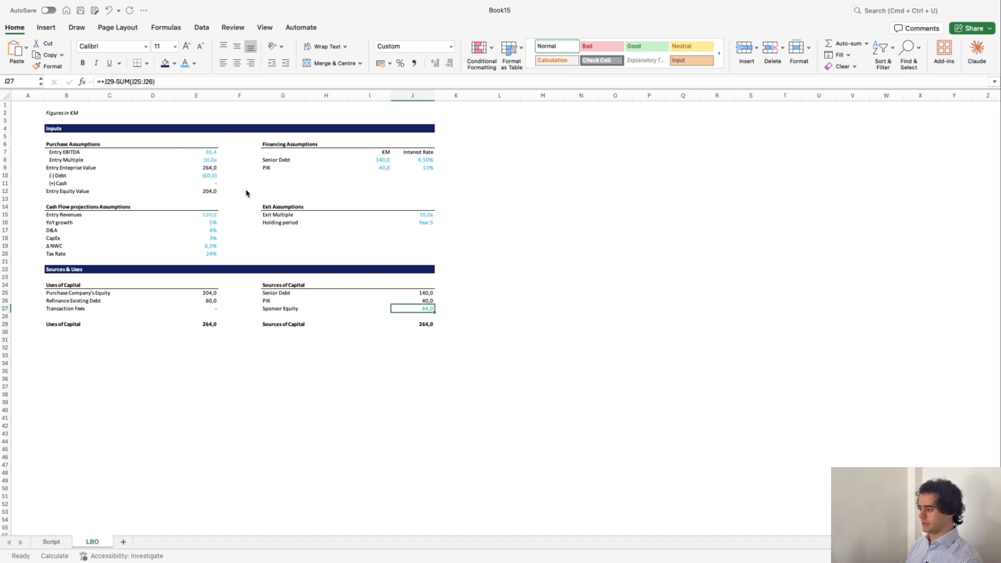
# Replace the Sponsor Equity formula in J27 with its hard-coded value.
pyautogui.press('Down')
pyautogui.press('Up')
pyautogui.press('super+c')
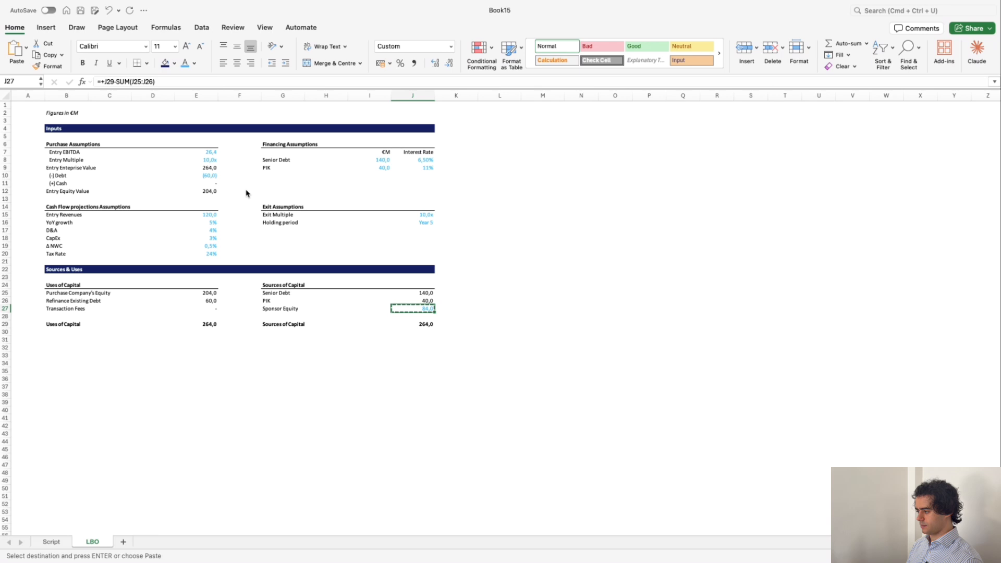
pyautogui.press('super+v')
# Replace the J29 link with a SUM of the sources in J25:J27.
pyautogui.press('Down')
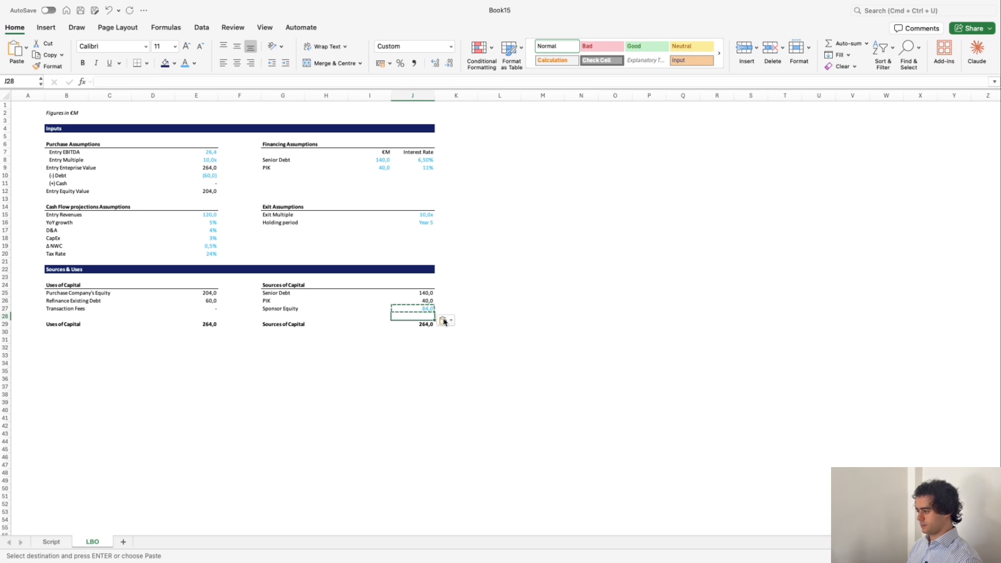
pyautogui.press('Down')
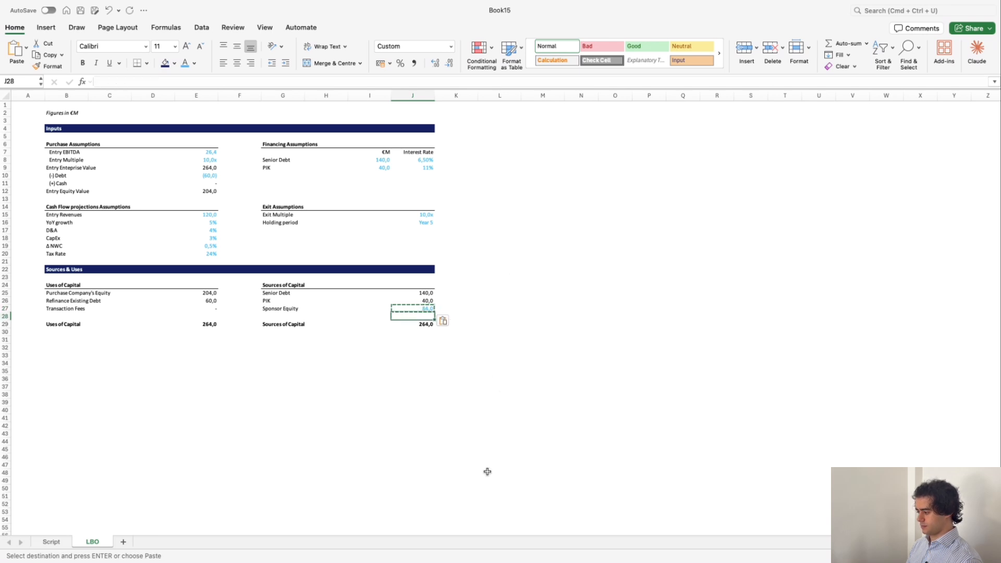
pyautogui.write('+sum(')
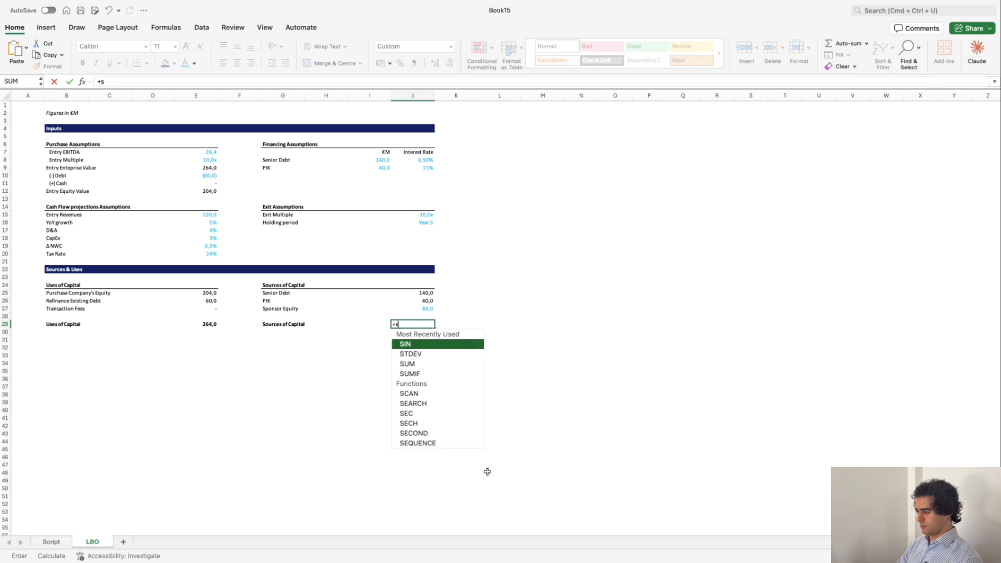
pyautogui.press('Up')
pyautogui.press('Up')
pyautogui.hotkey('shift', 'Up')
pyautogui.hotkey('shift', 'Up')
pyautogui.press('Return')
# Add the label "Check" in B30 below Uses of Capital and italicize row 30.
pyautogui.press('Left')
pyautogui.press('Left')
pyautogui.press('Left')
pyautogui.press('Left')
pyautogui.press('Left')
pyautogui.press('Left')
pyautogui.press('Left')
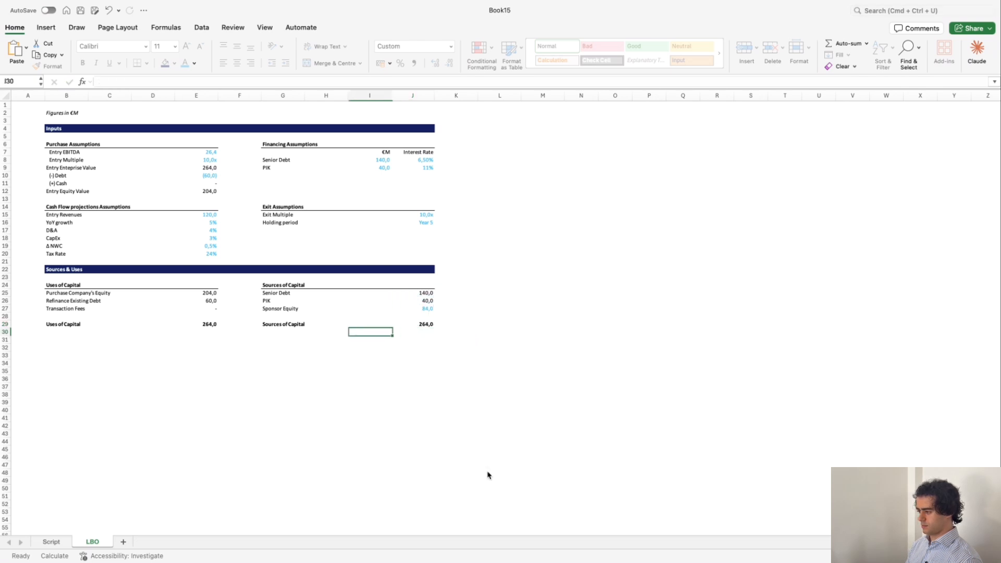
pyautogui.press('Left')
pyautogui.press('Left')
pyautogui.press('Right')
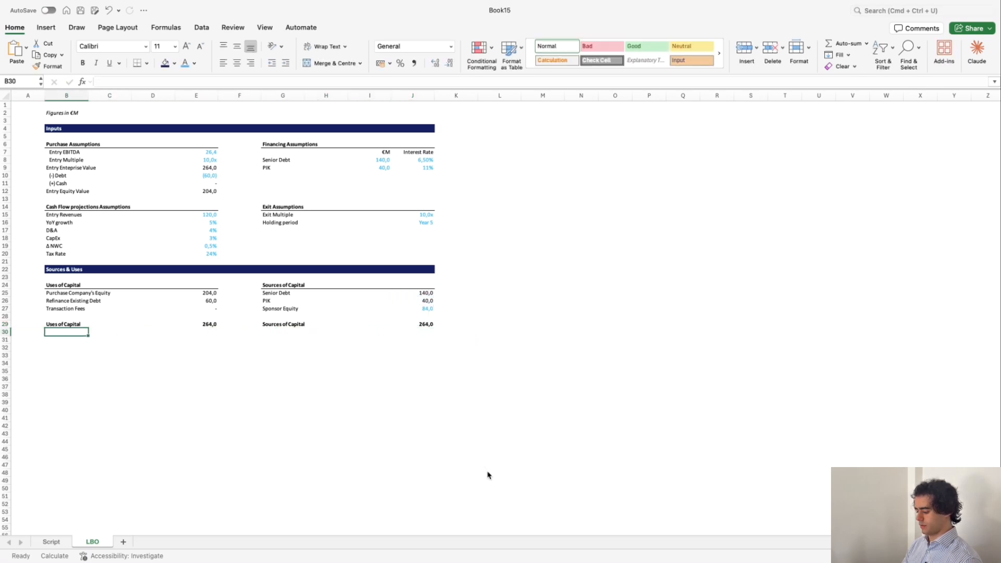
pyautogui.write('Check')
pyautogui.press('Return')
pyautogui.press('Up')
pyautogui.hotkey('shift', 'space')
pyautogui.press('super+i')
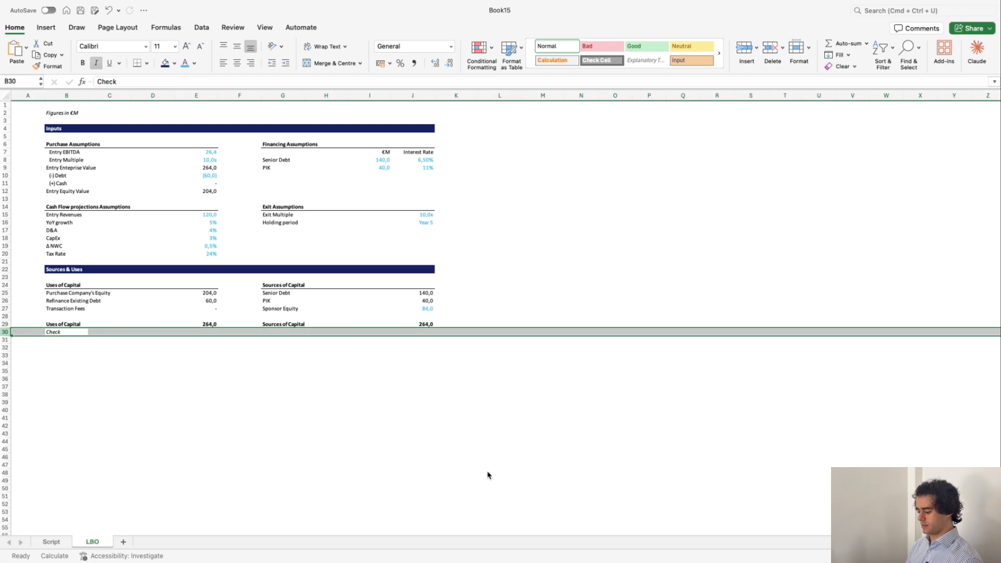
# Insert a blank row above the Check row, below the Uses of Capital total.
pyautogui.press('super+shift+equal')
pyautogui.press('Down')
pyautogui.press('Right')
pyautogui.press('Right')
pyautogui.press('Right')
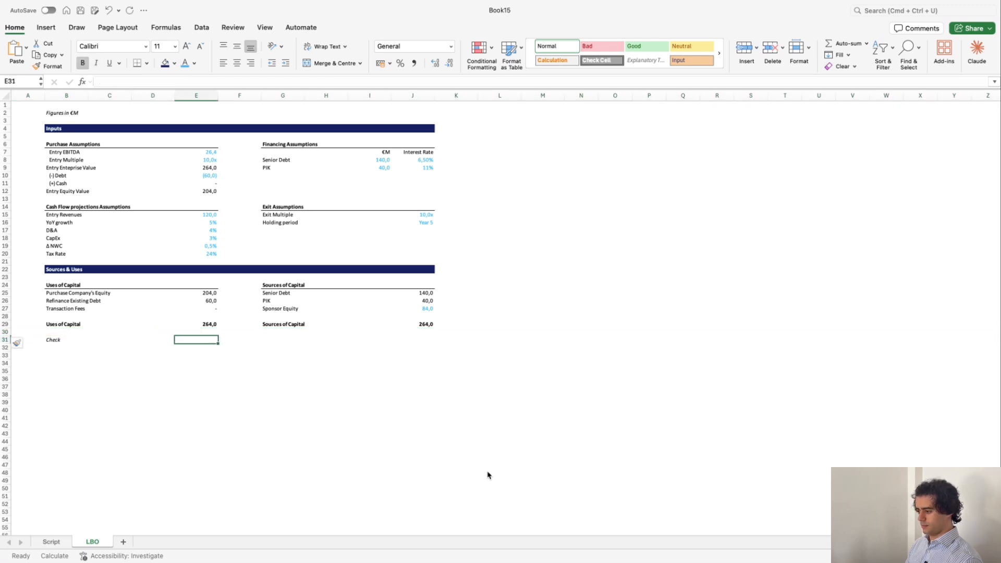
# Enter a check formula in E31 testing whether Uses of Capital in E29 equals Sources of Capital in J29.
pyautogui.write('+')
pyautogui.press('Up')
pyautogui.press('Up')
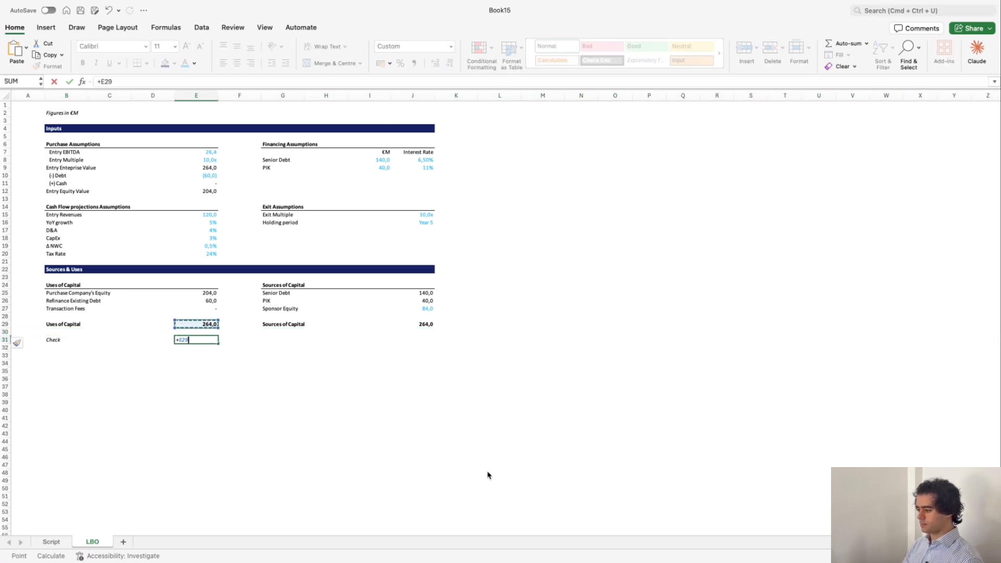
pyautogui.write('=')
pyautogui.press('Up')
pyautogui.press('Up')
pyautogui.press('Right')
pyautogui.press('Right')
pyautogui.press('Right')
pyautogui.press('Right')
pyautogui.press('Right')
pyautogui.hotkey('ctrl', 'Return')
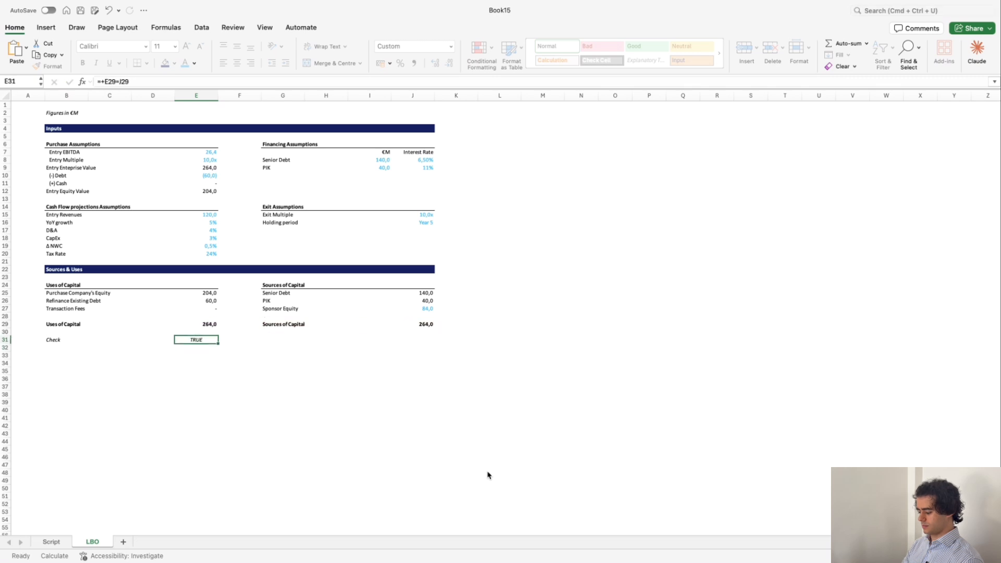
# Copy the Sources & Uses header bar in B22:J22 to row 33, starting at B33.
pyautogui.press('Left')
pyautogui.press('Left')
pyautogui.press('Left')
pyautogui.press('Up')
pyautogui.press('Up')
pyautogui.press('Up')
pyautogui.press('Up')
pyautogui.press('Up')
pyautogui.press('Up')
pyautogui.press('Up')
pyautogui.press('Up')
pyautogui.press('Up')
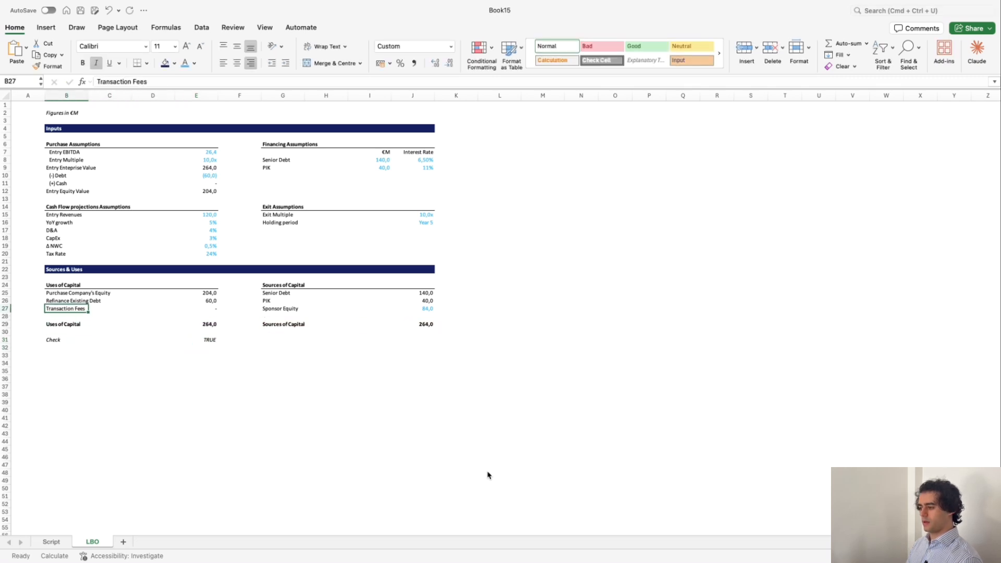
pyautogui.hotkey('shift', 'Right')
pyautogui.hotkey('shift', 'Right')
pyautogui.hotkey('shift', 'Right')
pyautogui.hotkey('shift', 'Right')
pyautogui.hotkey('shift', 'Right')
pyautogui.hotkey('shift', 'Right')
pyautogui.hotkey('shift', 'Right')
pyautogui.hotkey('shift', 'Right')
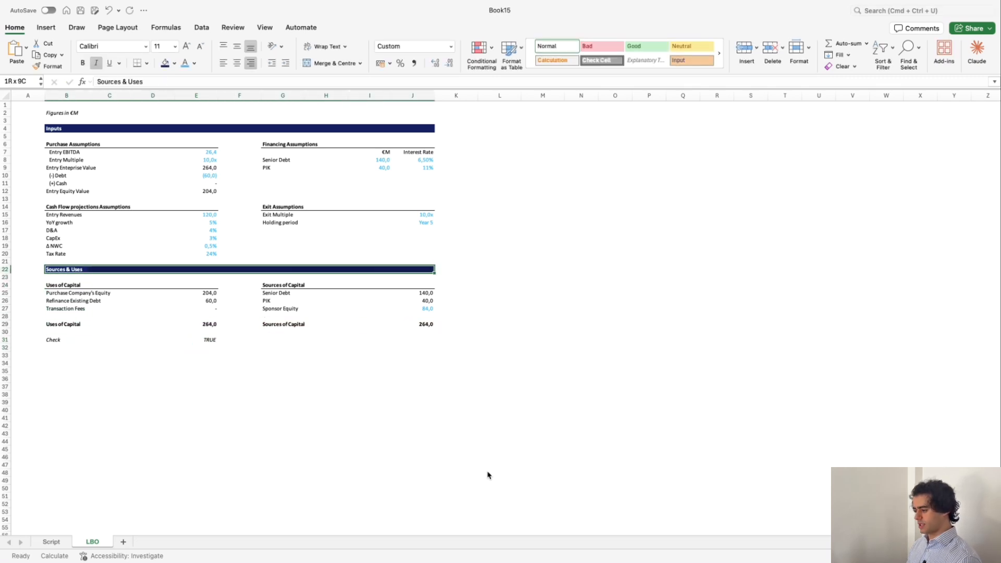
pyautogui.press('super+c')
pyautogui.press('Down')
pyautogui.press('Down')
pyautogui.press('Down')
pyautogui.press('Down')
pyautogui.press('Down')
pyautogui.press('Down')
pyautogui.press('Down')
pyautogui.press('Down')
pyautogui.press('Down')
pyautogui.press('Down')
pyautogui.press('Down')
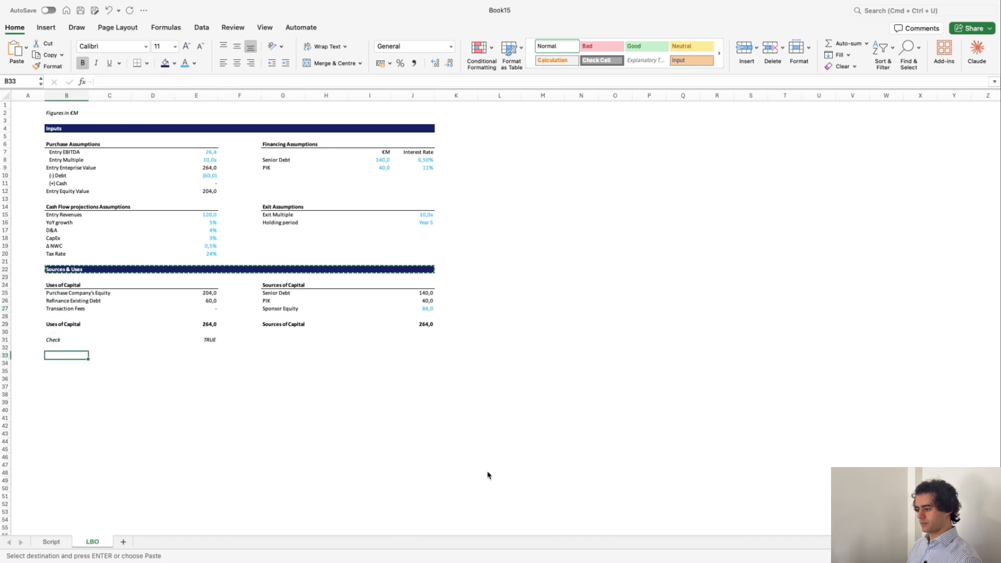
pyautogui.press('super+v')
# Retitle the copied header in B33 as "Cash Flow projections".
pyautogui.write('Cash')
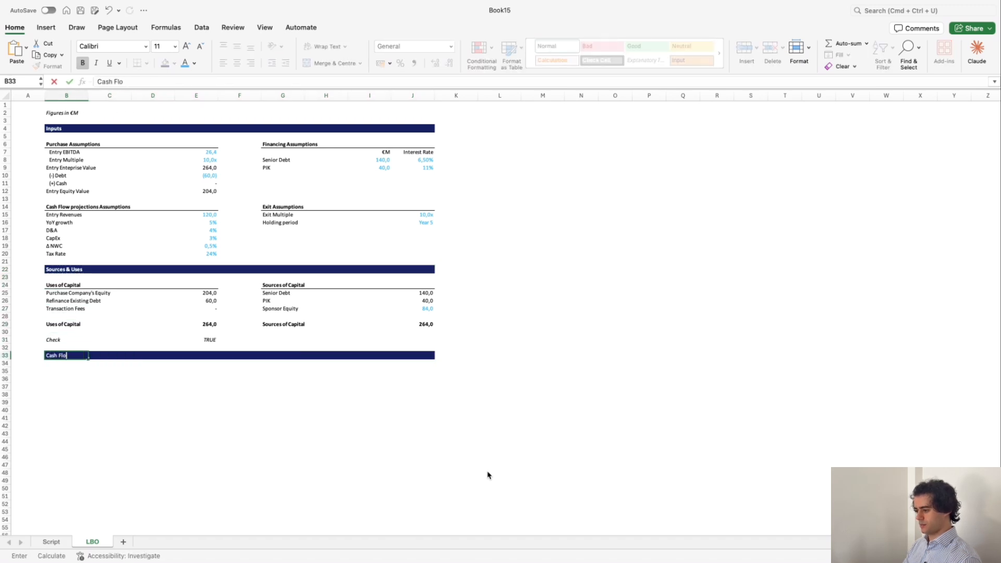
pyautogui.press('BackSpace')
pyautogui.press('BackSpace')
pyautogui.press('BackSpace')
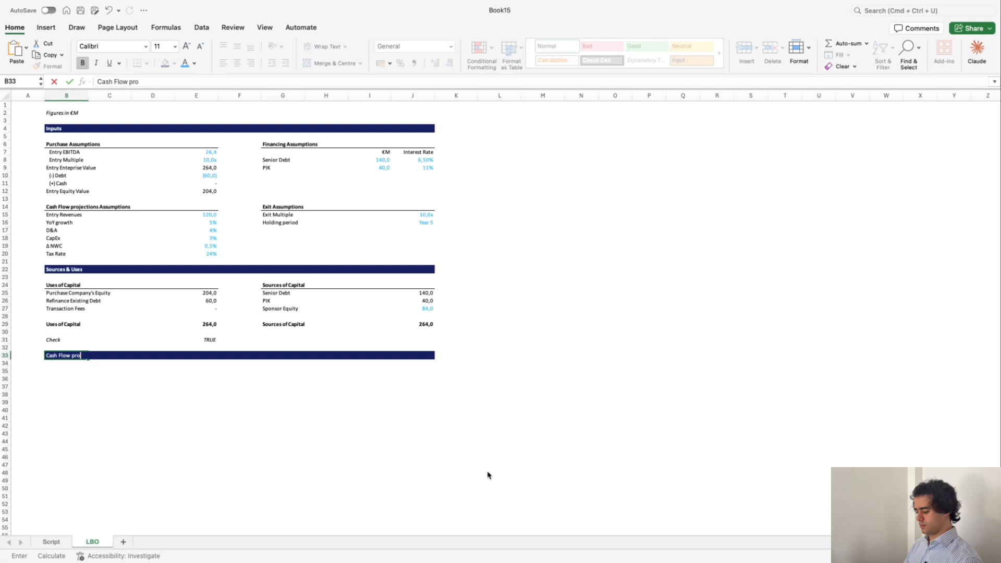
pyautogui.write('jections')
pyautogui.press('Return')
# Start the projection timeline with 0 in E35 and the formula +E35+1 in F35.
pyautogui.press('Down')
pyautogui.press('Right')
pyautogui.press('Right')
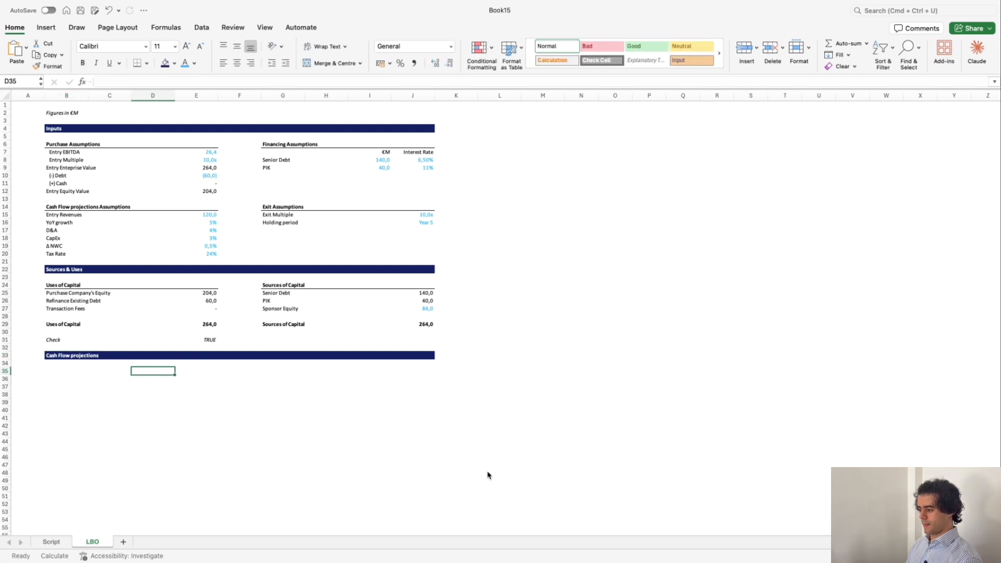
pyautogui.press('Right')
pyautogui.write('0')
pyautogui.press('Right')
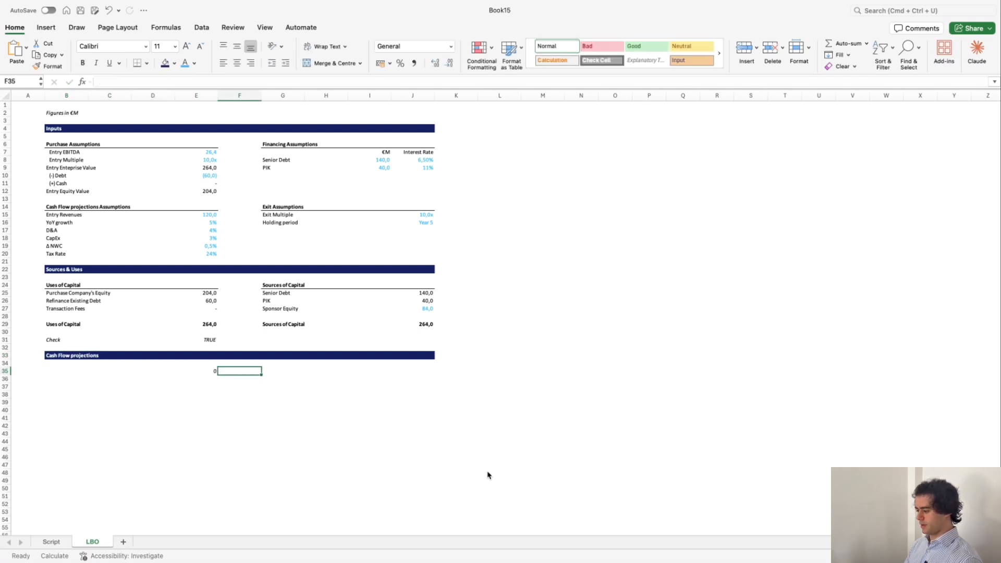
pyautogui.write('+E35+1')
pyautogui.press('Return')
pyautogui.press('Up')
pyautogui.press('super+v')
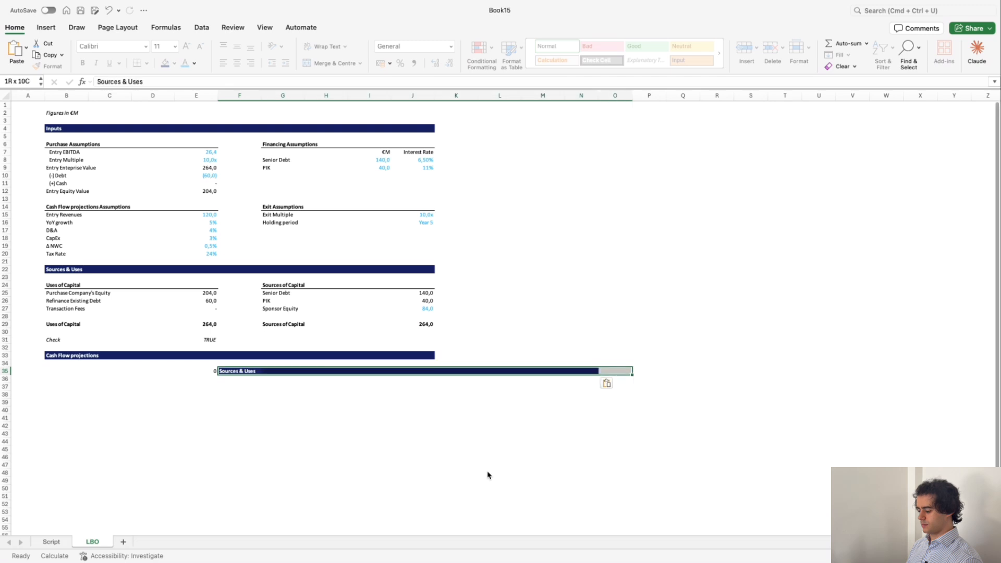
pyautogui.press('super+z')
pyautogui.press('Right')
pyautogui.press('super+c')
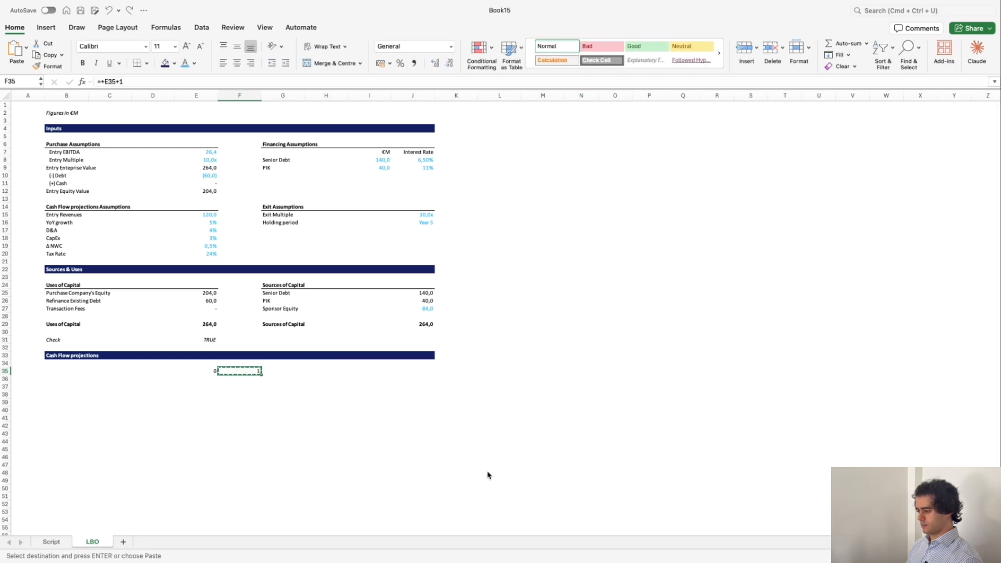
pyautogui.hotkey('shift', 'Right')
pyautogui.hotkey('shift', 'Right')
pyautogui.hotkey('shift', 'Right')
pyautogui.hotkey('shift', 'Right')
pyautogui.press('Escape')
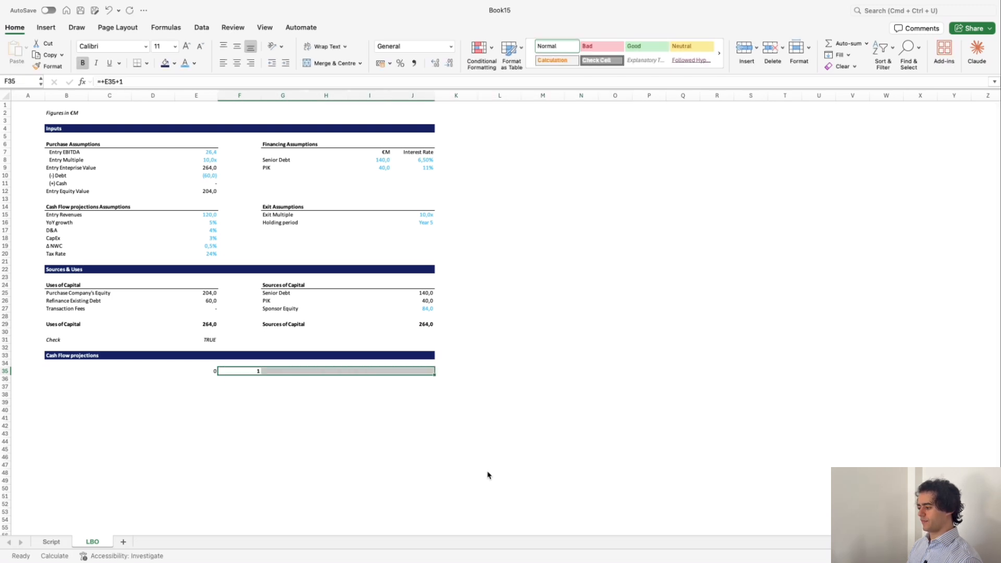
pyautogui.press('Escape')
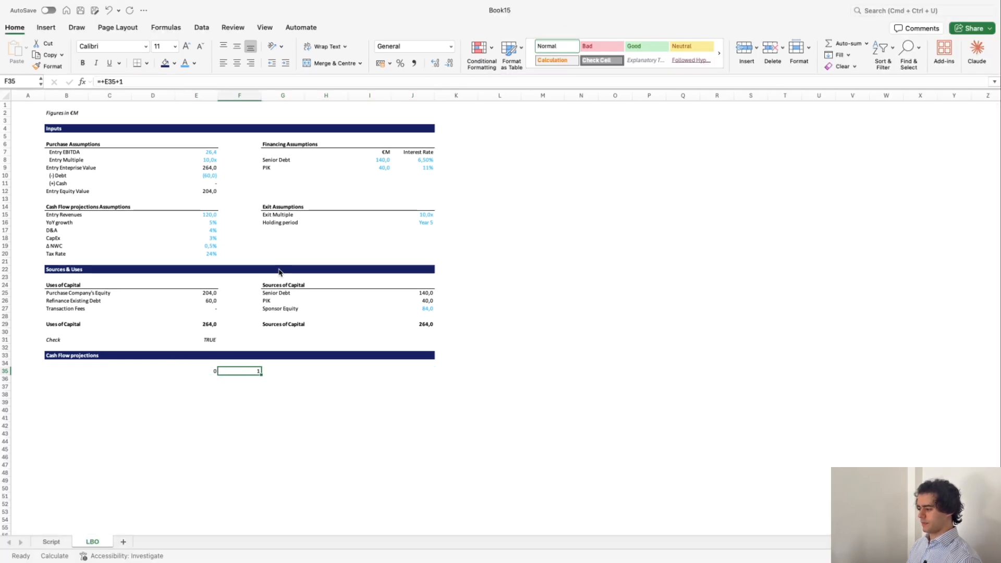
# Copy the F35 year formula across to J35 to extend the timeline to year 5.
pyautogui.press('super+c')
pyautogui.hotkey('shift', 'Right')
pyautogui.hotkey('shift', 'Right')
pyautogui.hotkey('shift', 'Right')
pyautogui.hotkey('shift', 'Right')
pyautogui.press('super+v')
pyautogui.press('Left')
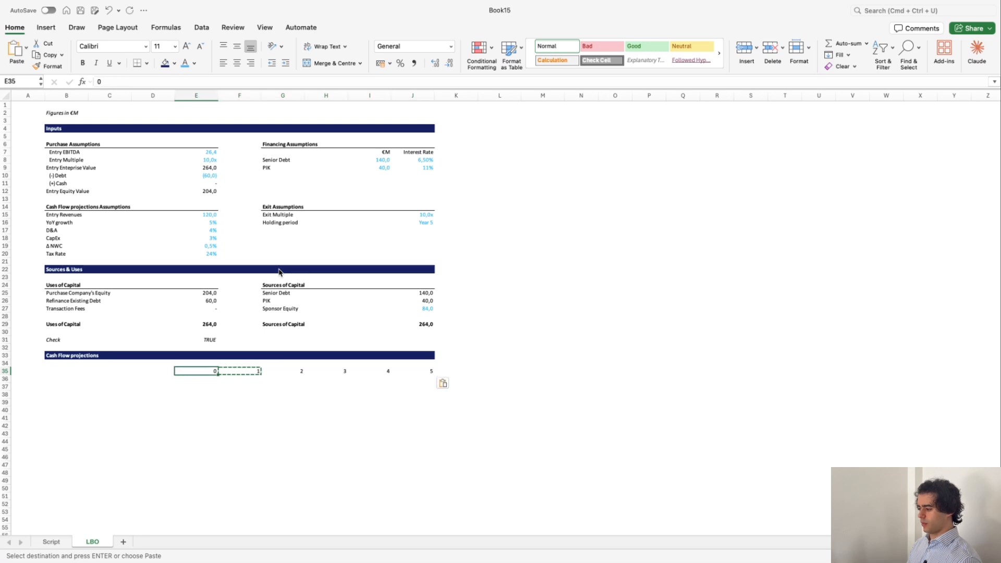
# Apply a custom number format to E35:J35 that shows the numbers as Year 0 through Year 5.
pyautogui.press('Escape')
pyautogui.hotkey('shift', 'Right')
pyautogui.hotkey('shift', 'Right')
pyautogui.hotkey('shift', 'Right')
pyautogui.hotkey('shift', 'Right')
pyautogui.hotkey('shift', 'Right')
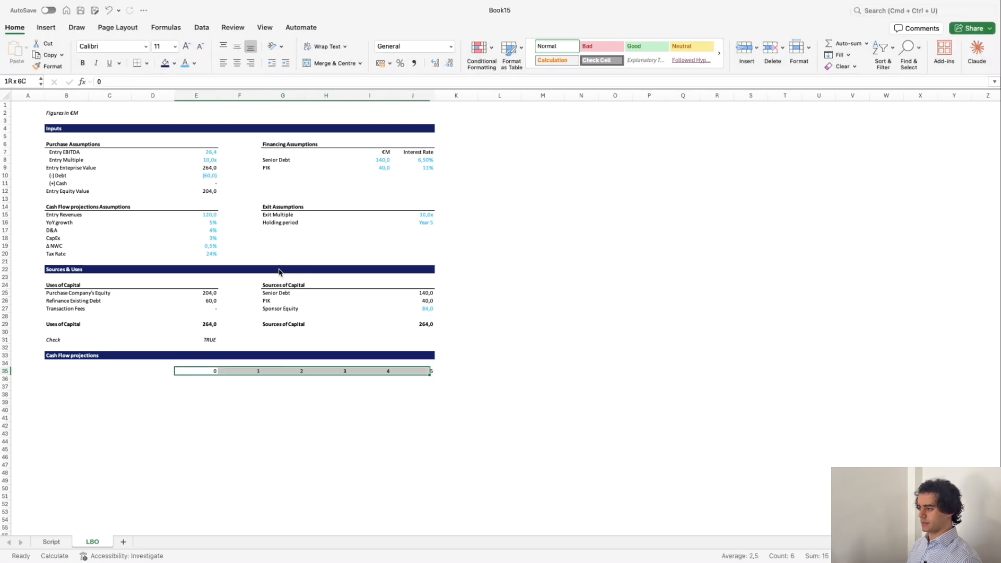
pyautogui.press('super+1')
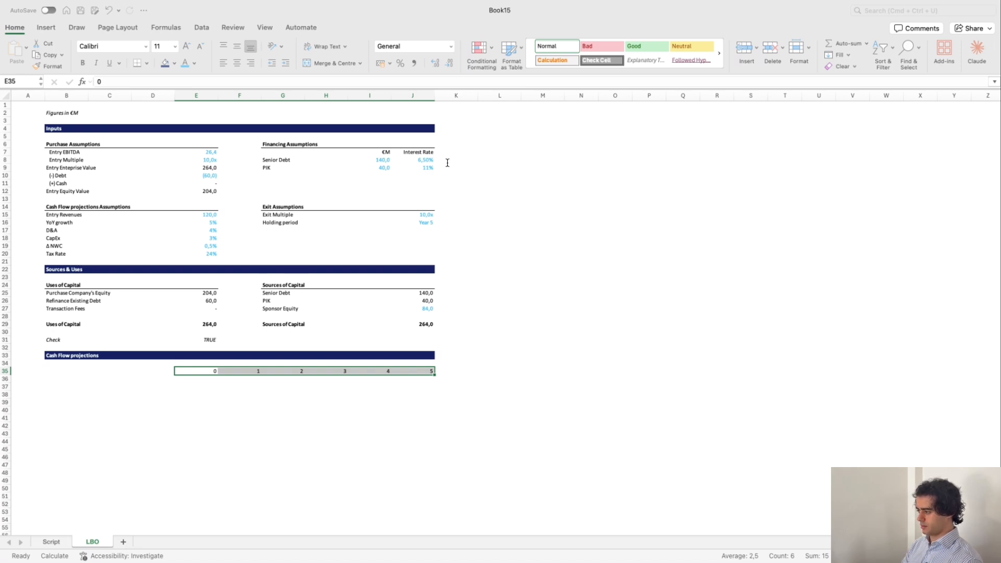
pyautogui.press('Return')
# Add the row label "Revenues" in B36 under the timeline.
pyautogui.press('Left')
pyautogui.press('Left')
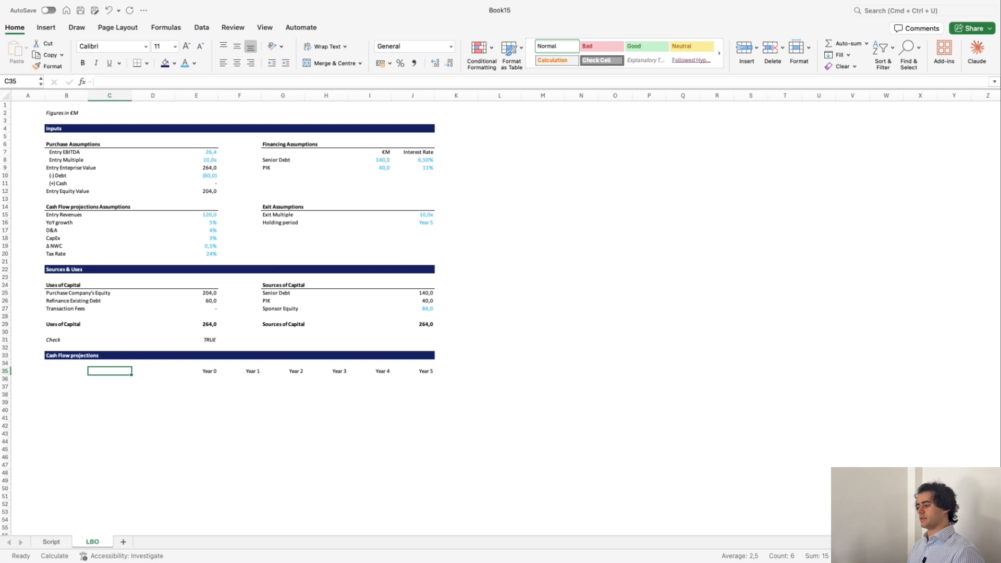
pyautogui.press('Left')
pyautogui.press('Down')
pyautogui.write('R')
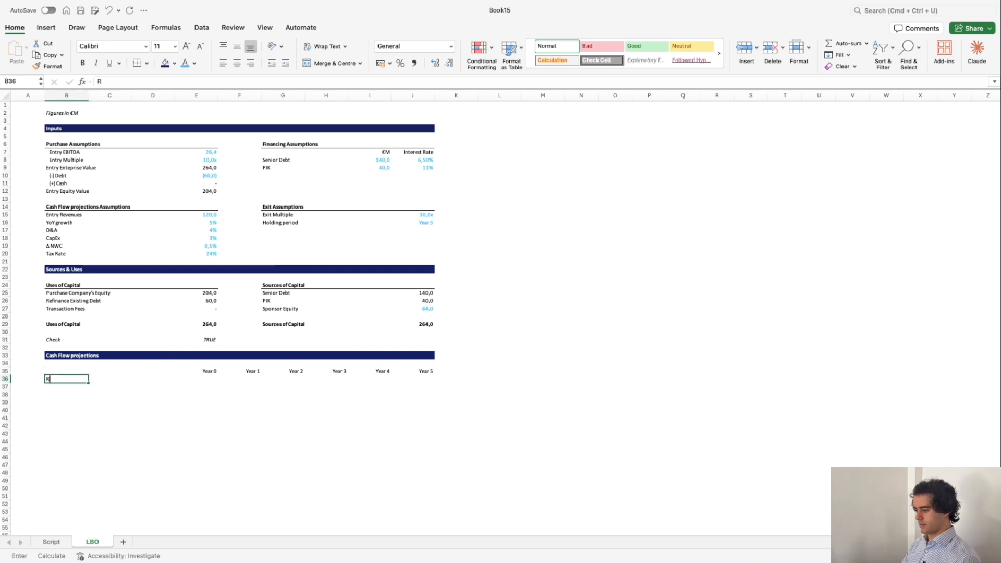
pyautogui.write('evenues')
pyautogui.press('Return')
# Link Year 0 Revenues in E36 to the Entry Revenues assumption in E15.
pyautogui.press('Up')
pyautogui.press('Up')
pyautogui.press('Right')
pyautogui.press('Right')
pyautogui.press('Right')
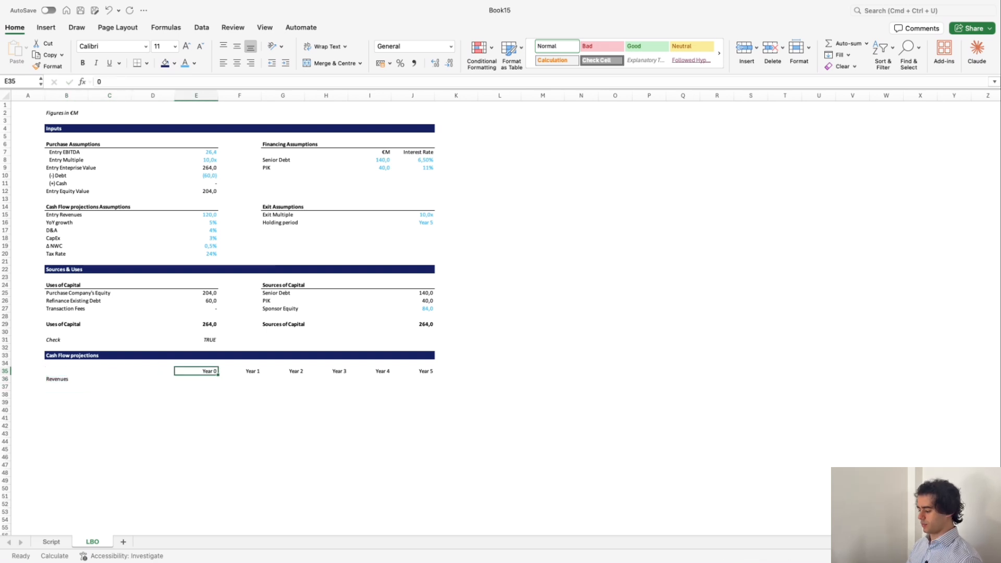
pyautogui.press('Down')
pyautogui.write('+')
pyautogui.press('Up')
pyautogui.press('Up')
pyautogui.press('Up')
pyautogui.press('Up')
pyautogui.press('Up')
pyautogui.press('Up')
pyautogui.press('Up')
pyautogui.press('Up')
pyautogui.press('Up')
pyautogui.press('Up')
pyautogui.press('Up')
pyautogui.press('Up')
pyautogui.press('Up')
pyautogui.press('Up')
pyautogui.press('Up')
pyautogui.press('Up')
pyautogui.press('Up')
pyautogui.press('Up')
pyautogui.press('Up')
pyautogui.press('Up')
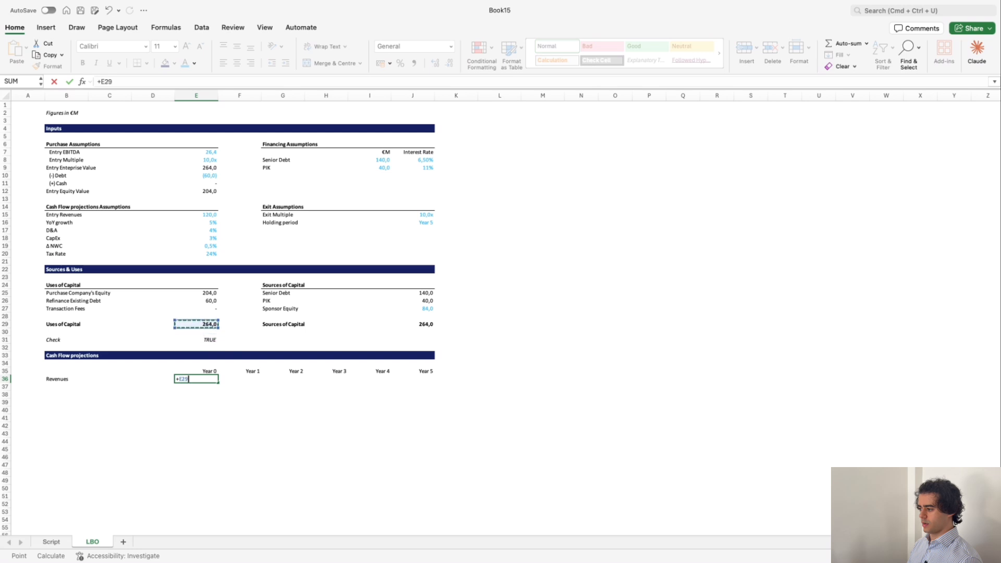
pyautogui.press('Return')
pyautogui.press('Up')
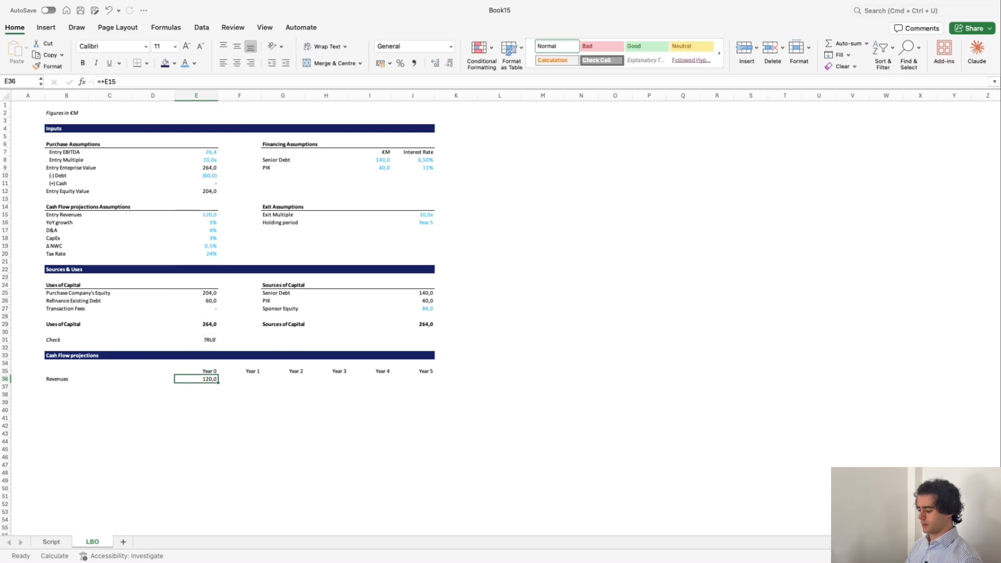
pyautogui.hotkey('shift', 'space')
pyautogui.hotkey('ctrl', 'shift', '+')
pyautogui.hotkey('shift', 'BackSpace')
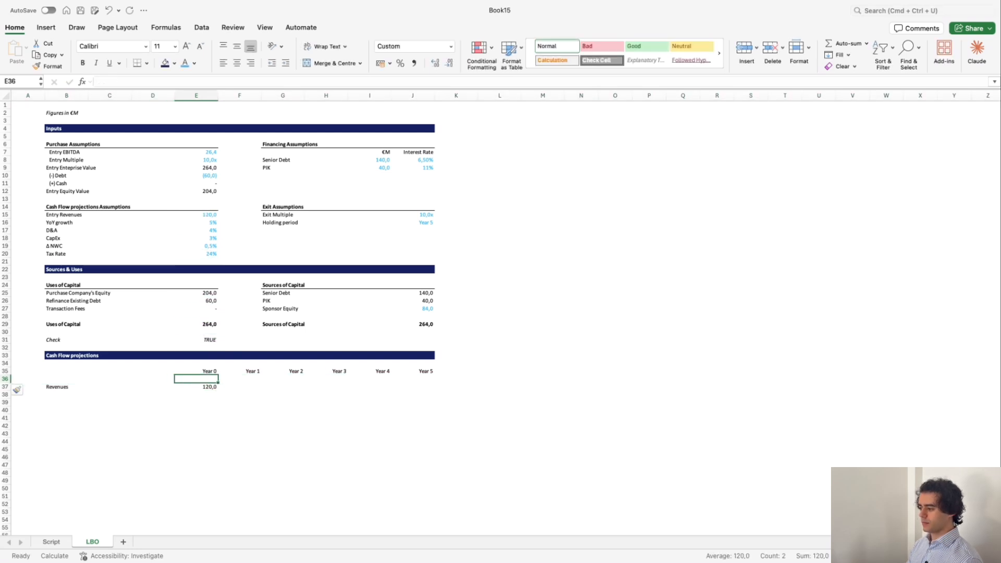
pyautogui.press('Up')
pyautogui.press('Left')
pyautogui.press('Left')
pyautogui.press('Left')
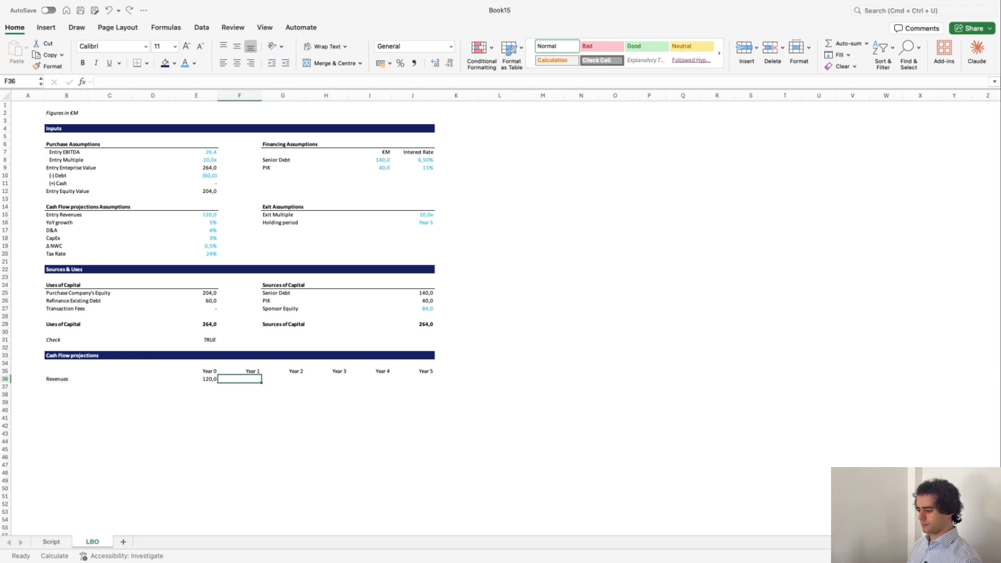
# Add the label "YoY" in B37 below Revenues and italicize row 37.
pyautogui.press('Left')
pyautogui.press('Left')
pyautogui.press('Left')
pyautogui.press('Down')
pyautogui.press('Left')
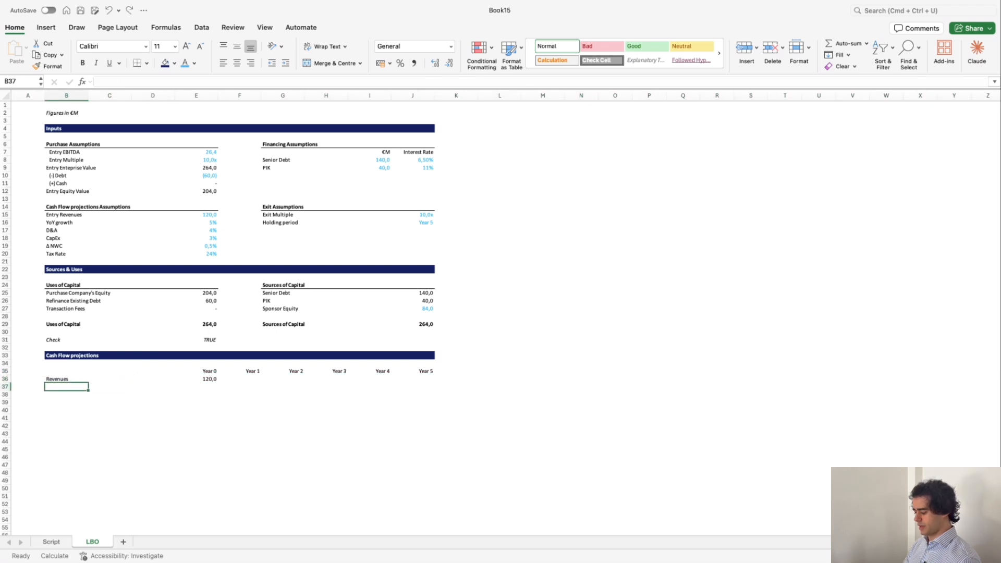
pyautogui.write('YoY')
pyautogui.press('Return')
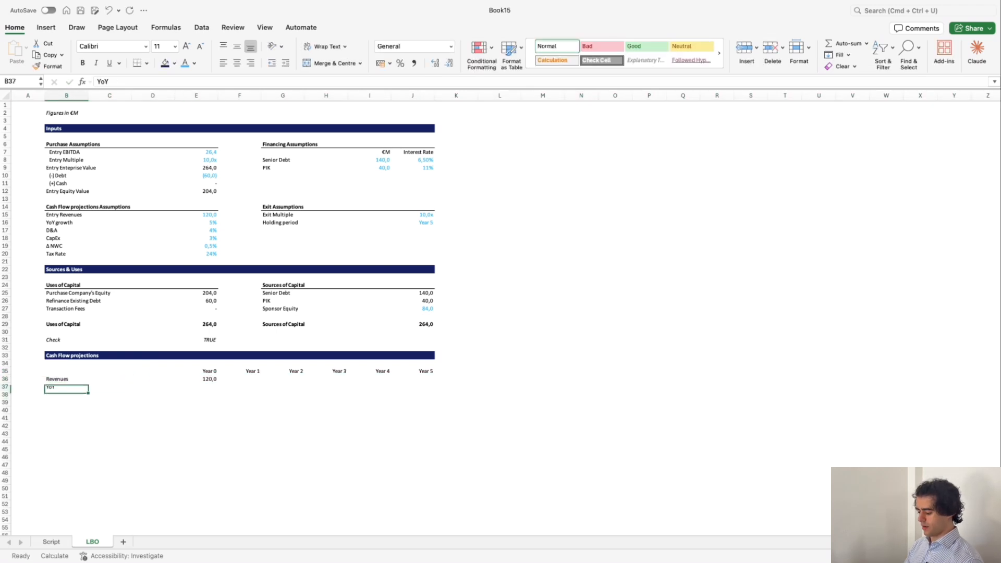
pyautogui.press('Up')
pyautogui.hotkey('shift', 'space')
pyautogui.hotkey('ctrl', 'i')
# Link the Year 1 YoY growth in F37 to the YoY growth assumption in E16.
pyautogui.press('Right')
pyautogui.press('Right')
pyautogui.press('Right')
pyautogui.press('Right')
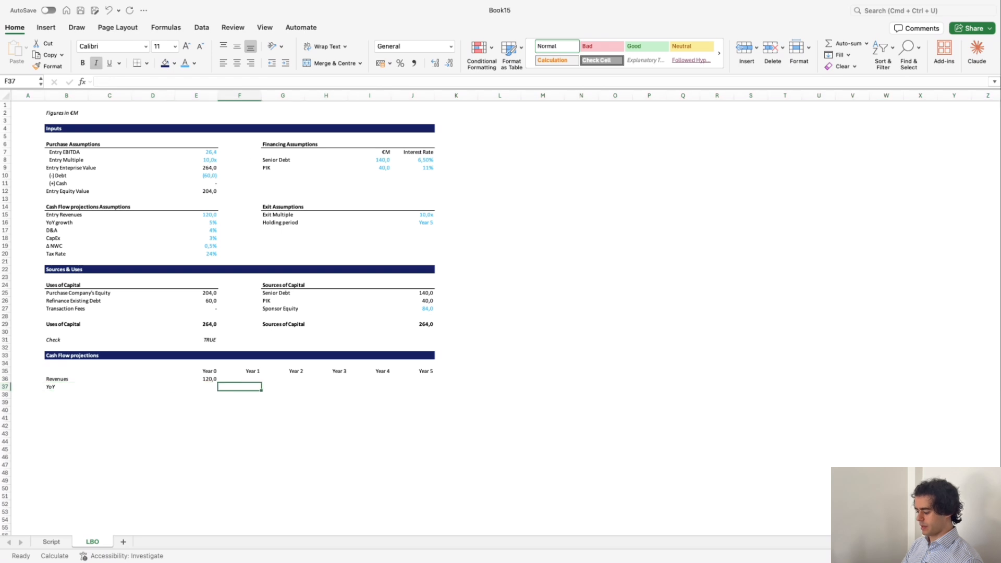
pyautogui.write('+')
pyautogui.press('Up')
pyautogui.press('Up')
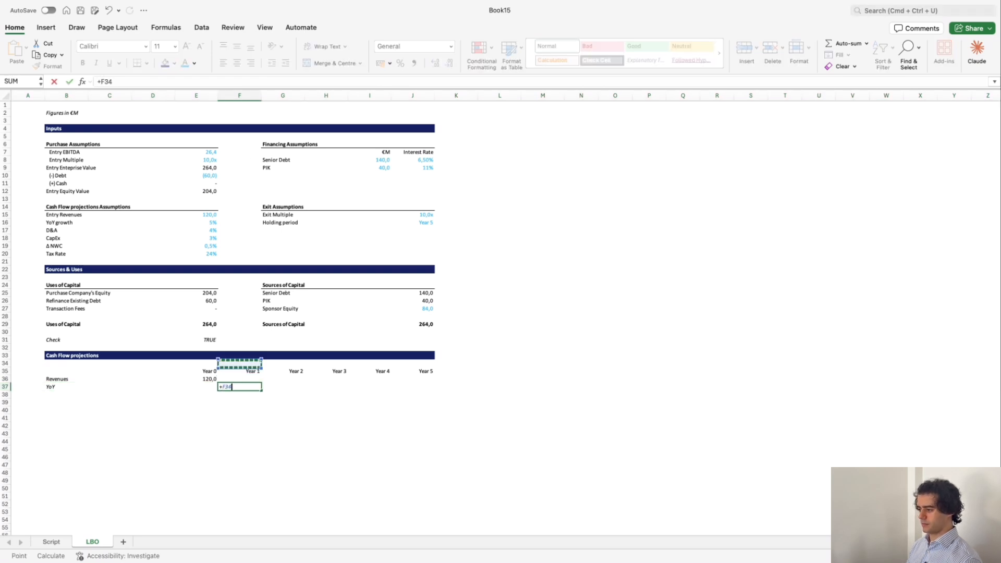
pyautogui.press('Left')
pyautogui.press('Up')
pyautogui.press('Up')
pyautogui.press('Up')
pyautogui.press('Up')
pyautogui.press('Up')
pyautogui.press('Up')
pyautogui.press('Up')
pyautogui.press('Up')
pyautogui.press('Up')
pyautogui.press('Up')
pyautogui.press('Up')
pyautogui.press('Up')
pyautogui.press('Up')
pyautogui.press('Up')
pyautogui.press('Up')
pyautogui.press('Up')
pyautogui.press('Up')
pyautogui.press('Up')
pyautogui.press('Up')
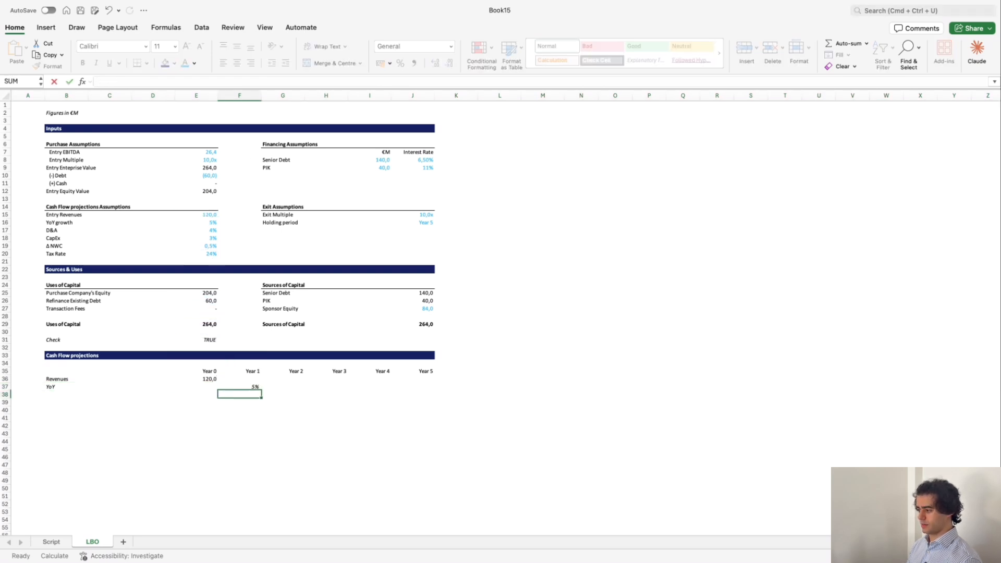
pyautogui.press('Return')
# Calculate Year 1 Revenues in F36 by growing Year 0 Revenues at the YoY rate, using +E36*(F37+1).
pyautogui.press('Up')
pyautogui.press('Up')
pyautogui.write('+')
pyautogui.press('Left')
pyautogui.write('*(')
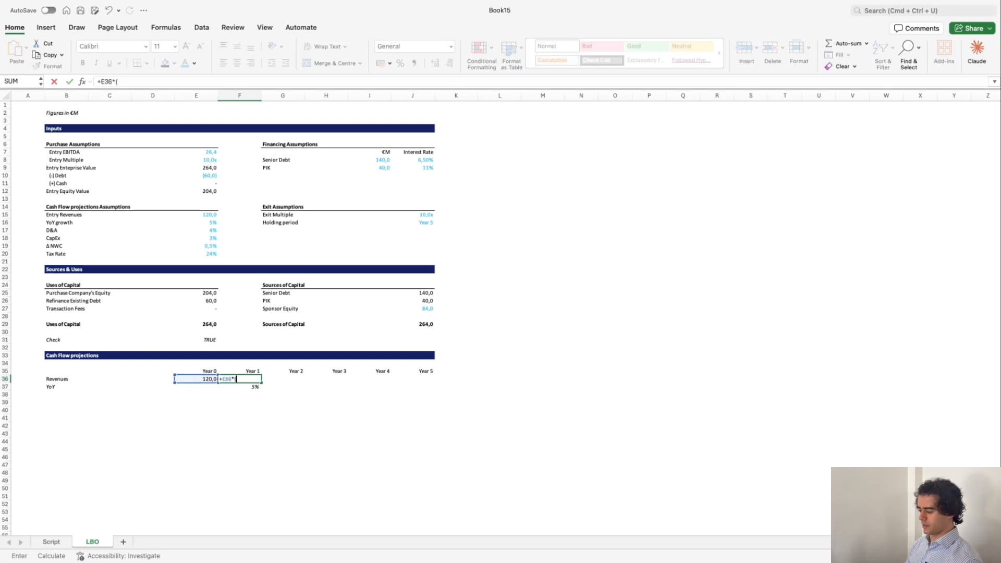
pyautogui.press('Down')
pyautogui.write('+1')
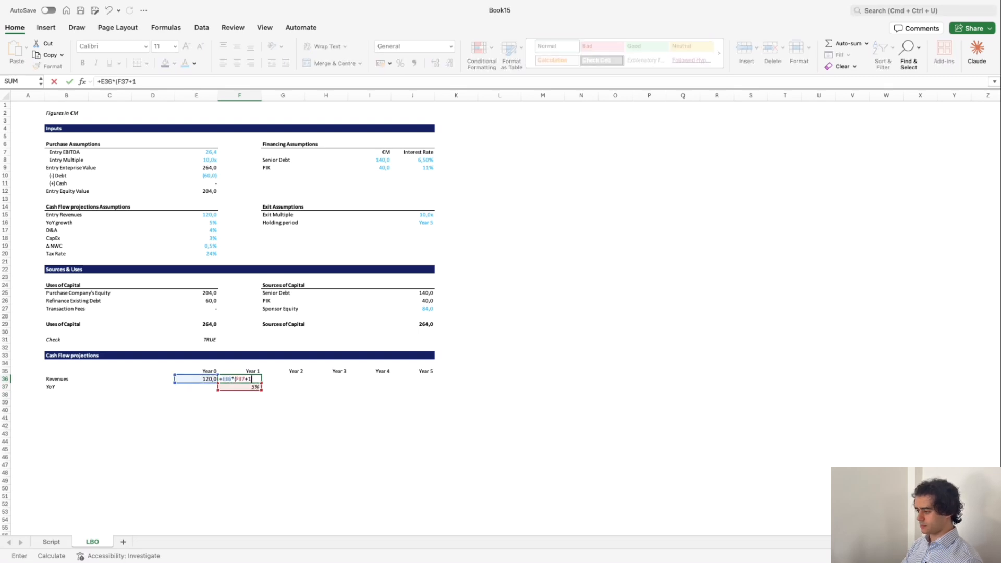
pyautogui.press('Return')
# Copy the Year 1 Revenues formula from F36 across to Year 5 in J36.
pyautogui.press('Up')
pyautogui.hotkey('ctrl', 'c')
pyautogui.hotkey('shift', 'Right')
pyautogui.hotkey('shift', 'Right')
pyautogui.hotkey('shift', 'Right')
pyautogui.hotkey('shift', 'Right')
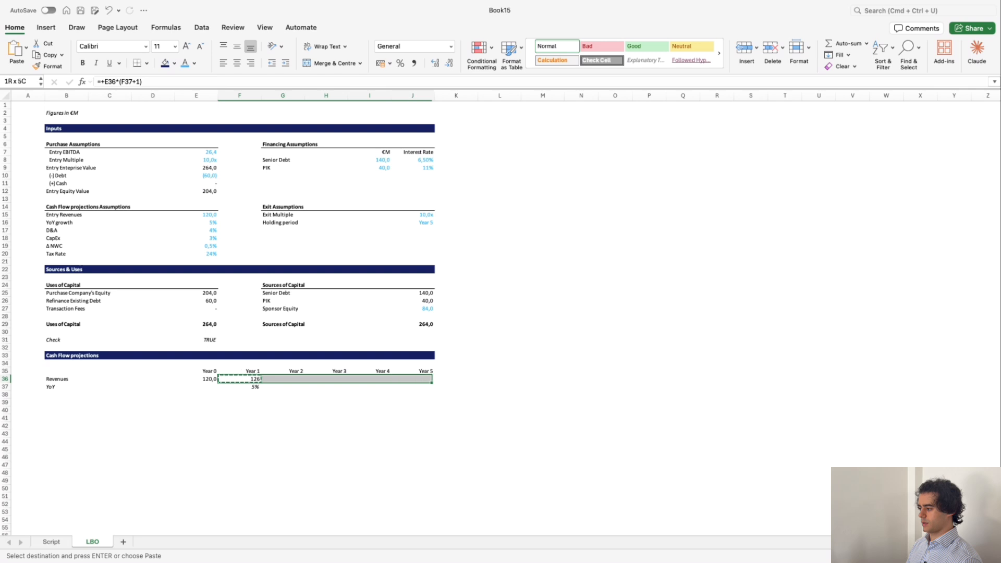
pyautogui.hotkey('ctrl', 'v')
pyautogui.press('Left')
pyautogui.press('Left')
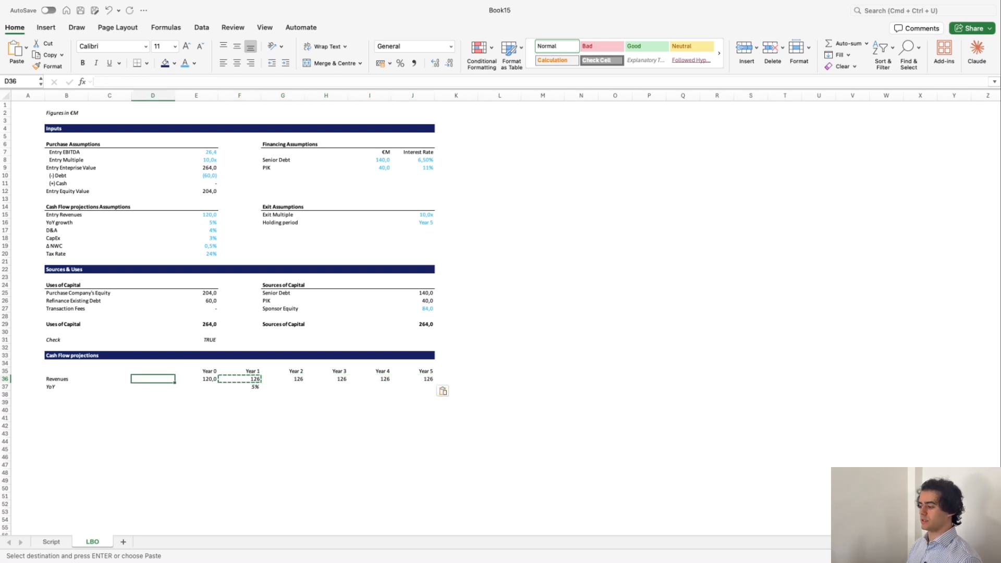
pyautogui.press('Right')
pyautogui.press('Right')
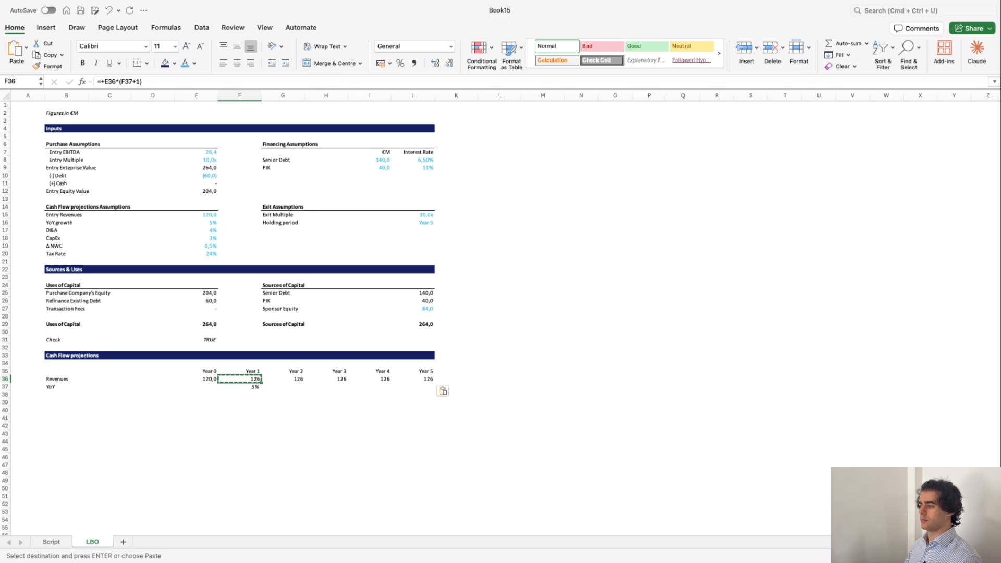
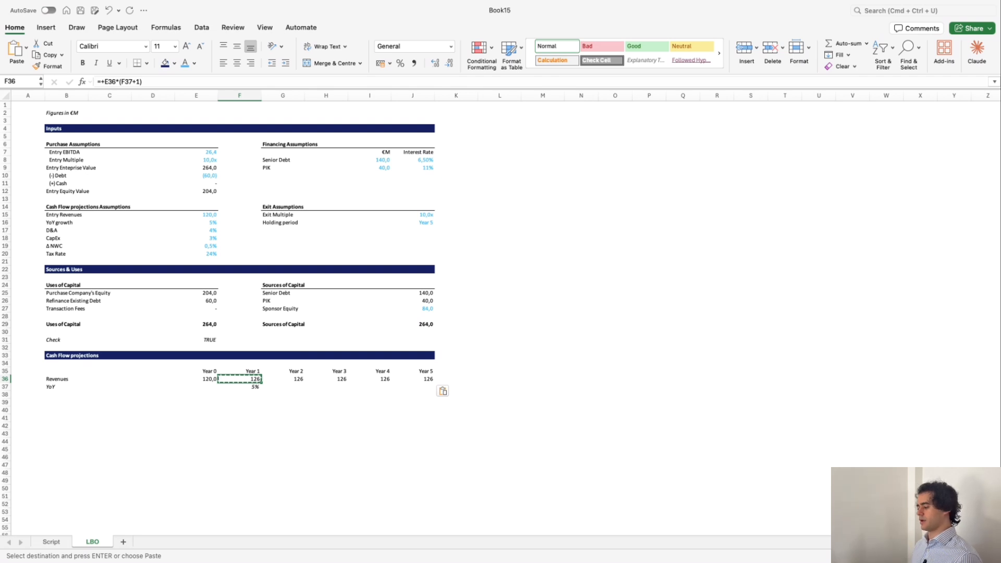
# Apply a custom number format without decimals to the Revenues row in E36:J36.
pyautogui.press('Left')
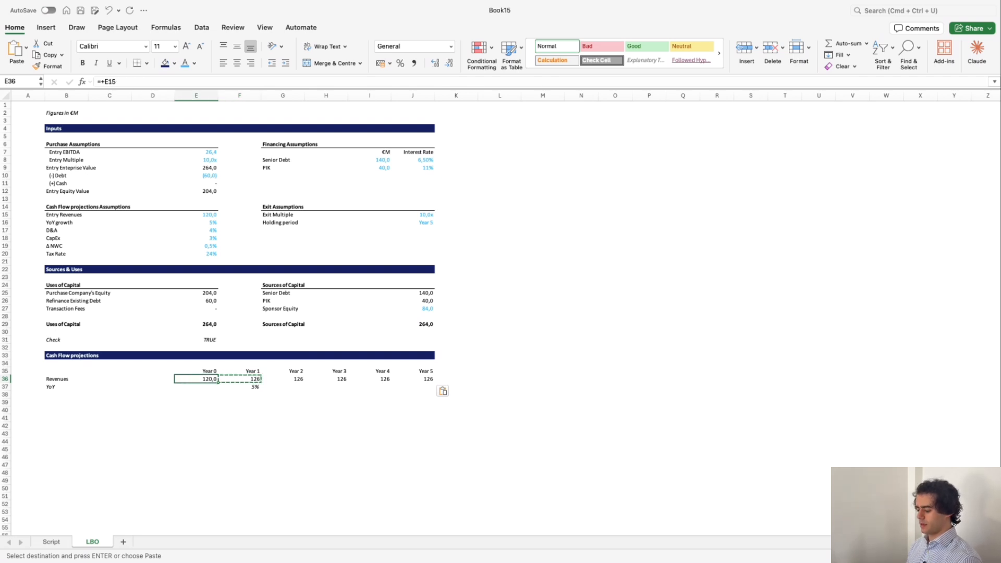
pyautogui.press('Escape')
pyautogui.hotkey('ctrl', 'shift', 'Right')
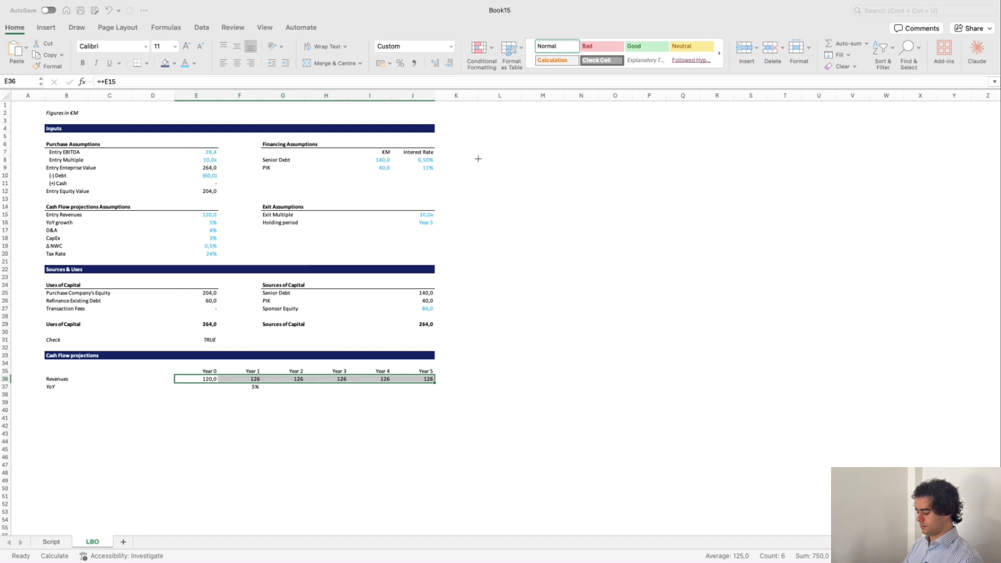
pyautogui.press('Right')
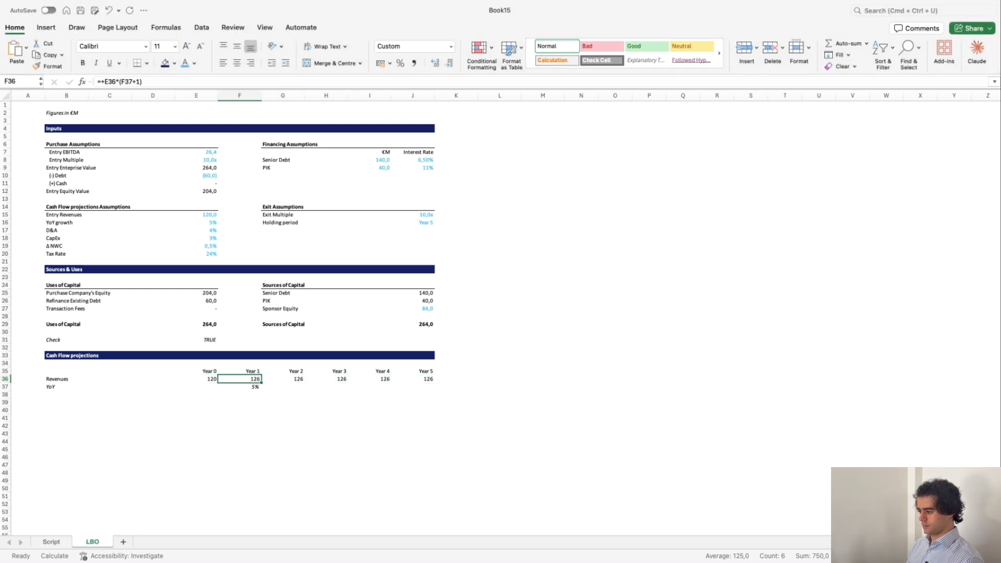
# Format the Revenues figures from Year 0 to Year 5 as numbers with one decimal.
pyautogui.press('Left')
pyautogui.hotkey('shift', 'Right')
pyautogui.hotkey('shift', 'Right')
pyautogui.hotkey('shift', 'Right')
pyautogui.hotkey('shift', 'Right')
pyautogui.hotkey('shift', 'Right')
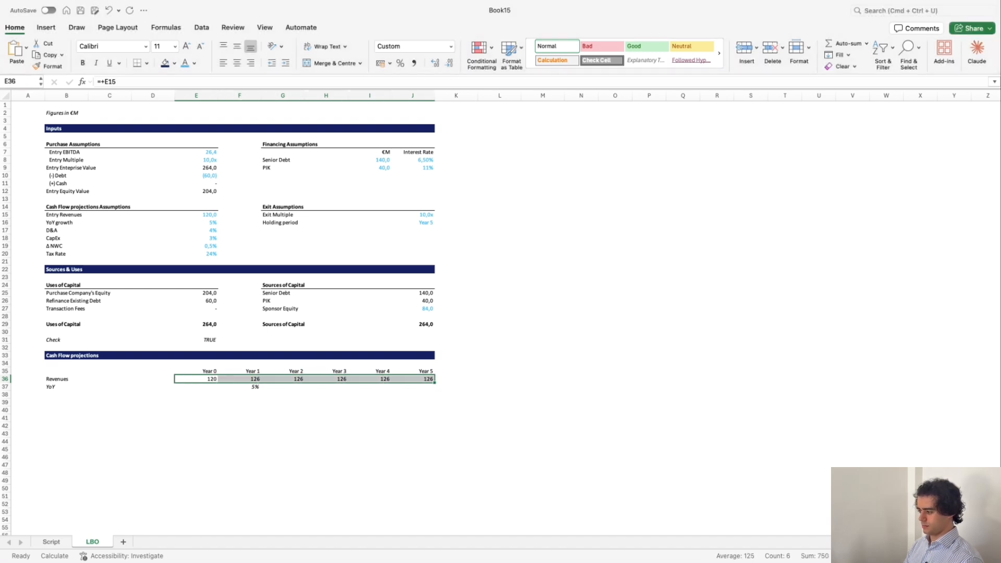
pyautogui.hotkey('ctrl', 'shift', '1')
# Copy the Revenues row's number formatting onto the empty projection range E39:J56.
pyautogui.press('super+c')
pyautogui.press('Down')
pyautogui.press('Down')
pyautogui.press('Down')
pyautogui.hotkey('shift', 'Down')
pyautogui.hotkey('shift', 'Right')
pyautogui.hotkey('shift', 'Right')
pyautogui.hotkey('shift', 'Right')
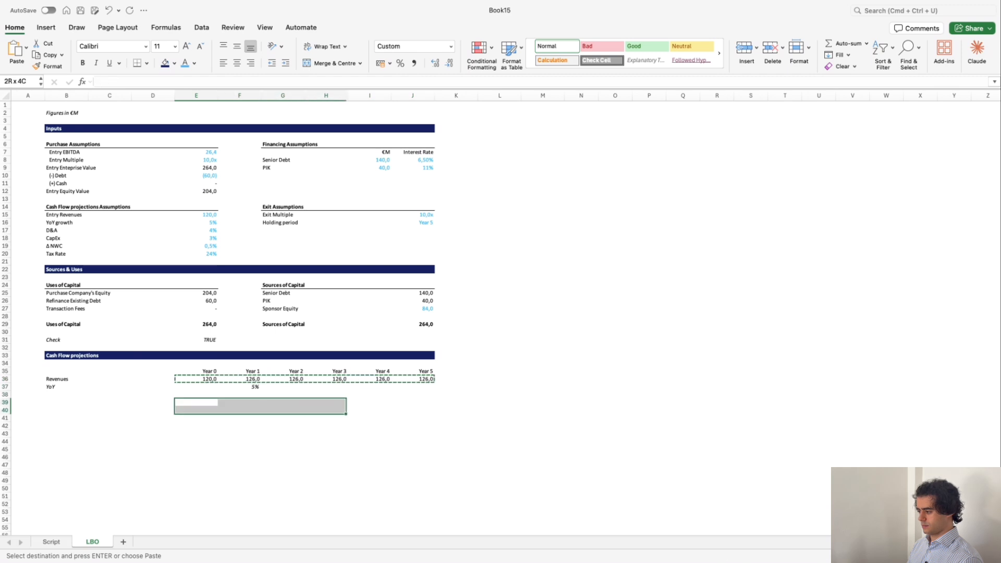
pyautogui.hotkey('shift', 'Right')
pyautogui.hotkey('shift', 'Right')
pyautogui.hotkey('shift', 'Down')
pyautogui.hotkey('shift', 'Down')
pyautogui.hotkey('shift', 'Down')
pyautogui.hotkey('shift', 'Down')
pyautogui.hotkey('shift', 'Down')
pyautogui.hotkey('shift', 'Down')
pyautogui.hotkey('shift', 'Down')
pyautogui.hotkey('shift', 'Down')
pyautogui.hotkey('shift', 'Down')
pyautogui.hotkey('shift', 'Down')
pyautogui.hotkey('shift', 'Down')
pyautogui.hotkey('shift', 'Down')
pyautogui.hotkey('shift', 'Down')
pyautogui.hotkey('shift', 'Down')
pyautogui.hotkey('shift', 'Down')
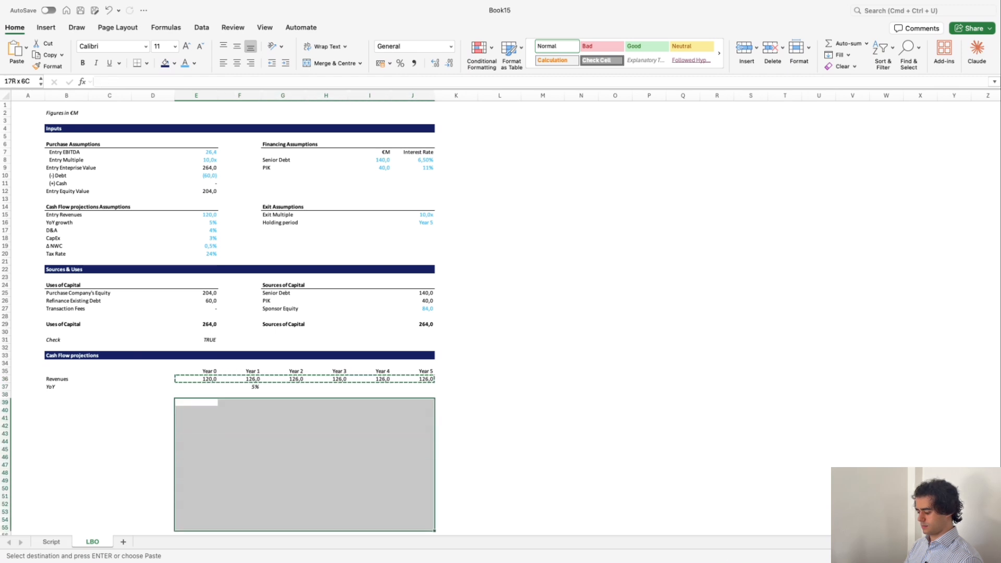
pyautogui.hotkey('shift', 'Down')
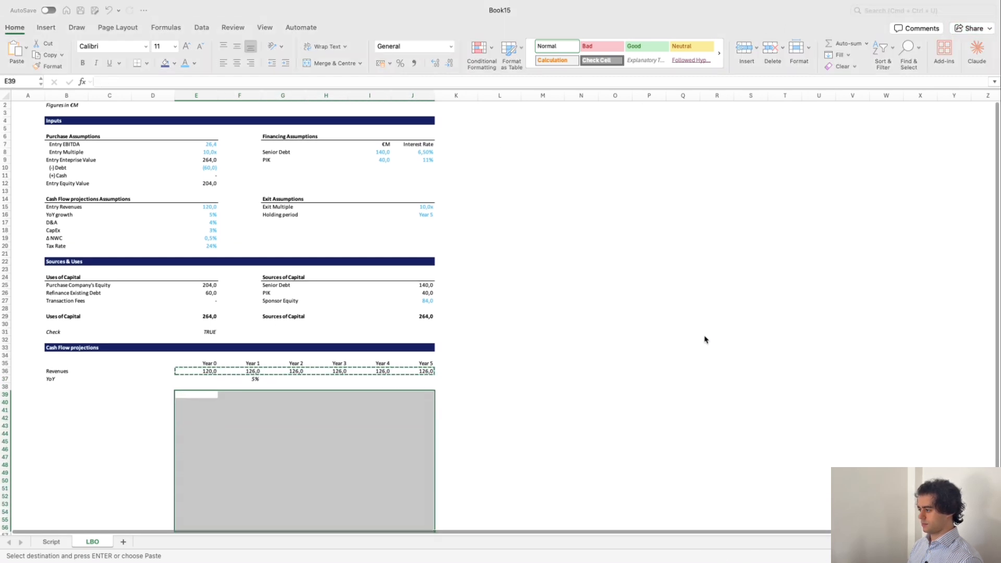
# Add the row labels "Operating Expenses" in B39 and "EBITDA" in B41.
pyautogui.press('Left')
pyautogui.press('Left')
pyautogui.press('Left')
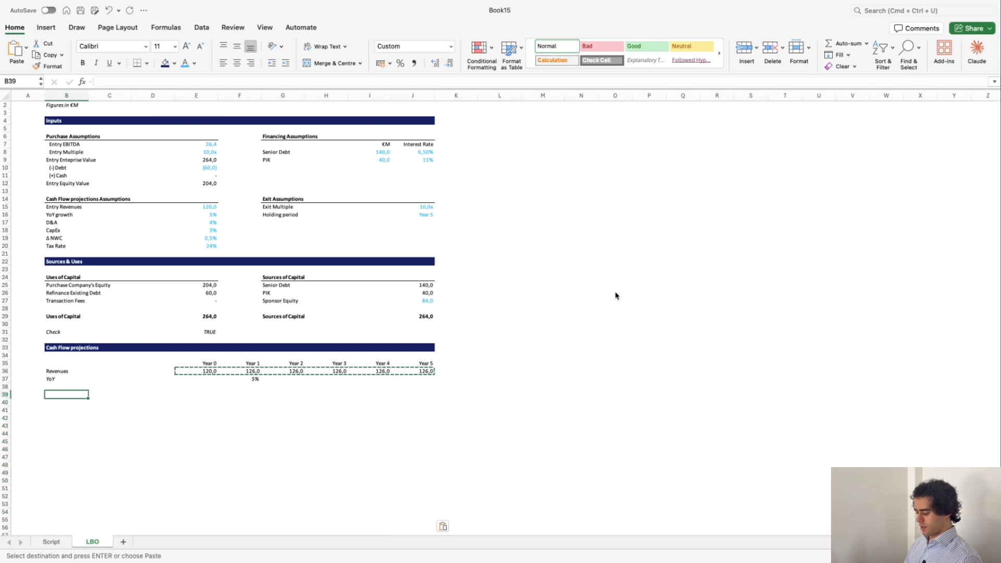
pyautogui.write('Operating Ex')
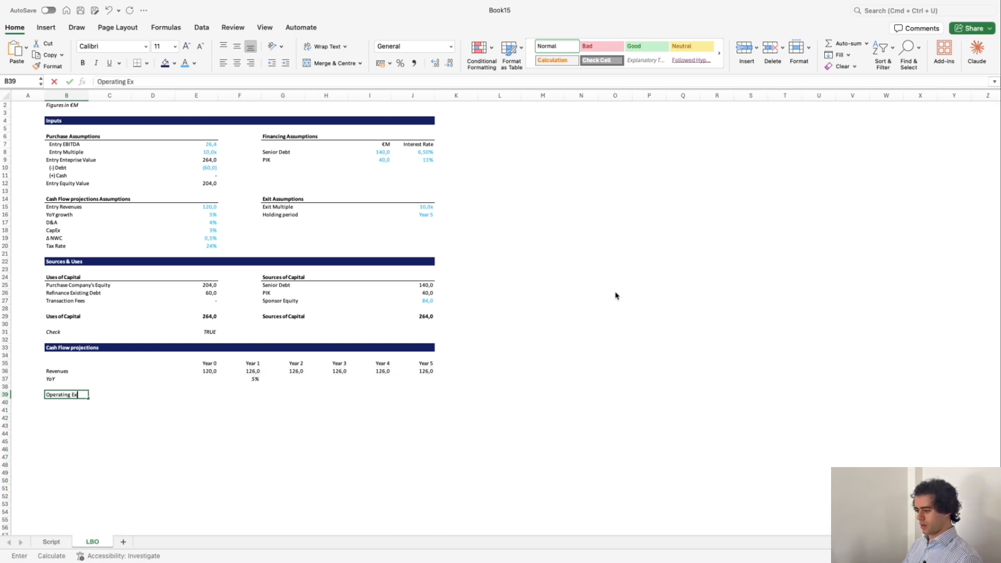
pyautogui.write('penses')
pyautogui.press('Return')
pyautogui.press('Return')
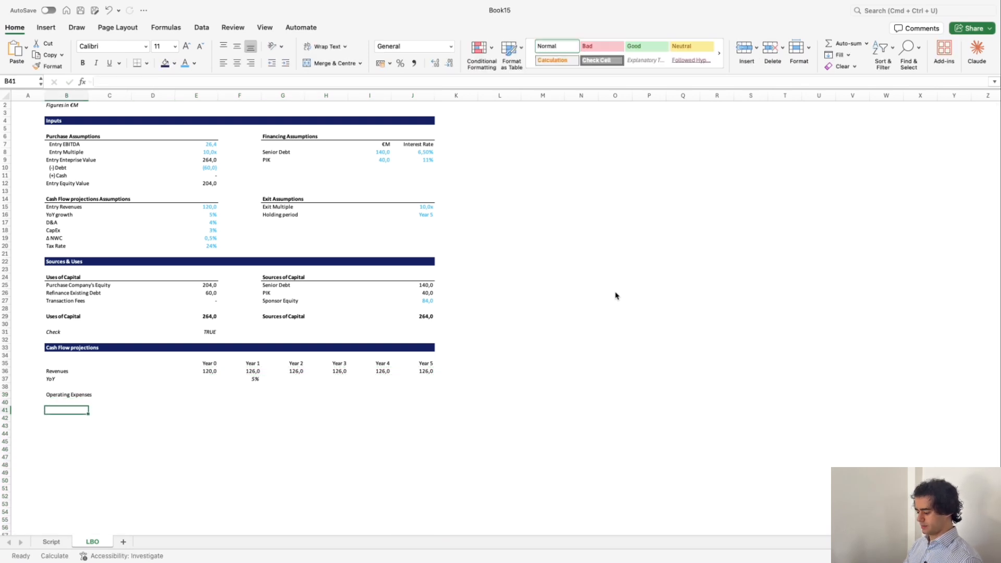
pyautogui.write('EBITDA')
pyautogui.press('Return')
# Indent the Operating Expenses label in B39.
pyautogui.press('Up')
pyautogui.press('Up')
pyautogui.press('Up')
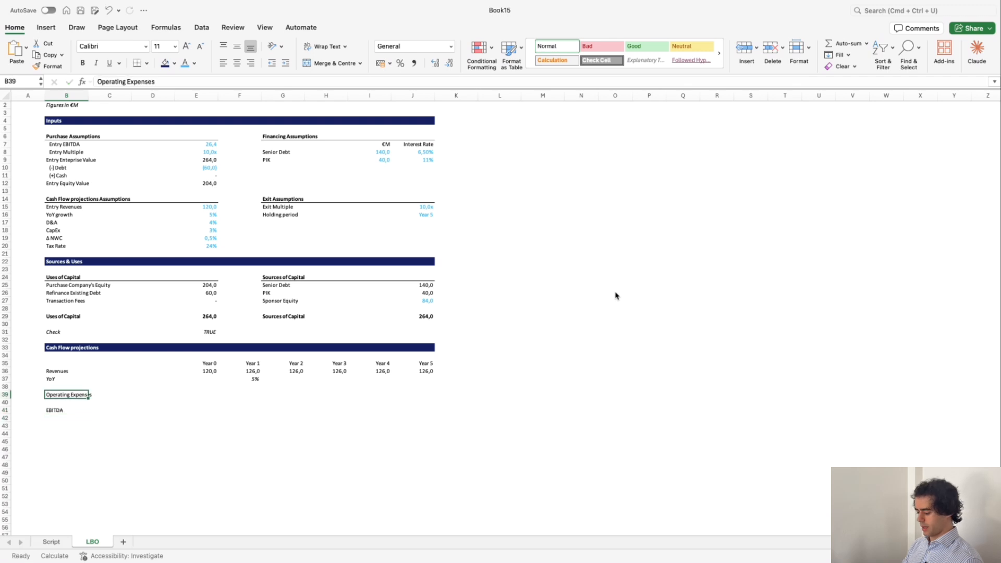
pyautogui.hotkey('ctrl', 'alt', 'Tab')
# Make the entire Revenues row and the entire EBITDA row bold.
pyautogui.press('Up')
pyautogui.press('Up')
pyautogui.press('Up')
pyautogui.press('Up')
pyautogui.press('Down')
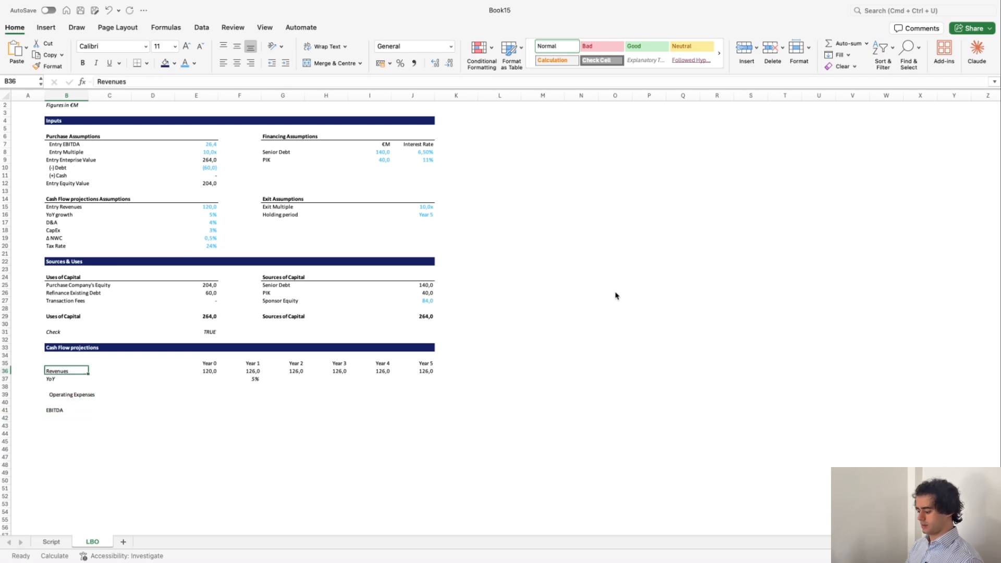
pyautogui.hotkey('shift', 'space')
pyautogui.press('super+b')
pyautogui.press('Down')
pyautogui.press('Down')
pyautogui.press('Down')
pyautogui.press('Down')
pyautogui.press('Down')
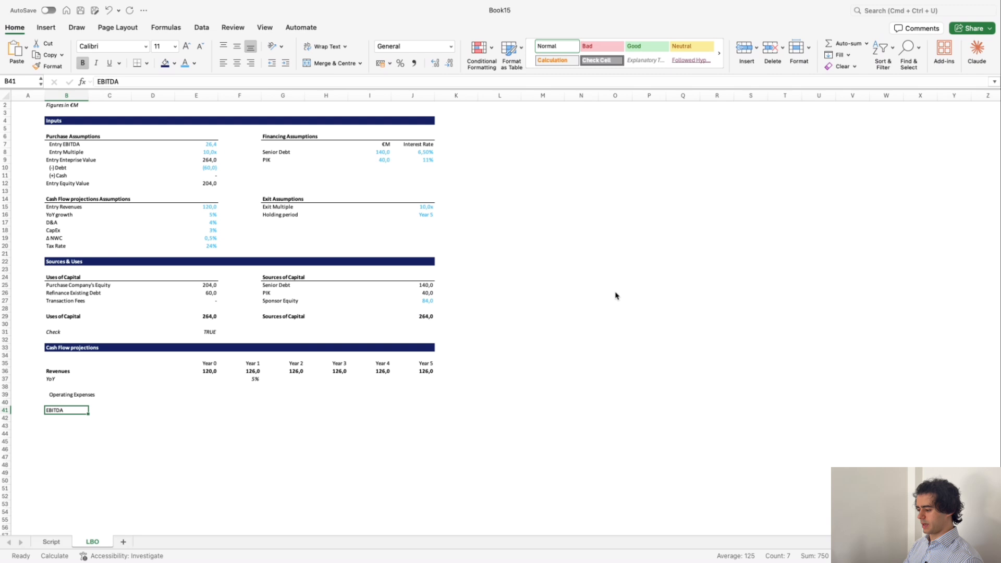
pyautogui.hotkey('shift', 'space')
pyautogui.press('super+b')
# Link Year 0 EBITDA in E41 to the Entry EBITDA input in E7.
pyautogui.press('Right')
pyautogui.press('Up')
pyautogui.press('Up')
pyautogui.press('Left')
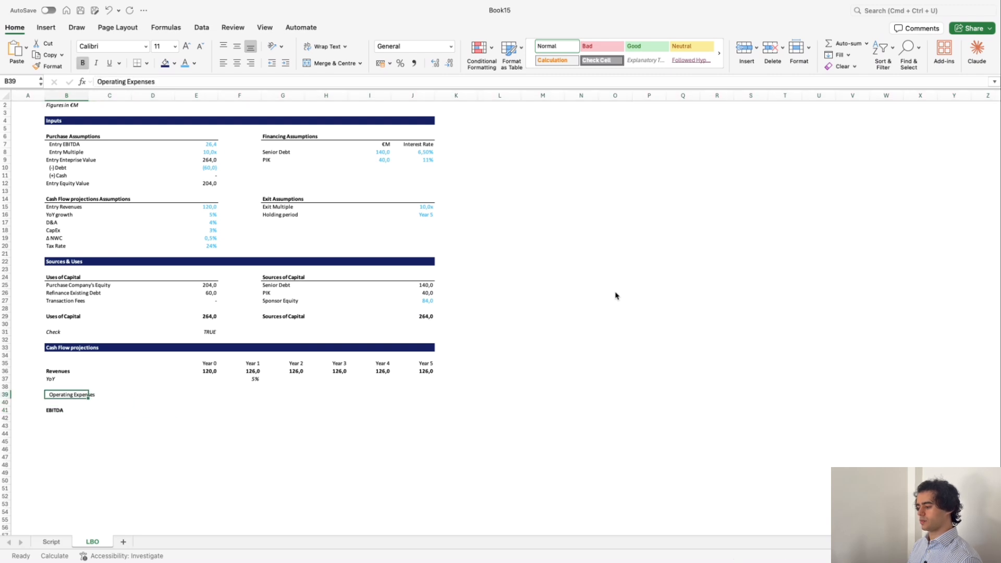
pyautogui.press('Right')
pyautogui.press('Right')
pyautogui.press('Right')
pyautogui.press('Right')
pyautogui.press('Left')
pyautogui.press('Down')
pyautogui.press('Down')
pyautogui.press('Down')
pyautogui.press('Up')
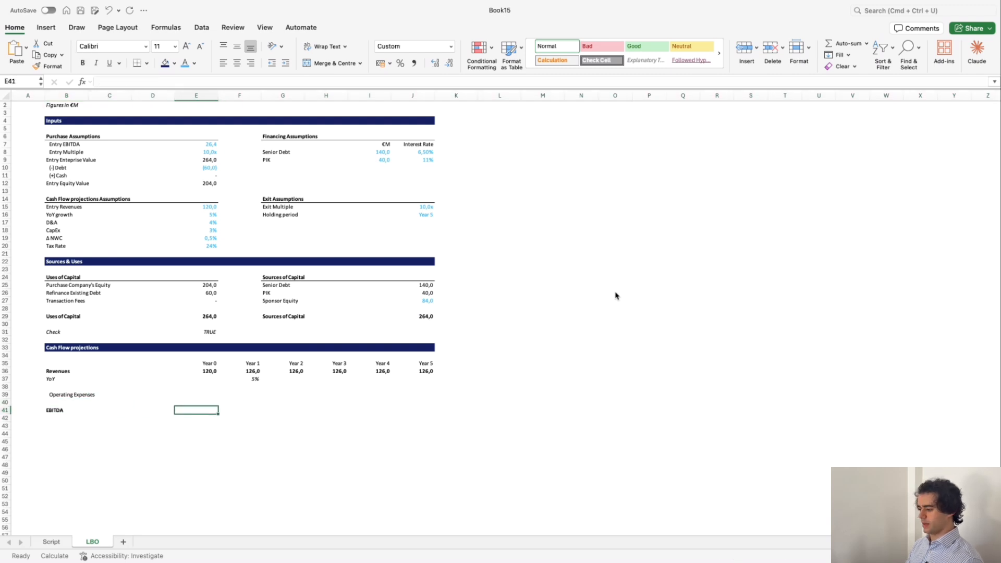
pyautogui.write('+')
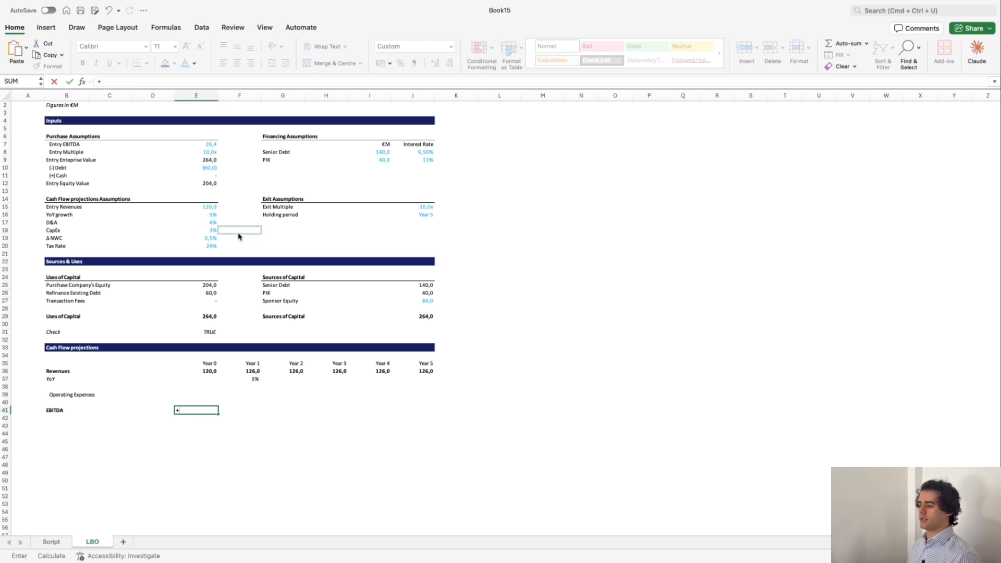
pyautogui.click(205, 146)
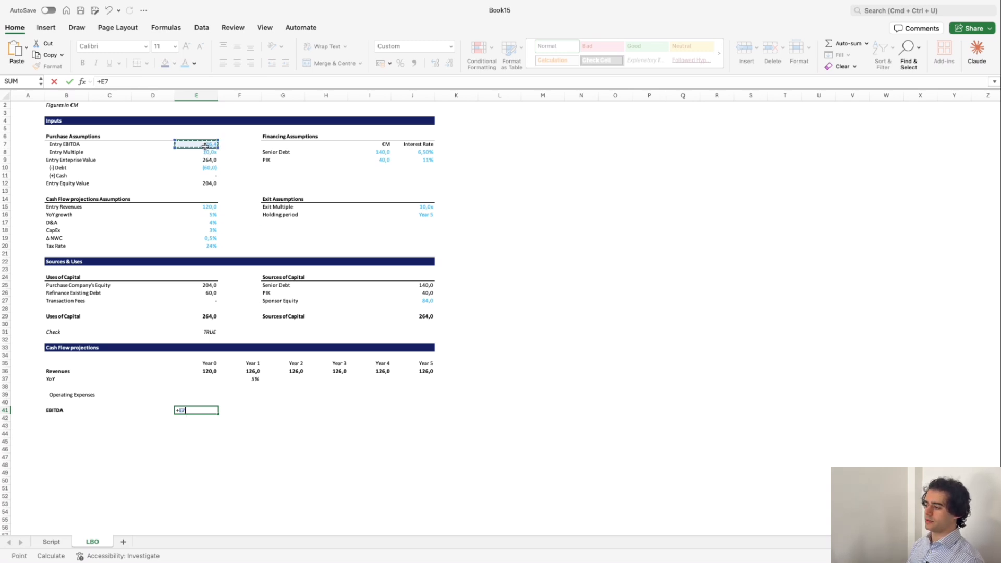
pyautogui.press('Return')
# Calculate Year 0 Operating Expenses in E39 as EBITDA minus Revenues with the formula +E41-E36.
pyautogui.press('Up')
pyautogui.press('Up')
pyautogui.press('Up')
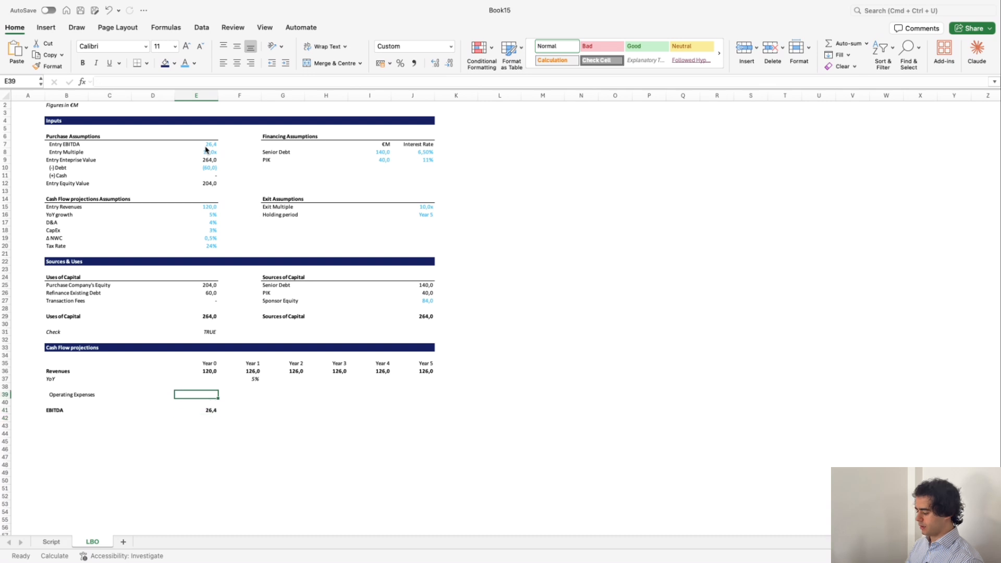
pyautogui.write('+')
pyautogui.press('Down')
pyautogui.press('Down')
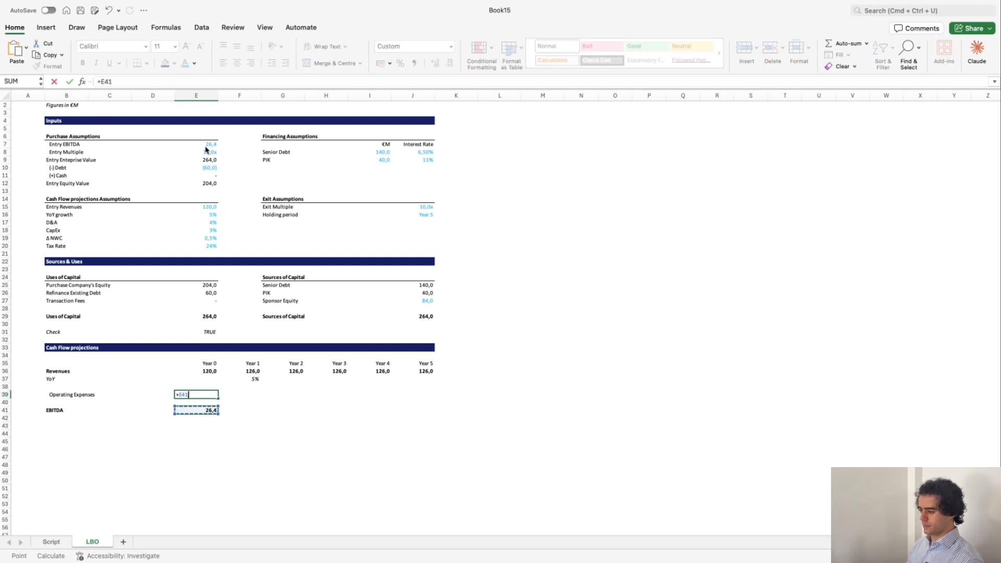
pyautogui.write('-')
pyautogui.press('Up')
pyautogui.press('Up')
pyautogui.press('Up')
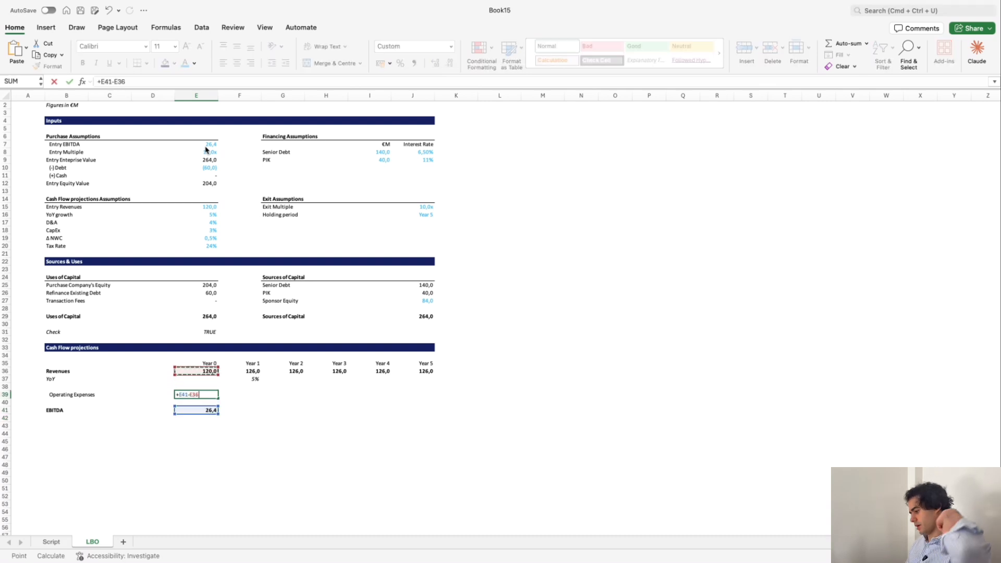
pyautogui.press('Return')
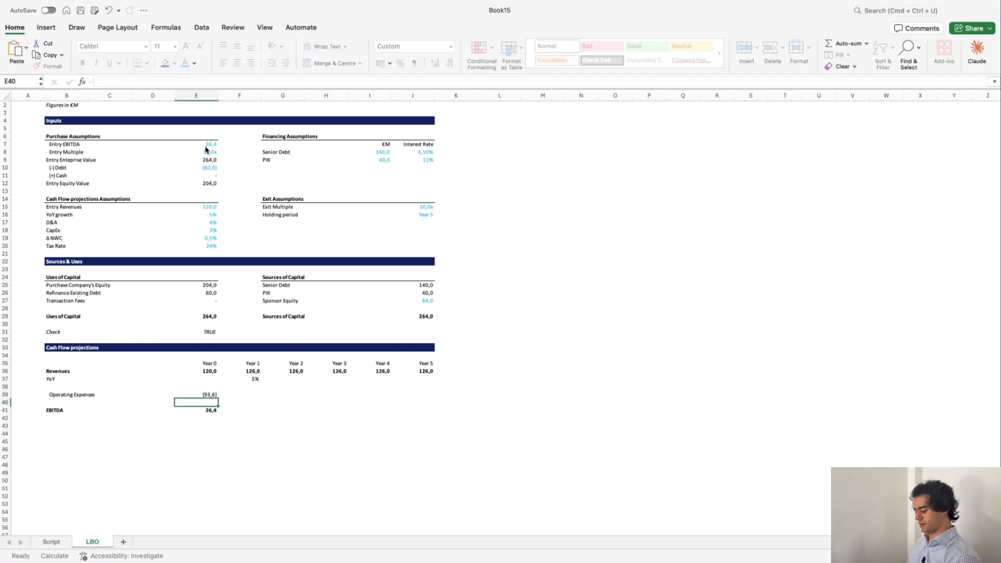
# Copy the Year 0 Operating Expenses formula across through Year 5.
pyautogui.press('Up')
pyautogui.press('super+c')
pyautogui.hotkey('shift', 'Right')
pyautogui.hotkey('shift', 'Right')
pyautogui.hotkey('shift', 'Right')
pyautogui.hotkey('shift', 'Right')
pyautogui.hotkey('shift', 'Right')
pyautogui.press('super+v')
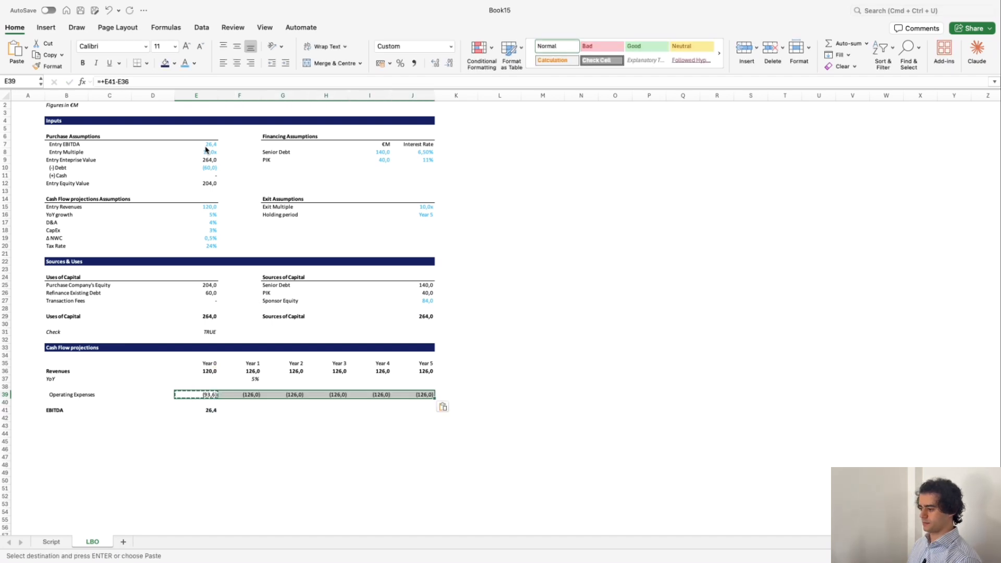
# Try to copy the Year 0 EBITDA link across through Year 5, and undo the paste.
pyautogui.press('Down')
pyautogui.press('Down')
pyautogui.press('Down')
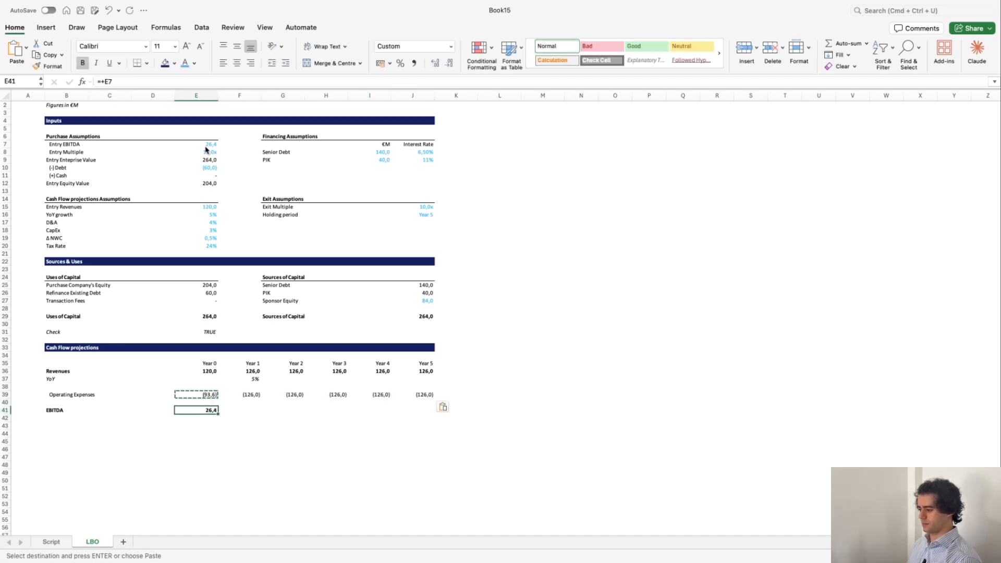
pyautogui.press('super+c')
pyautogui.hotkey('shift', 'Right')
pyautogui.hotkey('shift', 'Right')
pyautogui.hotkey('shift', 'Right')
pyautogui.hotkey('shift', 'Right')
pyautogui.hotkey('shift', 'Right')
pyautogui.press('super+v')
pyautogui.press('Left')
pyautogui.press('Left')
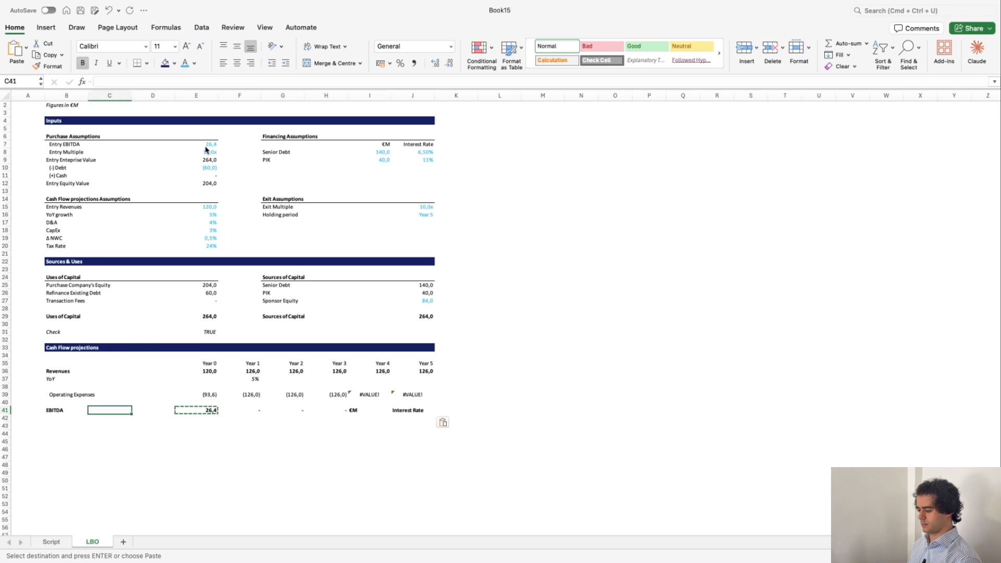
pyautogui.press('Right')
pyautogui.press('super+z')
pyautogui.press('Left')
pyautogui.press('Left')
pyautogui.press('Left')
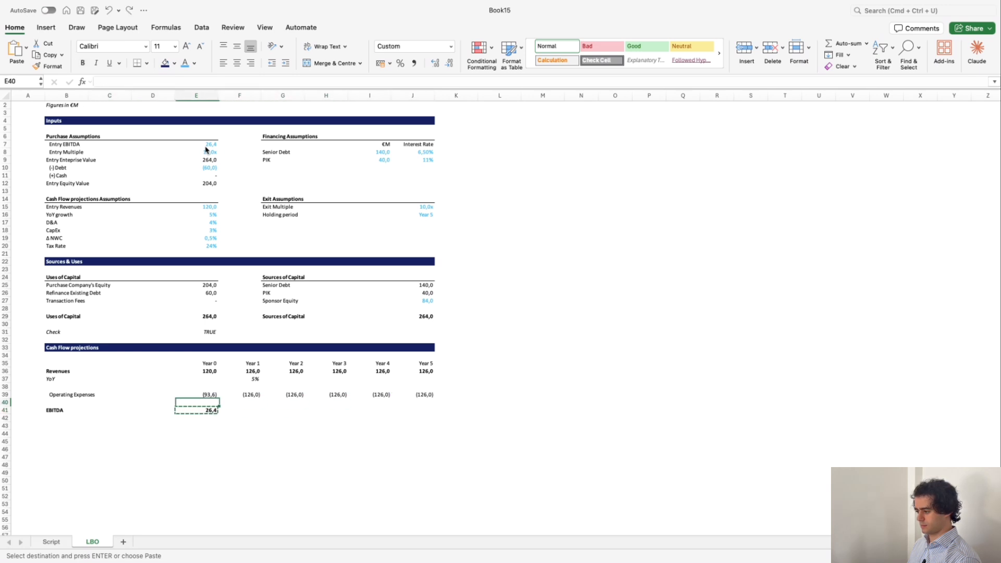
pyautogui.press('Escape')
# Add the row label "EBITDA %" in B42, directly below EBITDA.
pyautogui.press('Down')
pyautogui.press('Left')
pyautogui.press('Left')
pyautogui.press('Left')
pyautogui.write('EBITDA')
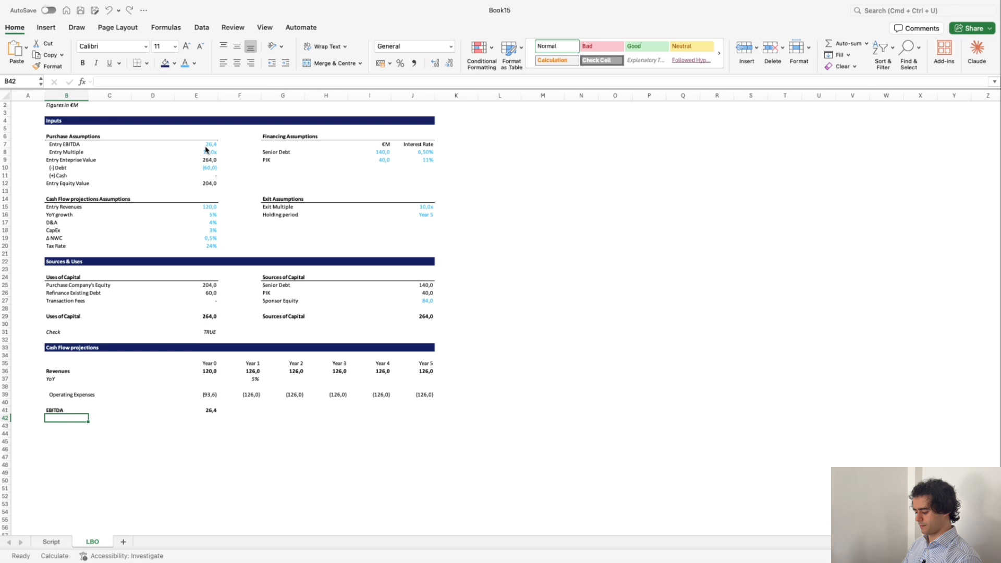
pyautogui.write(' %')
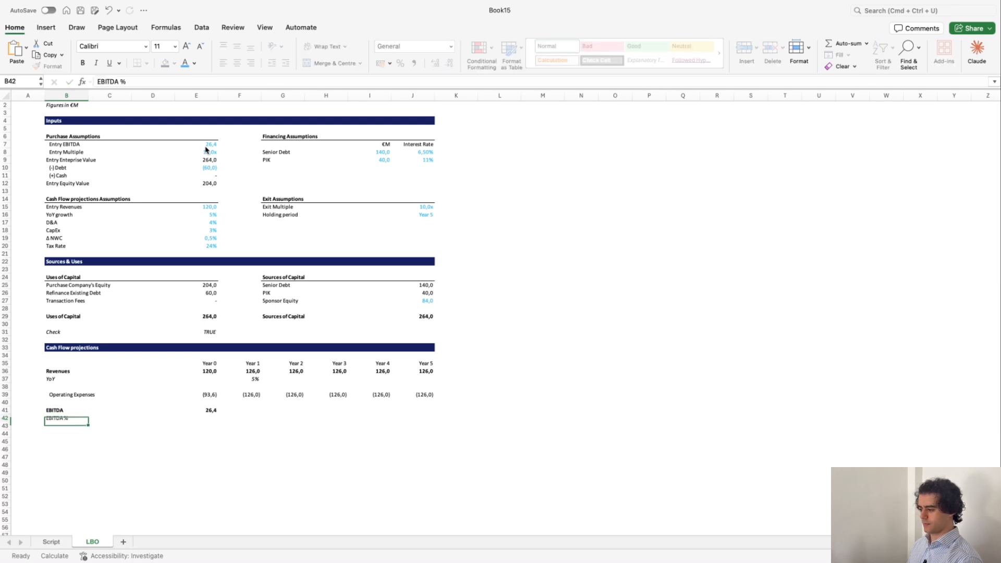
# Calculate the Year 0 EBITDA margin in E42 with the formula +E41/E36 and format it as a percentage.
pyautogui.press('Right')
pyautogui.press('Right')
pyautogui.press('Right')
pyautogui.write('+')
pyautogui.press('Up')
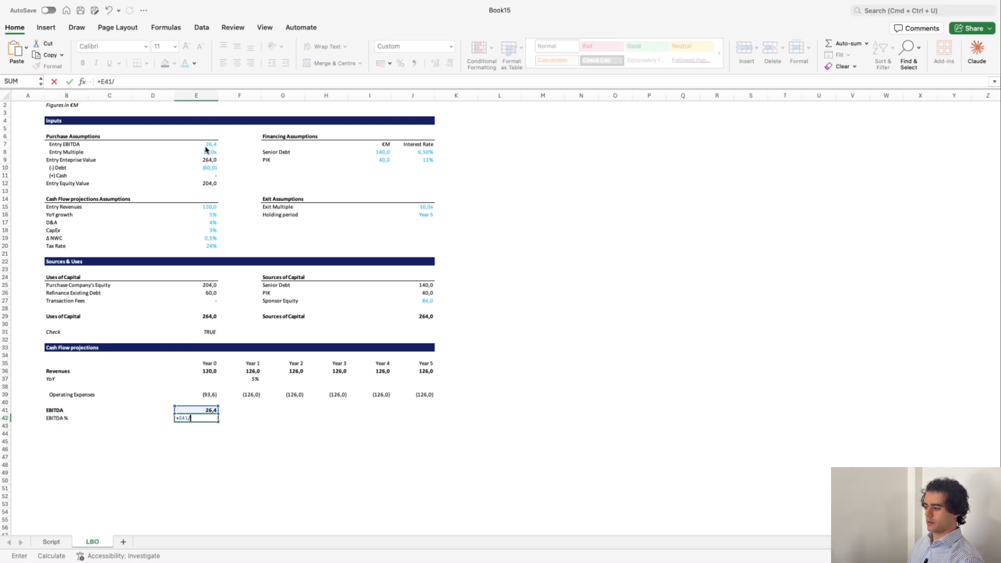
pyautogui.write('/')
pyautogui.press('Up')
pyautogui.press('Up')
pyautogui.press('Up')
pyautogui.press('Up')
pyautogui.press('Up')
pyautogui.press('Up')
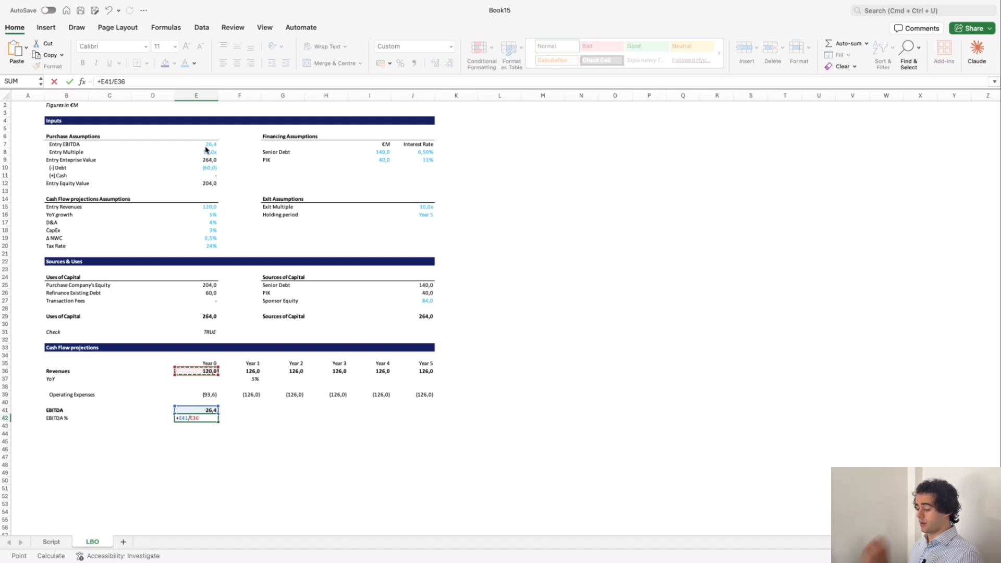
pyautogui.hotkey('ctrl', 'Return')
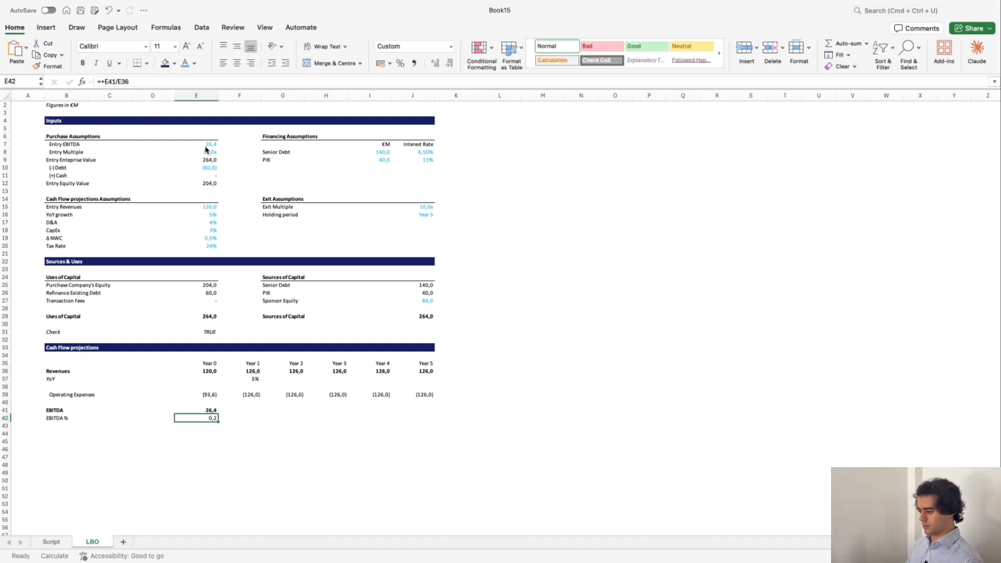
pyautogui.hotkey('ctrl', 'shift', '5')
# Set the Year 1 EBITDA % in F42 equal to the Year 0 margin in E42.
pyautogui.press('Right')
pyautogui.write('+')
pyautogui.press('Left')
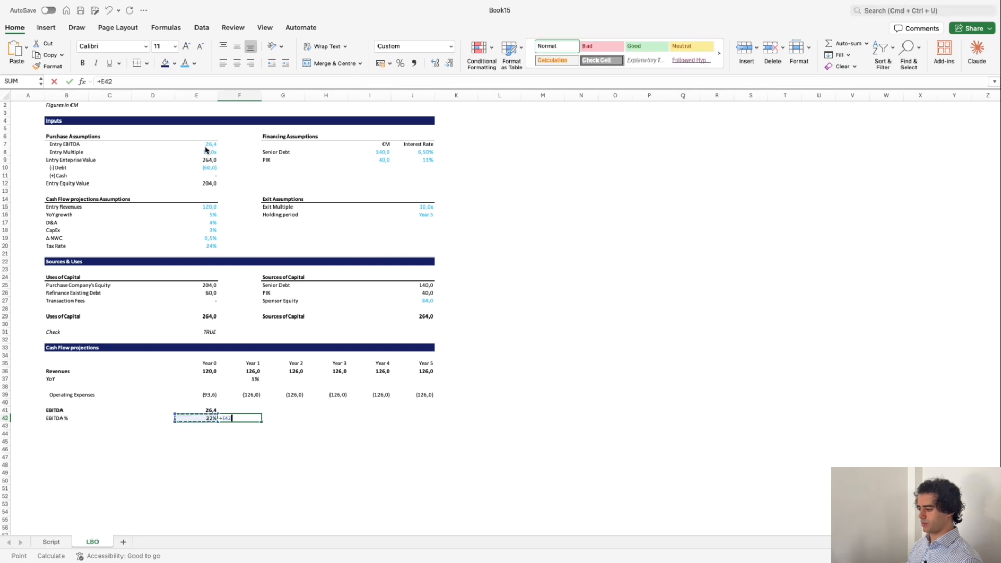
pyautogui.hotkey('ctrl', 'Return')
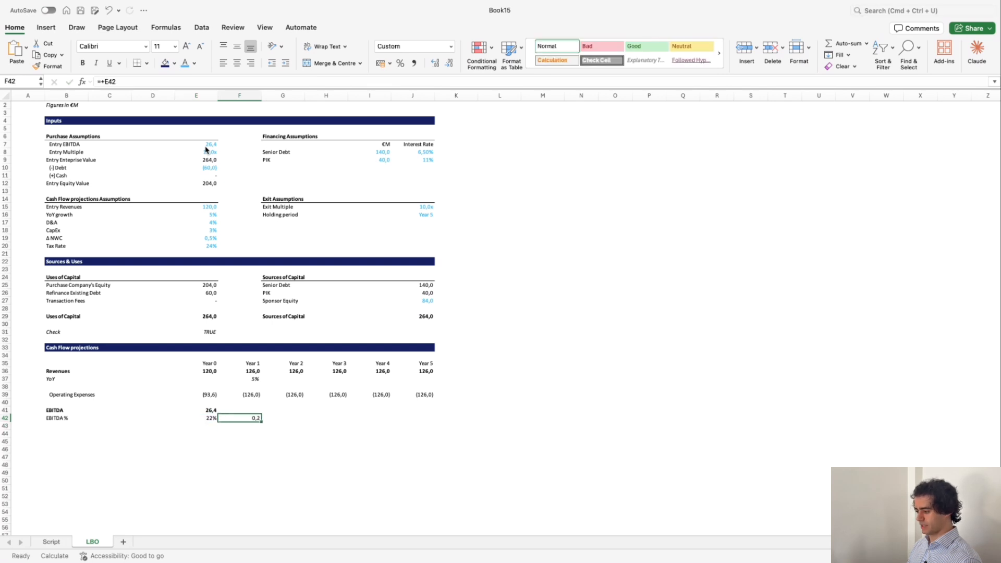
# Italicize the entire EBITDA % row.
pyautogui.hotkey('shift', 'Right')
pyautogui.hotkey('shift', 'Right')
pyautogui.hotkey('shift', 'Right')
pyautogui.hotkey('shift', 'Right')
pyautogui.press('Left')
pyautogui.hotkey('ctrl', 'c')
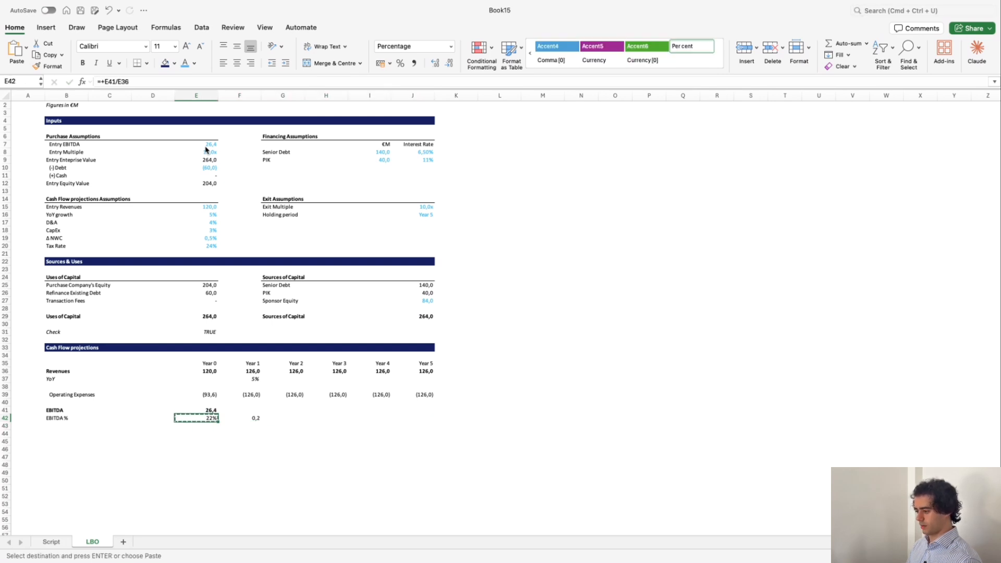
pyautogui.hotkey('shift', 'space')
pyautogui.hotkey('ctrl', 'i')
# Copy the Year 1 EBITDA % formula in F42 across to Year 5, through J42.
pyautogui.press('Right')
pyautogui.hotkey('shift', 'Right')
pyautogui.hotkey('shift', 'Left')
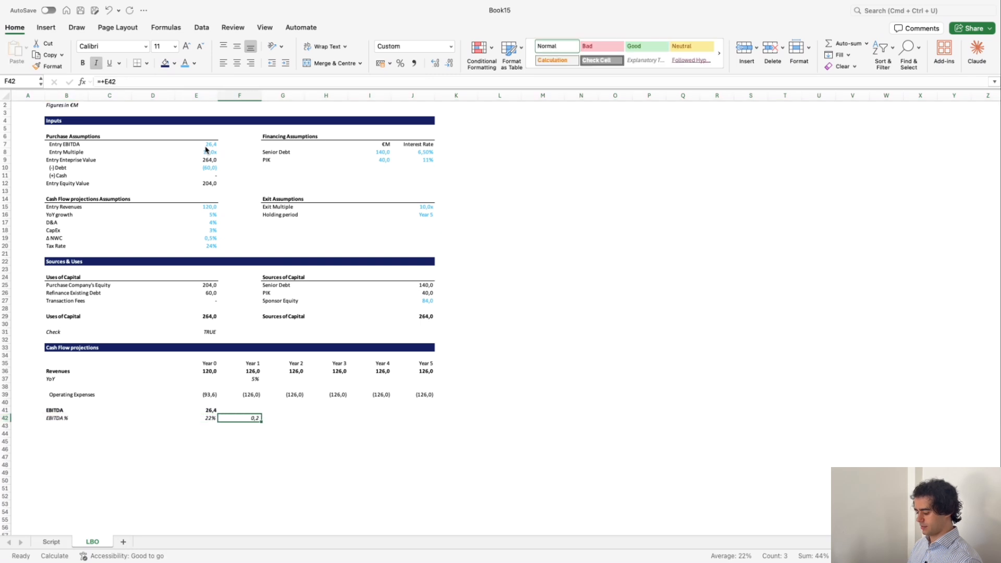
pyautogui.press('Left')
pyautogui.press('Right')
pyautogui.hotkey('ctrl', 'c')
pyautogui.hotkey('shift', 'Right')
pyautogui.hotkey('shift', 'Right')
pyautogui.hotkey('shift', 'Right')
pyautogui.hotkey('shift', 'Right')
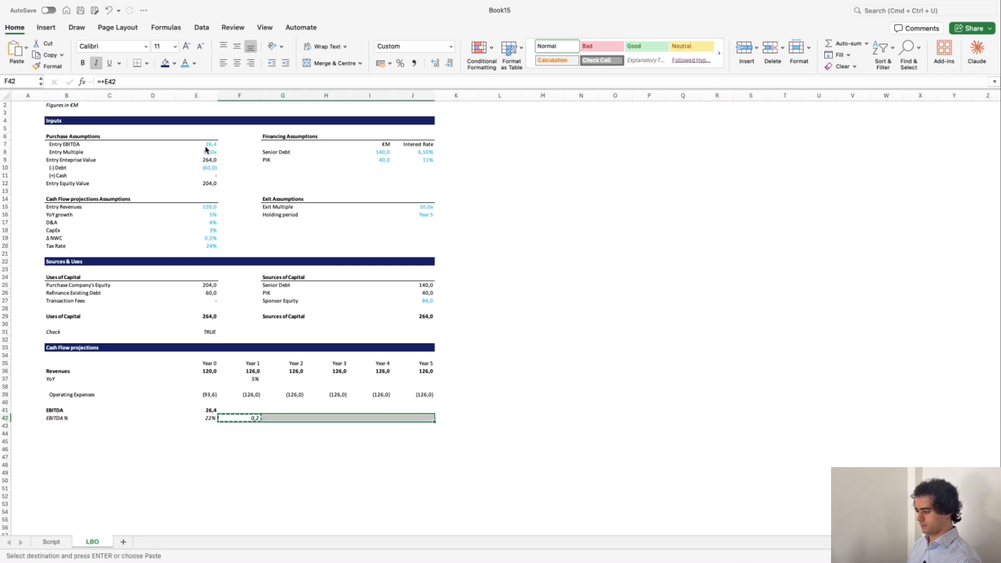
pyautogui.hotkey('ctrl', 'v')
# Format the Year 1 to Year 5 EBITDA % cells, F42:J42, as percentages.
pyautogui.press('Left')
pyautogui.press('Right')
pyautogui.hotkey('shift', 'Right')
pyautogui.hotkey('shift', 'Right')
pyautogui.hotkey('shift', 'Right')
pyautogui.hotkey('shift', 'Right')
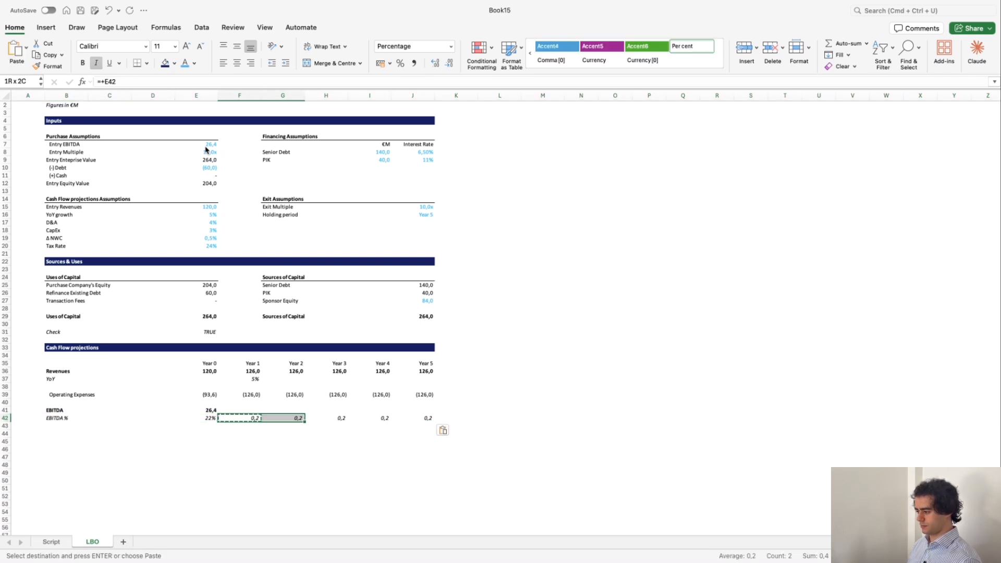
pyautogui.hotkey('ctrl', 'shift', '5')
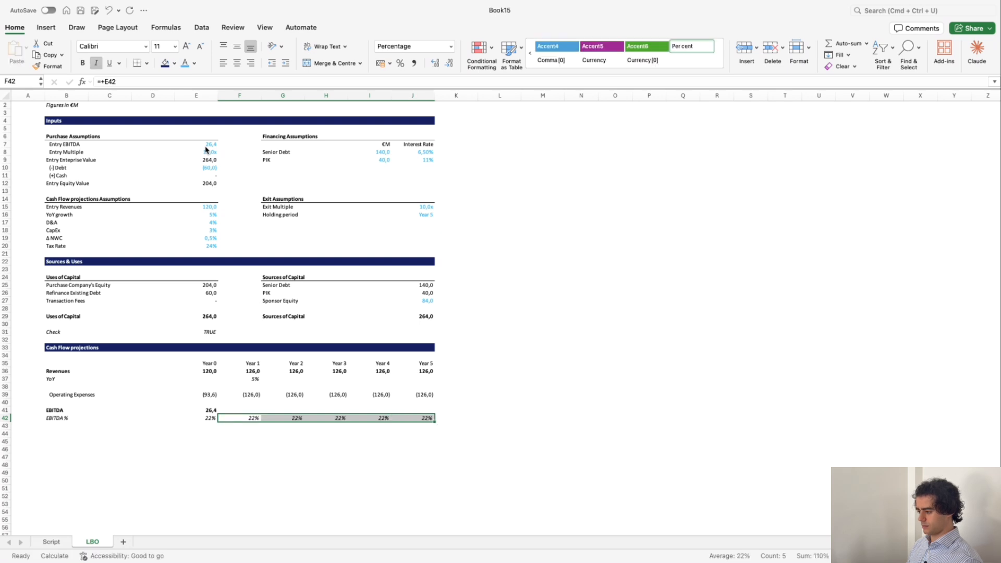
# Calculate Year 1 EBITDA in F41 as revenues times EBITDA margin with the formula +F36*F42.
pyautogui.press('Up')
pyautogui.write('+')
pyautogui.press('Up')
pyautogui.press('Up')
pyautogui.press('Up')
pyautogui.press('Up')
pyautogui.press('Up')
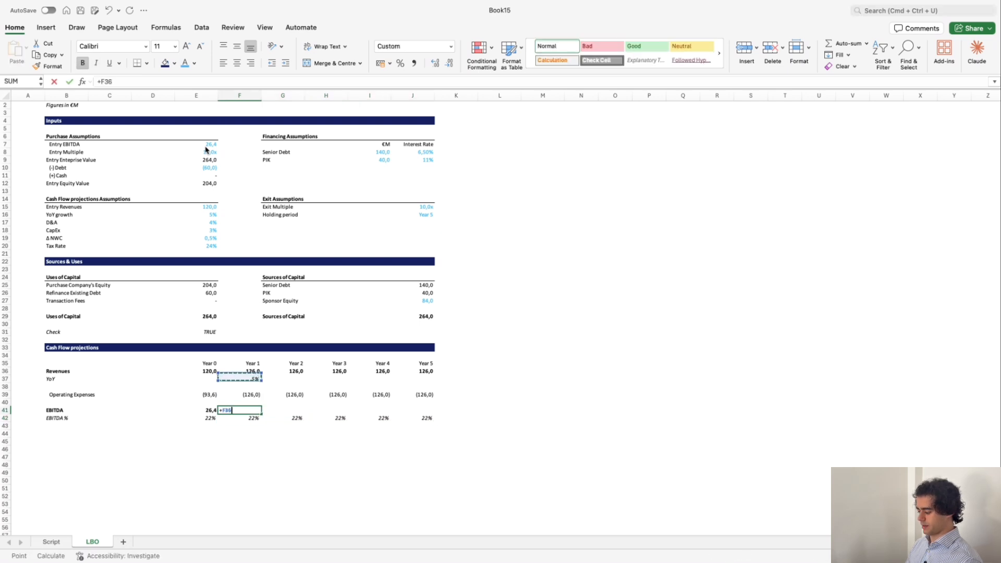
pyautogui.write('*')
pyautogui.press('Down')
pyautogui.hotkey('ctrl', 'Return')
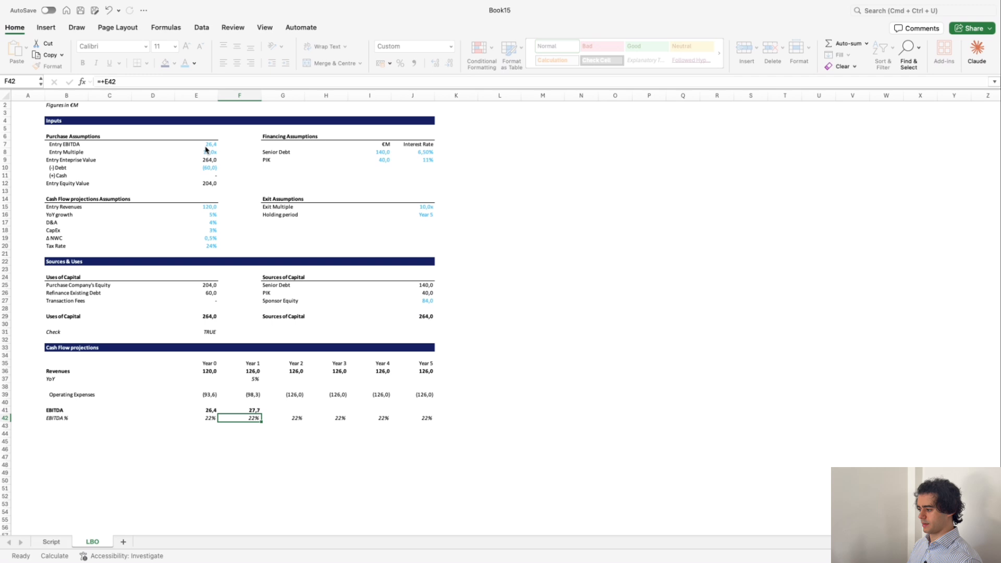
# Copy the Year 1 EBITDA formula in F41 across to Year 5, through J41.
pyautogui.press('super+c')
pyautogui.hotkey('shift', 'Right')
pyautogui.hotkey('shift', 'Right')
pyautogui.hotkey('shift', 'Right')
pyautogui.hotkey('shift', 'Right')
pyautogui.press('super+v')
# Add the indented row label "D&A" in B44, below the EBITDA % row.
pyautogui.press('Left')
pyautogui.press('Left')
pyautogui.press('Left')
pyautogui.press('Left')
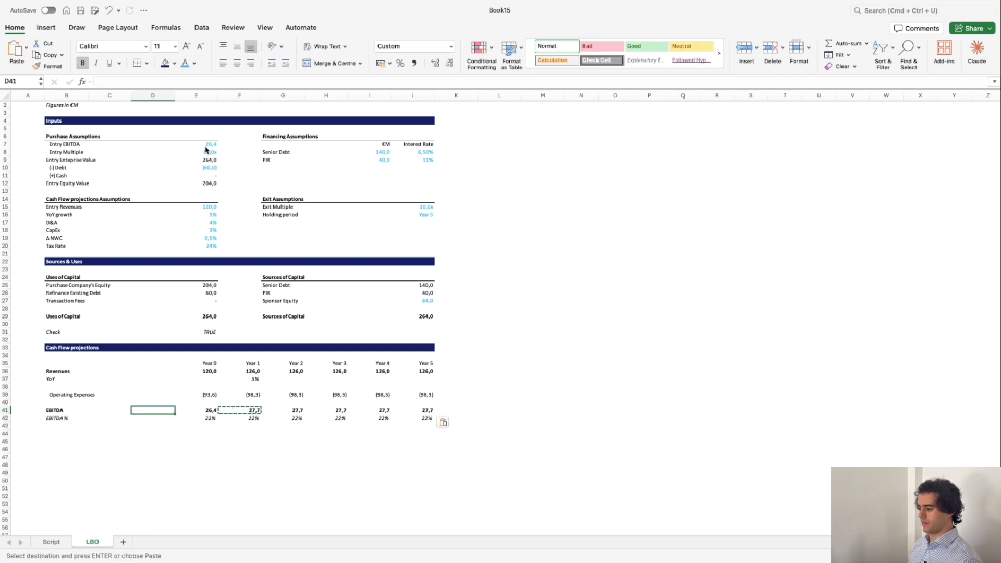
pyautogui.press('Down')
pyautogui.press('Down')
pyautogui.press('Down')
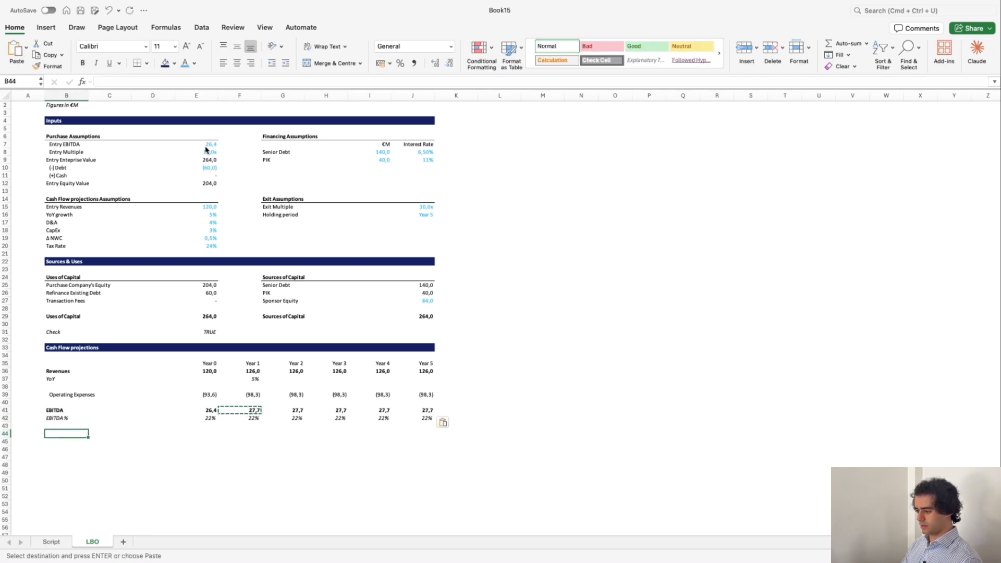
pyautogui.write('D&A')
pyautogui.hotkey('ctrl', 'Return')
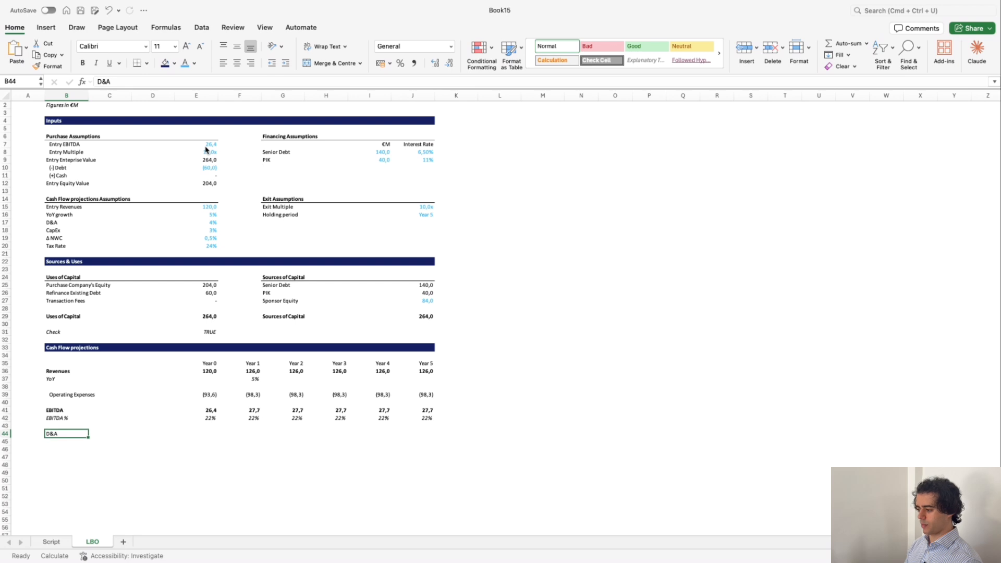
# Calculate Year 0 D&A in E44 as a negative share of revenues with the formula -$E$17*E36.
pyautogui.press('Right')
pyautogui.press('Right')
pyautogui.press('Right')
pyautogui.write('-')
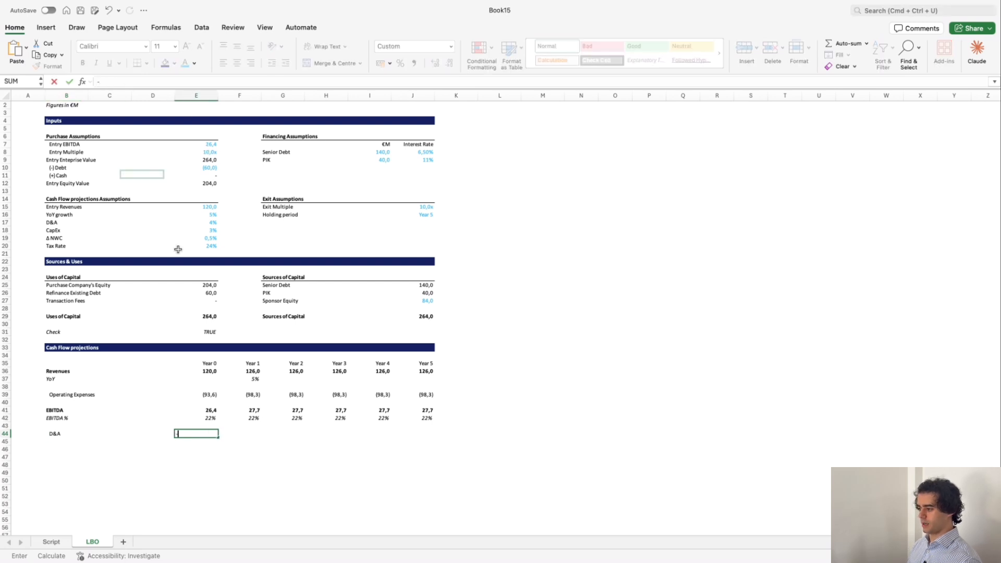
pyautogui.click(86, 224)
pyautogui.press('Right')
pyautogui.press('Right')
pyautogui.press('Right')
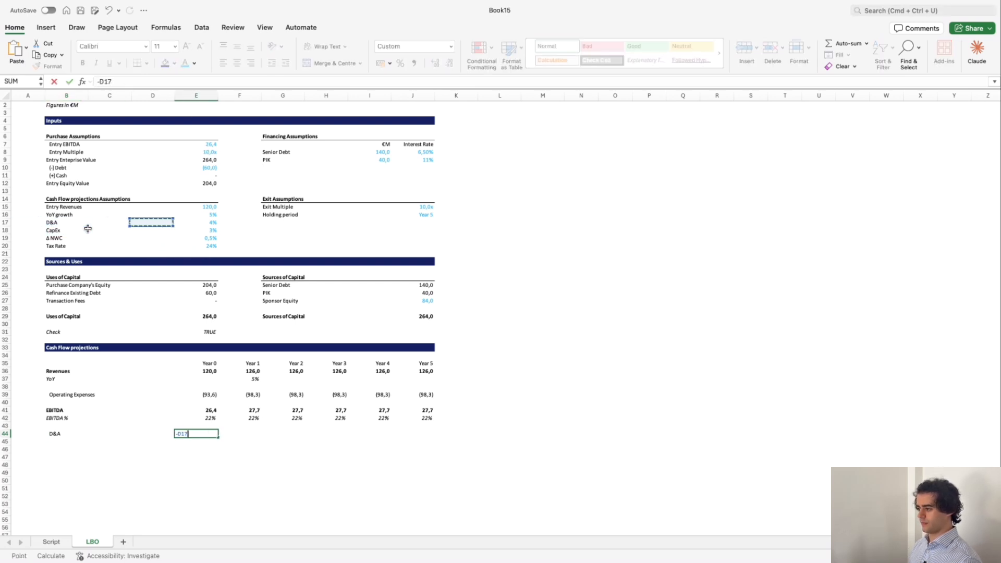
pyautogui.click(103, 78)
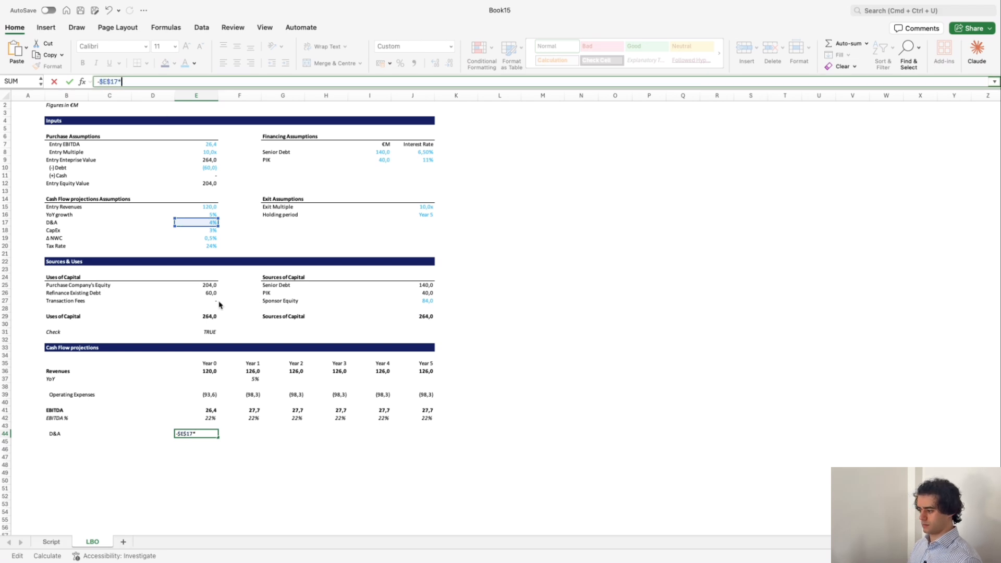
pyautogui.write('*')
pyautogui.click(208, 373)
pyautogui.hotkey('ctrl', 'Return')
# Copy the Year 0 D&A formula in E44 across to Year 5, through J44.
pyautogui.press('super+c')
pyautogui.hotkey('shift', 'Right')
pyautogui.hotkey('shift', 'Right')
pyautogui.hotkey('shift', 'Right')
pyautogui.hotkey('shift', 'Right')
pyautogui.hotkey('shift', 'Right')
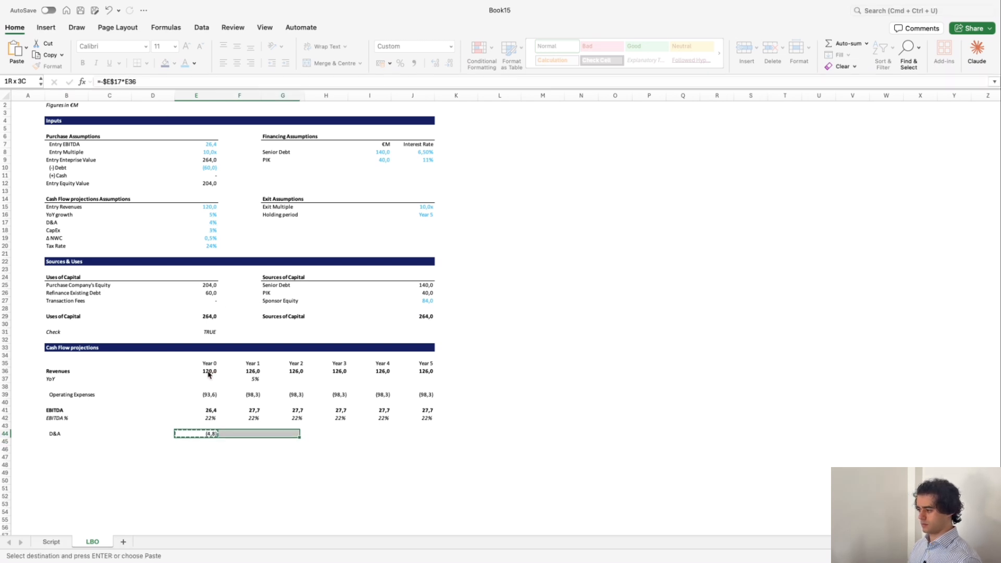
pyautogui.press('super+v')
# Add the row label "EBIT" in B46 and make the entire row bold.
pyautogui.press('Left')
pyautogui.press('Left')
pyautogui.press('Left')
pyautogui.press('Down')
pyautogui.press('Down')
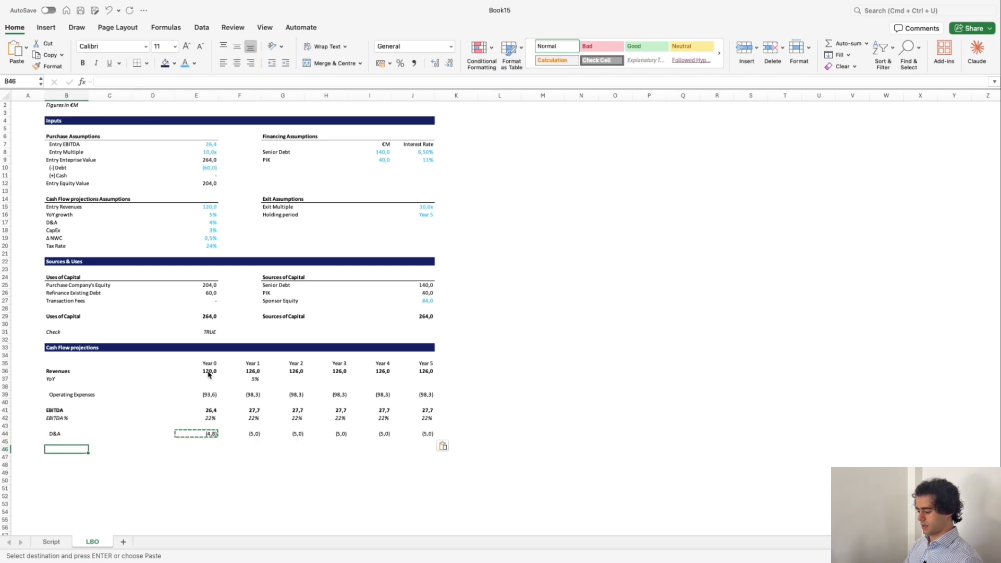
pyautogui.write('EBIT')
pyautogui.press('Return')
pyautogui.press('Up')
pyautogui.hotkey('shift', 'space')
pyautogui.press('super+b')
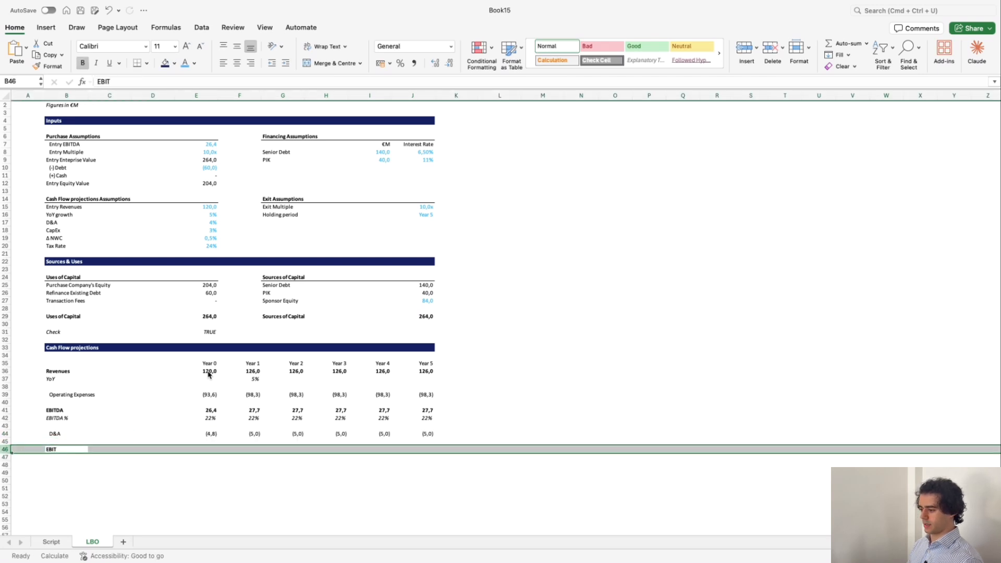
# Calculate Year 0 EBIT in E46 as EBITDA plus the negative D&A with the formula +E41+E44.
pyautogui.press('Right')
pyautogui.press('Right')
pyautogui.press('Right')
pyautogui.write('+')
pyautogui.press('Up')
pyautogui.press('Up')
pyautogui.press('Up')
pyautogui.press('Up')
pyautogui.press('Up')
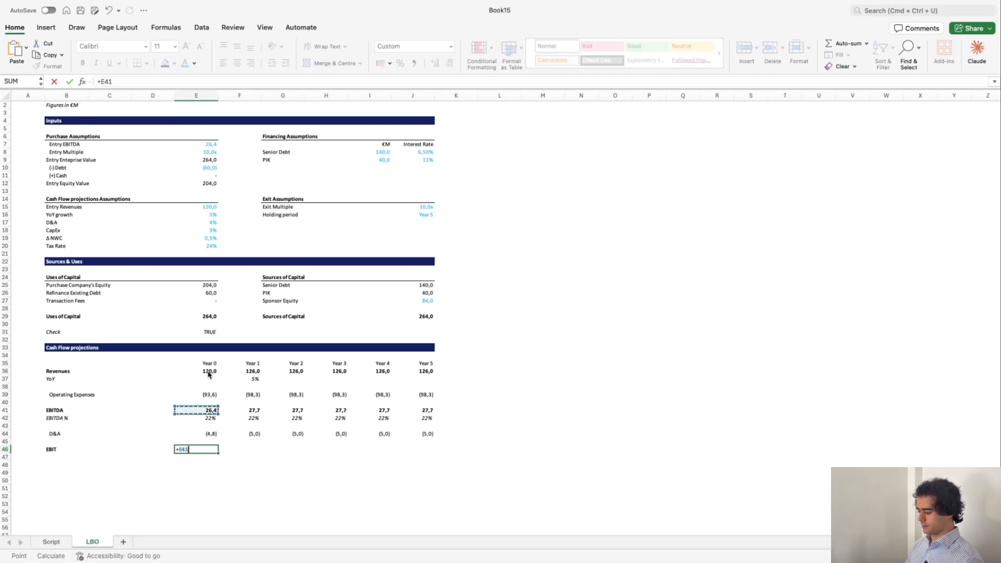
pyautogui.write('+')
pyautogui.press('Up')
pyautogui.press('Up')
pyautogui.press('Return')
# Copy the Year 0 EBIT formula in E46 across to Year 5, through J46.
pyautogui.press('Up')
pyautogui.press('super+c')
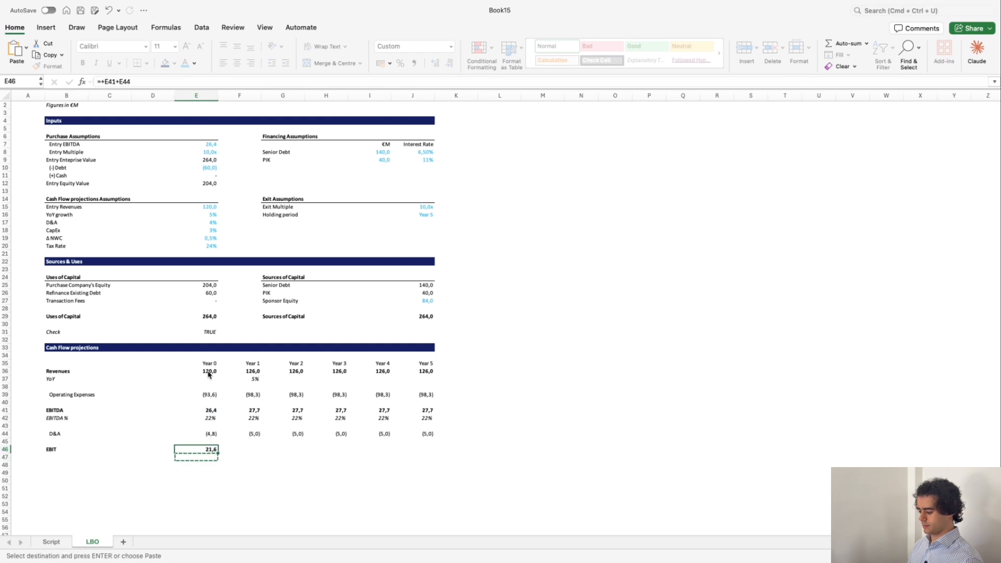
pyautogui.hotkey('shift', 'Right')
pyautogui.hotkey('shift', 'Right')
pyautogui.hotkey('shift', 'Right')
pyautogui.hotkey('shift', 'Right')
pyautogui.hotkey('shift', 'Right')
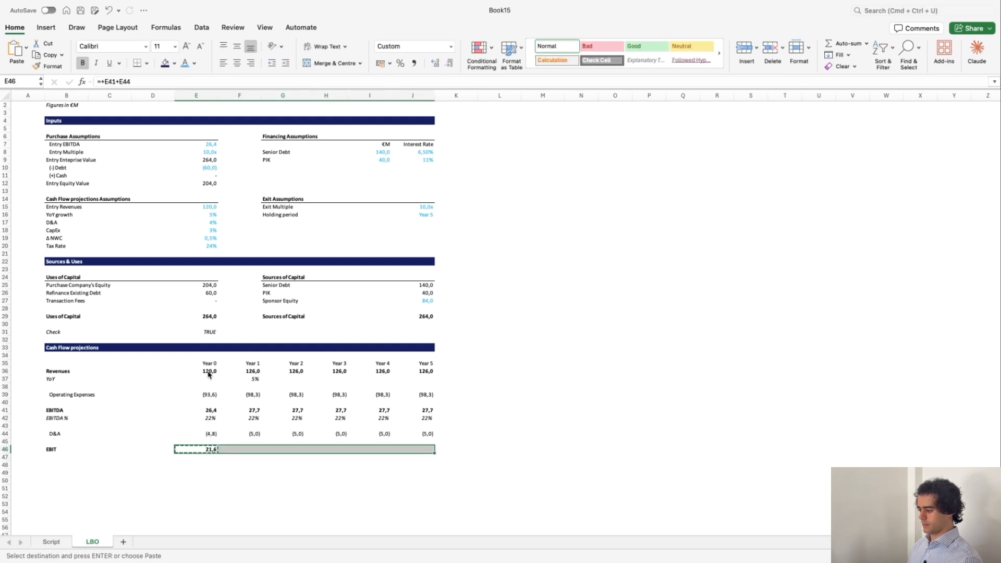
pyautogui.press('super+v')
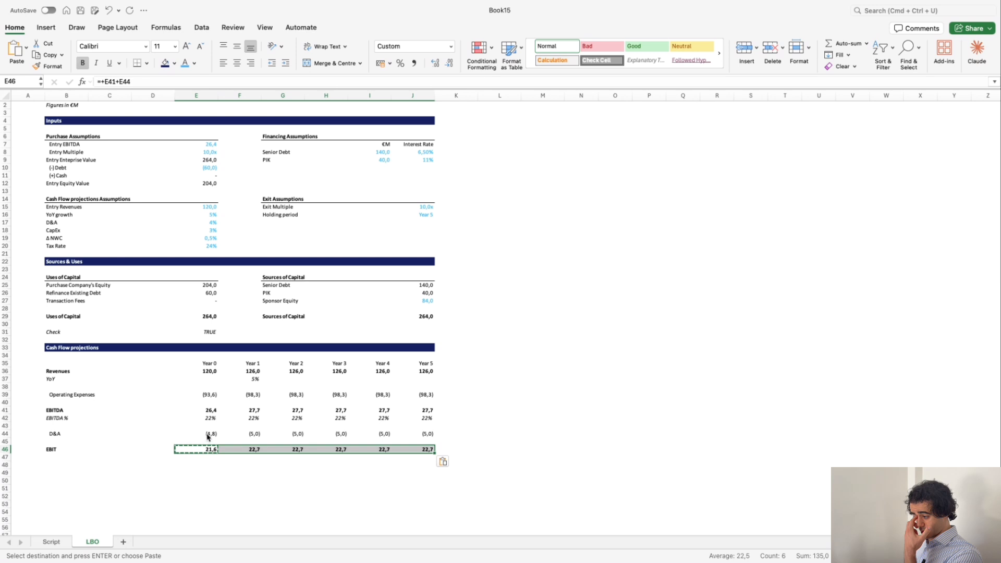
# Add the indented row label "Interest Expenses" in B48, below EBIT.
pyautogui.press('Left')
pyautogui.press('Left')
pyautogui.press('Left')
pyautogui.press('Down')
pyautogui.press('Down')
pyautogui.write('I')
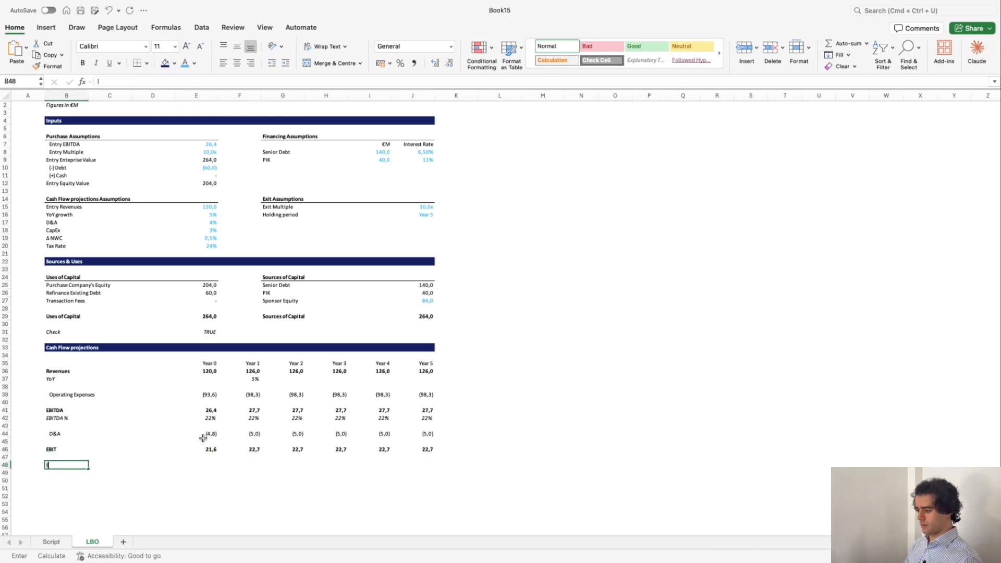
pyautogui.write('nterest Ex')
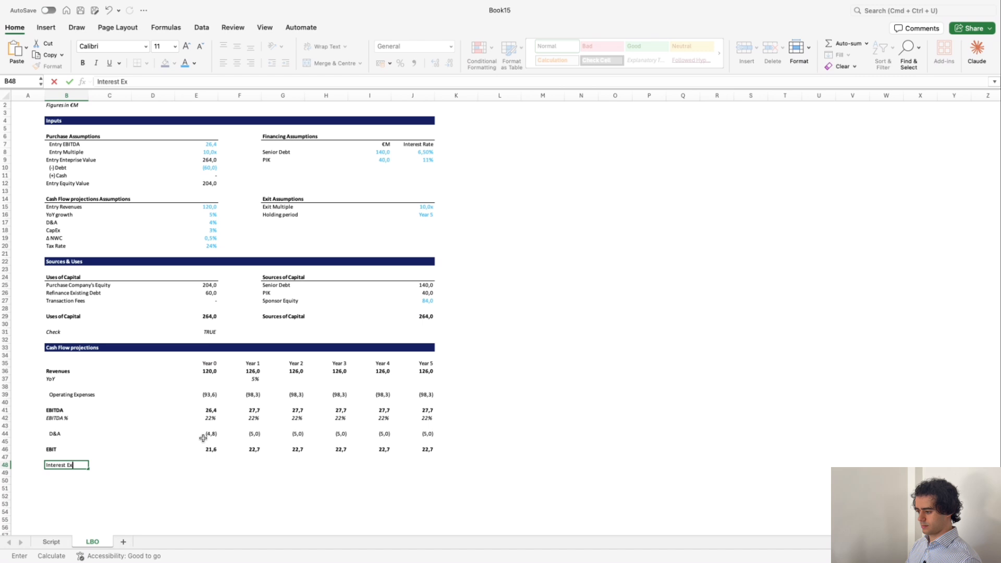
pyautogui.write('penses')
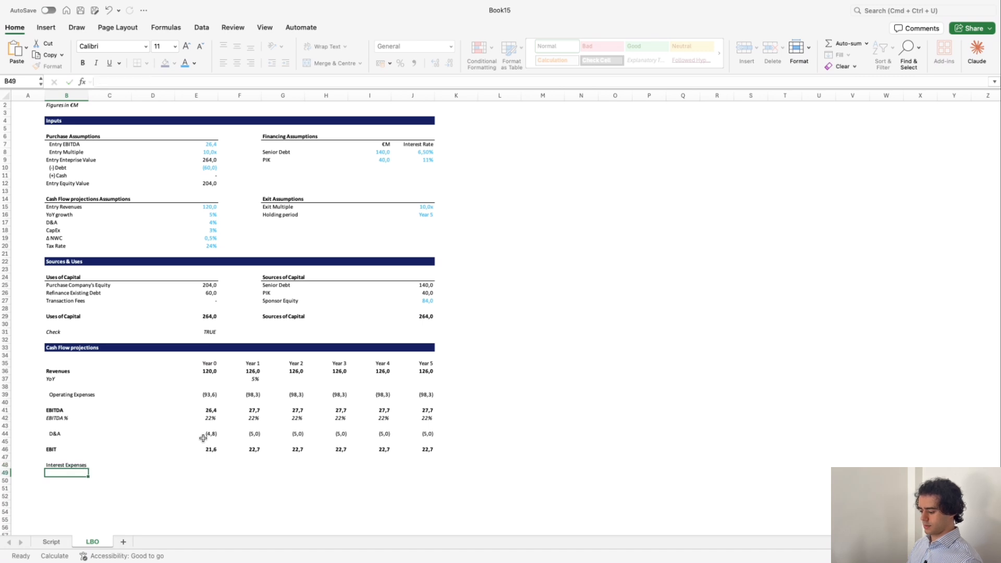
pyautogui.press('Return')
pyautogui.hotkey('ctrl', 'alt', 'Tab')
# Shade the Year 0 cells E48:E58 with a light grey fill.
pyautogui.press('Right')
pyautogui.press('Right')
pyautogui.press('Right')
pyautogui.press('Right')
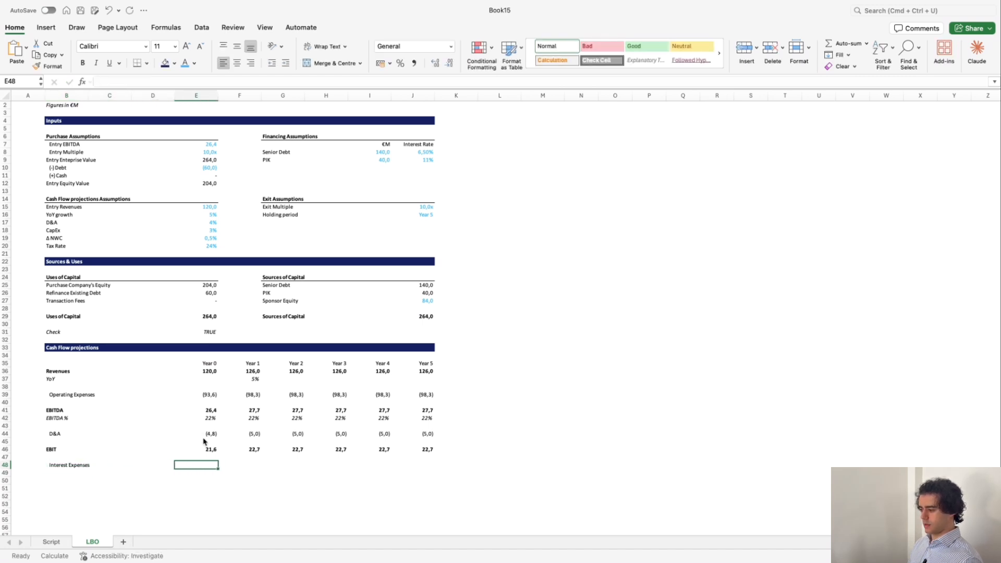
pyautogui.scroll(-5, 203, 442)
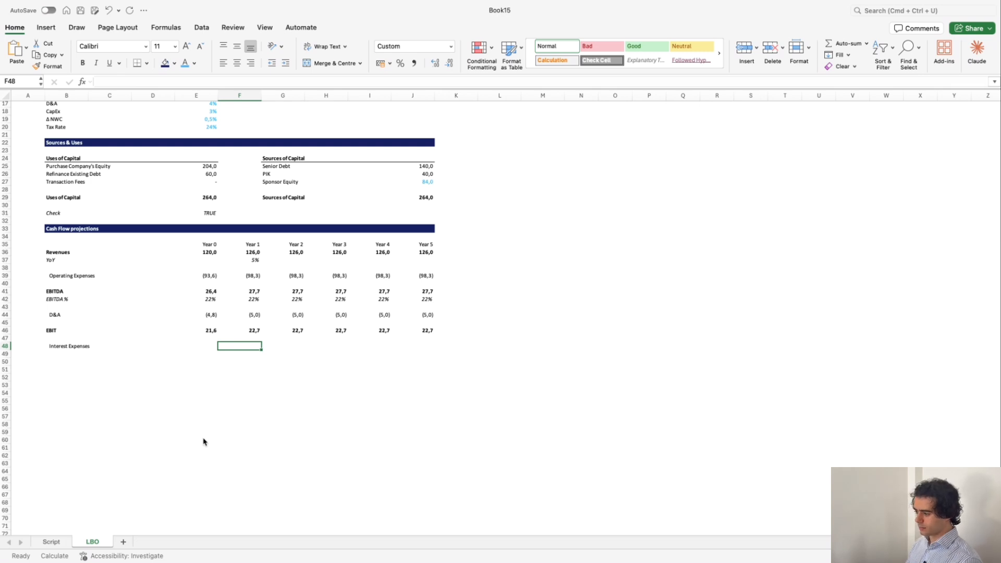
pyautogui.press('Left')
pyautogui.hotkey('shift', 'Down')
pyautogui.hotkey('shift', 'Down')
pyautogui.hotkey('shift', 'Down')
pyautogui.hotkey('shift', 'Down')
pyautogui.hotkey('shift', 'Down')
pyautogui.hotkey('shift', 'Down')
pyautogui.hotkey('shift', 'Down')
pyautogui.hotkey('shift', 'Down')
pyautogui.hotkey('shift', 'Down')
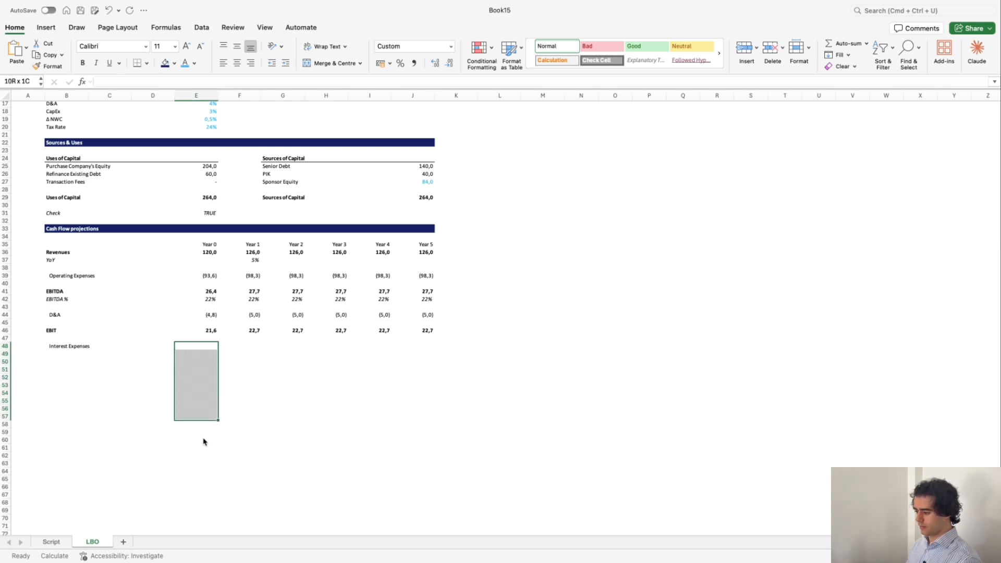
pyautogui.hotkey('shift', 'Down')
pyautogui.hotkey('alt', 'h')
pyautogui.press('h')
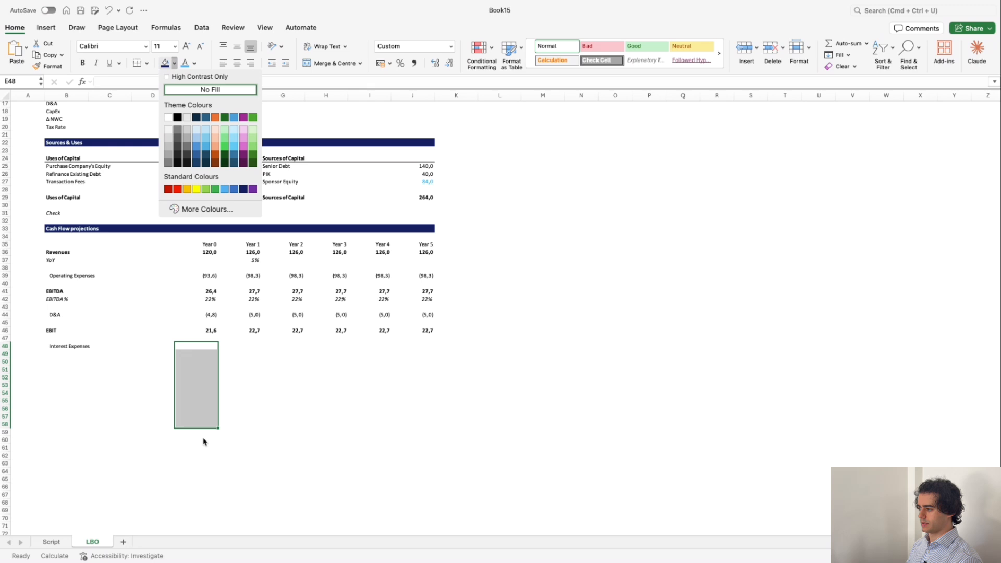
pyautogui.press('Return')
# Add the row label "EBT" in B50, below Interest Expenses.
pyautogui.press('Left')
pyautogui.press('Left')
pyautogui.press('Left')
pyautogui.press('Down')
pyautogui.press('Down')
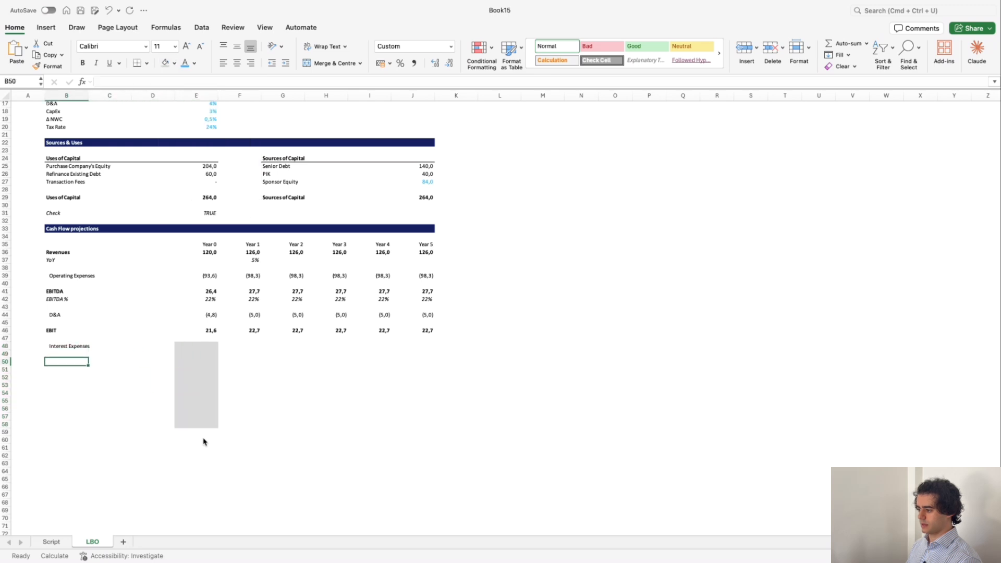
pyautogui.press('Right')
pyautogui.press('Left')
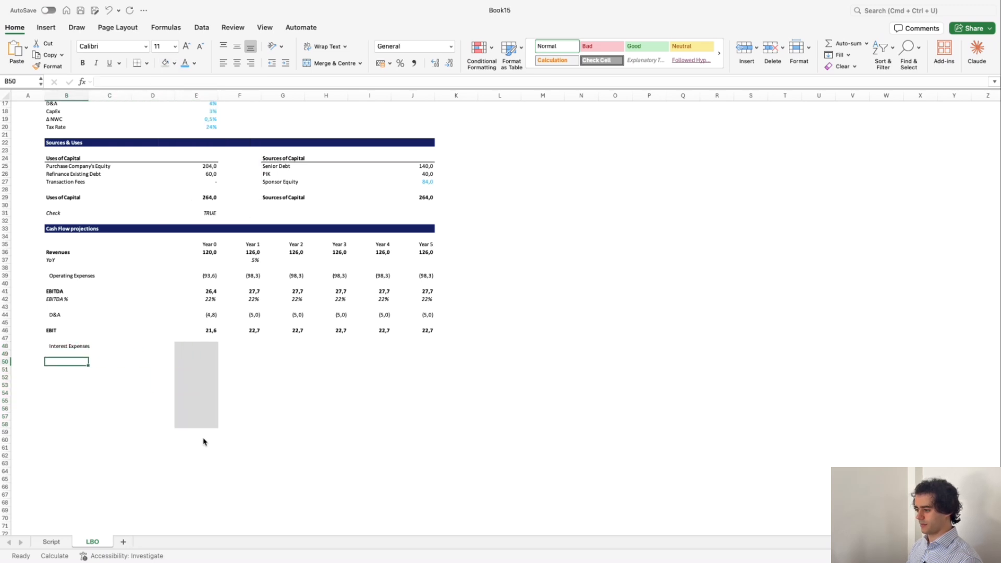
pyautogui.write('EB')
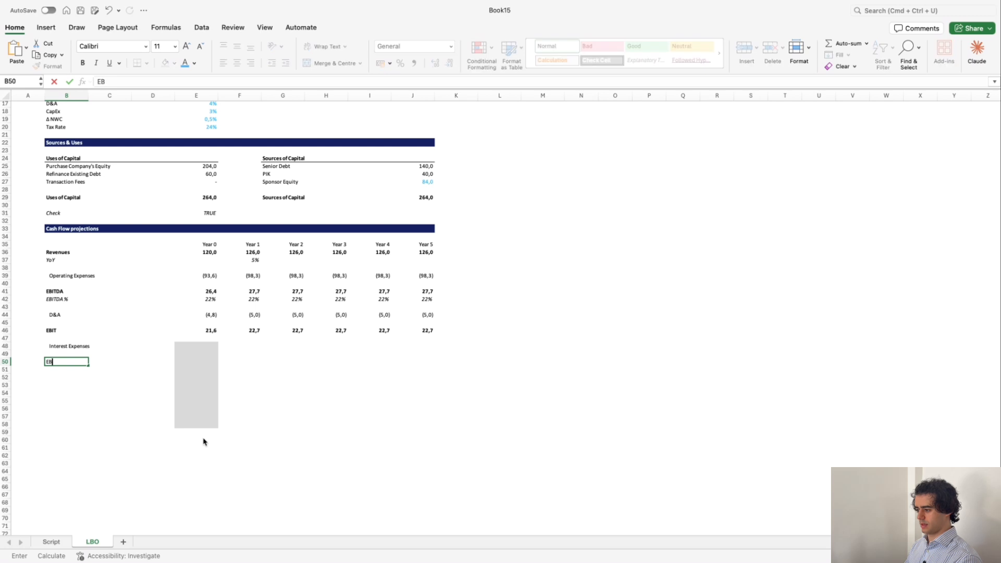
# Calculate Year 1 EBT in F50 from EBIT and interest expenses with the formula +F46+F48.
pyautogui.press('Right')
pyautogui.press('Right')
pyautogui.press('Right')
pyautogui.press('Right')
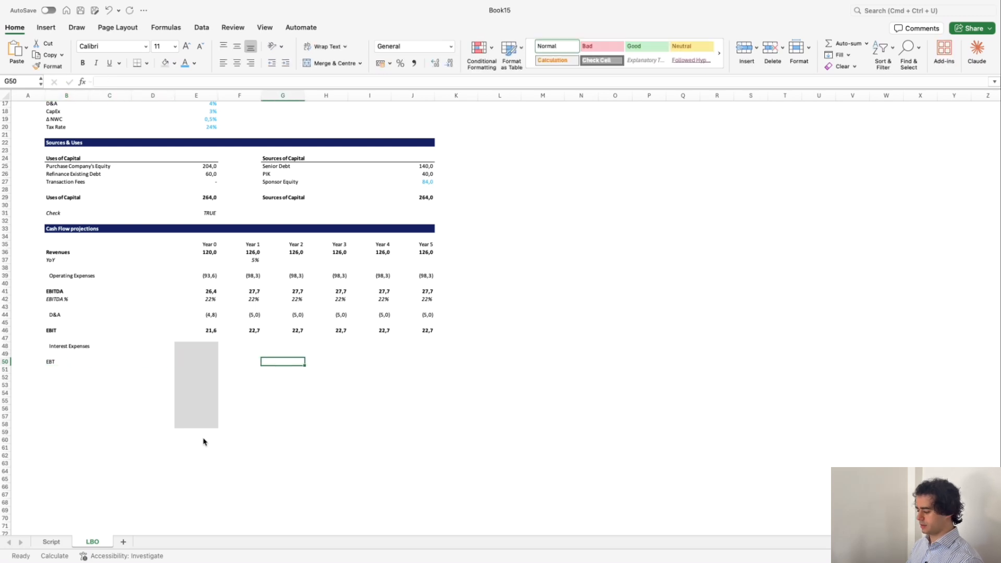
pyautogui.write('+')
pyautogui.press('Up')
pyautogui.press('Up')
pyautogui.press('Up')
pyautogui.press('Up')
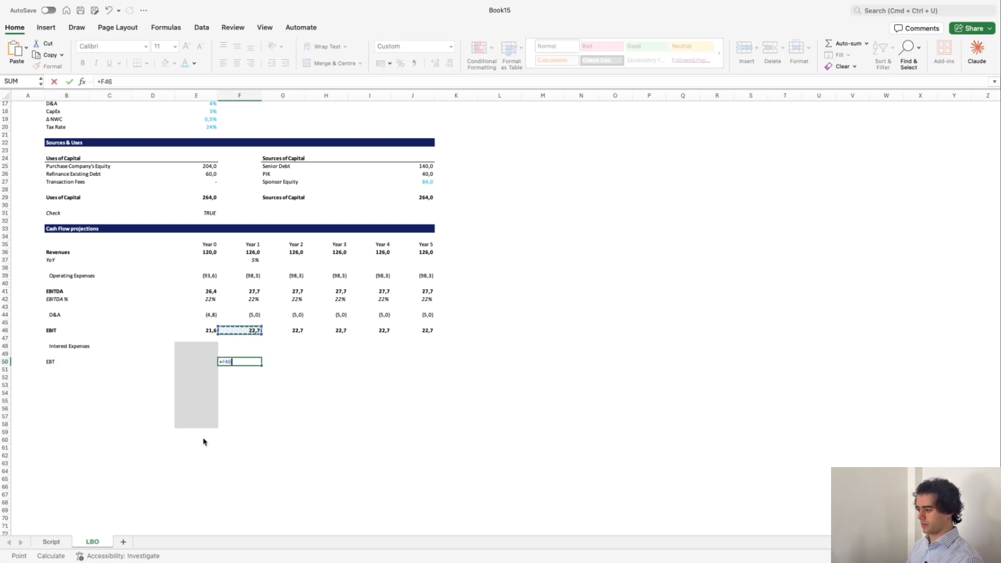
pyautogui.write('+')
pyautogui.press('Up')
pyautogui.press('Up')
pyautogui.press('Return')
# Copy the Year 1 EBT formula in F50 across to Year 5, through J50.
pyautogui.press('Up')
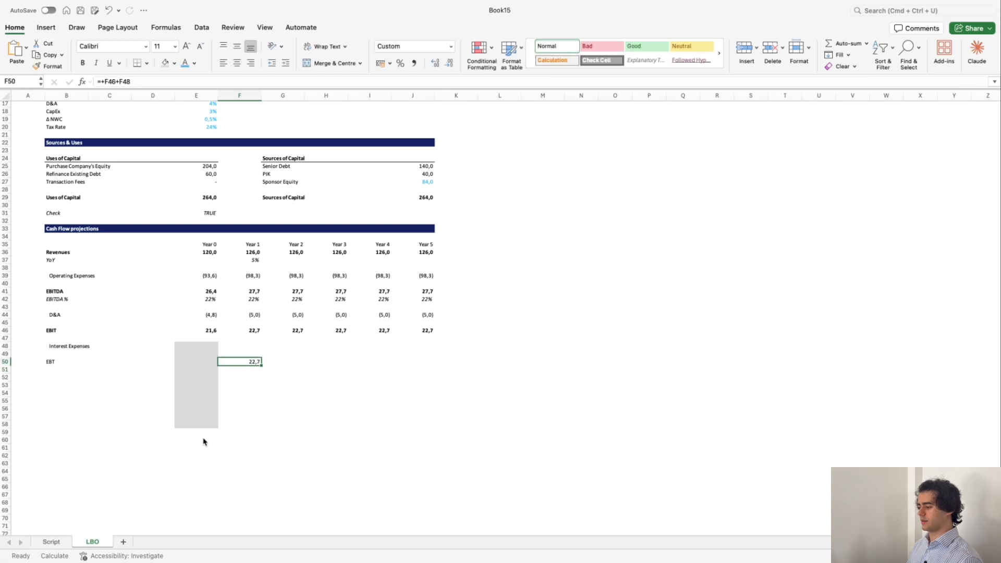
pyautogui.press('super+c')
pyautogui.hotkey('shift', 'Right')
pyautogui.hotkey('shift', 'Right')
pyautogui.hotkey('shift', 'Right')
pyautogui.hotkey('shift', 'Right')
pyautogui.press('super+v')
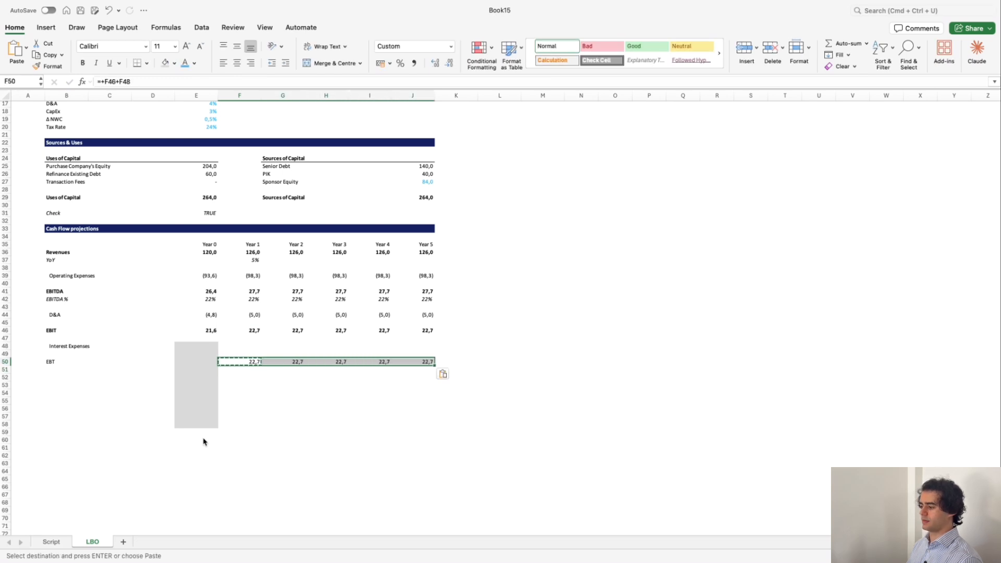
pyautogui.press('Escape')
pyautogui.press('Left')
pyautogui.press('Left')
pyautogui.press('Left')
pyautogui.press('Left')
pyautogui.press('Down')
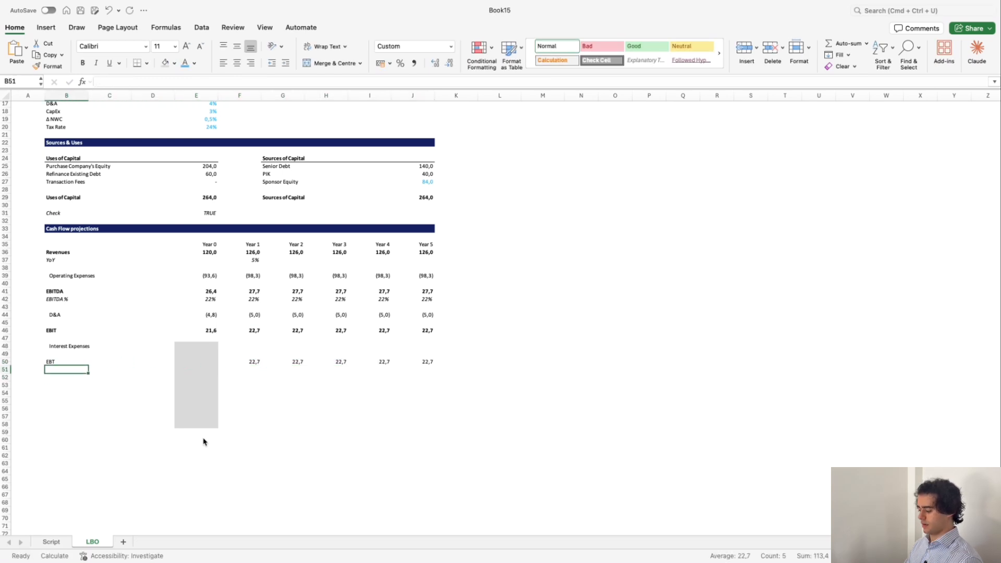
# Make the EBT row (row 50) bold.
pyautogui.press('Up')
pyautogui.hotkey('shift', 'space')
pyautogui.press('super+b')
# Add the indented row label "Taxes" in B52, below EBT.
pyautogui.press('Down')
pyautogui.press('Down')
pyautogui.press('Down')
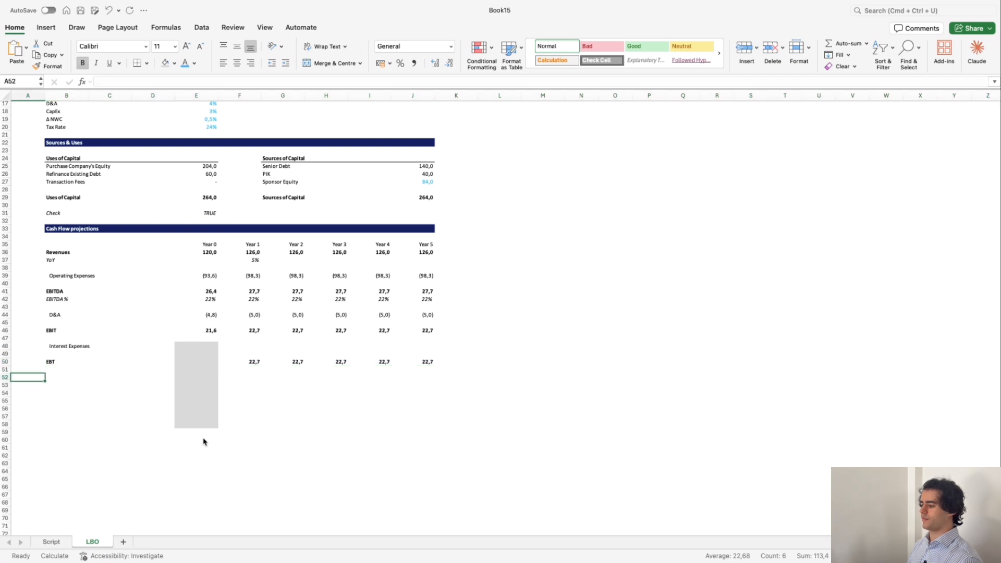
pyautogui.press('Up')
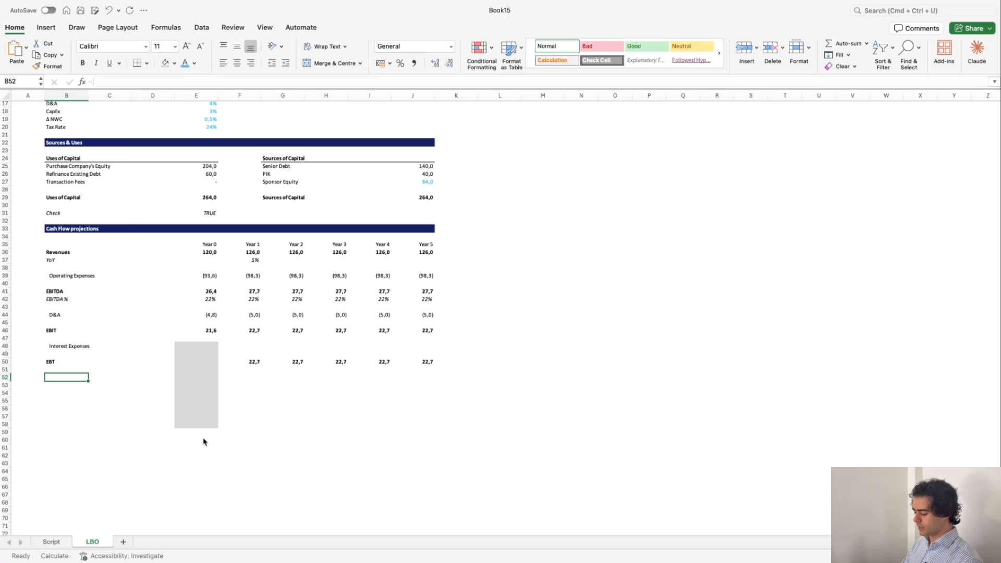
pyautogui.write('Taxes')
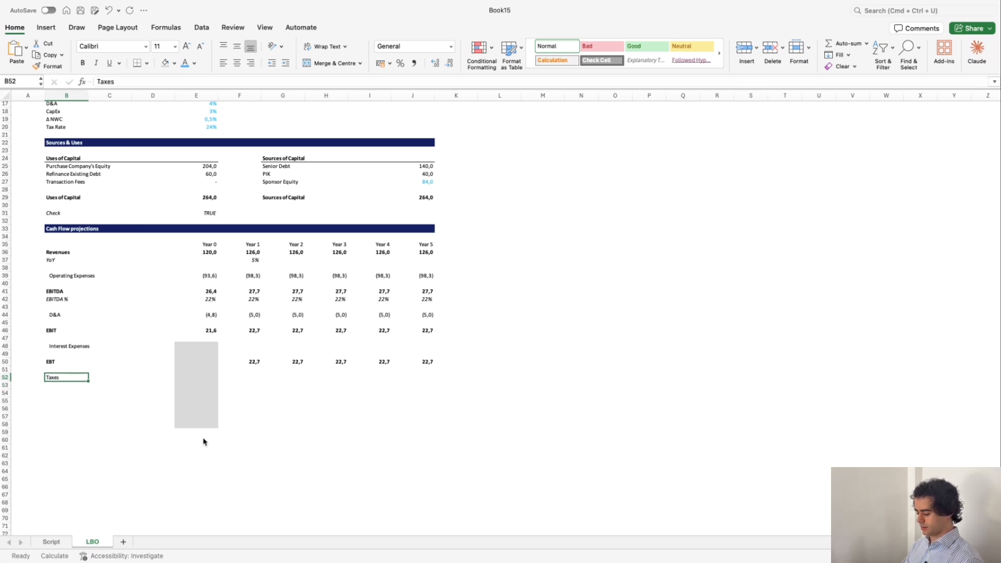
# Calculate Year 1 taxes in F52 from the tax rate and EBT with the formula -$E$20*F50.
pyautogui.press('Tab')
pyautogui.press('Tab')
pyautogui.press('Tab')
pyautogui.press('Tab')
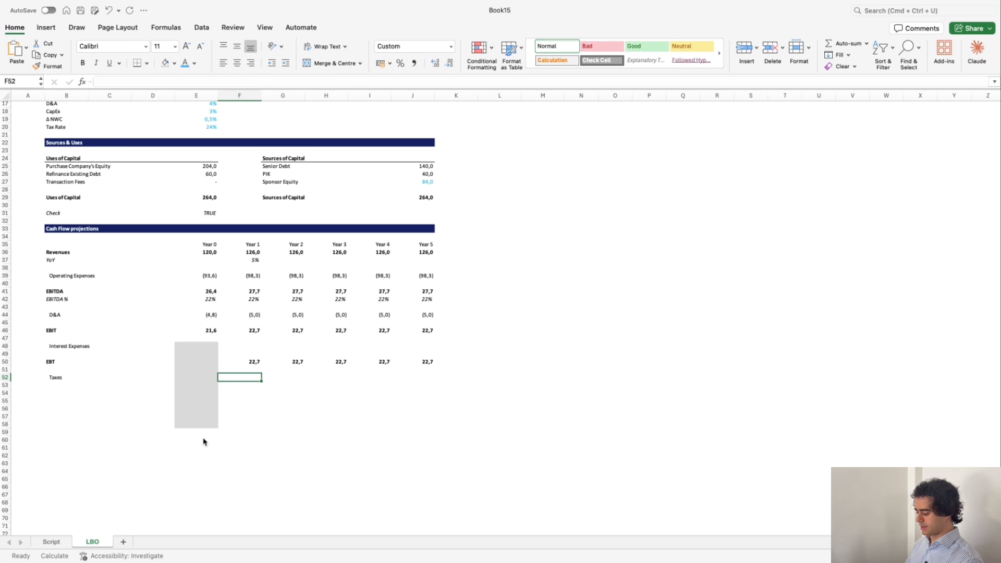
pyautogui.write('-')
pyautogui.scroll(2, 224, 141)
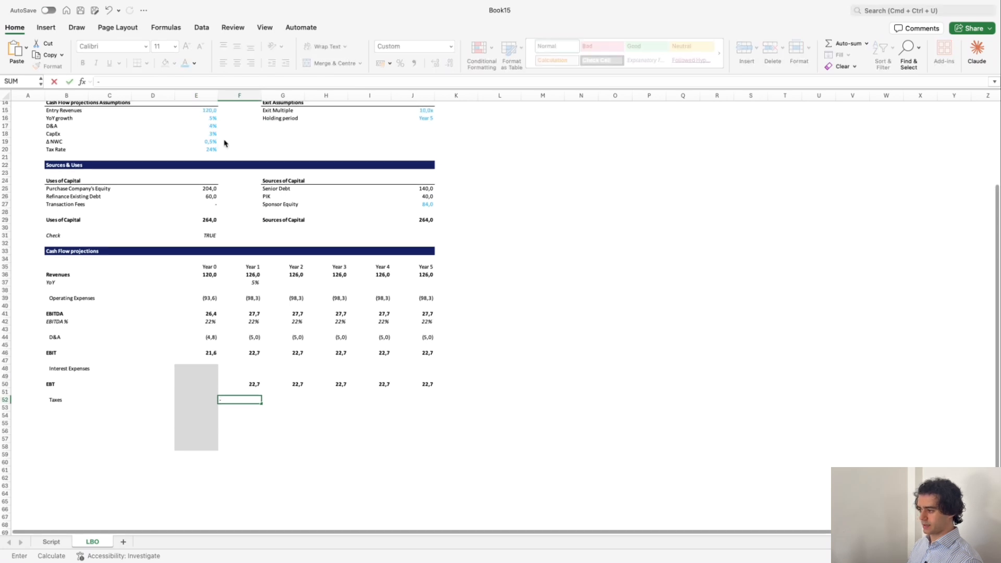
pyautogui.click(213, 150)
pyautogui.write('*')
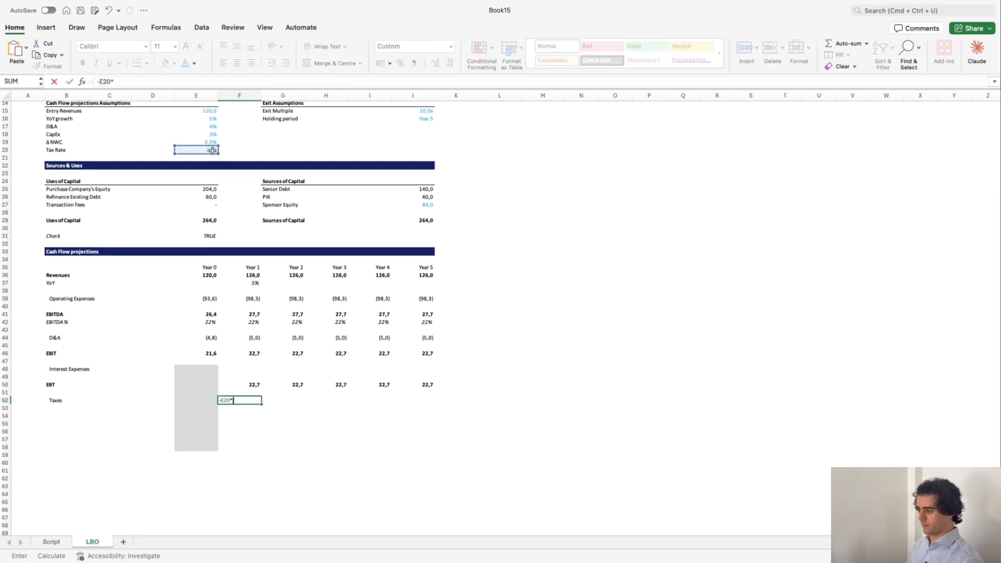
pyautogui.click(103, 81)
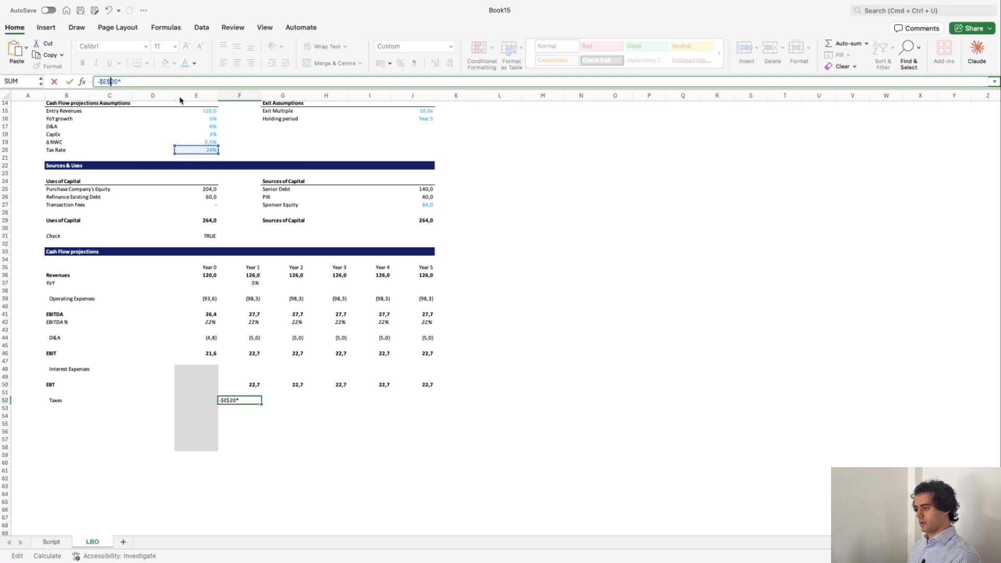
pyautogui.click(252, 386)
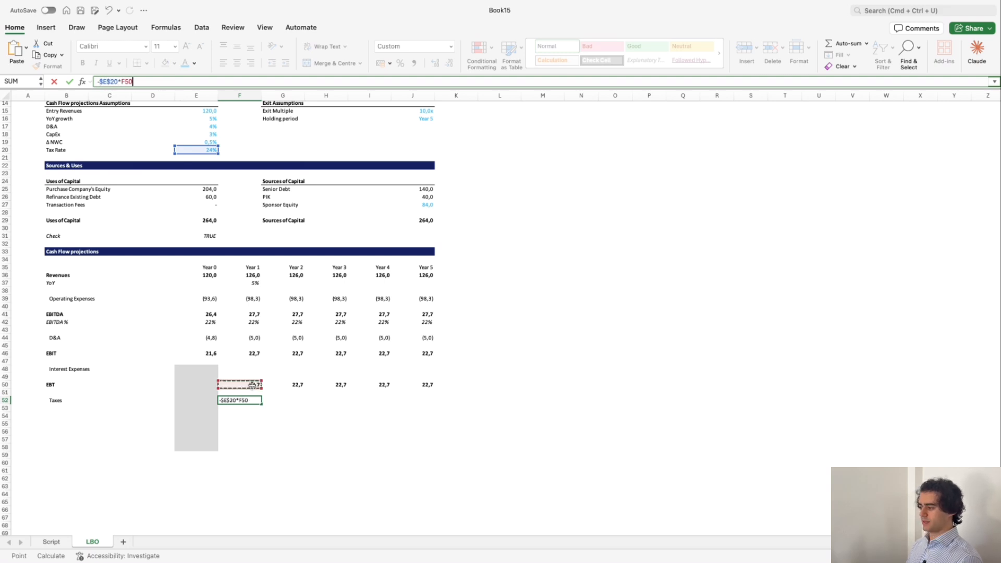
pyautogui.press('Return')
# Copy the Year 1 taxes formula in F52 across to Year 5, through J52.
pyautogui.press('Up')
pyautogui.press('super+c')
pyautogui.hotkey('shift', 'Right')
pyautogui.hotkey('shift', 'Right')
pyautogui.hotkey('shift', 'Right')
pyautogui.hotkey('shift', 'Right')
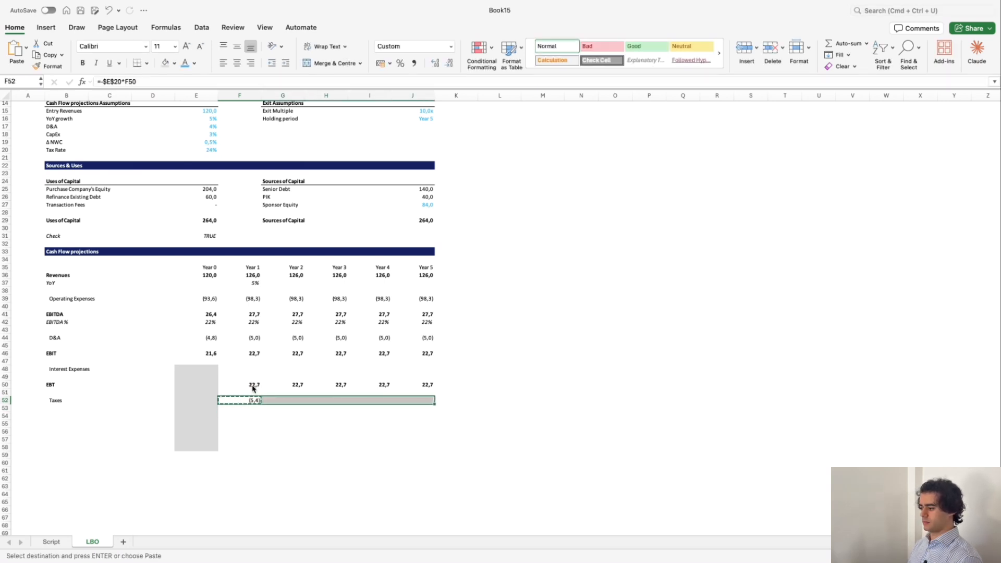
pyautogui.press('super+v')
# Add the row label "Net Income" in B54, below Taxes.
pyautogui.press('Left')
pyautogui.press('Left')
pyautogui.press('Left')
pyautogui.press('Left')
pyautogui.press('Down')
pyautogui.press('Down')
pyautogui.write('net ')
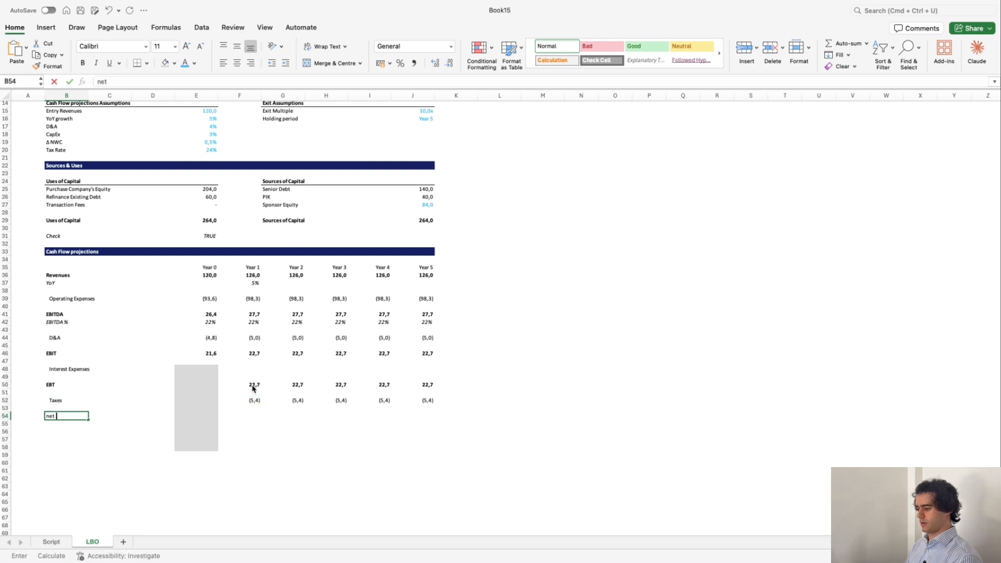
pyautogui.write('in')
pyautogui.press('Escape')
pyautogui.write('N')
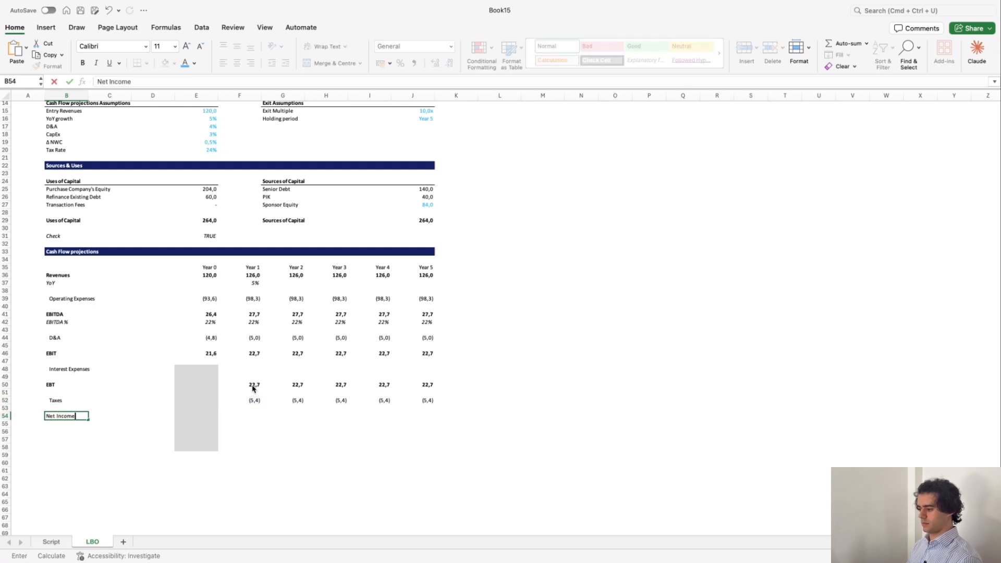
pyautogui.write('et Income')
pyautogui.press('Return')
# Make the Net Income row (row 54) bold.
pyautogui.press('Up')
pyautogui.hotkey('shift', 'space')
pyautogui.press('super+b')
# Calculate Year 1 net income in F54 from EBT and taxes with the formula +F50+F52.
pyautogui.press('Right')
pyautogui.press('Right')
pyautogui.press('Right')
pyautogui.press('Right')
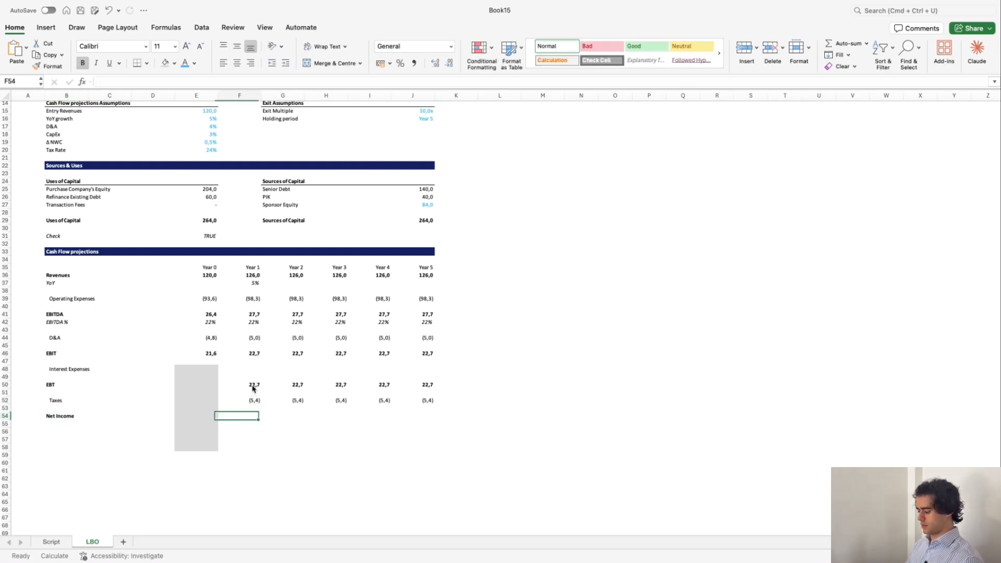
pyautogui.write('+F50+')
pyautogui.click(253, 386)
pyautogui.write('+')
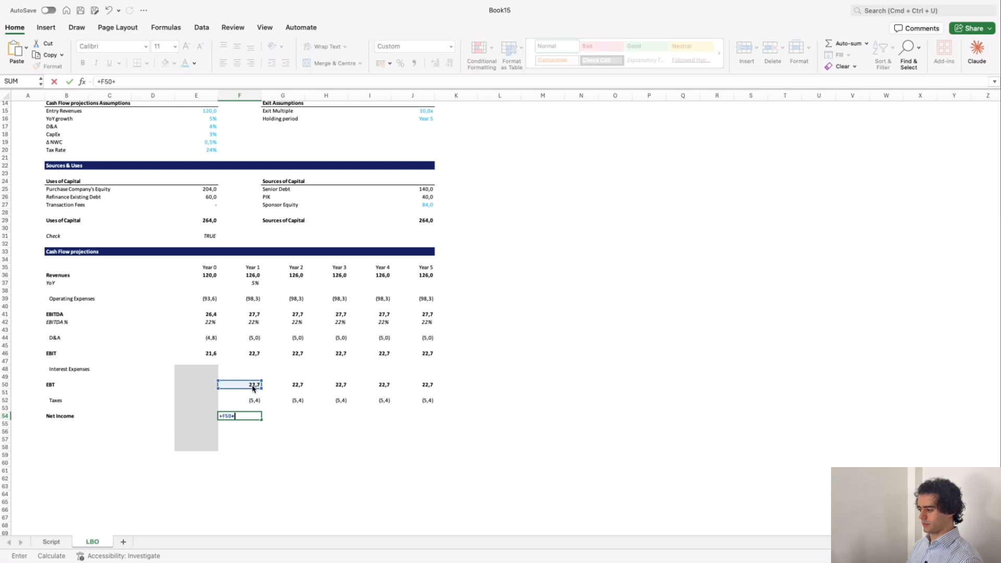
pyautogui.press('Up')
pyautogui.press('Up')
pyautogui.press('Return')
# Copy the Year 1 net income formula in F54 across to Year 5, through J54.
pyautogui.press('Up')
pyautogui.press('super+c')
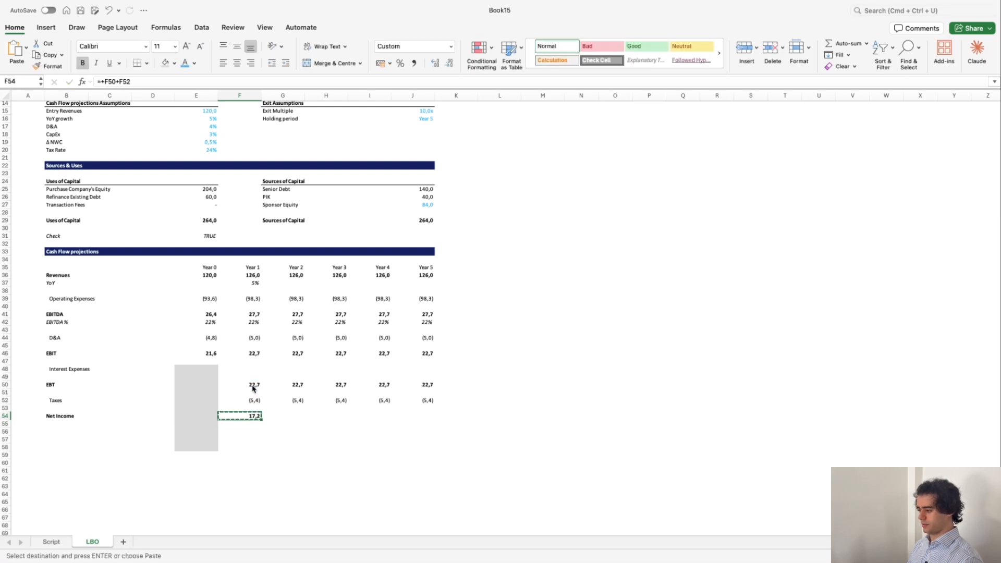
pyautogui.hotkey('shift', 'Right')
pyautogui.hotkey('shift', 'Right')
pyautogui.hotkey('shift', 'Right')
pyautogui.hotkey('shift', 'Right')
pyautogui.press('super+v')
# Remove the grey fill from the Year 0 cells E55:E58 below the Net Income row.
pyautogui.press('Left')
pyautogui.press('Left')
pyautogui.press('Down')
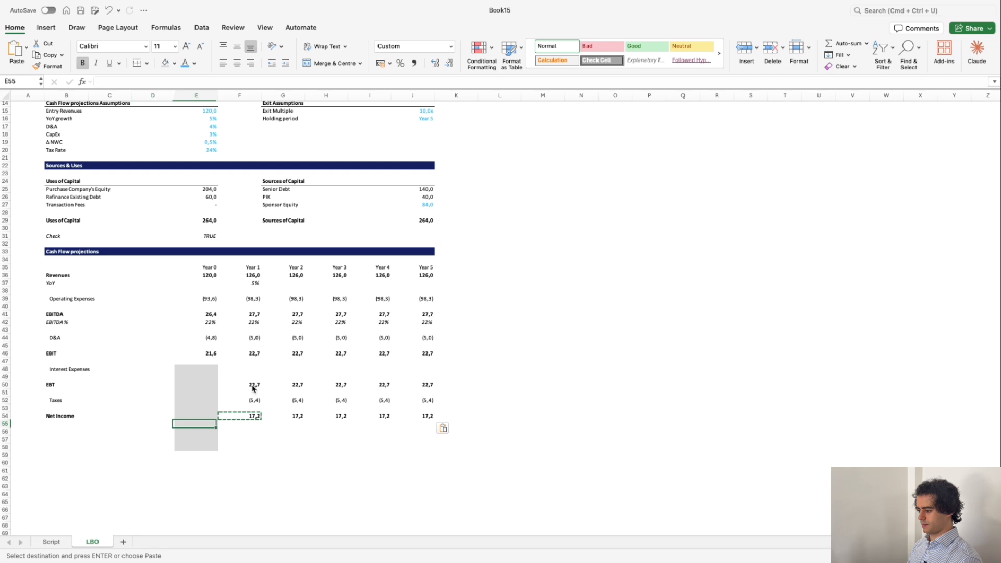
pyautogui.hotkey('shift', 'Down')
pyautogui.hotkey('shift', 'Down')
pyautogui.hotkey('shift', 'Down')
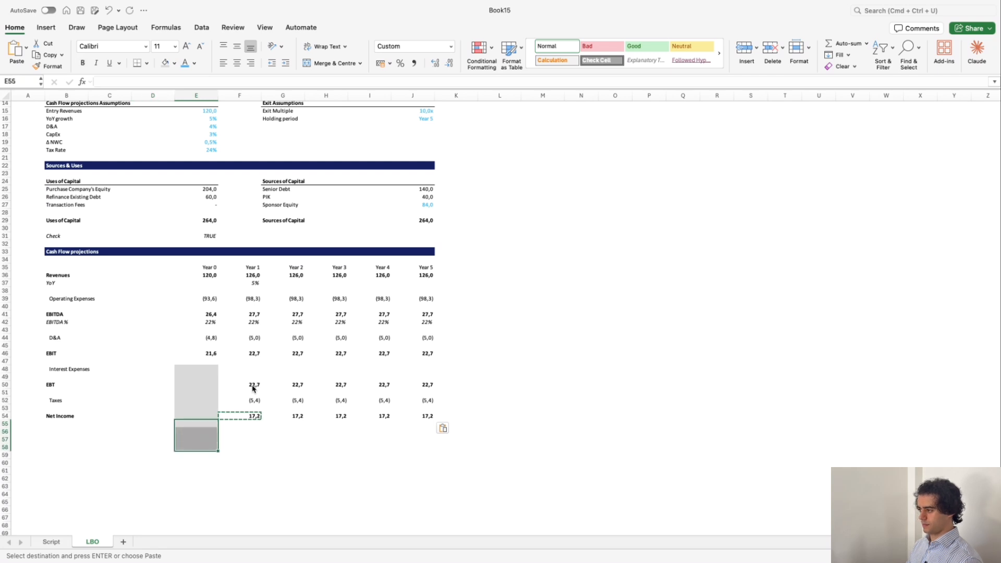
pyautogui.hotkey('alt', 'h')
pyautogui.press('h')
pyautogui.press('Down')
pyautogui.press('Return')
# Add the heading "Free Cash Flow" in B56, below Net Income.
pyautogui.press('Left')
pyautogui.press('Left')
pyautogui.press('Left')
pyautogui.press('Down')
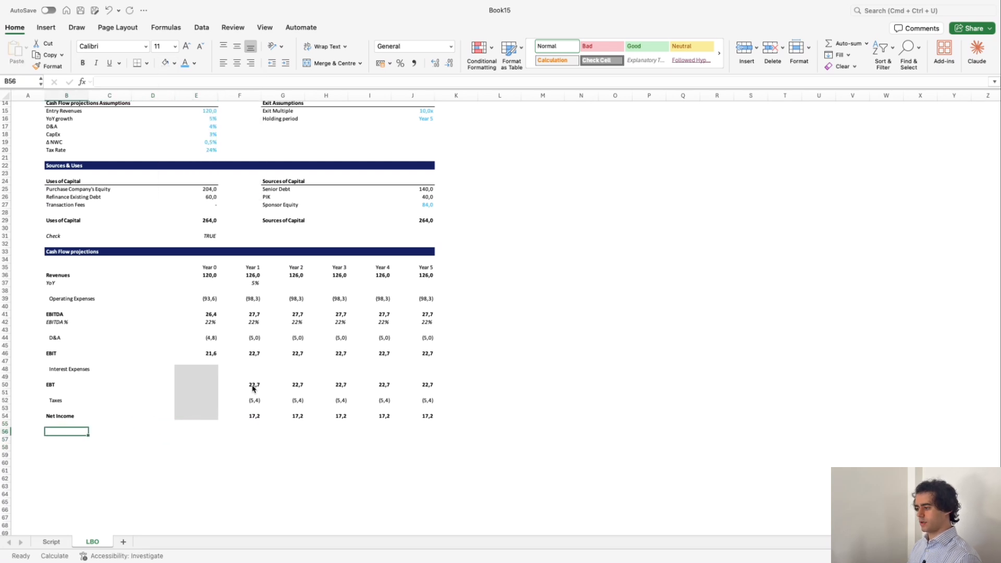
pyautogui.write('Fr')
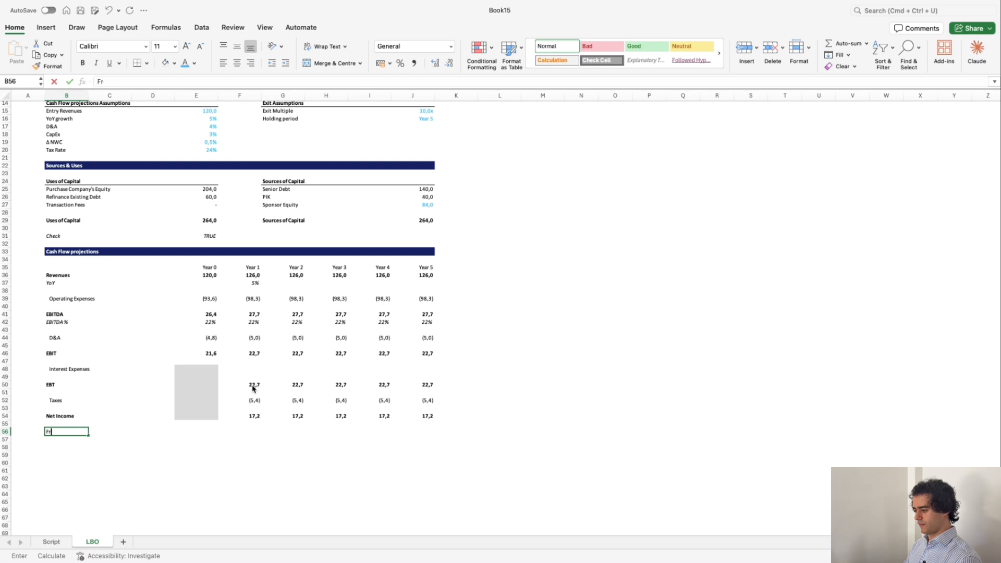
pyautogui.write('ee Cash Flow')
pyautogui.press('Return')
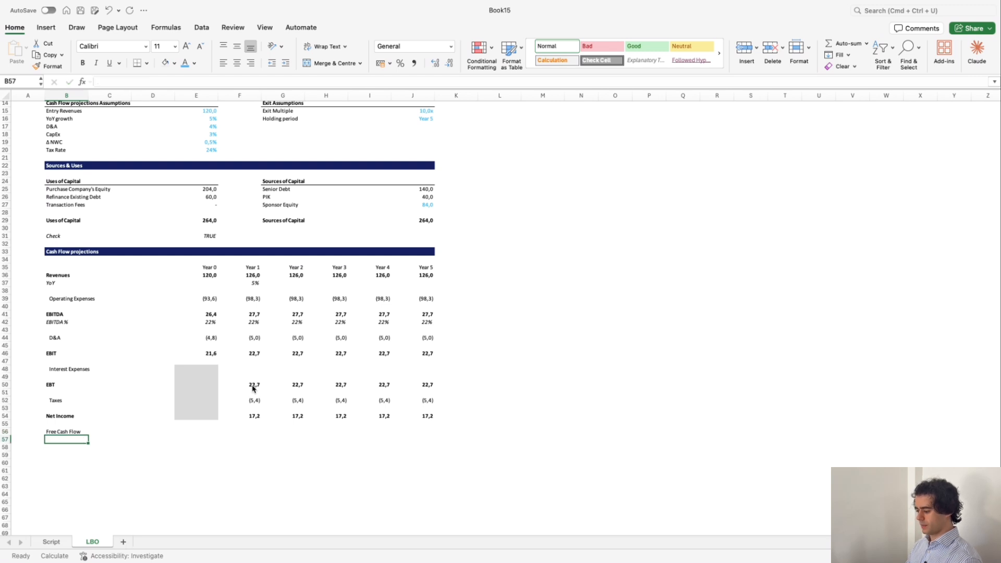
# Make the Free Cash Flow heading row B56:J56 bold and give it a bottom border.
pyautogui.press('Up')
pyautogui.hotkey('shift', 'Right')
pyautogui.hotkey('shift', 'Right')
pyautogui.hotkey('shift', 'Right')
pyautogui.hotkey('shift', 'Right')
pyautogui.hotkey('shift', 'Right')
pyautogui.hotkey('shift', 'Right')
pyautogui.hotkey('shift', 'Right')
pyautogui.hotkey('shift', 'Right')
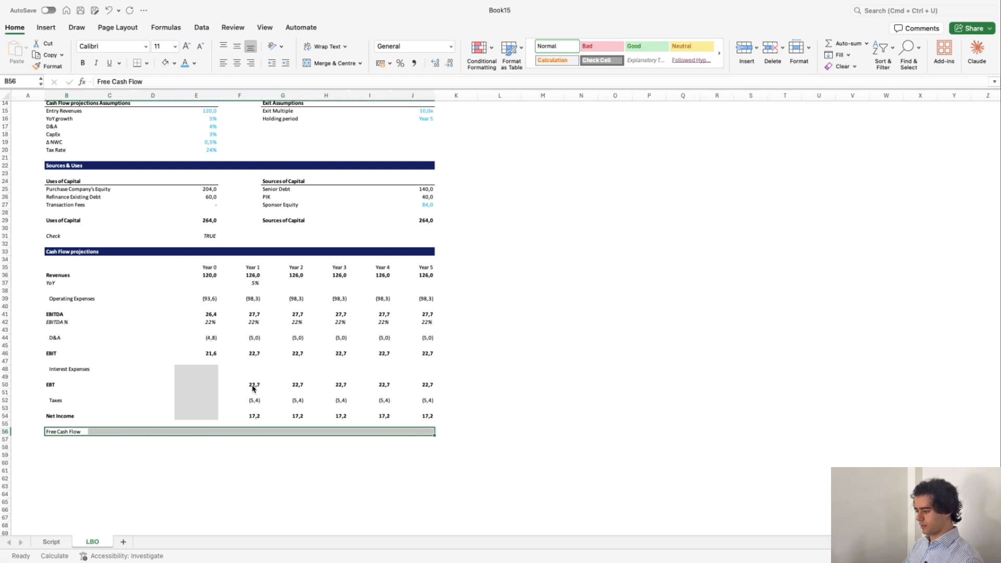
pyautogui.hotkey('ctrl', 'b')
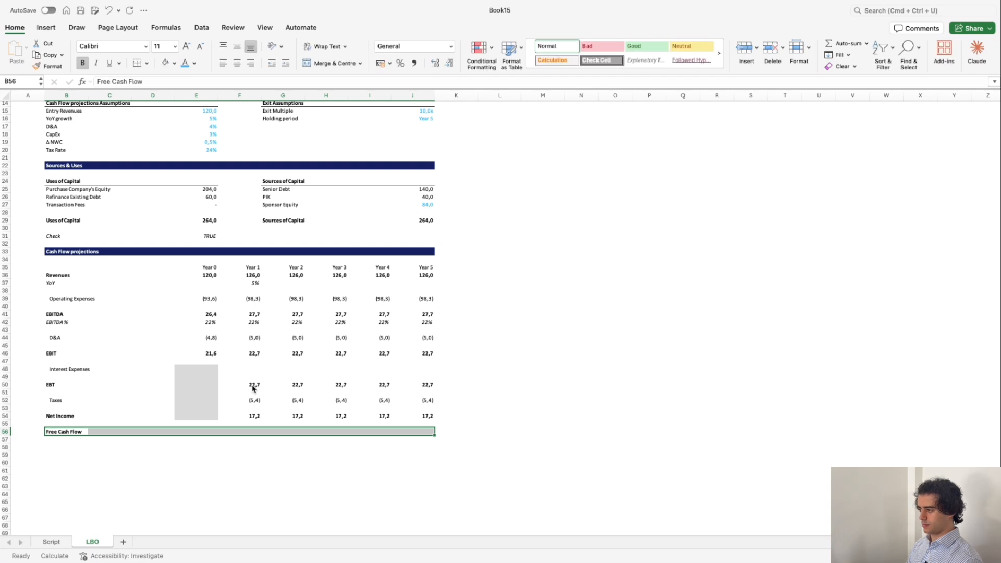
pyautogui.hotkey('alt', 'h')
pyautogui.press('b')
pyautogui.press('Down')
pyautogui.press('Return')
# Add the row label "Net Income" in B57, under the Free Cash Flow heading.
pyautogui.press('Left')
pyautogui.press('Right')
pyautogui.press('Down')
pyautogui.write('Ne')
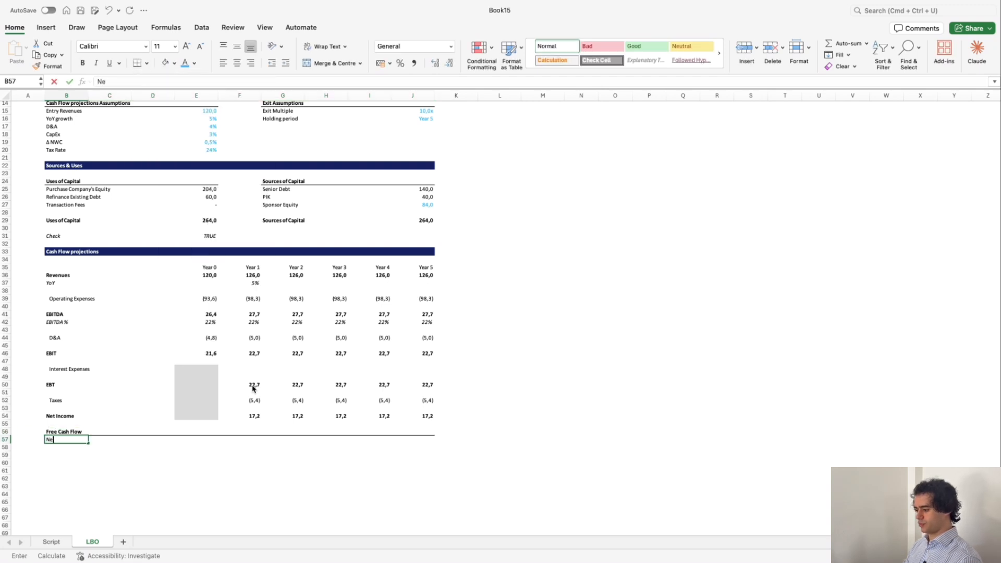
pyautogui.write('t Income')
# Link the Year 1 net income in F57 to the result above with the formula +F54.
pyautogui.press('Right')
pyautogui.press('Right')
pyautogui.press('Right')
pyautogui.press('Right')
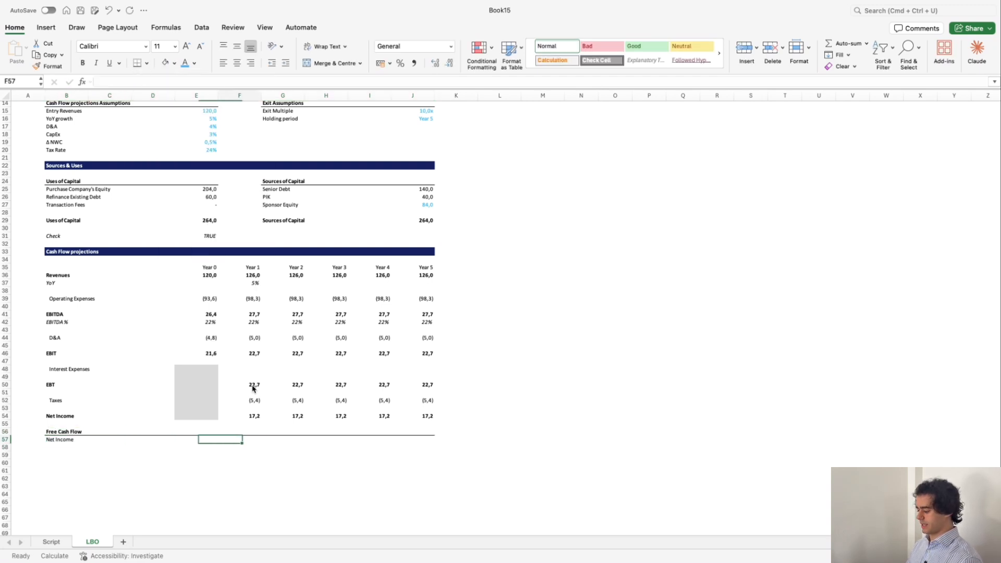
pyautogui.write('+')
pyautogui.press('Up')
pyautogui.press('Up')
pyautogui.press('Up')
pyautogui.press('Return')
# Copy the Year 1 net income link in F57 across to Year 5, through J57.
pyautogui.press('Up')
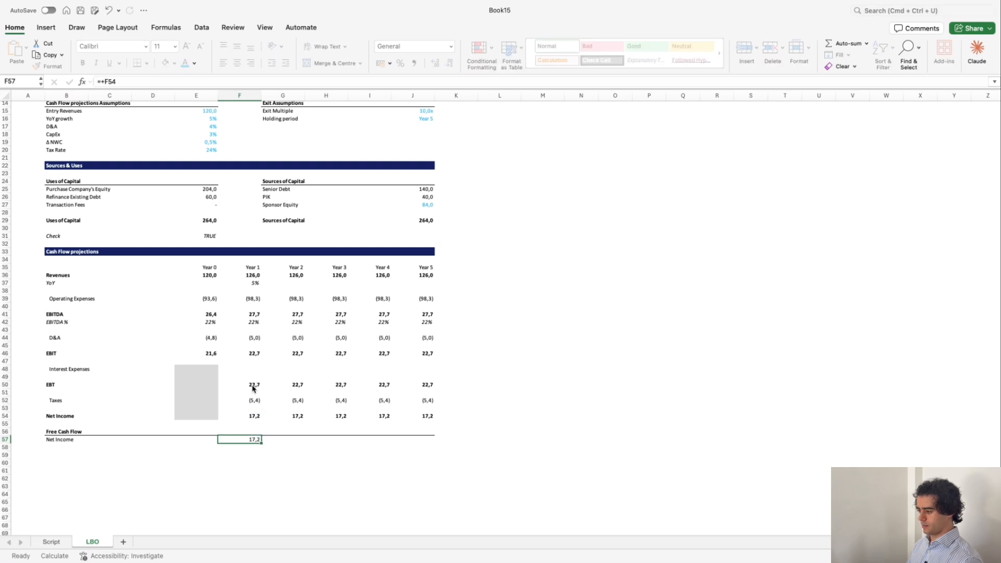
pyautogui.hotkey('ctrl', 'c')
pyautogui.hotkey('shift', 'Right')
pyautogui.hotkey('shift', 'Right')
pyautogui.hotkey('shift', 'Right')
pyautogui.hotkey('shift', 'Right')
pyautogui.hotkey('ctrl', 'v')
# Add the row label "(+) D&A" in B58, below Net Income in the Free Cash Flow block.
pyautogui.press('Left')
pyautogui.press('Left')
pyautogui.press('Left')
pyautogui.press('Left')
pyautogui.press('Down')
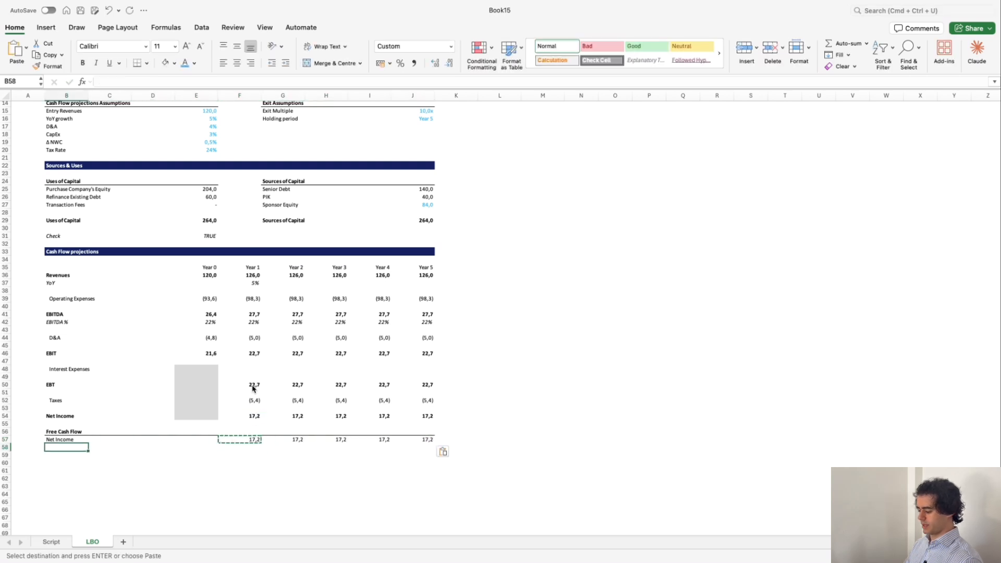
pyautogui.write('(')
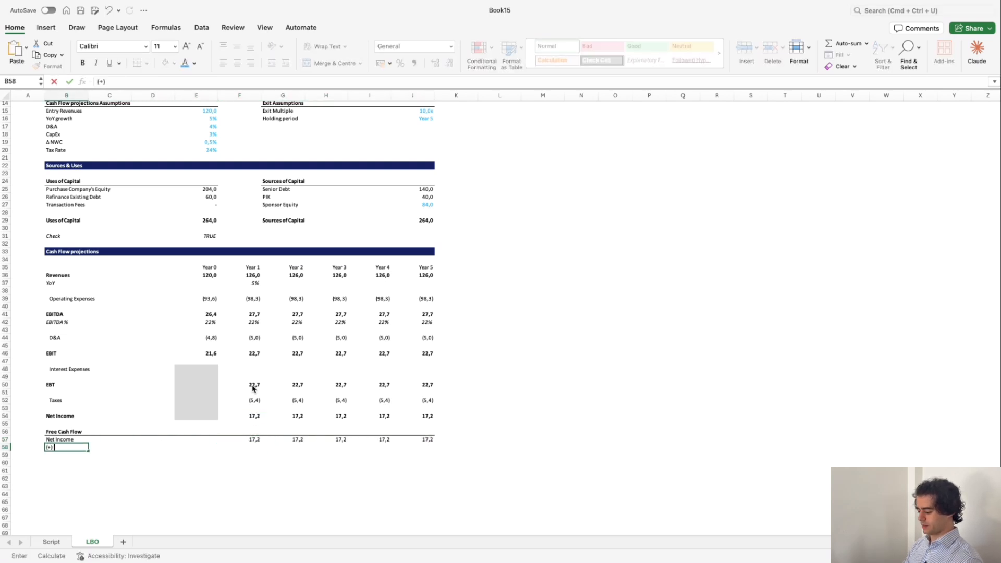
pyautogui.write('+) D&A')
# Add back Year 1 D&A in F58 as the negative of the D&A expense in F44.
pyautogui.press('Right')
pyautogui.press('Right')
pyautogui.press('Right')
pyautogui.press('Right')
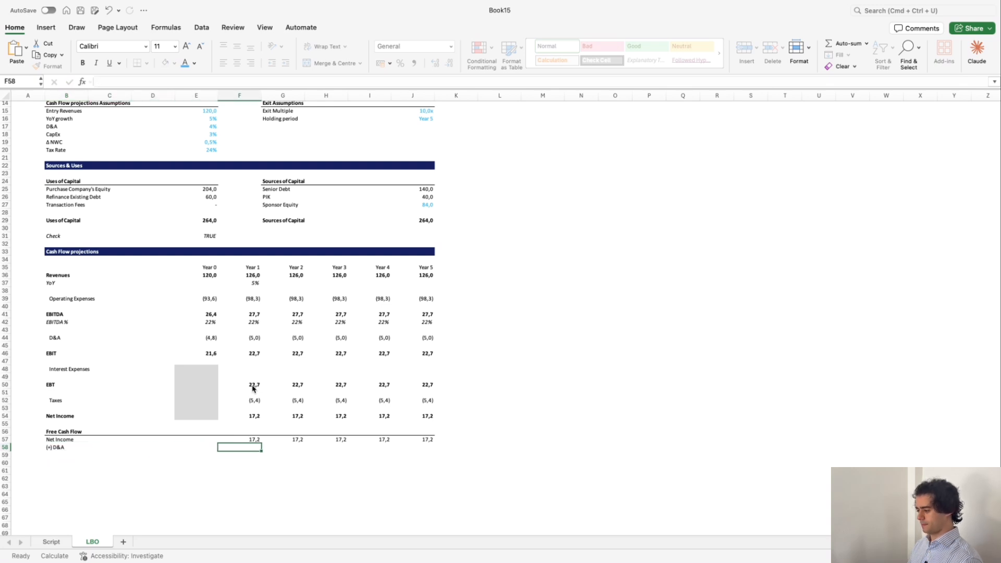
pyautogui.write('-')
pyautogui.click(253, 388)
pyautogui.press('Up')
pyautogui.press('Up')
pyautogui.press('Up')
pyautogui.press('Up')
pyautogui.press('Up')
pyautogui.press('Up')
pyautogui.hotkey('ctrl', 'Return')
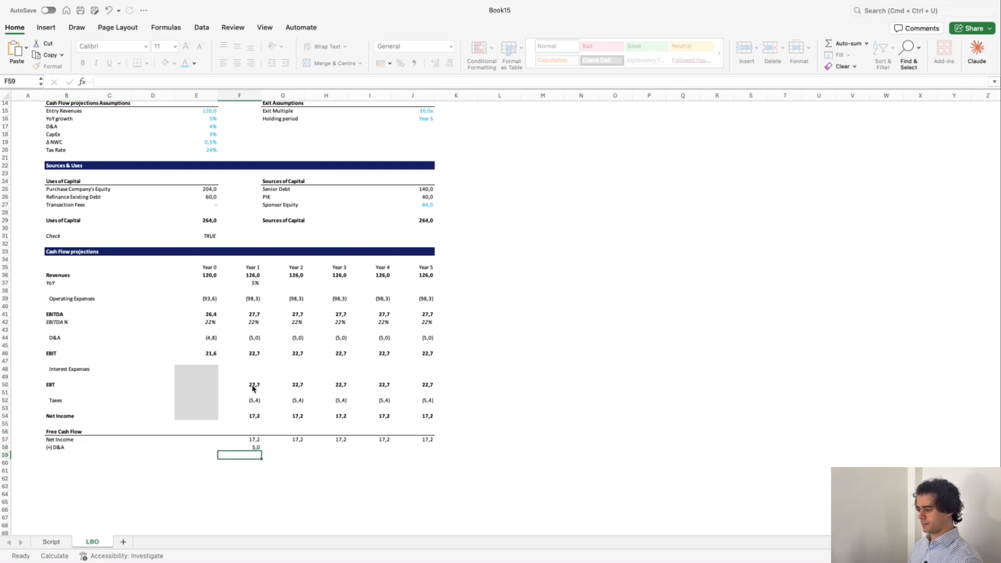
# Copy the Year 1 D&A add-back in F58 across to Year 5, through J58.
pyautogui.hotkey('ctrl', 'c')
pyautogui.hotkey('shift', 'Right')
pyautogui.hotkey('shift', 'Right')
pyautogui.hotkey('shift', 'Right')
pyautogui.hotkey('shift', 'Right')
pyautogui.press('Return')
# Add the row label "(-) CapEx" in B59, below the D&A add-back.
pyautogui.press('Left')
pyautogui.press('Left')
pyautogui.press('Left')
pyautogui.press('Left')
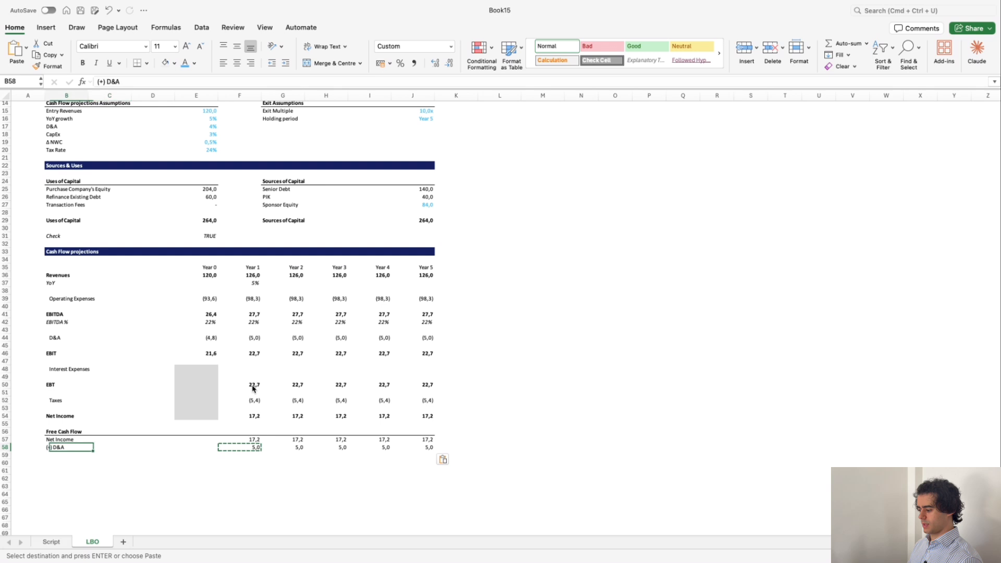
pyautogui.press('Down')
pyautogui.write('(')
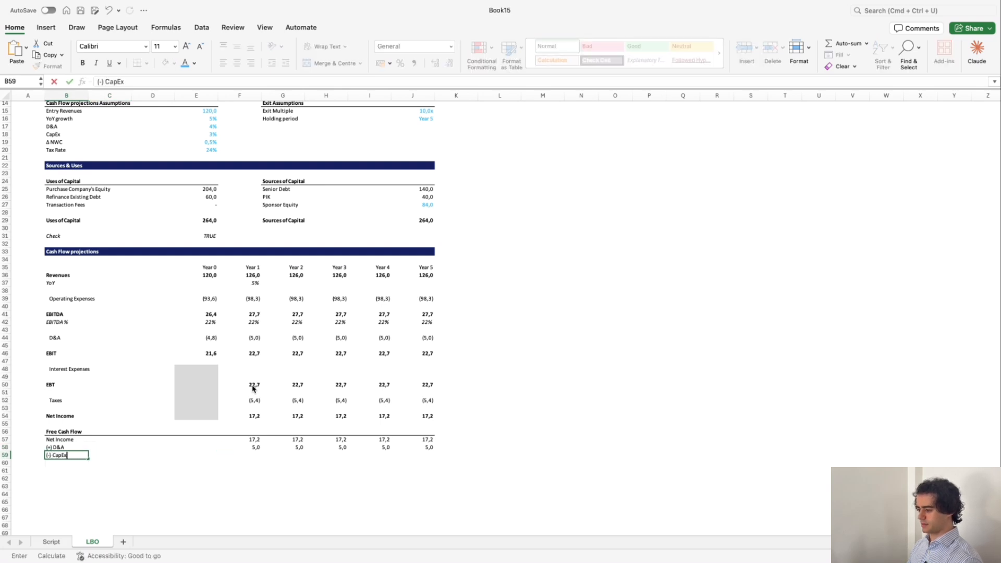
pyautogui.hotkey('ctrl', 'Return')
# Calculate Year 1 CapEx in F59 as the negative of the absolute CapEx rate $E$18 times Year 1 revenues in F36.
pyautogui.press('Right')
pyautogui.press('Right')
pyautogui.press('Right')
pyautogui.press('Right')
pyautogui.write('-')
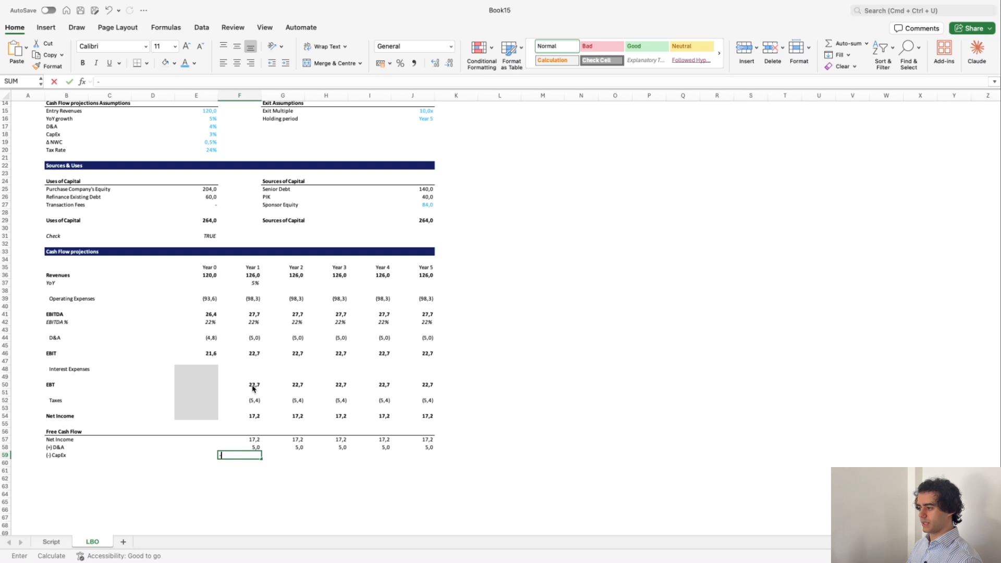
pyautogui.click(53, 136)
pyautogui.press('Right')
pyautogui.press('Right')
pyautogui.press('Right')
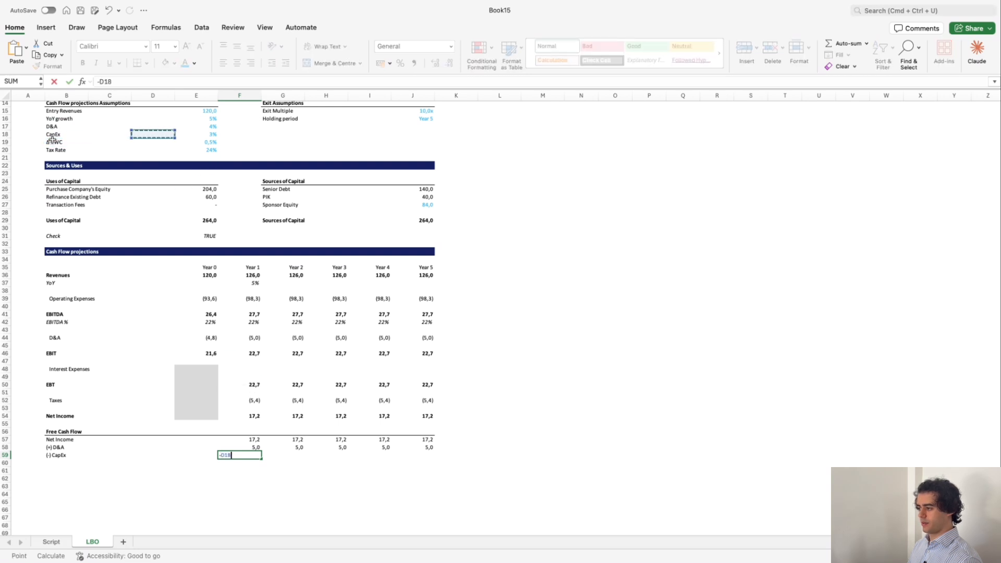
pyautogui.click(95, 82)
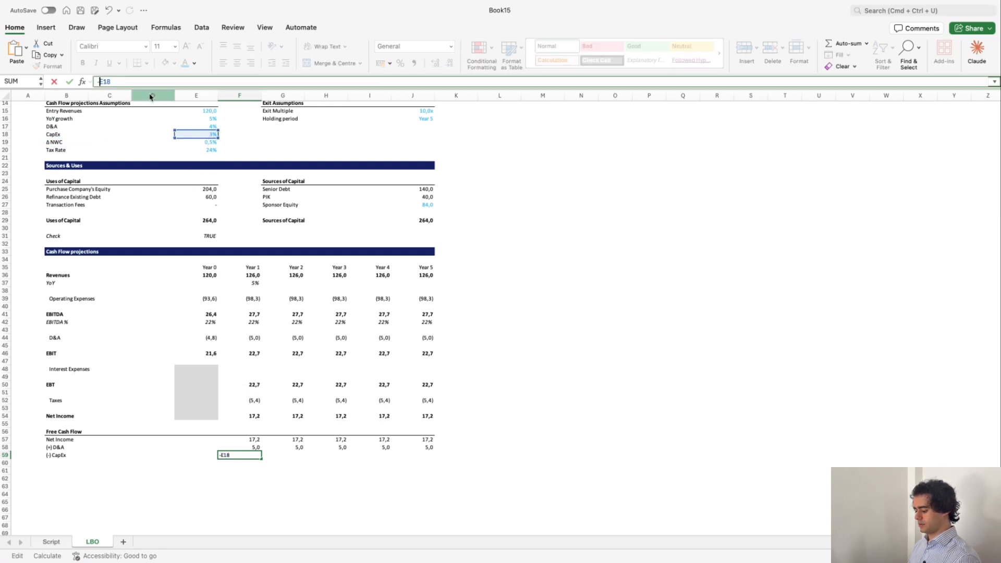
pyautogui.write('*')
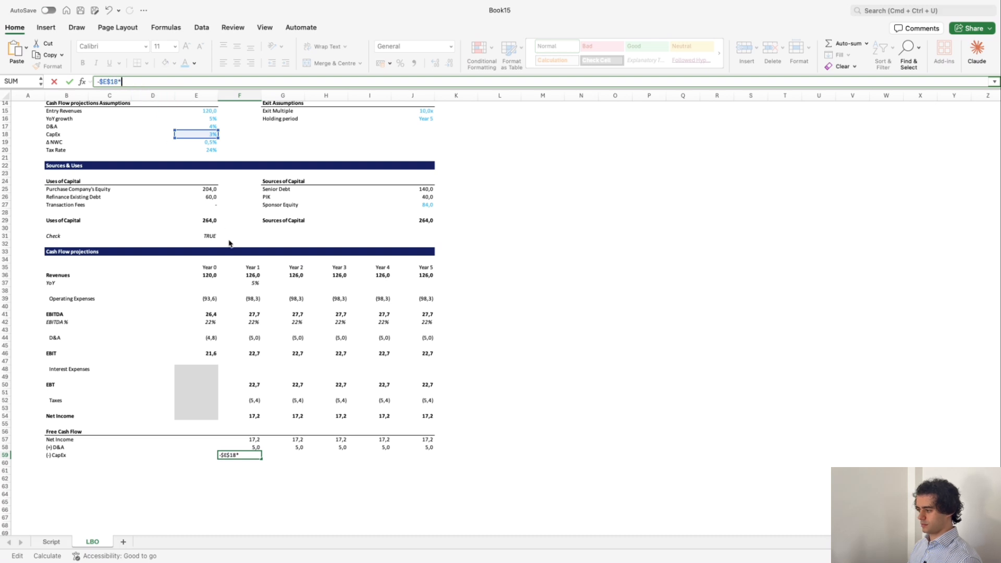
pyautogui.click(248, 274)
pyautogui.press('super+Return')
# Copy the Year 1 CapEx formula in F59 across to Year 5, through J59.
pyautogui.press('super+c')
pyautogui.hotkey('shift', 'Right')
pyautogui.hotkey('shift', 'Right')
pyautogui.hotkey('shift', 'Right')
pyautogui.hotkey('shift', 'Right')
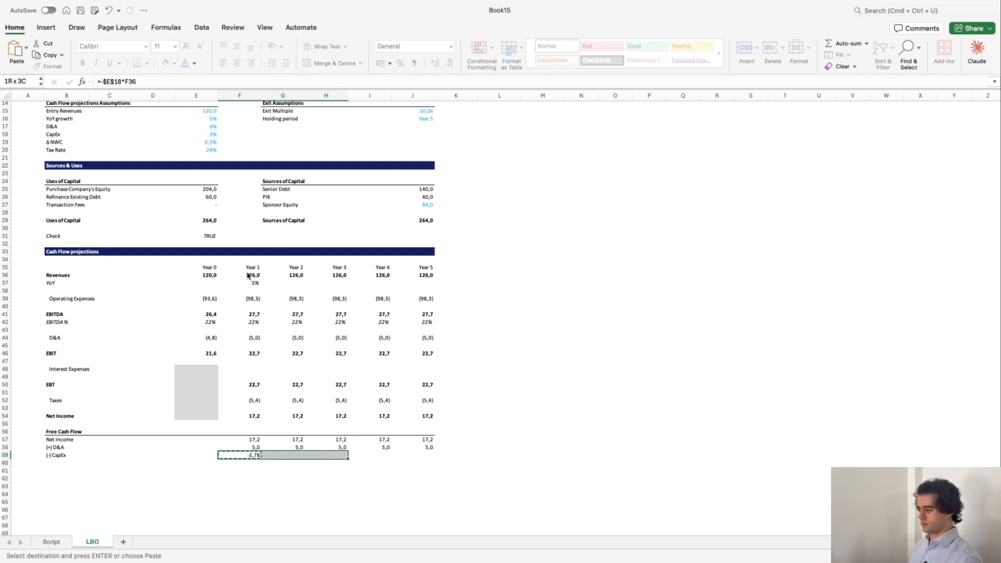
pyautogui.press('super+v')
# Apply only the formatting of the Taxes row, F52:J52, to the Free Cash Flow range F57:J63.
pyautogui.press('Up')
pyautogui.press('Up')
pyautogui.press('Up')
pyautogui.press('Up')
pyautogui.press('Up')
pyautogui.press('Up')
pyautogui.press('Up')
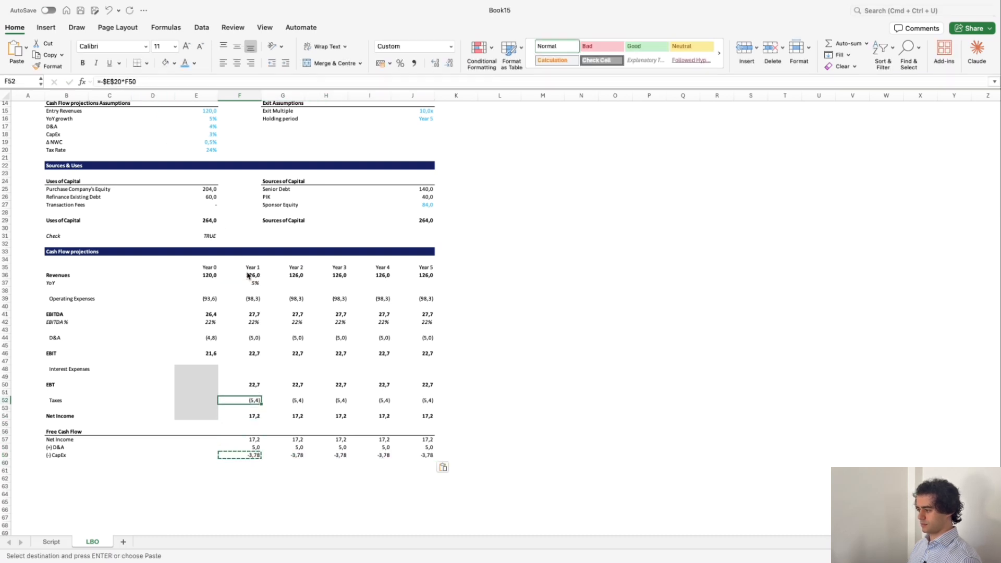
pyautogui.press('Escape')
pyautogui.click(291, 370)
pyautogui.hotkey('shift', 'Right')
pyautogui.hotkey('shift', 'Right')
pyautogui.hotkey('shift', 'Right')
pyautogui.hotkey('shift', 'Right')
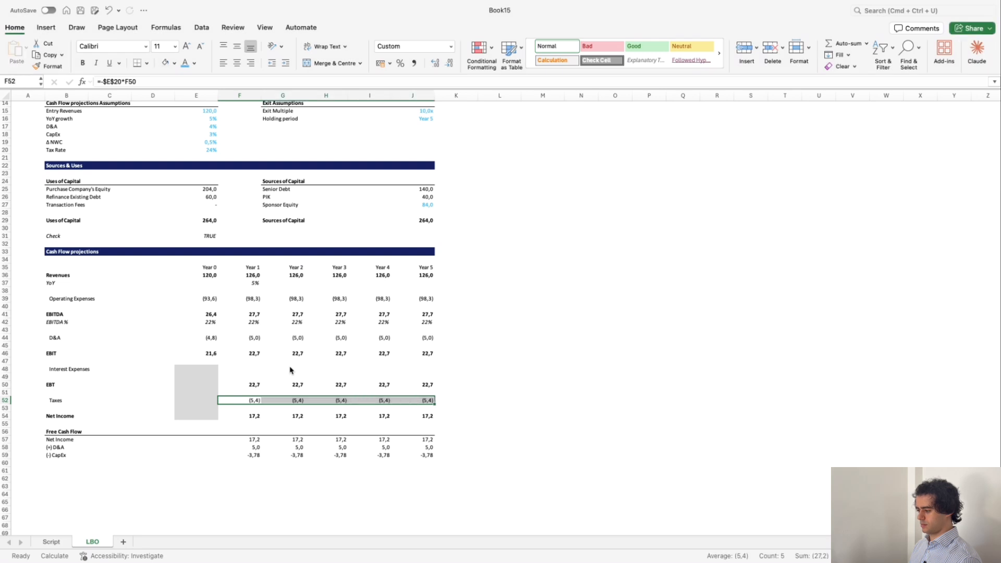
pyautogui.press('super+c')
pyautogui.press('Down')
pyautogui.press('Down')
pyautogui.press('Down')
pyautogui.press('Down')
pyautogui.press('Down')
pyautogui.hotkey('shift', 'Right')
pyautogui.hotkey('shift', 'Right')
pyautogui.hotkey('shift', 'Down')
pyautogui.hotkey('shift', 'Right')
pyautogui.hotkey('shift', 'Right')
pyautogui.hotkey('shift', 'Down')
pyautogui.hotkey('shift', 'Down')
pyautogui.hotkey('shift', 'Down')
pyautogui.hotkey('shift', 'Down')
pyautogui.hotkey('shift', 'Down')
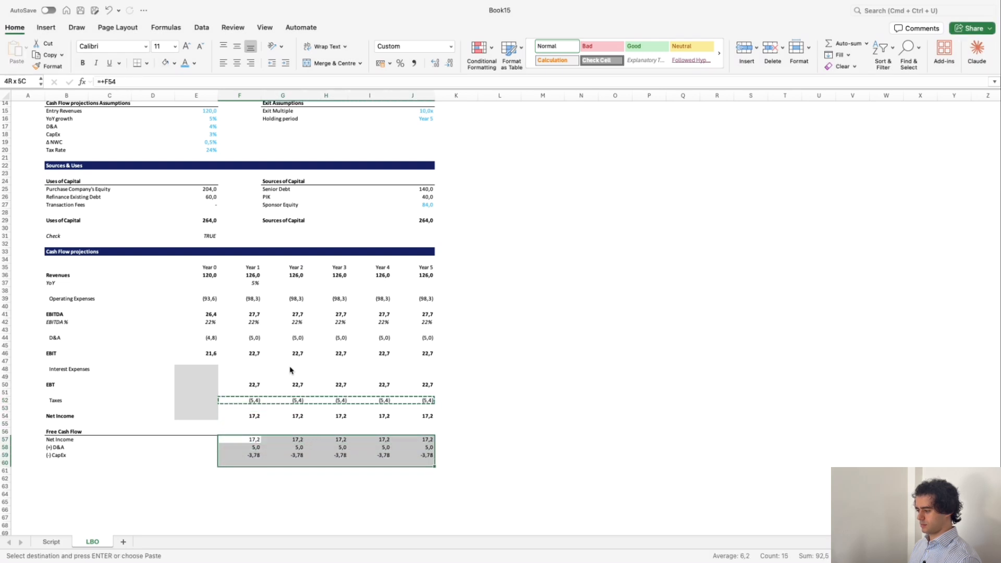
pyautogui.press('super+v')
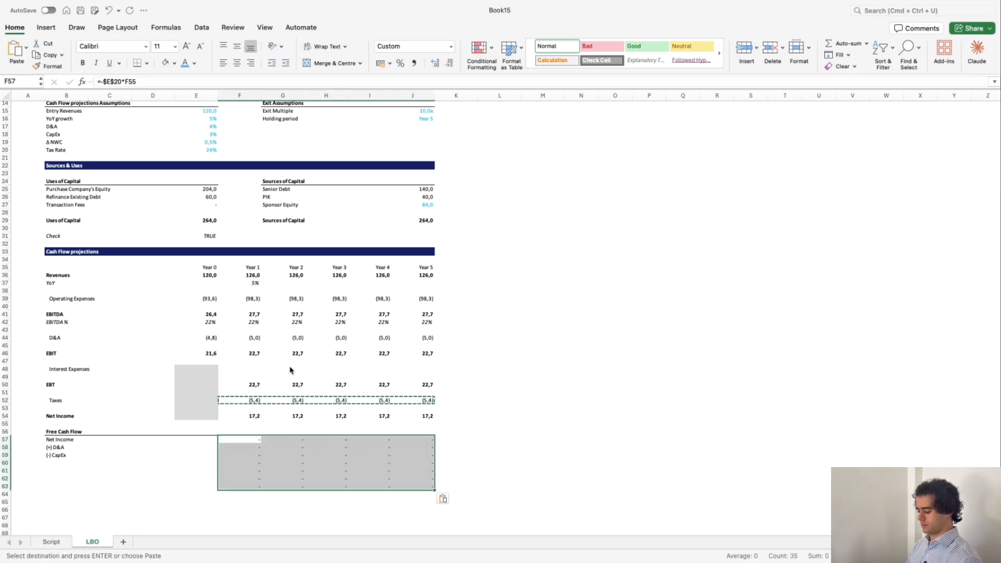
pyautogui.press('super+z')
pyautogui.press('ctrl+super+v')
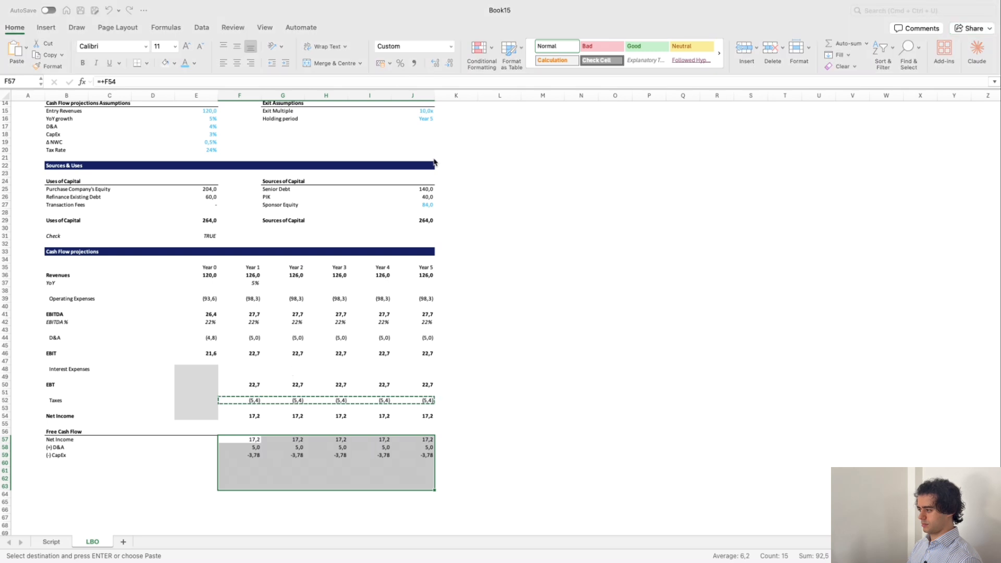
pyautogui.click(616, 296)
# Add the row label "(-) / (+) Δ NWC" in B60, below the CapEx row.
pyautogui.press('Down')
pyautogui.press('Down')
pyautogui.press('Down')
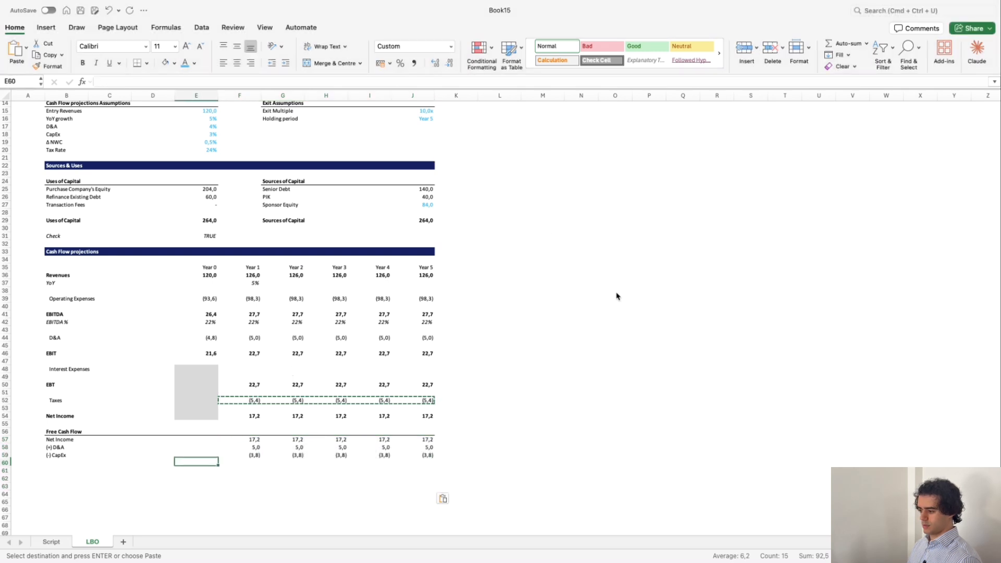
pyautogui.press('Left')
pyautogui.press('Left')
pyautogui.press('Left')
pyautogui.write('(')
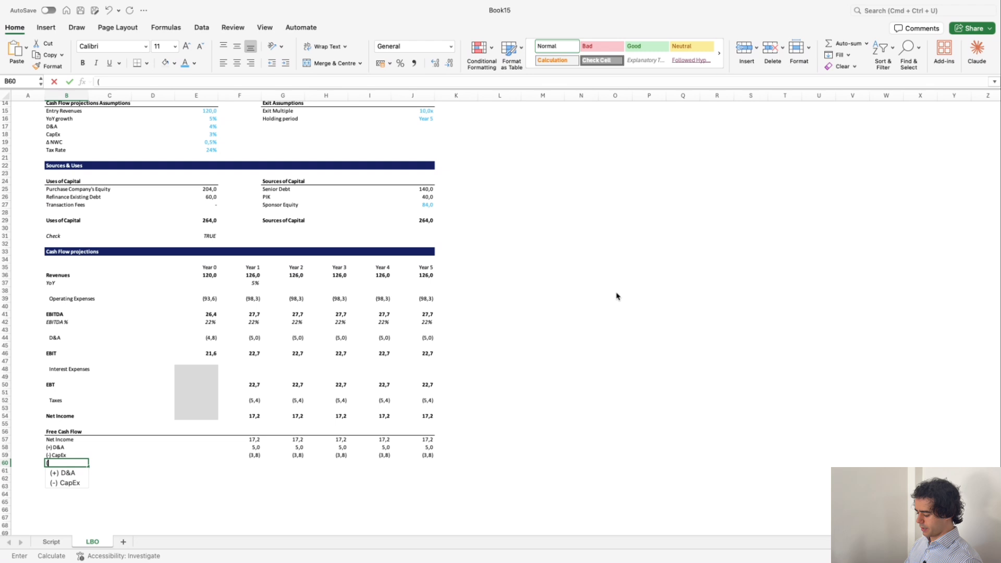
pyautogui.write('-)')
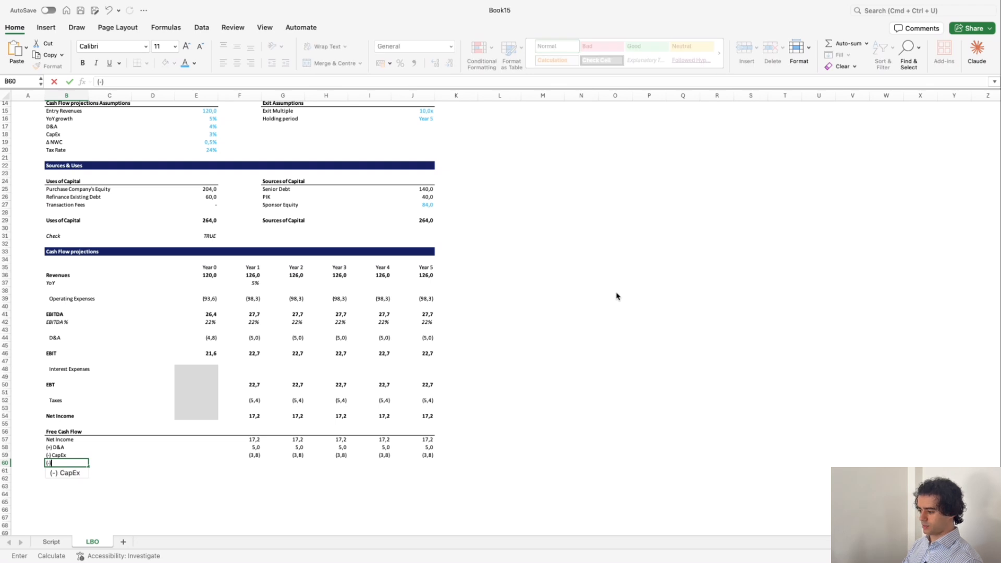
pyautogui.write(' / (+')
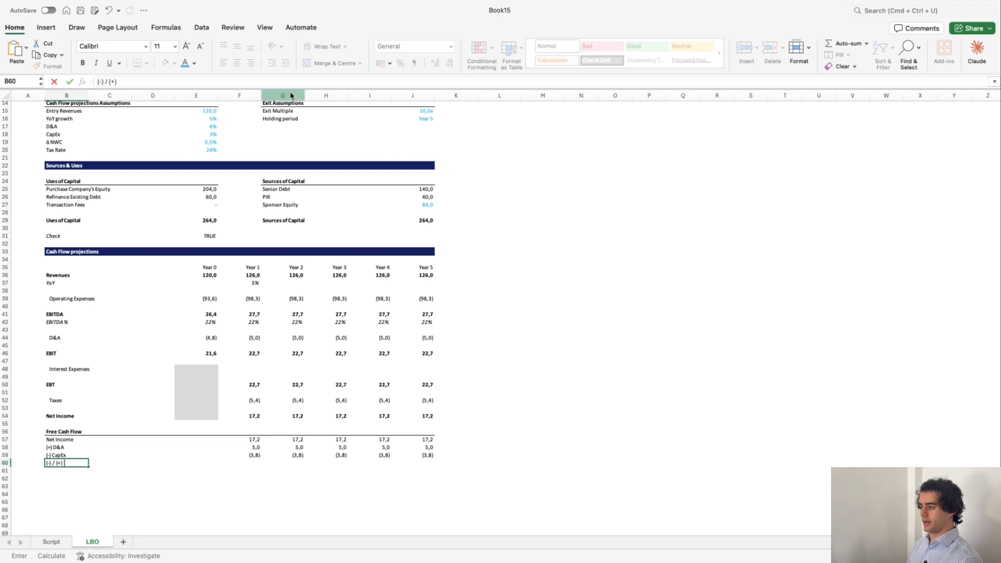
pyautogui.click(46, 27)
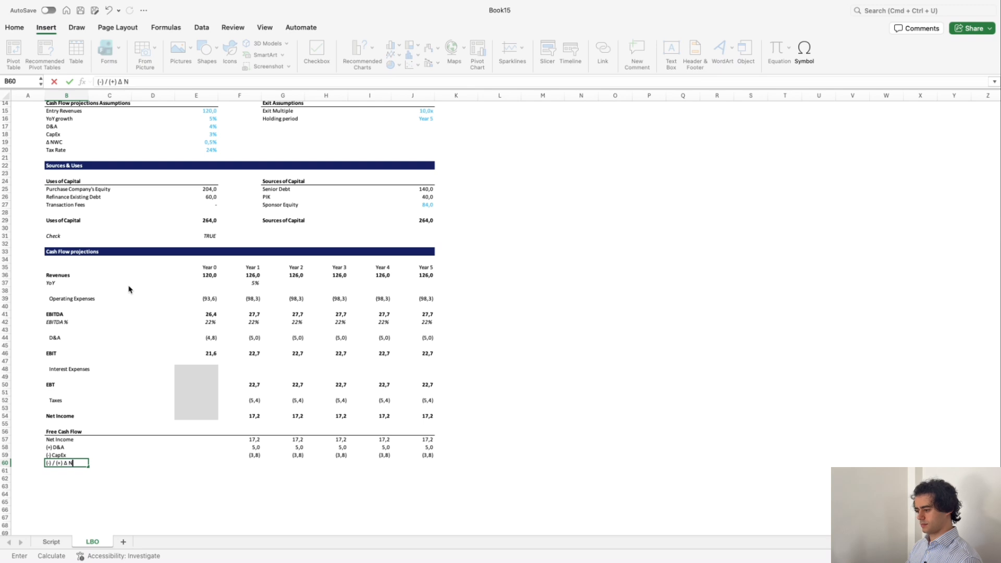
# Calculate the Year 1 change in NWC in F60 as the negative of the absolute Δ NWC rate $E$19 times revenues in F36.
pyautogui.press('Right')
pyautogui.press('Right')
pyautogui.press('Right')
pyautogui.press('Right')
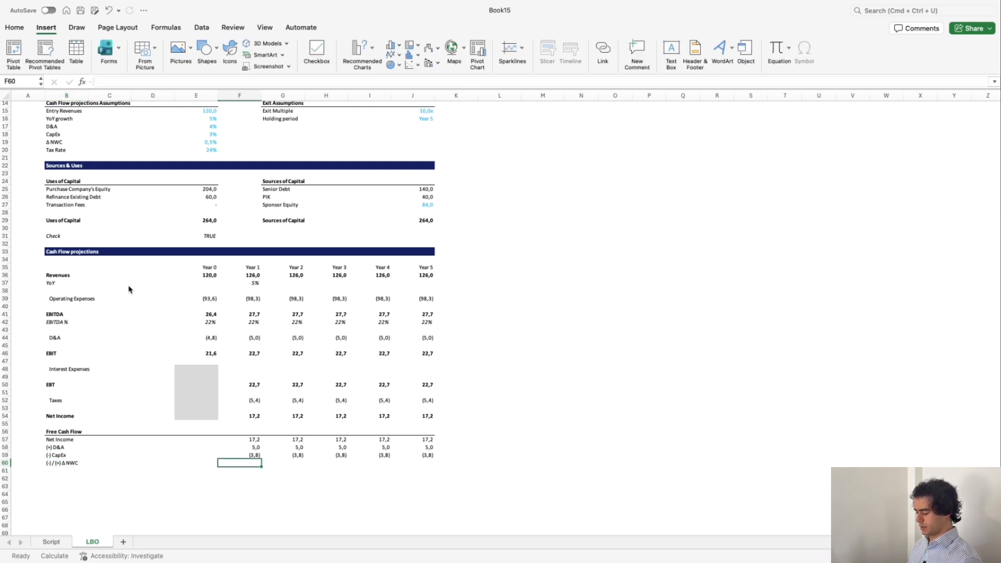
pyautogui.write('-')
pyautogui.click(208, 150)
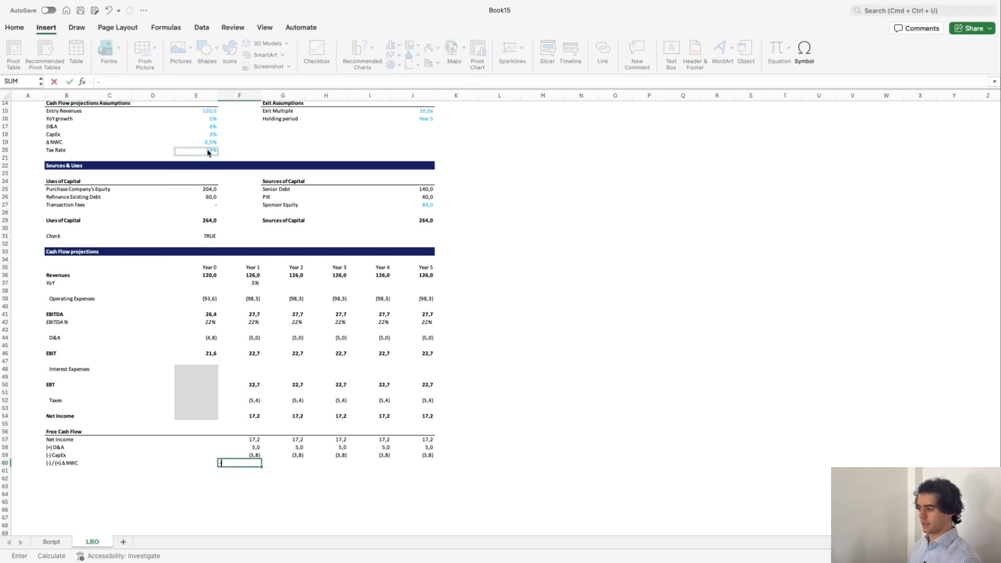
pyautogui.click(207, 143)
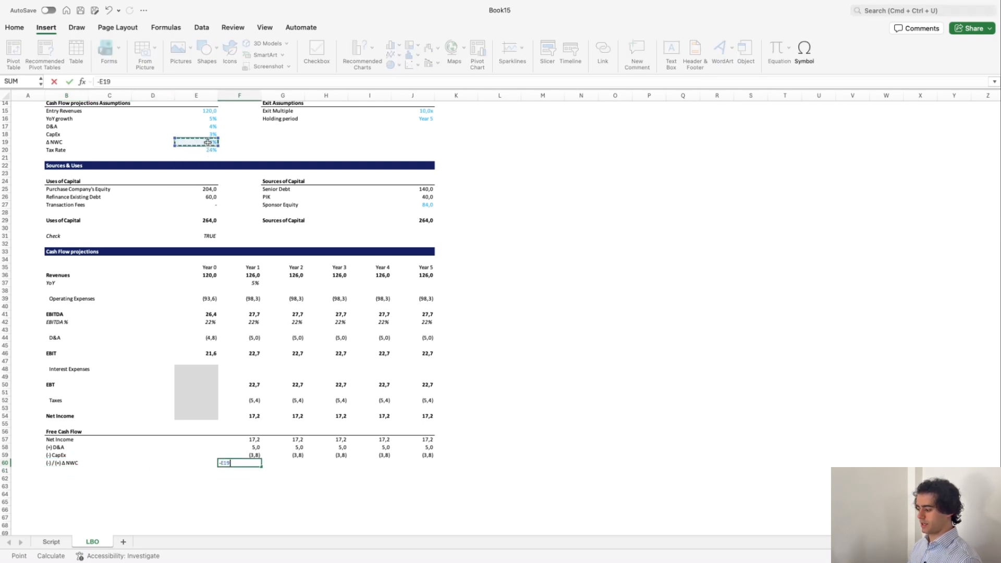
pyautogui.click(97, 81)
pyautogui.press('F4')
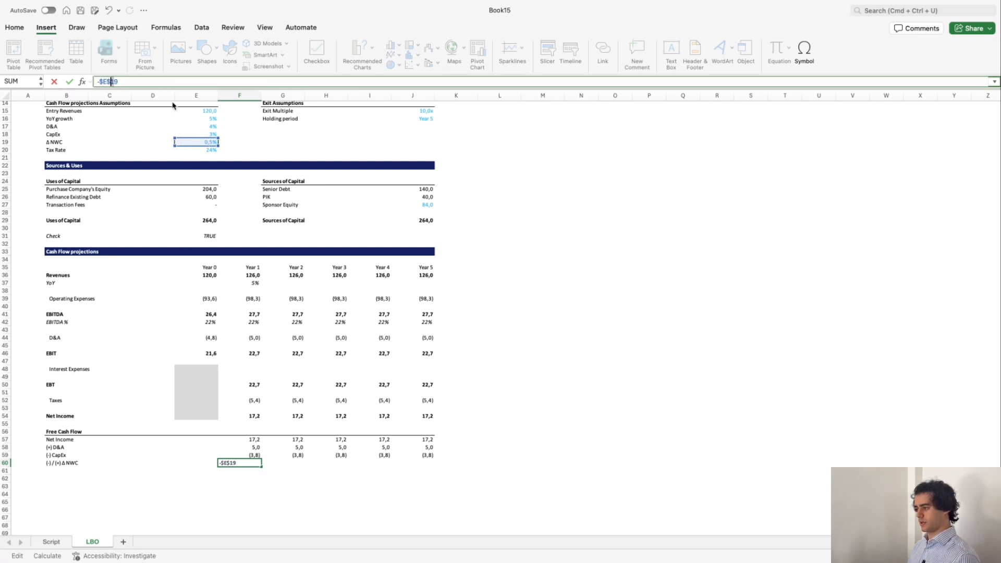
pyautogui.write('*')
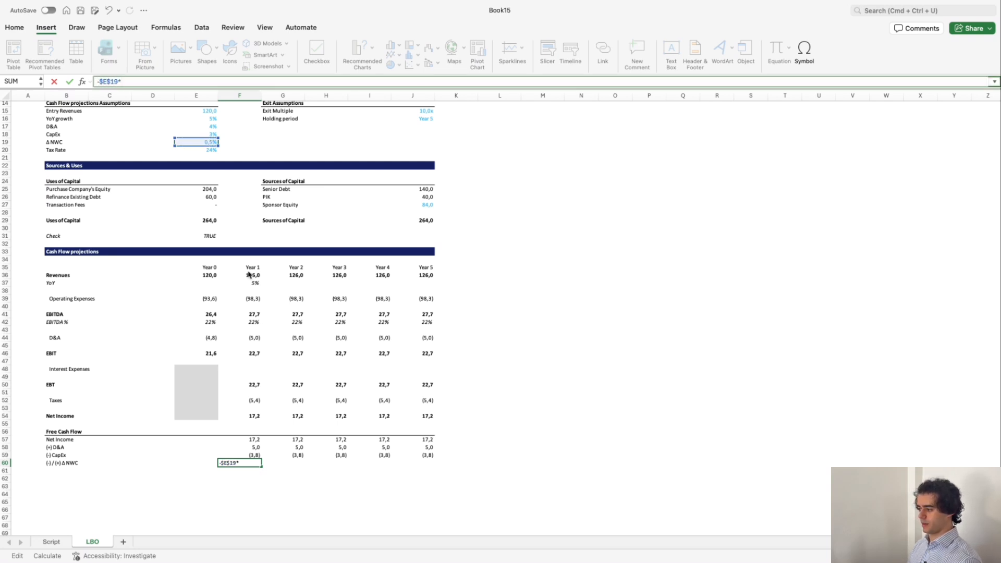
pyautogui.click(249, 275)
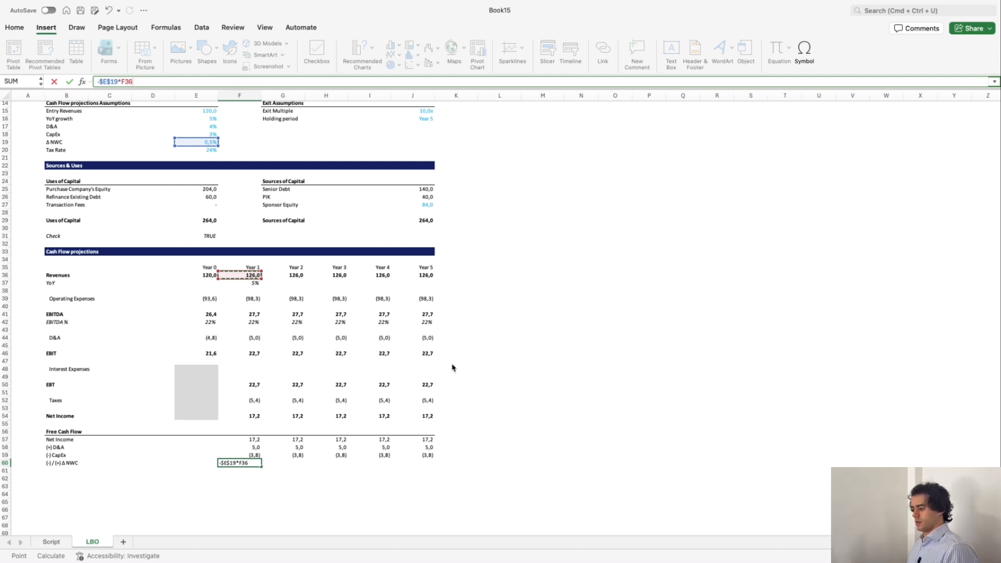
pyautogui.press('Return')
# Copy the Year 1 Δ NWC formula in F60 across to Year 5, through J60.
pyautogui.press('Up')
pyautogui.press('super+c')
pyautogui.hotkey('shift', 'Right')
pyautogui.hotkey('shift', 'Right')
pyautogui.hotkey('shift', 'Right')
pyautogui.hotkey('shift', 'Right')
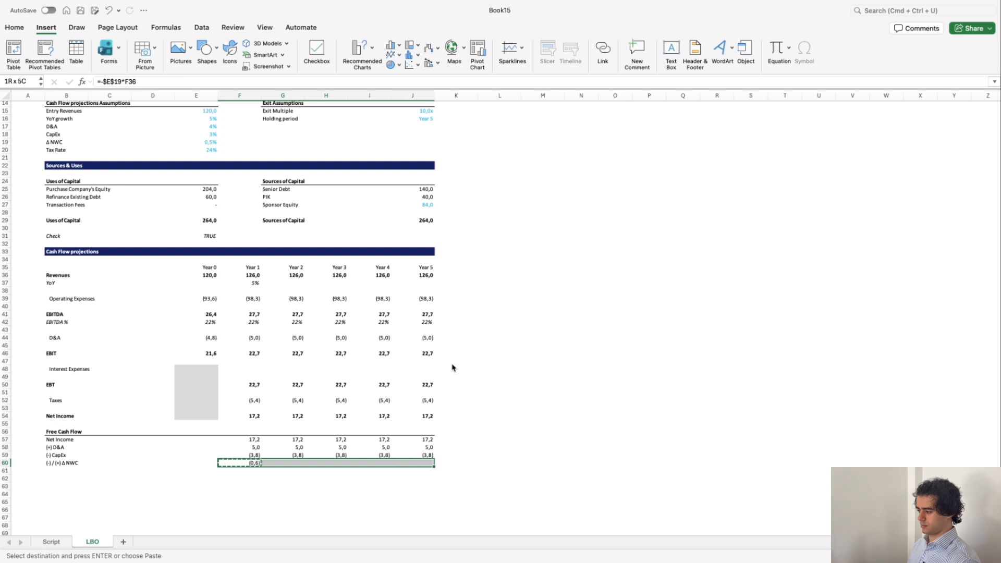
pyautogui.press('super+v')
# Add the row label "FCF" in B61, below the Δ NWC row.
pyautogui.press('Left')
pyautogui.press('Left')
pyautogui.press('Left')
pyautogui.press('Left')
pyautogui.press('Down')
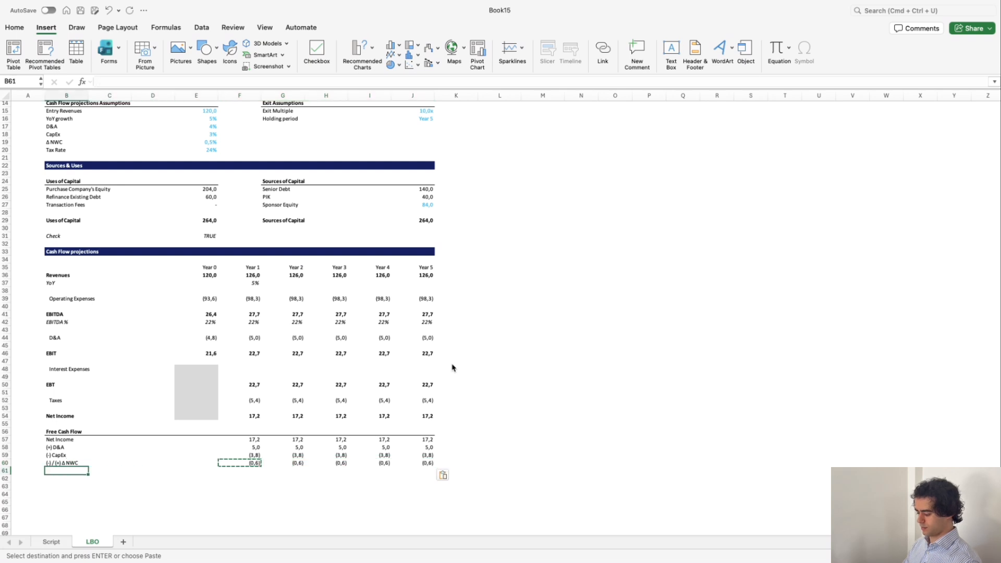
pyautogui.write('FCF')
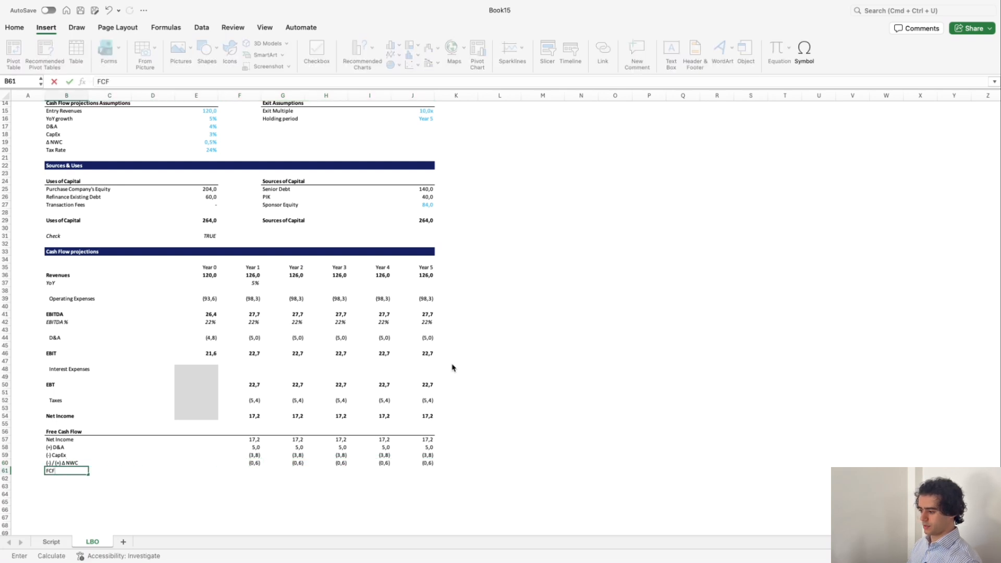
# Calculate Year 1 FCF in F61 as the sum of F57:F60.
pyautogui.press('Right')
pyautogui.press('Right')
pyautogui.press('Right')
pyautogui.press('Right')
pyautogui.write('+s')
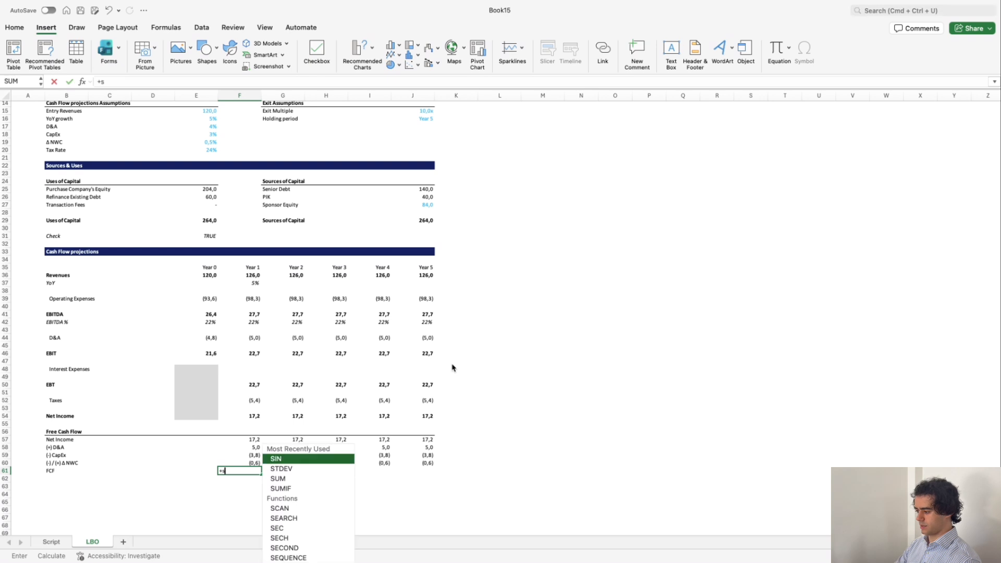
pyautogui.write('um(')
pyautogui.press('Up')
pyautogui.press('Up')
pyautogui.press('Up')
pyautogui.press('Up')
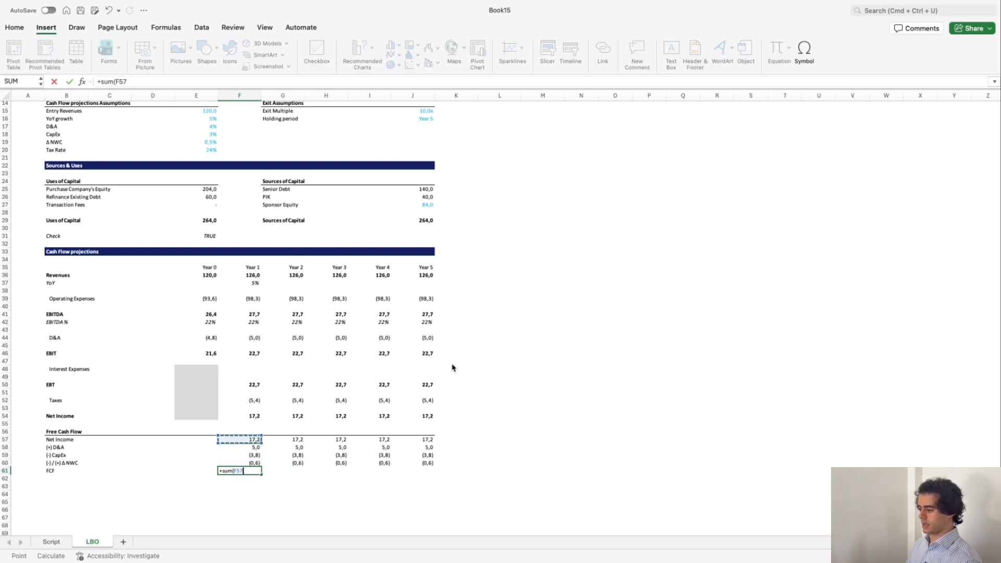
pyautogui.hotkey('shift', 'Down')
pyautogui.hotkey('shift', 'Down')
pyautogui.hotkey('shift', 'Down')
pyautogui.hotkey('ctrl', 'Return')
# Copy the Year 1 FCF formula in F61 across to Year 5, through J61.
pyautogui.press('super+c')
pyautogui.hotkey('shift', 'Right')
pyautogui.hotkey('shift', 'Right')
pyautogui.hotkey('shift', 'Right')
pyautogui.hotkey('shift', 'Right')
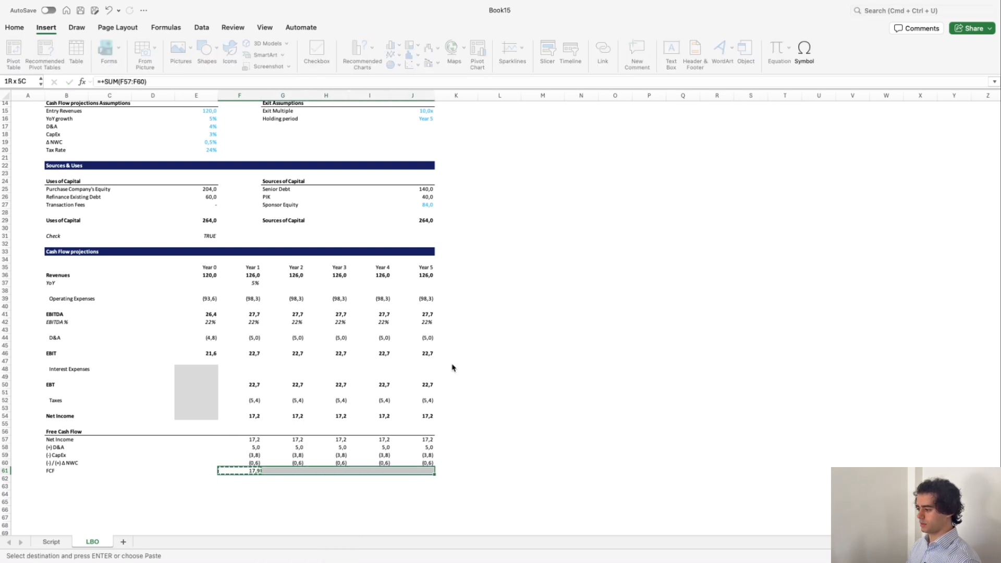
pyautogui.press('super+v')
# Indent the Free Cash Flow component labels in B57:B60, from Net Income to Δ NWC.
pyautogui.press('Left')
pyautogui.press('Left')
pyautogui.press('Left')
pyautogui.press('Left')
pyautogui.press('Up')
pyautogui.press('Up')
pyautogui.press('Up')
pyautogui.press('Up')
pyautogui.hotkey('shift', 'Down')
pyautogui.hotkey('shift', 'Down')
pyautogui.hotkey('shift', 'Down')
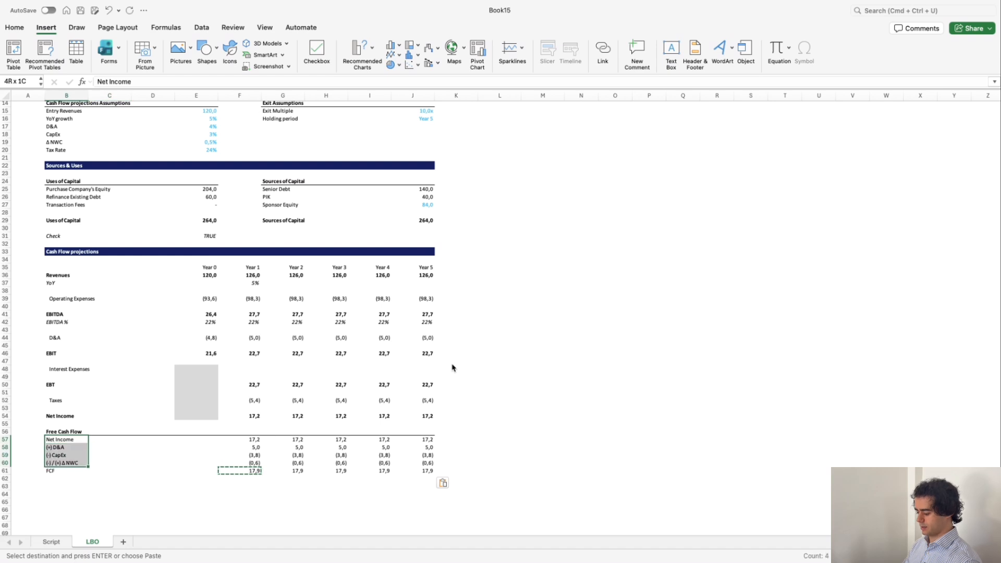
pyautogui.hotkey('alt', 'h')
pyautogui.press('6')
# Add the section heading "Debt Schedule" in B63, two rows below FCF.
pyautogui.press('Down')
pyautogui.press('Down')
pyautogui.press('Down')
pyautogui.press('Down')
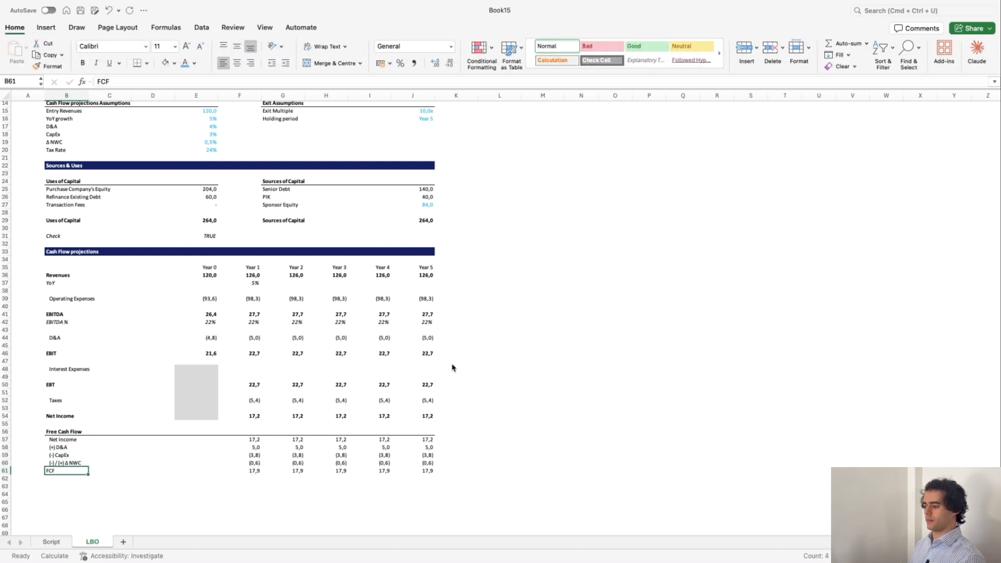
pyautogui.press('Down')
pyautogui.scroll(-3, 365, 411)
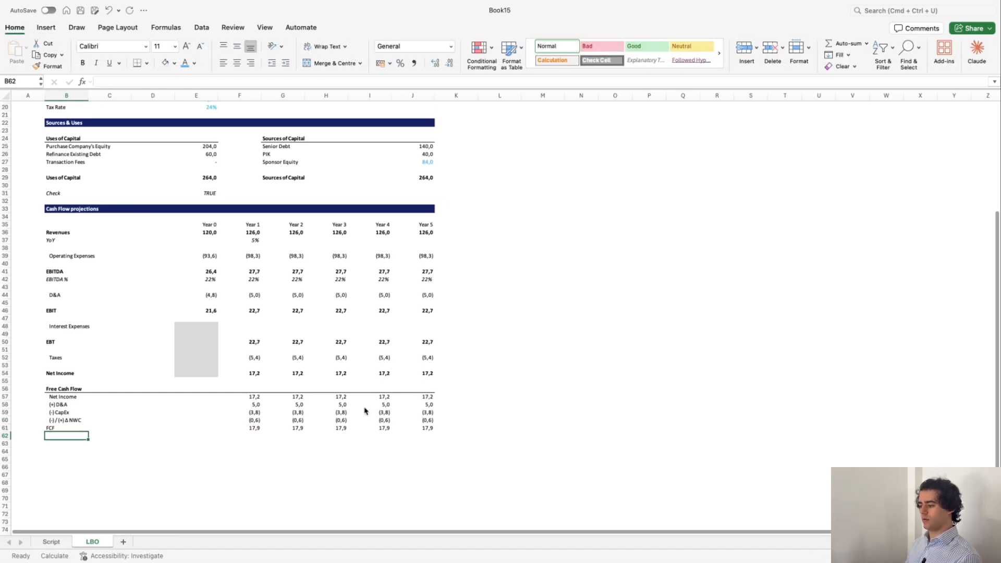
pyautogui.press('Down')
pyautogui.scroll(-1, 365, 411)
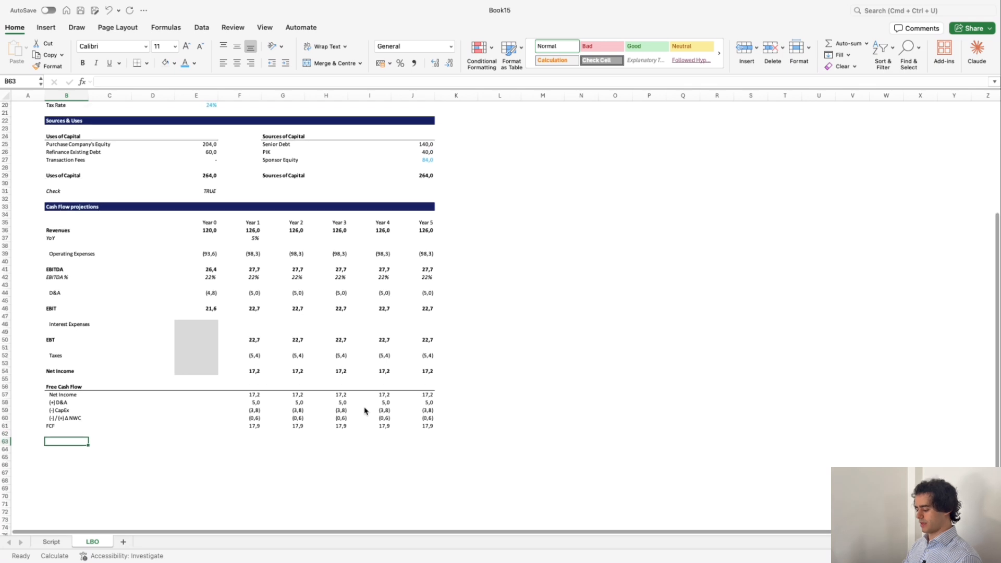
pyautogui.write('Debt Schedu')
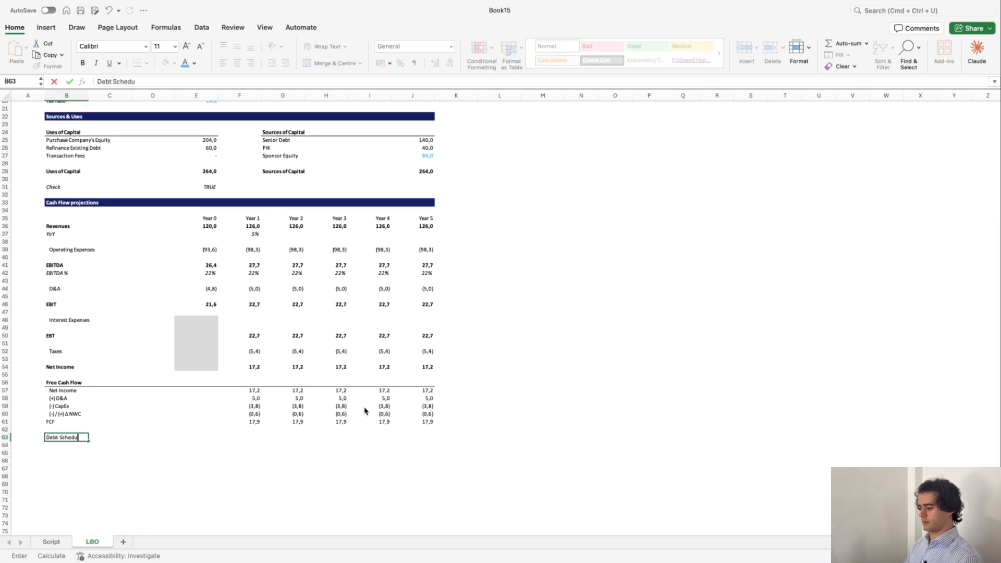
pyautogui.hotkey('shift', 'Right')
pyautogui.hotkey('shift', 'Right')
pyautogui.hotkey('shift', 'Right')
pyautogui.hotkey('shift', 'Right')
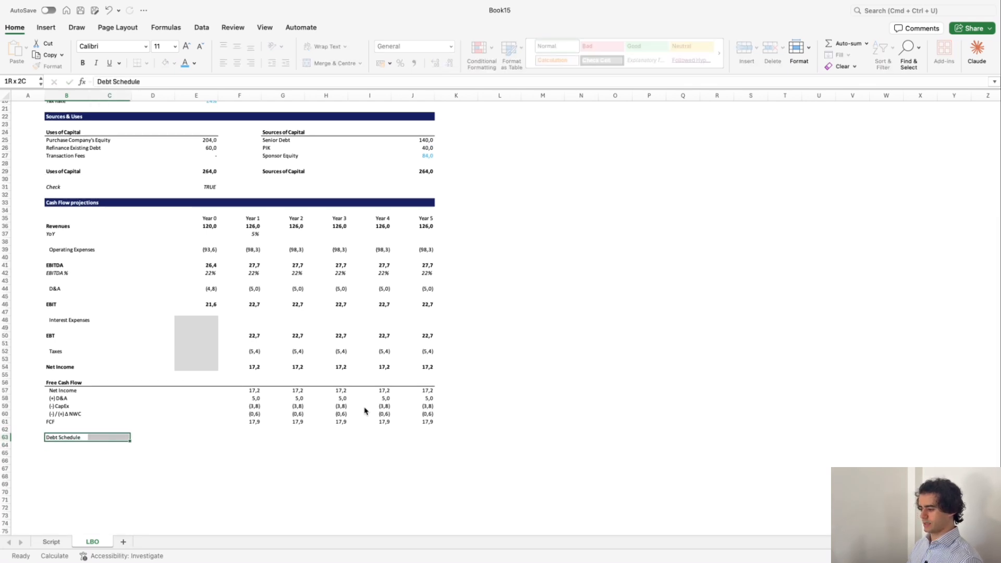
# Apply the formatting of the "Cash Flow projections" heading bar (B33:J33) to the Debt Schedule heading row starting at B63.
pyautogui.click(69, 202)
pyautogui.hotkey('shift', 'Right')
pyautogui.hotkey('shift', 'Right')
pyautogui.hotkey('shift', 'Right')
pyautogui.hotkey('shift', 'Right')
pyautogui.hotkey('shift', 'Right')
pyautogui.hotkey('shift', 'Right')
pyautogui.hotkey('shift', 'Right')
pyautogui.hotkey('shift', 'Right')
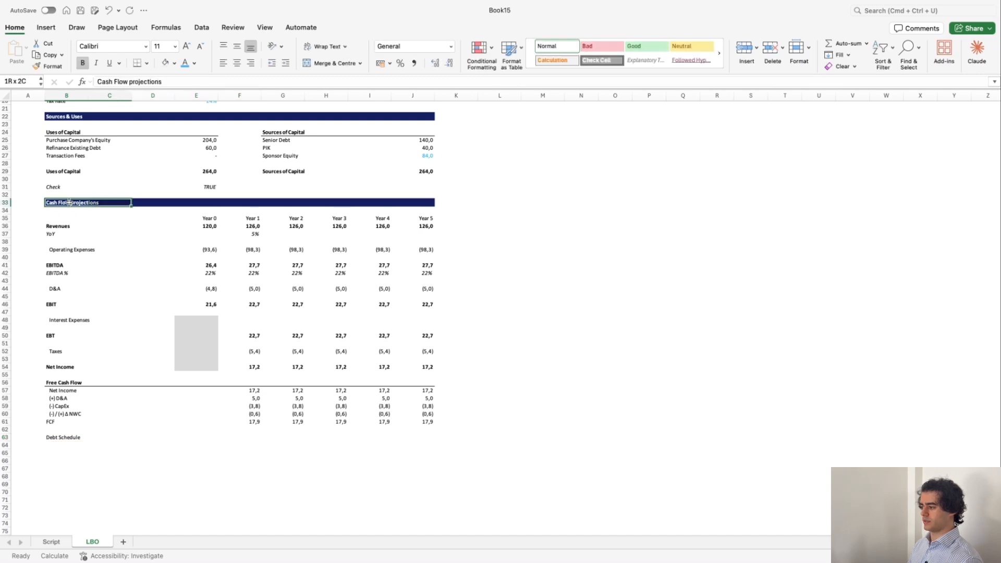
pyautogui.press('super+c')
pyautogui.press('Down')
pyautogui.press('Down')
pyautogui.press('Down')
pyautogui.press('Down')
pyautogui.press('Down')
pyautogui.press('Down')
pyautogui.press('Down')
pyautogui.press('Down')
pyautogui.press('Down')
pyautogui.press('Down')
pyautogui.press('Down')
pyautogui.press('Down')
pyautogui.press('Down')
pyautogui.press('Down')
pyautogui.press('Down')
pyautogui.press('Down')
pyautogui.press('Down')
pyautogui.press('Down')
pyautogui.press('Down')
pyautogui.press('Down')
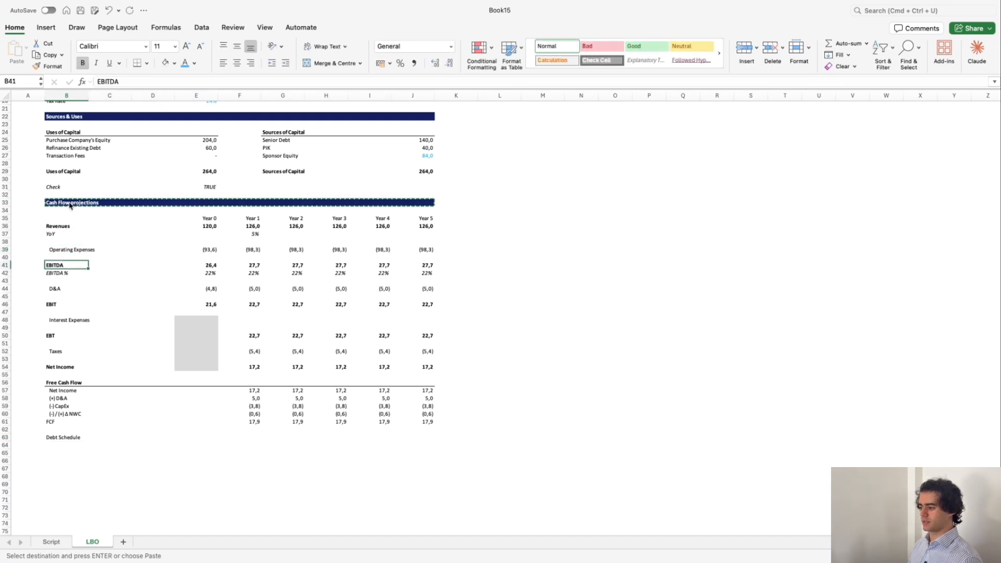
pyautogui.press('super+Down')
pyautogui.press('super+Down')
pyautogui.press('super+Down')
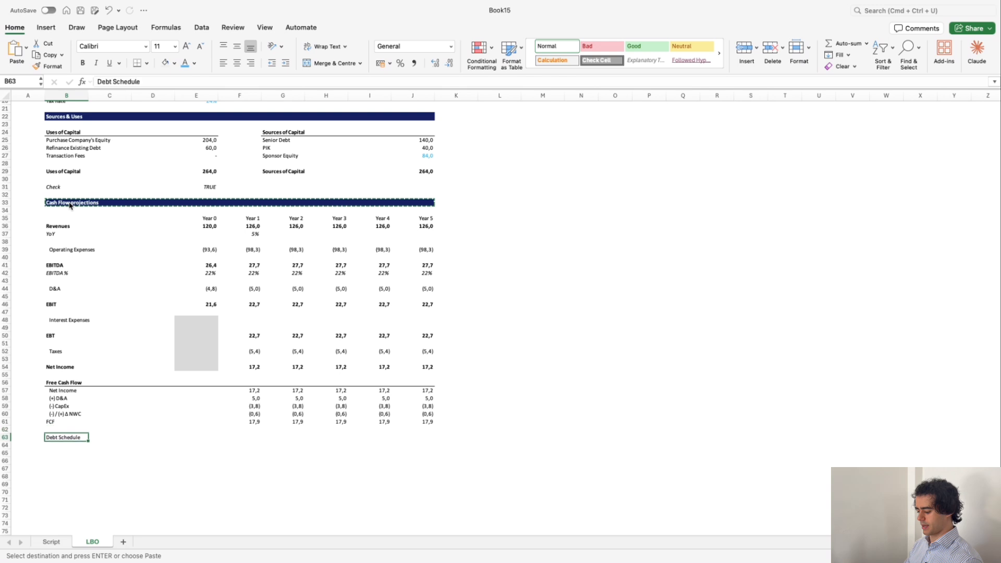
pyautogui.press('ctrl+super+v')
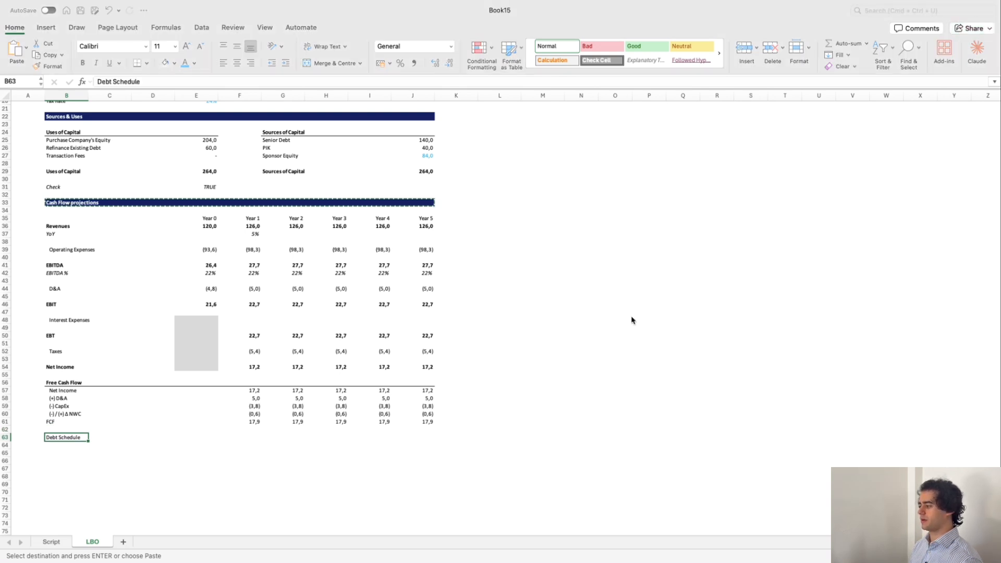
pyautogui.press('Return')
# Copy the Year 0 to Year 5 headers from E35:J35 into the Debt Schedule section starting at E65.
pyautogui.press('Down')
pyautogui.press('Right')
pyautogui.press('Right')
pyautogui.press('Right')
pyautogui.press('Right')
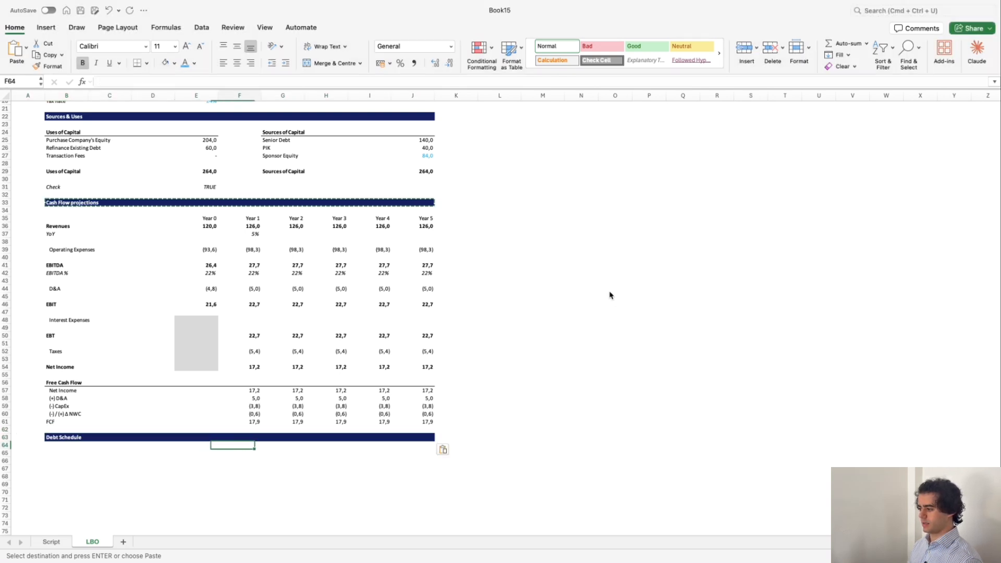
pyautogui.press('Down')
pyautogui.press('Left')
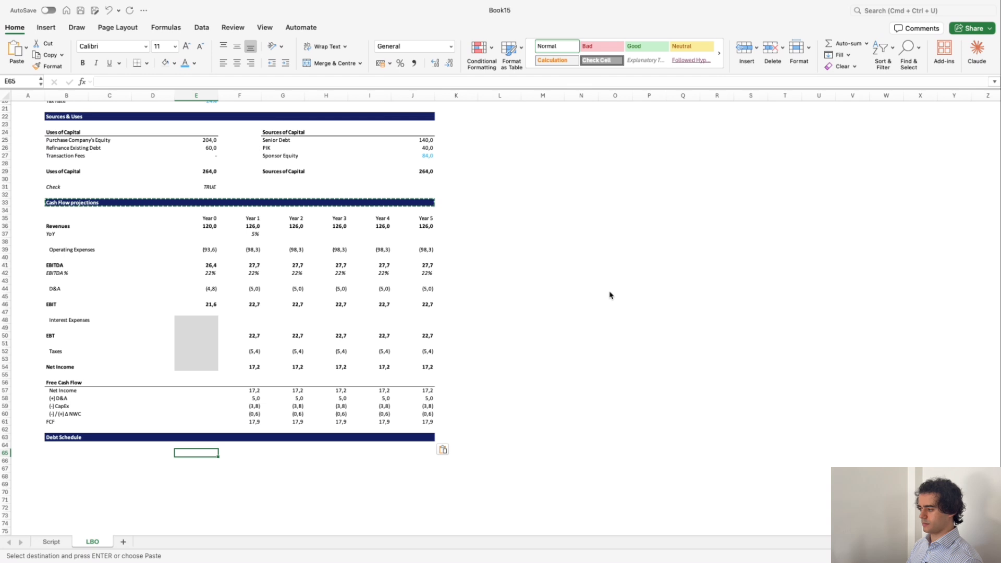
pyautogui.click(206, 218)
pyautogui.press('shift+super+Right')
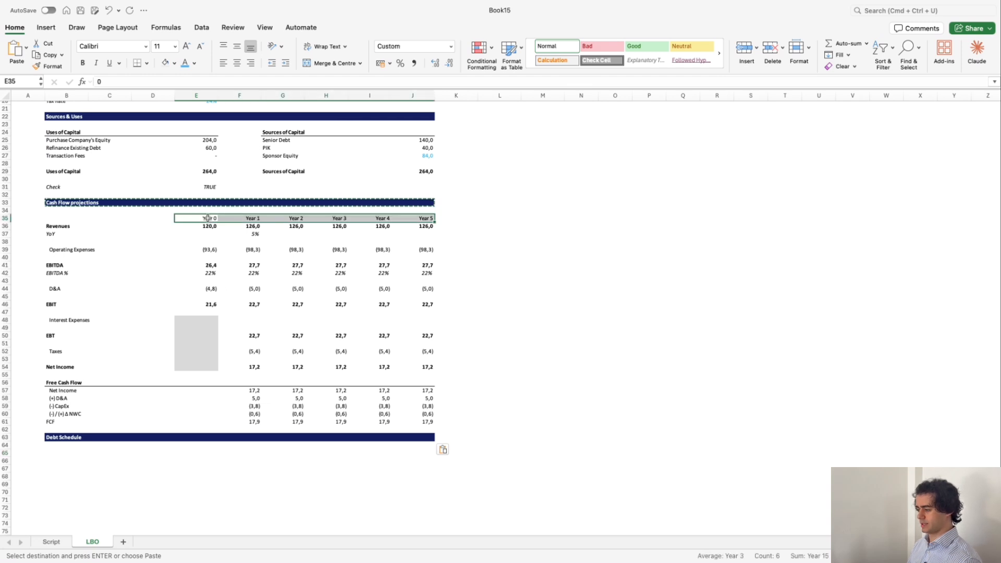
pyautogui.press('super+c')
pyautogui.click(204, 453)
pyautogui.press('super+v')
# Enter the label "Senior Debt" in B65, on the same row as the Debt Schedule year headers.
pyautogui.press('Left')
pyautogui.press('Left')
pyautogui.press('Left')
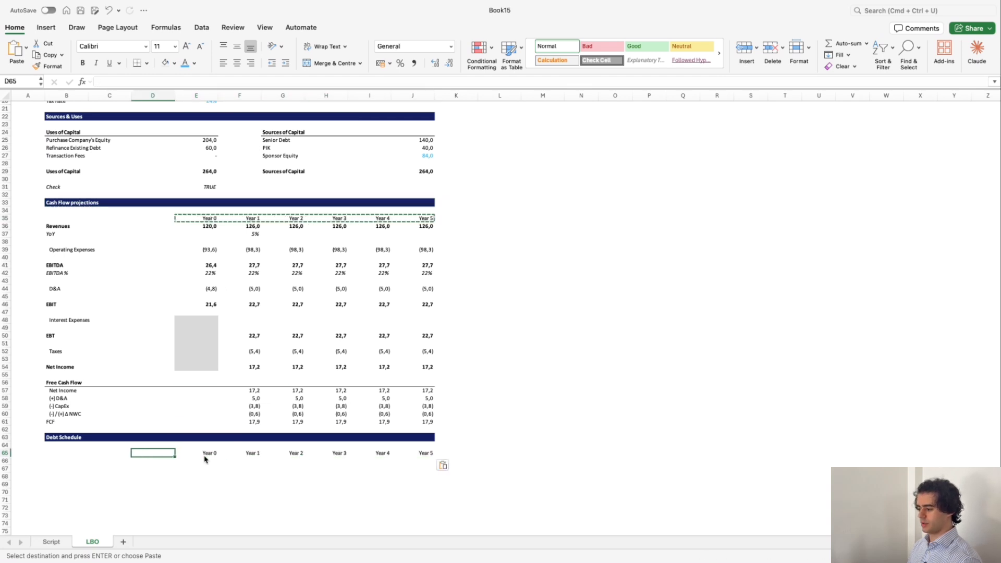
pyautogui.write('Seni')
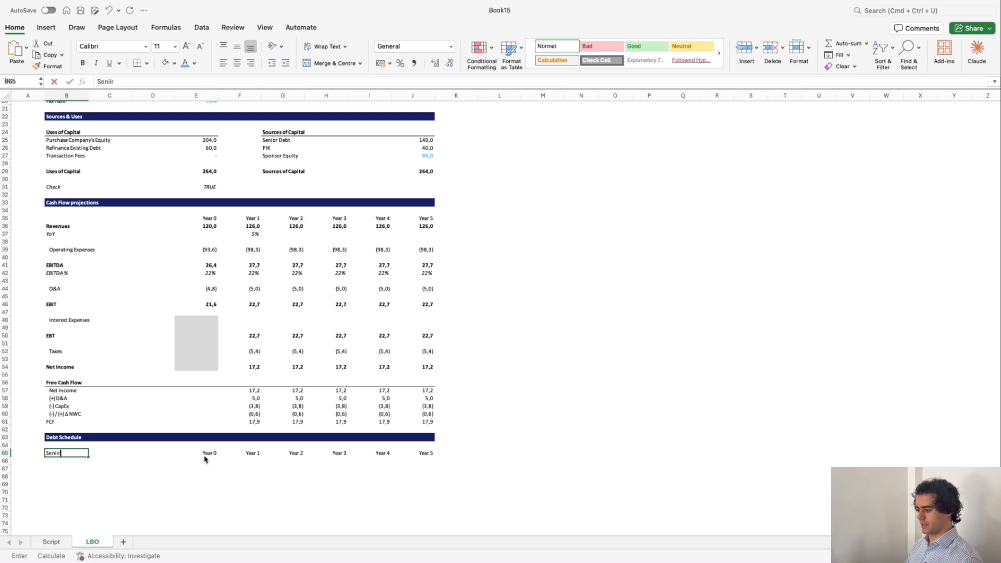
pyautogui.write('or Debt')
pyautogui.press('Return')
pyautogui.press('Up')
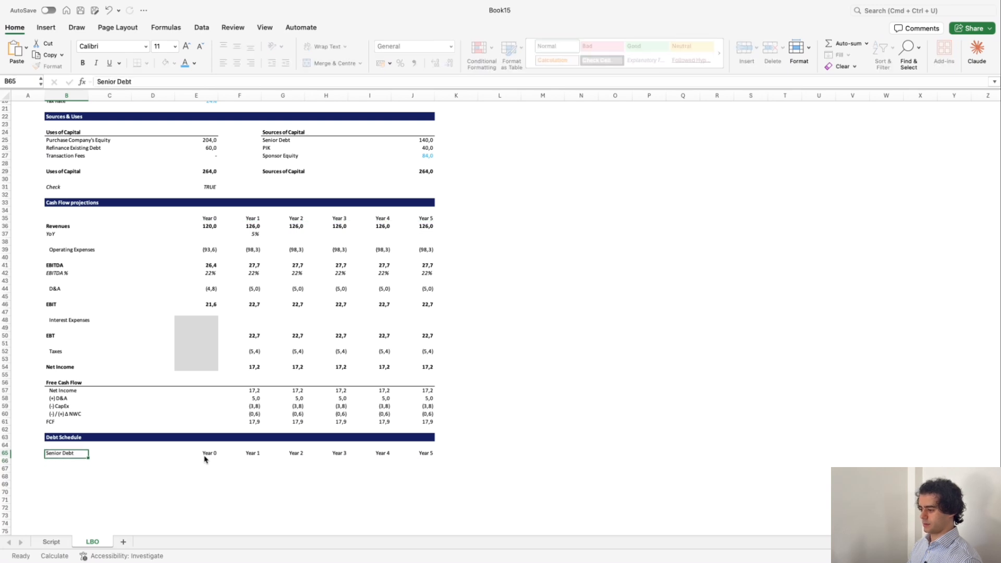
# Make the Senior Debt header row B65:J65 bold and add a bottom border across it.
pyautogui.press('shift+super+Right')
pyautogui.press('shift+super+Right')
pyautogui.press('super+b')
pyautogui.press('Left')
pyautogui.press('Right')
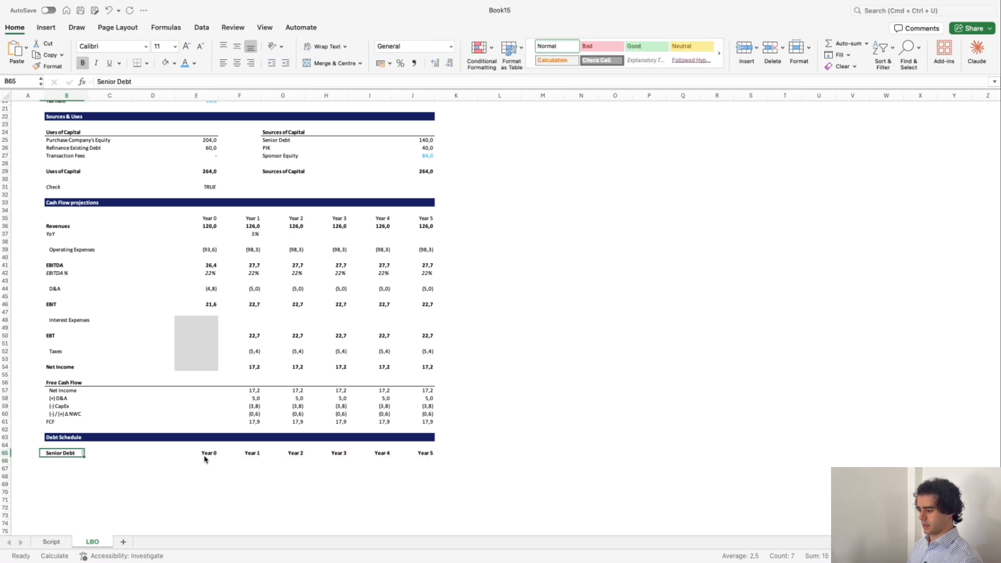
pyautogui.press('Down')
pyautogui.press('Up')
pyautogui.hotkey('shift', 'Right')
pyautogui.hotkey('shift', 'Right')
pyautogui.hotkey('shift', 'Right')
pyautogui.hotkey('shift', 'Right')
pyautogui.hotkey('shift', 'Right')
pyautogui.hotkey('shift', 'Right')
pyautogui.hotkey('shift', 'Right')
pyautogui.hotkey('shift', 'Right')
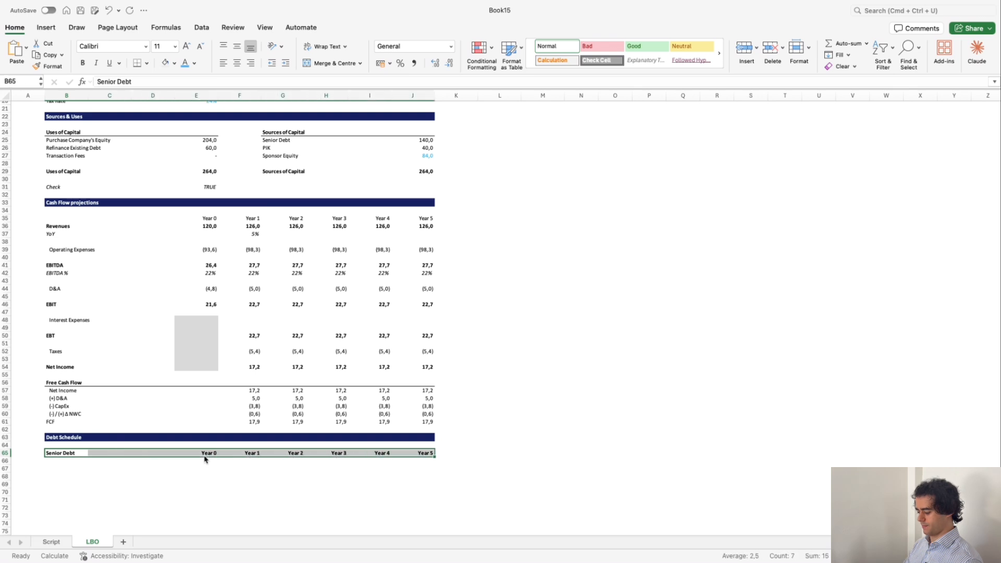
pyautogui.hotkey('alt', 'h')
pyautogui.press('b')
pyautogui.press('o')
pyautogui.press('Down')
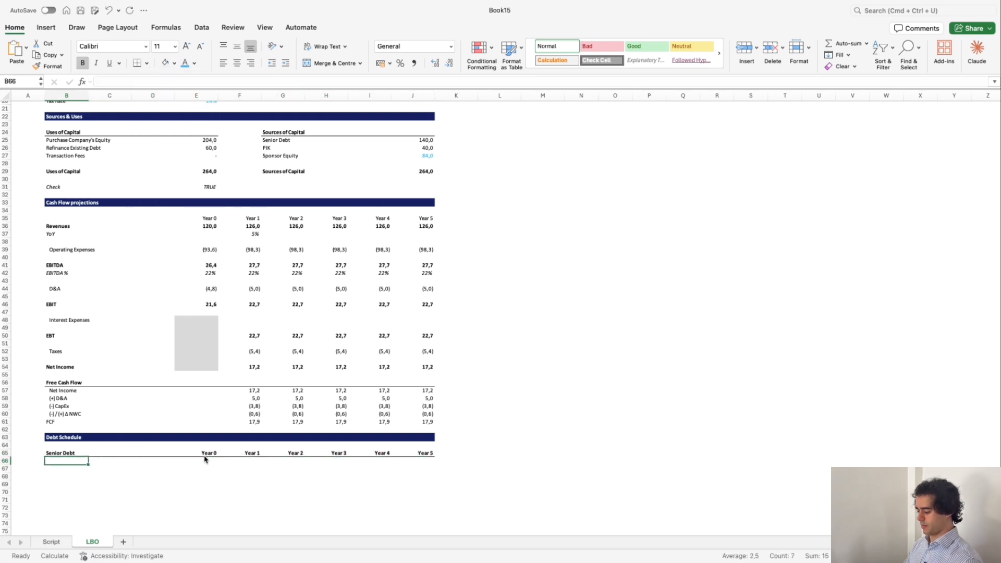
# Enter the row labels BOP, Cash Sweep and EOP in B66:B68 under Senior Debt.
pyautogui.write('BOP')
pyautogui.press('Return')
pyautogui.write('Cas')
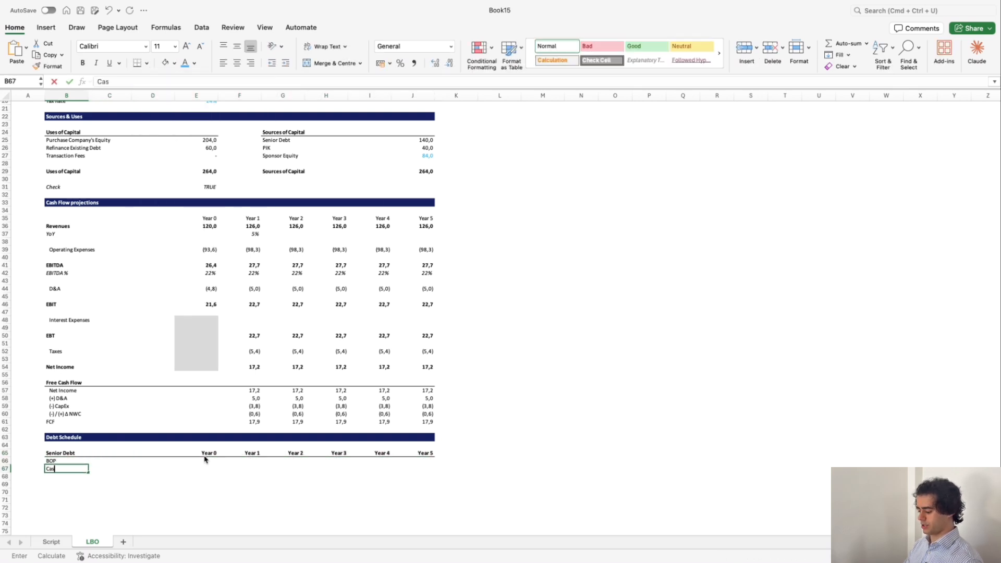
pyautogui.write('h Sweep')
pyautogui.press('Return')
pyautogui.write('EOP')
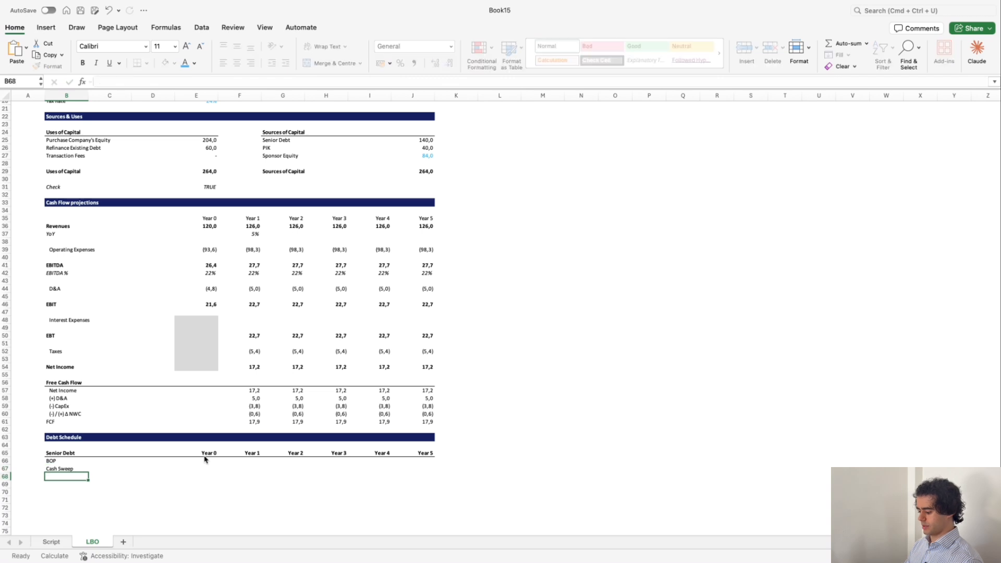
# Indent the Cash Sweep label in B67.
pyautogui.press('Up')
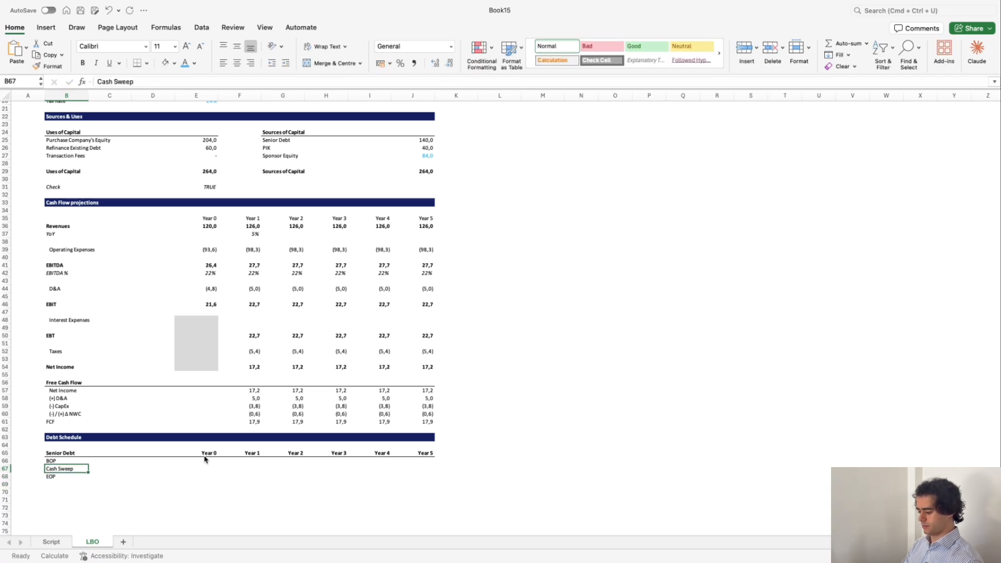
pyautogui.hotkey('ctrl', 'alt', 'Tab')
pyautogui.press('Right')
pyautogui.press('Right')
pyautogui.press('Right')
pyautogui.press('Left')
pyautogui.press('Left')
pyautogui.press('Left')
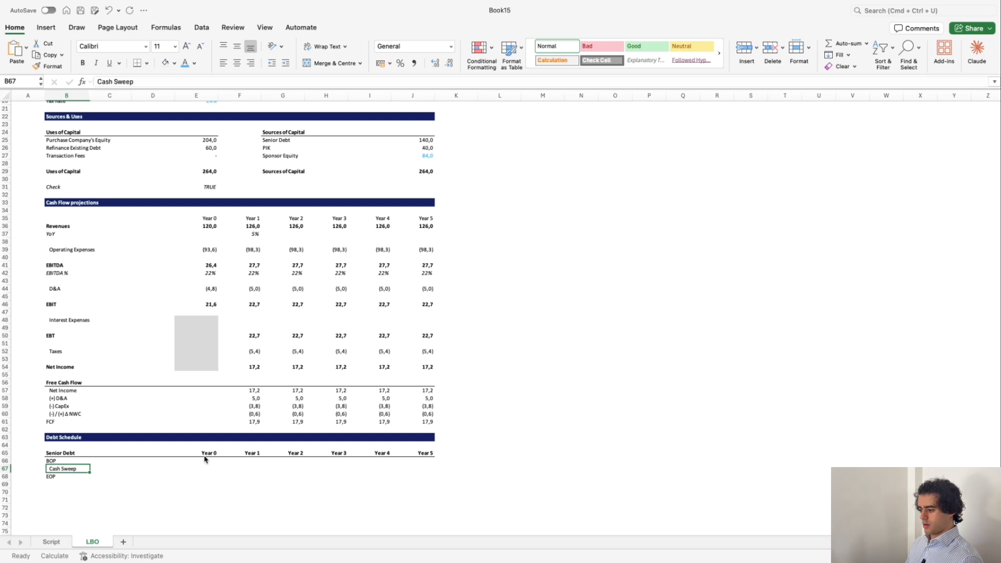
pyautogui.press('Up')
pyautogui.press('Up')
pyautogui.hotkey('shift', 'Right')
pyautogui.hotkey('shift', 'Down')
pyautogui.hotkey('shift', 'Down')
pyautogui.hotkey('shift', 'Down')
pyautogui.hotkey('shift', 'Right')
pyautogui.hotkey('shift', 'Right')
pyautogui.hotkey('shift', 'Right')
pyautogui.hotkey('shift', 'Right')
pyautogui.hotkey('shift', 'Right')
pyautogui.hotkey('shift', 'Right')
pyautogui.hotkey('shift', 'Right')
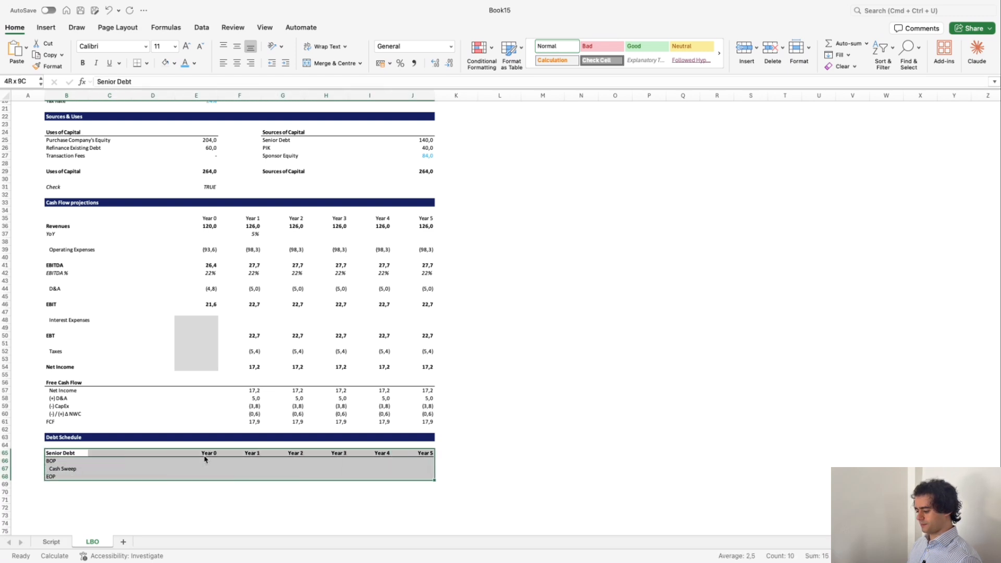
pyautogui.hotkey('ctrl', 'c')
pyautogui.press('Down')
pyautogui.press('Down')
pyautogui.press('Down')
pyautogui.press('Down')
pyautogui.press('Escape')
pyautogui.press('Down')
pyautogui.write('√')
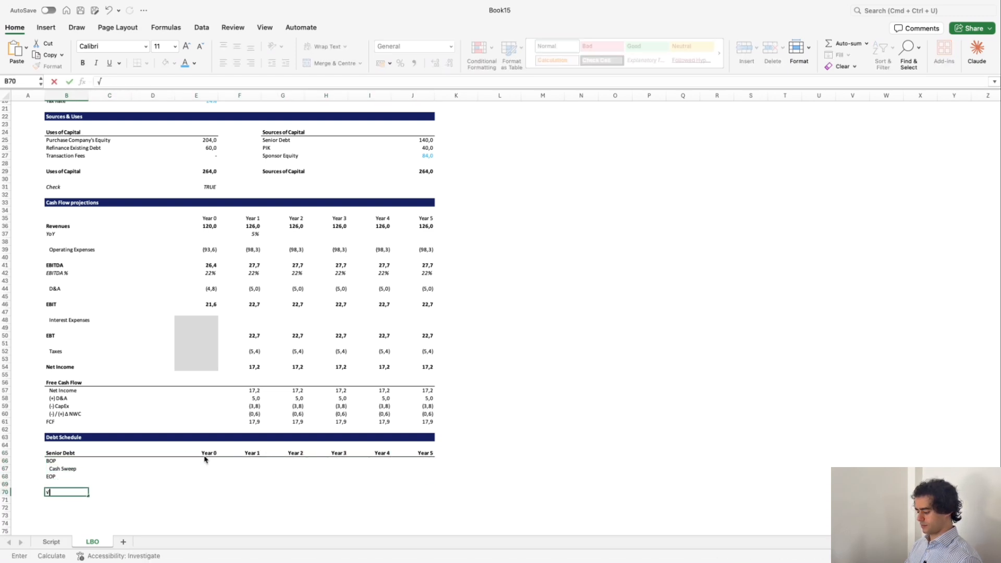
pyautogui.hotkey('ctrl', 'v')
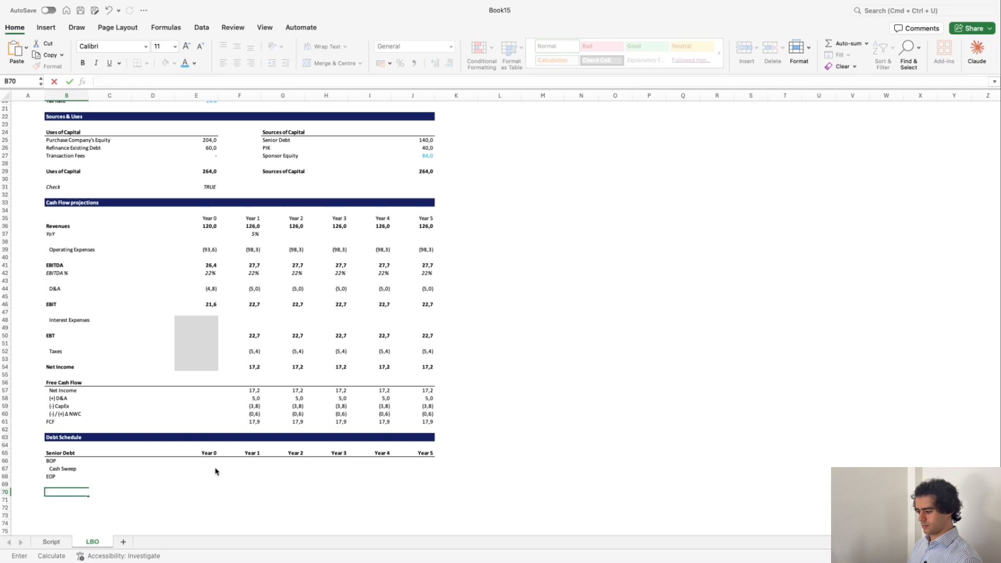
pyautogui.press('Escape')
# Duplicate the Senior Debt block B65:J68 starting at B70, leaving one blank row between the blocks.
pyautogui.click(51, 453)
pyautogui.hotkey('shift', 'Right')
pyautogui.hotkey('shift', 'Down')
pyautogui.hotkey('shift', 'Down')
pyautogui.hotkey('shift', 'Down')
pyautogui.hotkey('shift', 'Right')
pyautogui.hotkey('shift', 'Right')
pyautogui.hotkey('shift', 'Right')
pyautogui.hotkey('shift', 'Right')
pyautogui.hotkey('shift', 'Right')
pyautogui.hotkey('shift', 'Right')
pyautogui.hotkey('shift', 'Right')
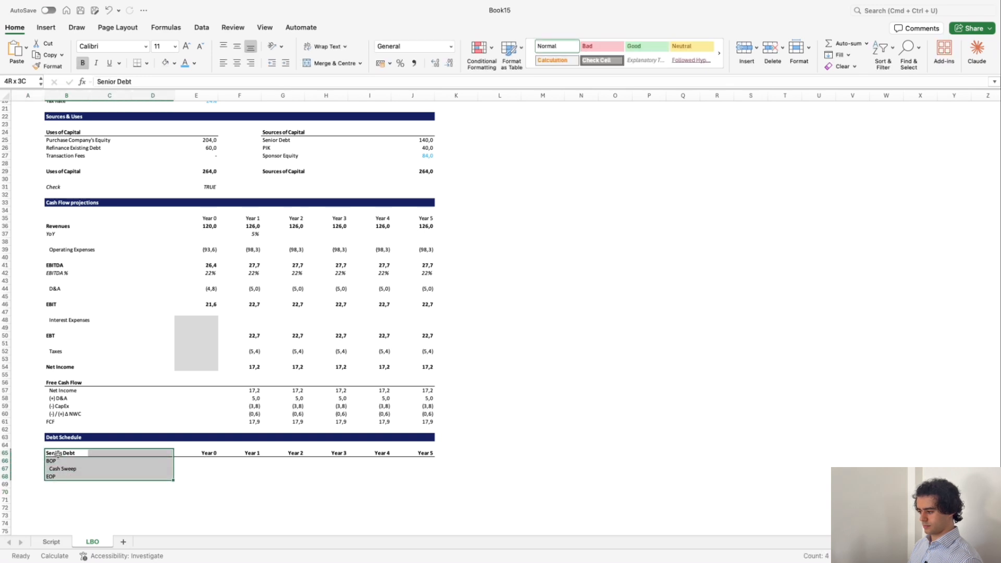
pyautogui.press('super+c')
pyautogui.scroll(-3, 59, 457)
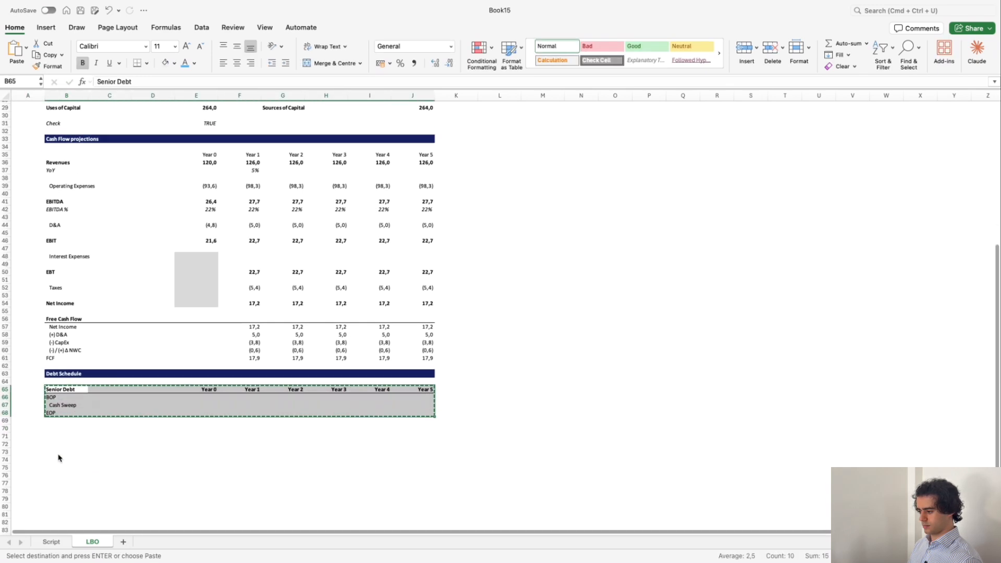
pyautogui.click(60, 428)
pyautogui.press('super+v')
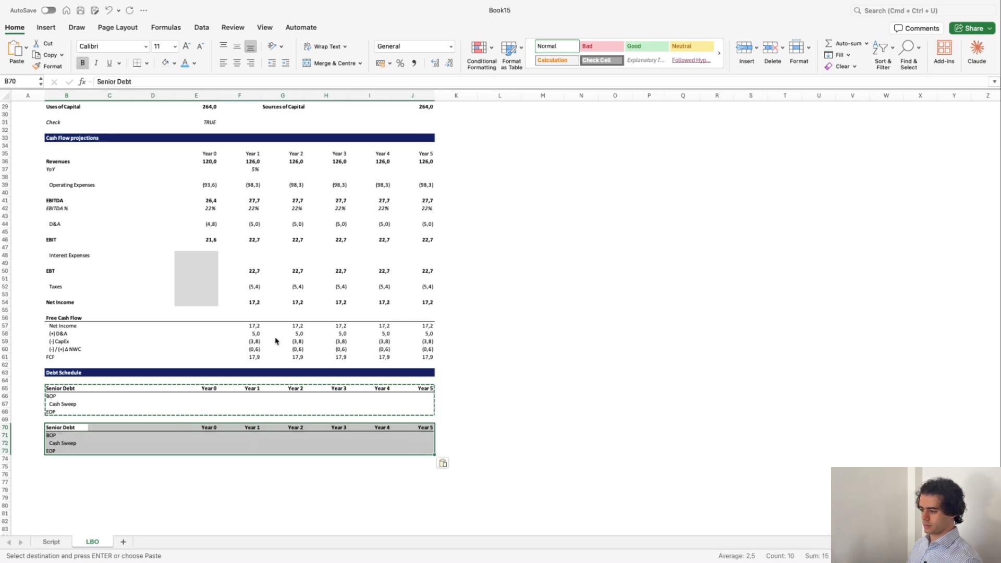
# Retitle the copied block "PIK" in B70 and replace its Cash Sweep label in B72 with "Accrued interests PIK".
pyautogui.press('Right')
pyautogui.press('Up')
pyautogui.press('Left')
pyautogui.press('Down')
pyautogui.press('Escape')
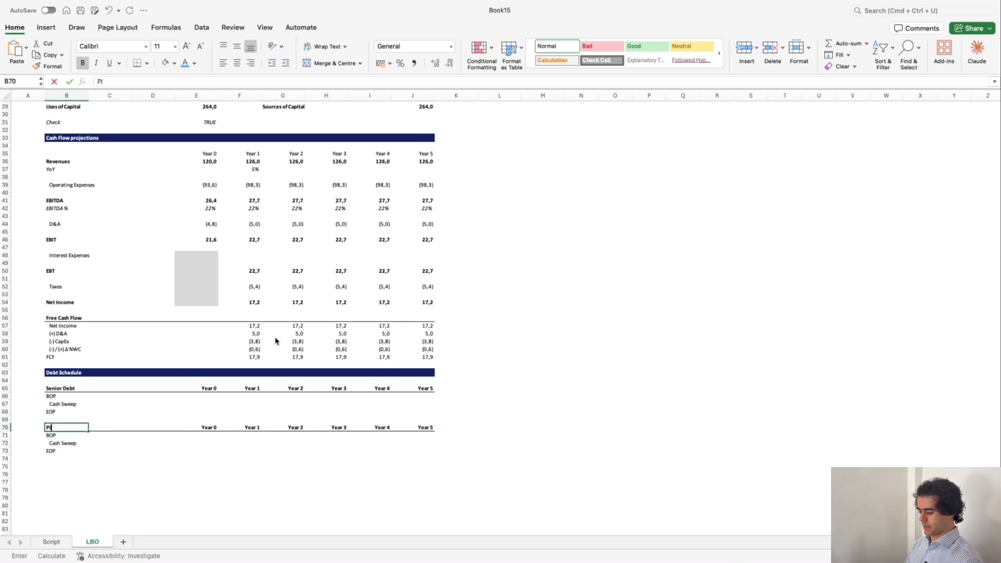
pyautogui.write('Pl')
pyautogui.press('Return')
pyautogui.press('Down')
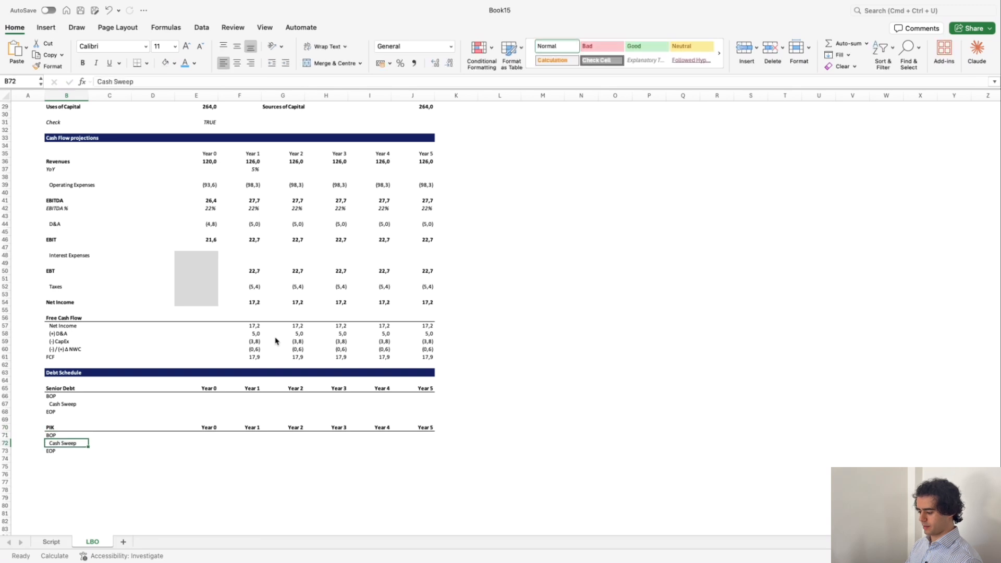
pyautogui.write('Accrued interests PI')
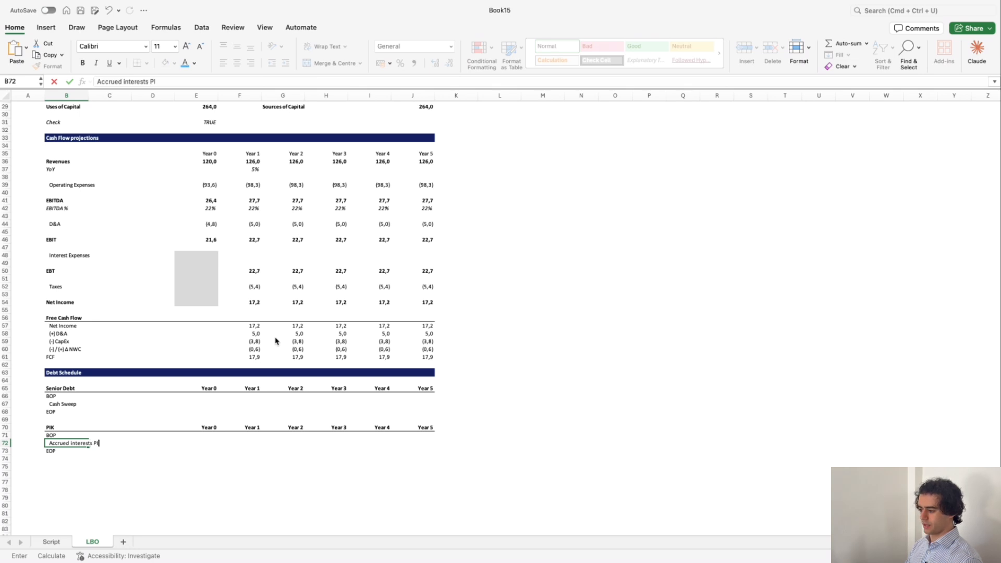
pyautogui.press('Return')
# Link the Year 1 Senior Debt BOP in F66 to the Senior Debt amount in the Financing Assumptions (I8).
pyautogui.press('Up')
pyautogui.press('Right')
pyautogui.press('Right')
pyautogui.press('Right')
pyautogui.press('Right')
pyautogui.press('Up')
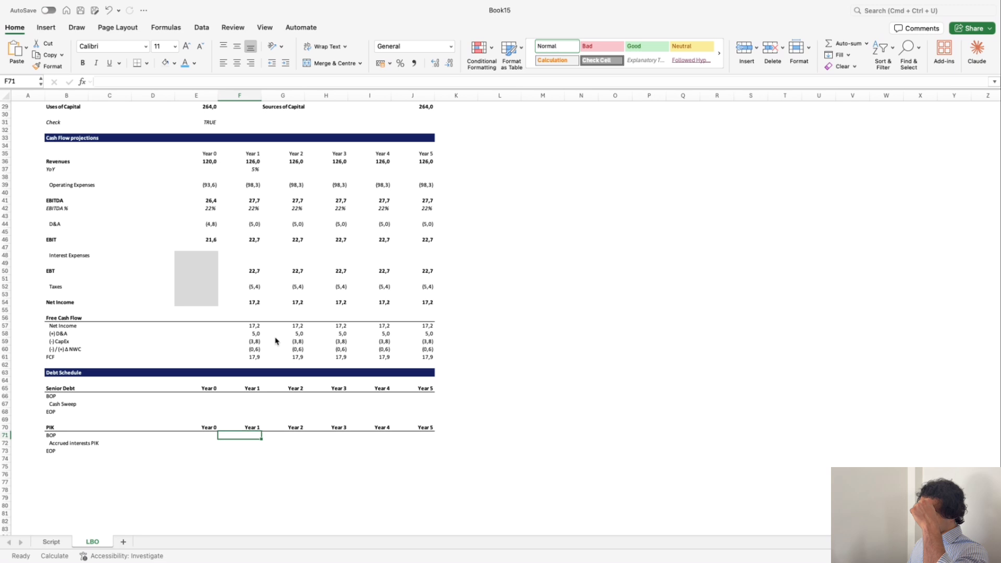
pyautogui.press('Left')
pyautogui.press('Up')
pyautogui.press('Up')
pyautogui.press('Up')
pyautogui.press('Up')
pyautogui.press('Up')
pyautogui.press('Right')
pyautogui.press('Right')
pyautogui.press('Left')
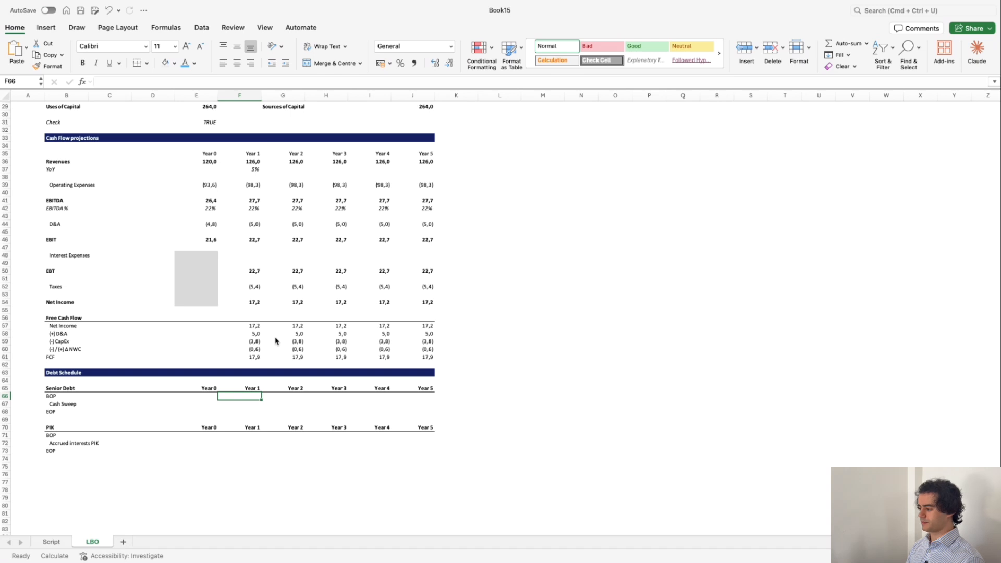
pyautogui.write('+')
pyautogui.scroll(5, 275, 341)
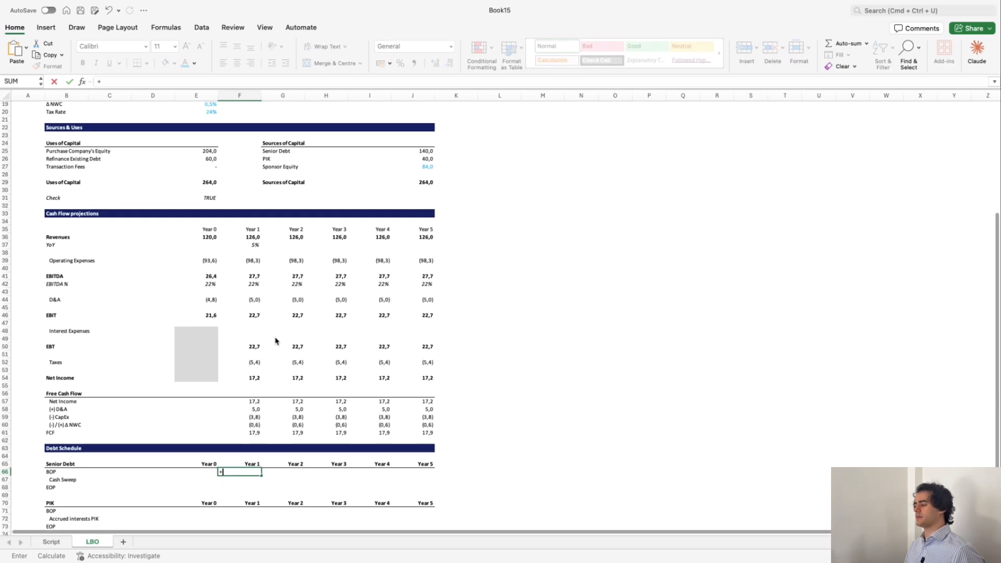
pyautogui.scroll(8, 275, 341)
pyautogui.click(374, 152)
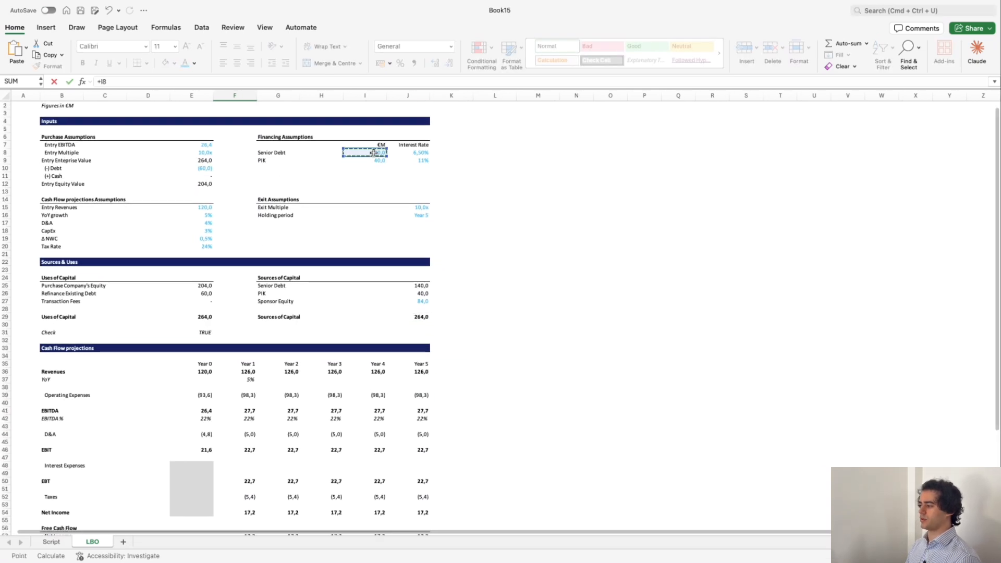
pyautogui.press('Return')
pyautogui.press('Down')
pyautogui.press('Down')
pyautogui.press('Down')
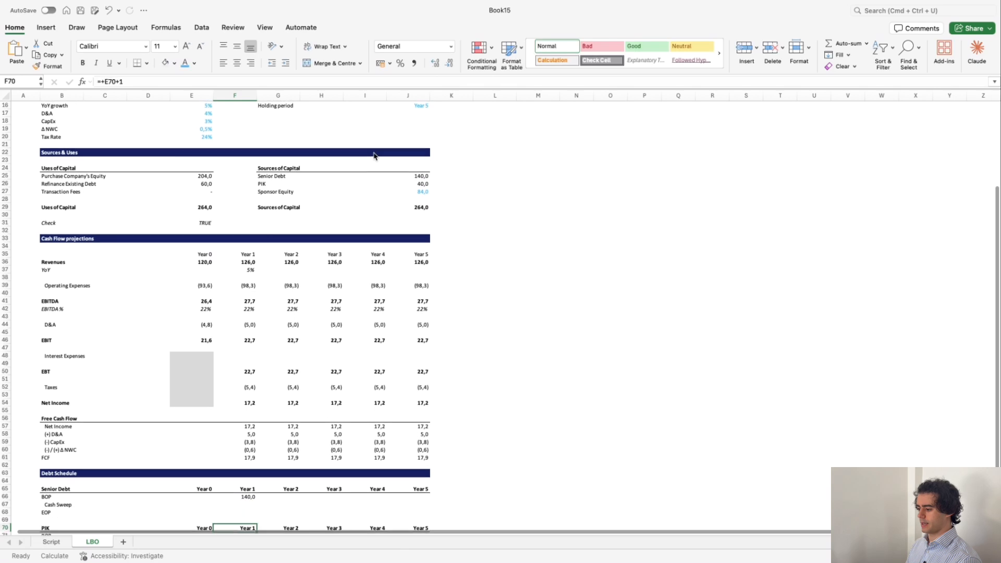
# Set the Year 1 Senior Debt Cash Sweep in F67 to the negative of the Year 1 FCF (F61).
pyautogui.scroll(-2, 371, 360)
pyautogui.press('Up')
pyautogui.press('Up')
pyautogui.press('Up')
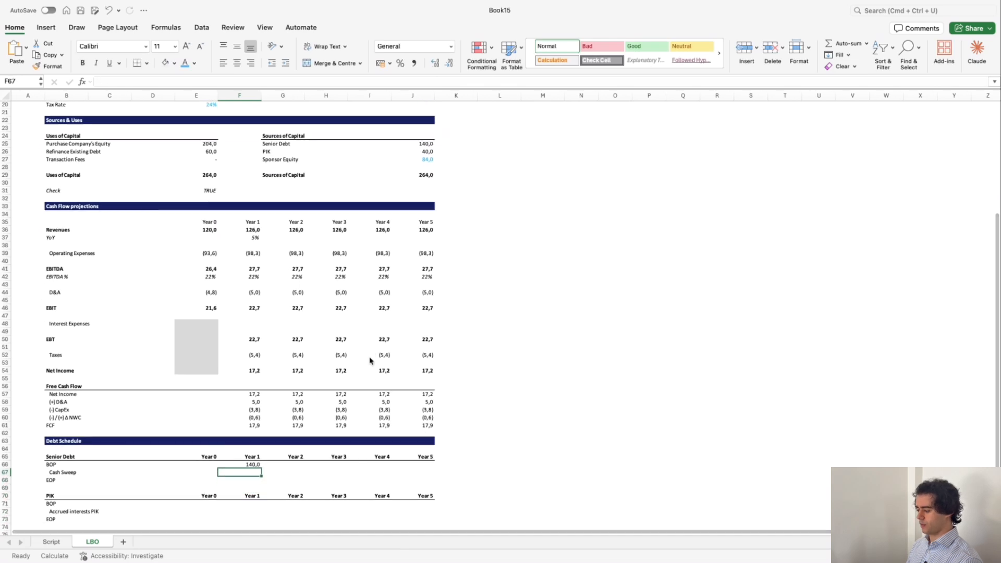
pyautogui.write('-')
pyautogui.press('Up')
pyautogui.press('Up')
pyautogui.press('Up')
pyautogui.press('Up')
pyautogui.press('Up')
pyautogui.press('Up')
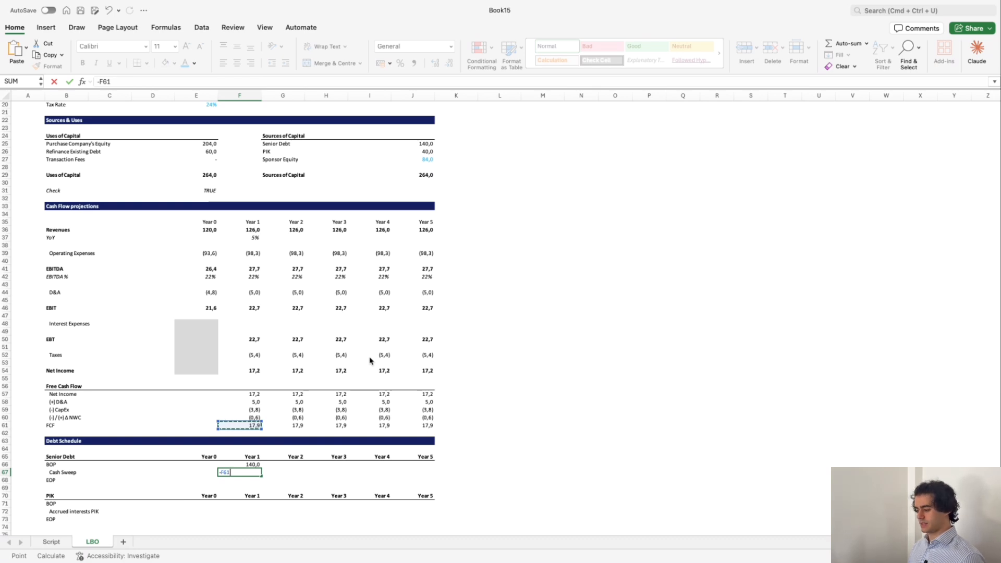
pyautogui.hotkey('ctrl', 'Return')
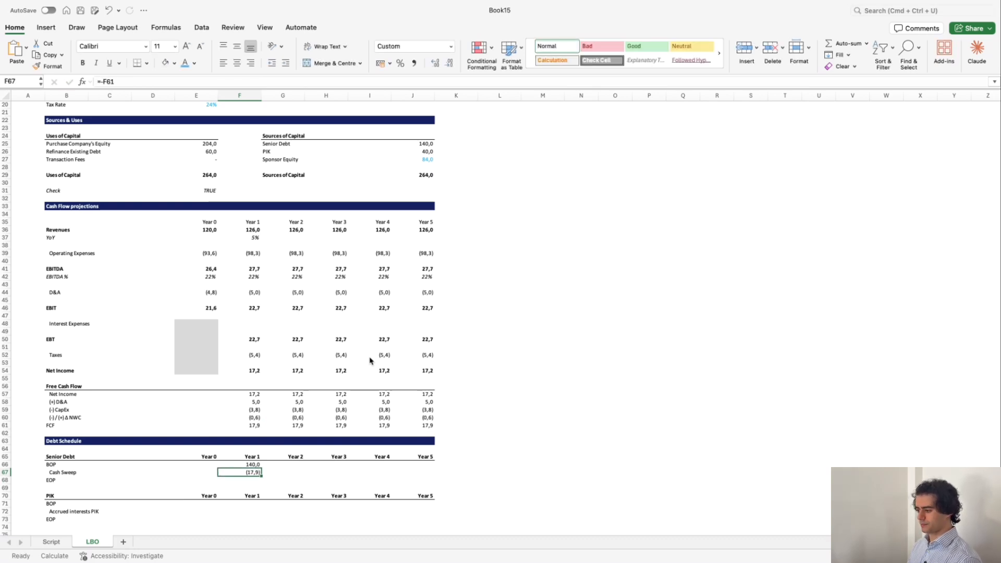
# Review the brief's Senior Debt and PIK Note terms on the Script sheet and return to the LBO sheet.
pyautogui.hotkey('ctrl', 'pageup')
pyautogui.click(60, 313)
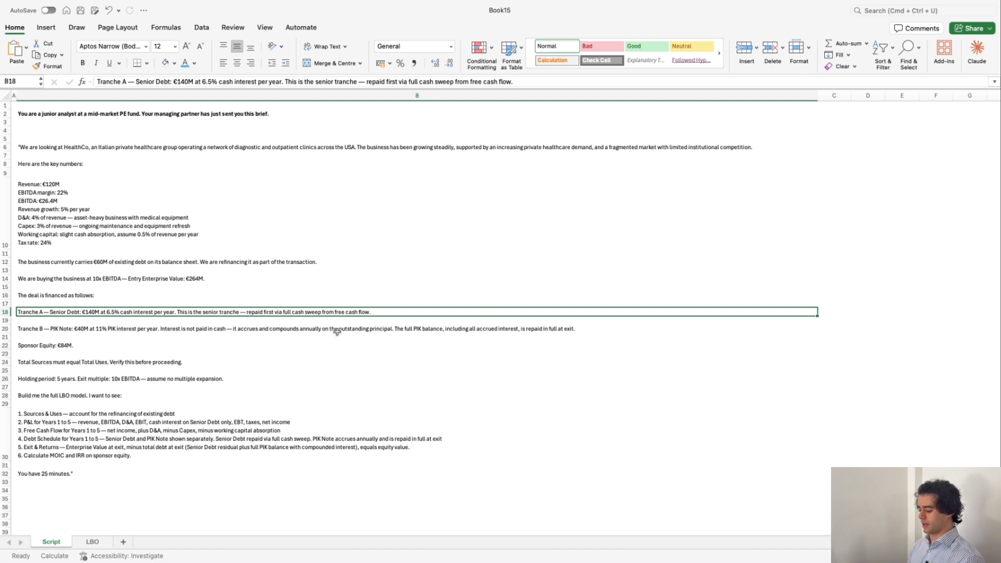
pyautogui.moveTo(337, 332); pyautogui.dragTo(336, 333)
pyautogui.hotkey('ctrl', 'pagedown')
# Calculate the Year 1 Senior Debt EOP in F68 as the sum of F66:F67 and copy it across to Year 5.
pyautogui.scroll(-1, 310, 487)
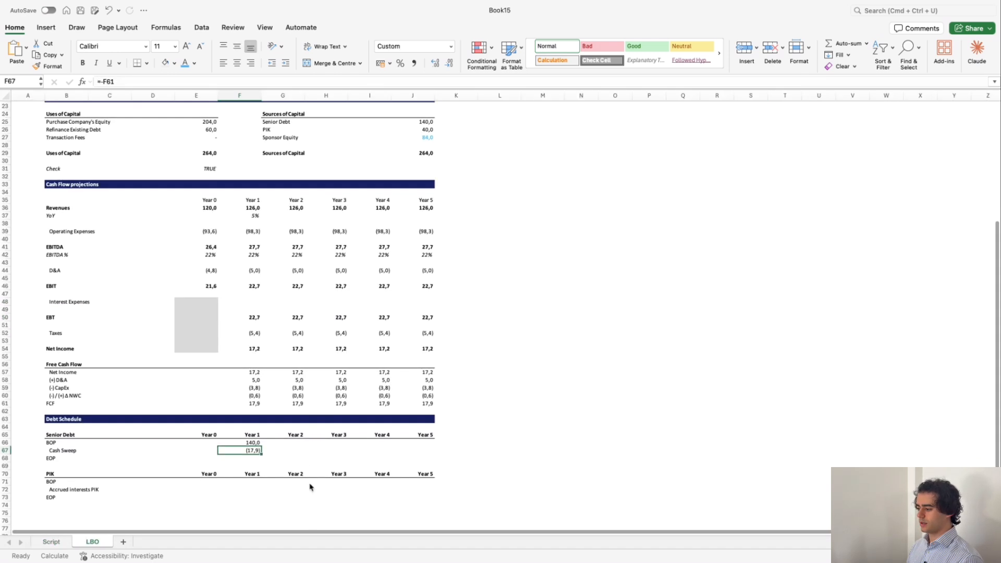
pyautogui.press('Down')
pyautogui.write('+sum(')
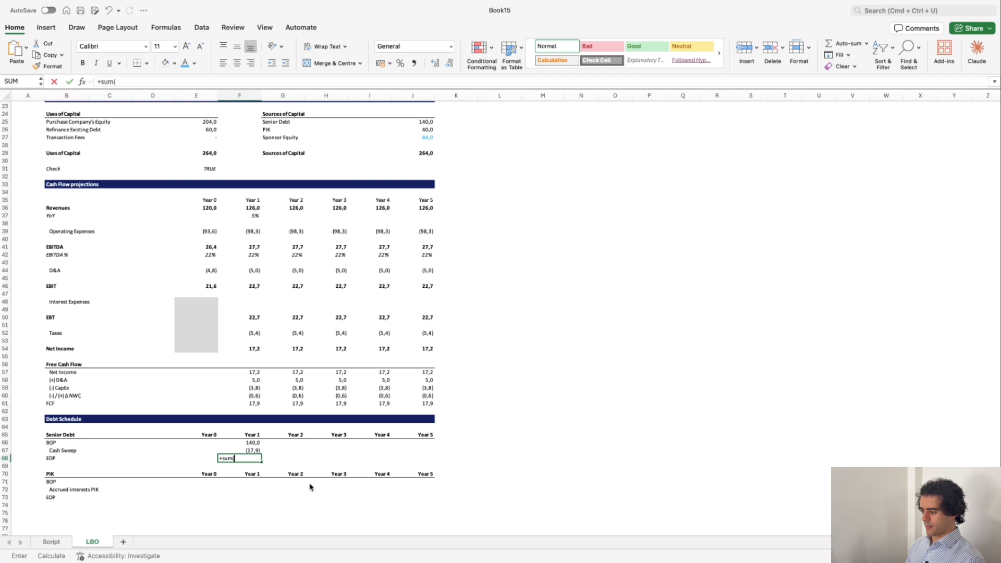
pyautogui.press('Up')
pyautogui.press('Up')
pyautogui.hotkey('shift', 'Down')
pyautogui.press('Return')
pyautogui.press('Up')
pyautogui.press('super+c')
pyautogui.hotkey('shift', 'Right')
pyautogui.hotkey('shift', 'Right')
pyautogui.hotkey('shift', 'Right')
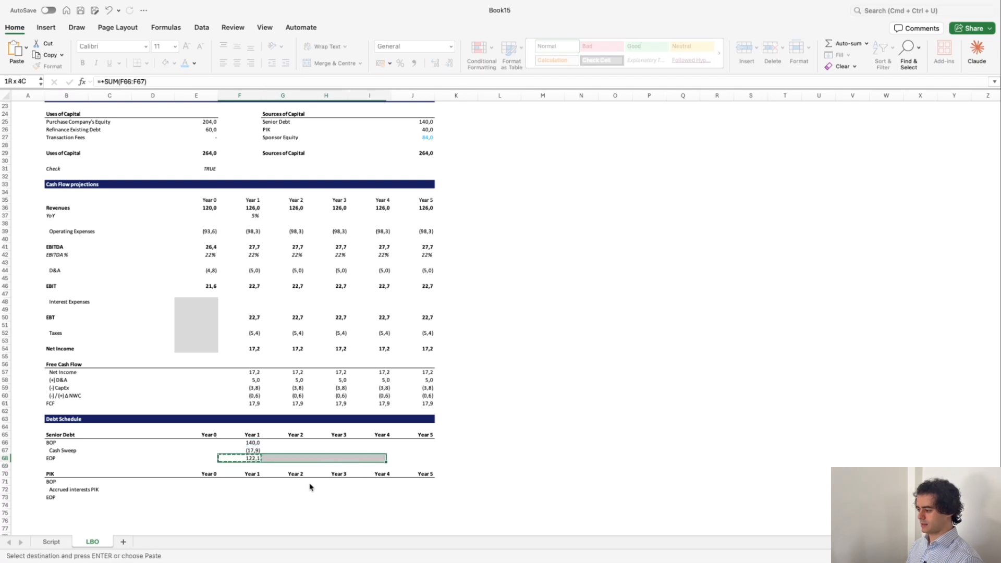
pyautogui.hotkey('shift', 'Right')
pyautogui.press('super+v')
# Link the Year 2 Senior Debt BOP in G66 to the prior-year EOP (F68) and copy it through Year 5.
pyautogui.press('Right')
pyautogui.press('Up')
pyautogui.press('Up')
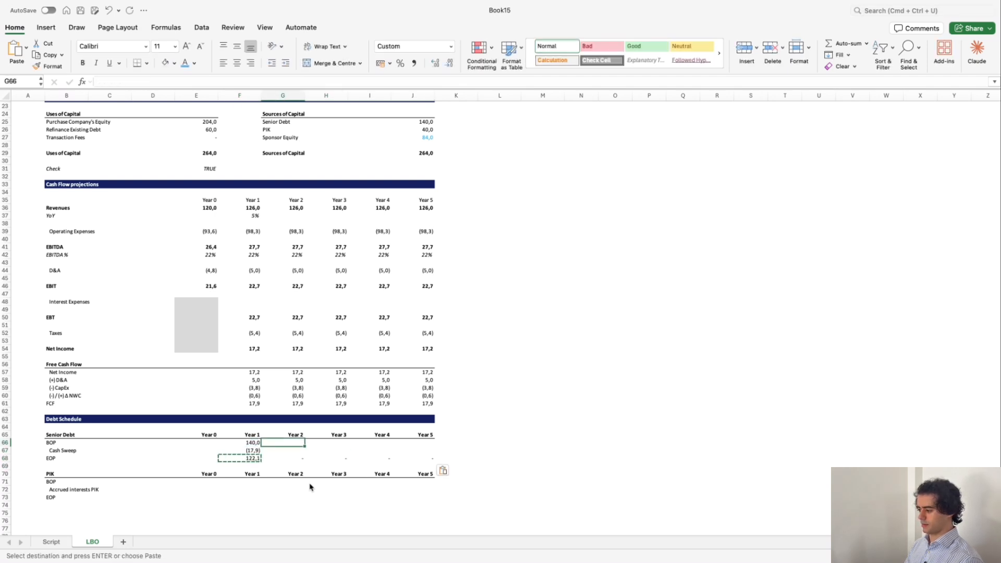
pyautogui.write('+')
pyautogui.press('Left')
pyautogui.press('Down')
pyautogui.press('Down')
pyautogui.press('Return')
pyautogui.press('Up')
pyautogui.press('super+c')
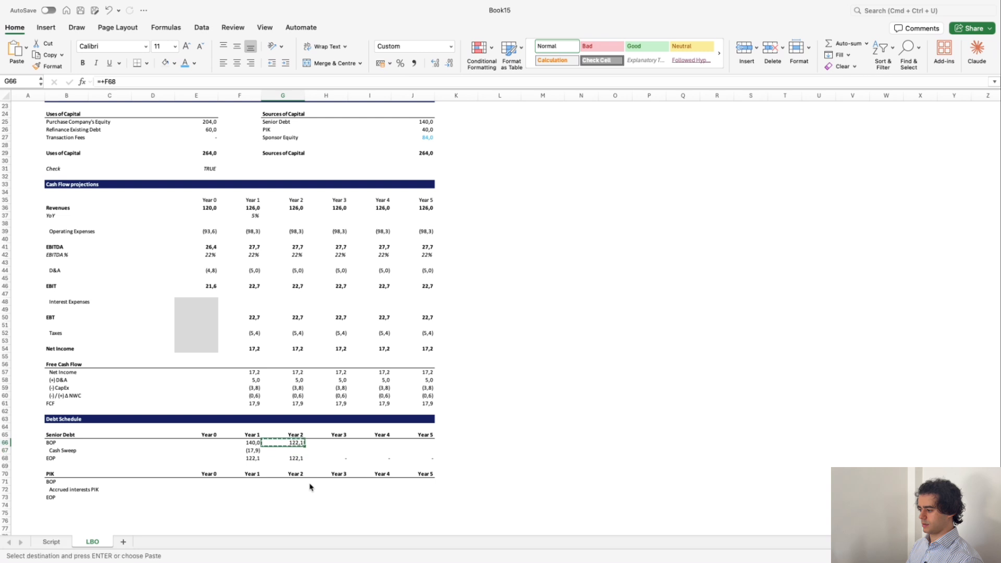
pyautogui.hotkey('shift', 'Right')
pyautogui.hotkey('shift', 'Right')
pyautogui.hotkey('shift', 'Right')
pyautogui.press('super+v')
# Copy the Year 1 Cash Sweep formula in F67 across to Year 5.
pyautogui.press('Left')
pyautogui.press('Down')
pyautogui.press('super+c')
pyautogui.hotkey('shift', 'Right')
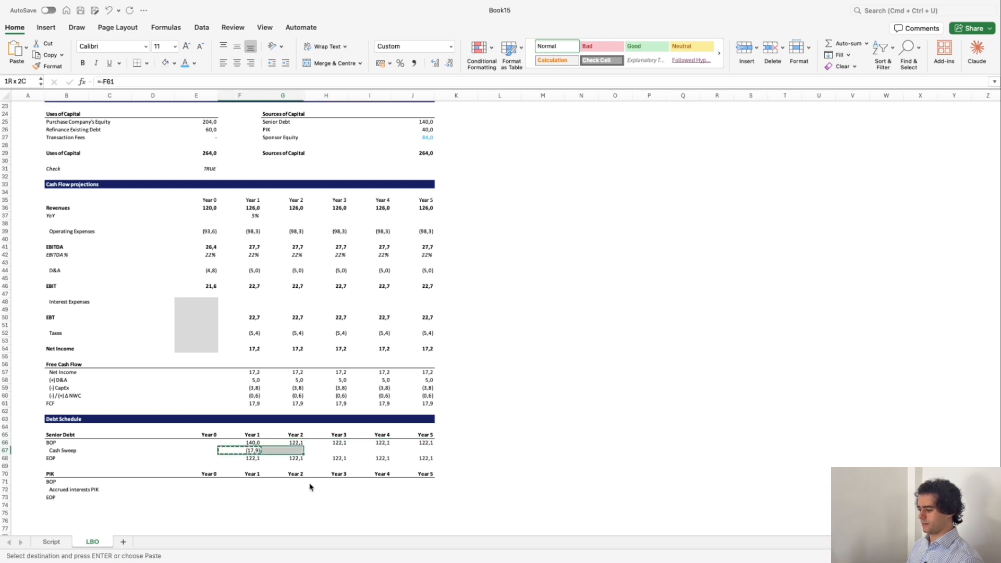
pyautogui.hotkey('shift', 'Right')
pyautogui.hotkey('shift', 'Right')
pyautogui.hotkey('shift', 'Right')
pyautogui.press('super+v')
# Check the Cash Sweep formulas in row 67 and inspect the reference used in F67.
pyautogui.press('Right')
pyautogui.press('Right')
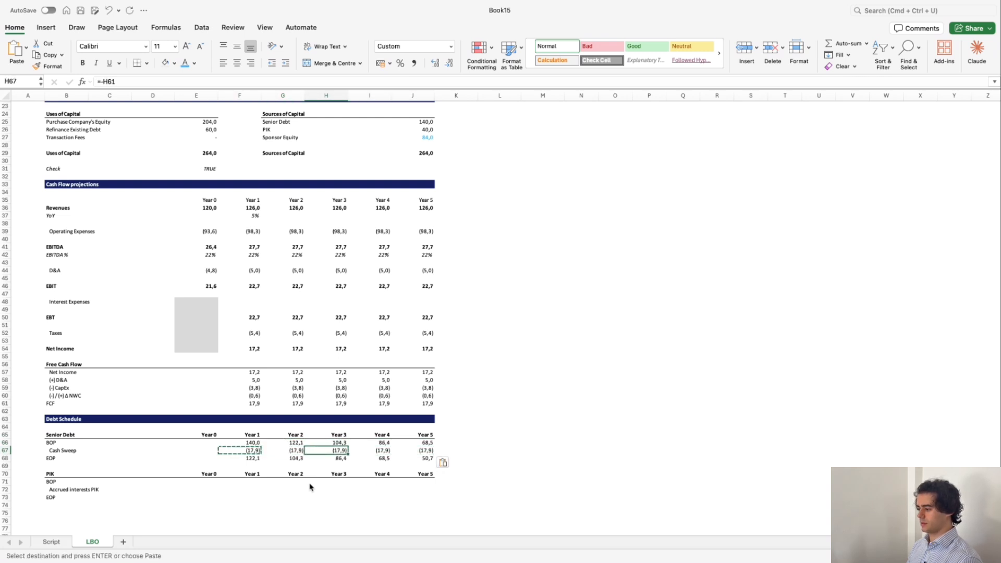
pyautogui.press('Escape')
pyautogui.press('Left')
pyautogui.press('Left')
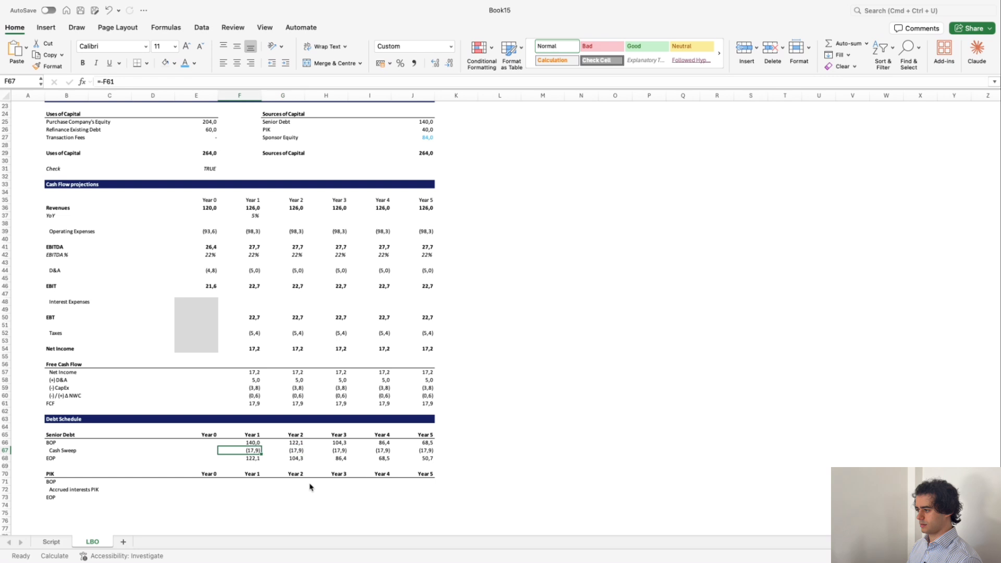
pyautogui.press('Right')
pyautogui.press('Left')
pyautogui.press('F2')
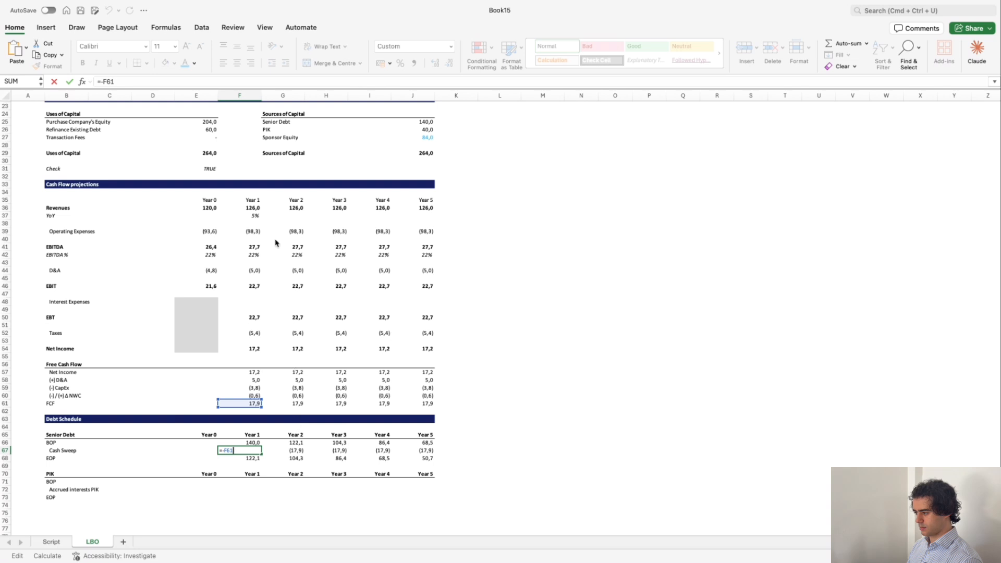
# Try to copy the Year 1 YoY growth formula in F37 across to Year 5.
pyautogui.click(258, 217)
pyautogui.hotkey('ctrl', 'c')
pyautogui.hotkey('shift', 'Right')
pyautogui.hotkey('shift', 'Right')
pyautogui.hotkey('shift', 'Right')
pyautogui.hotkey('shift', 'Right')
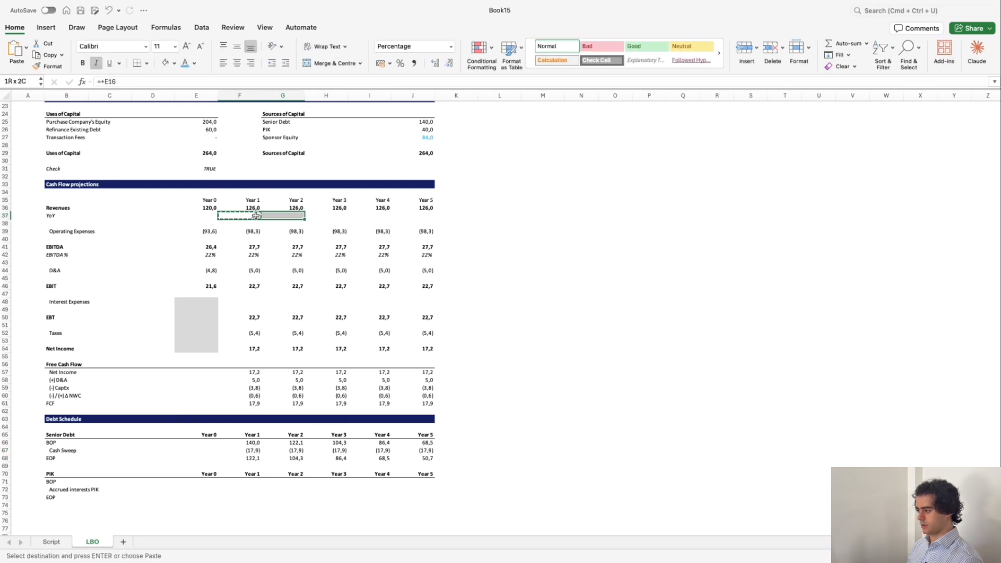
pyautogui.hotkey('ctrl', 'v')
pyautogui.press('Right')
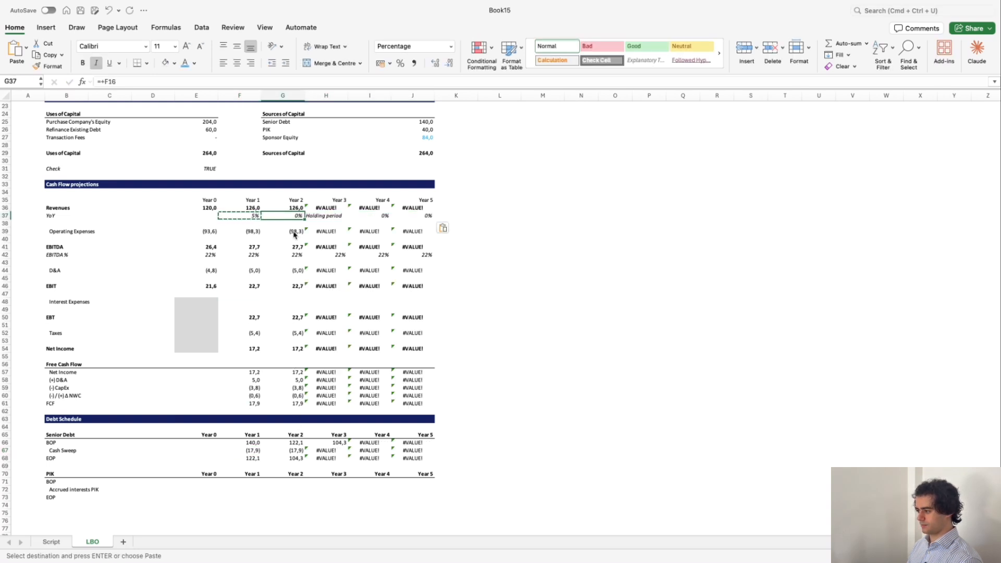
pyautogui.press('Escape')
# Link the Year 2 YoY growth in G37 to the Year 1 rate (F37) and copy it through Year 5.
pyautogui.click(257, 217)
pyautogui.click(291, 215)
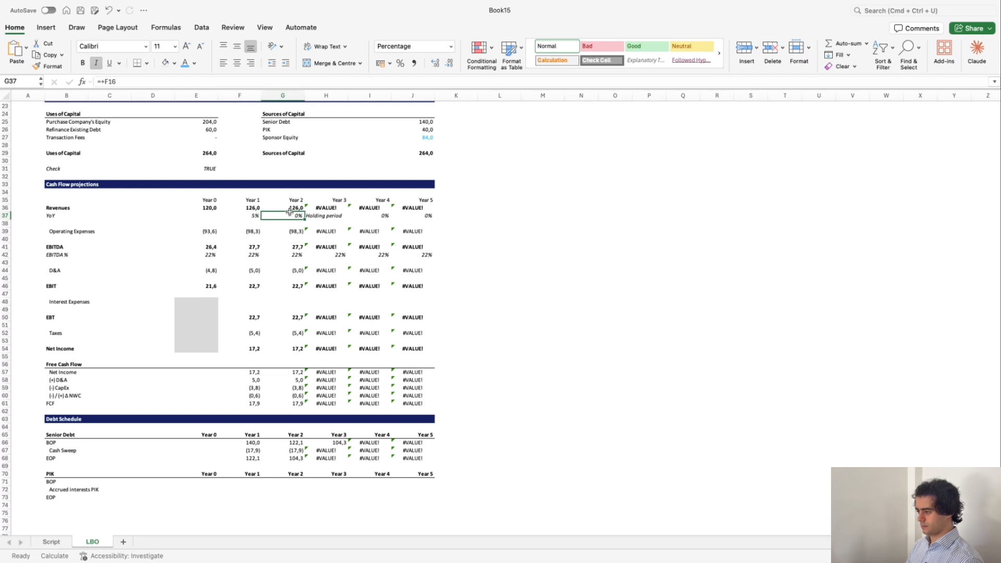
pyautogui.write('+')
pyautogui.press('Left')
pyautogui.press('Return')
pyautogui.press('Up')
pyautogui.press('super+c')
pyautogui.hotkey('shift', 'Right')
pyautogui.hotkey('shift', 'Right')
pyautogui.hotkey('shift', 'Right')
pyautogui.press('super+v')
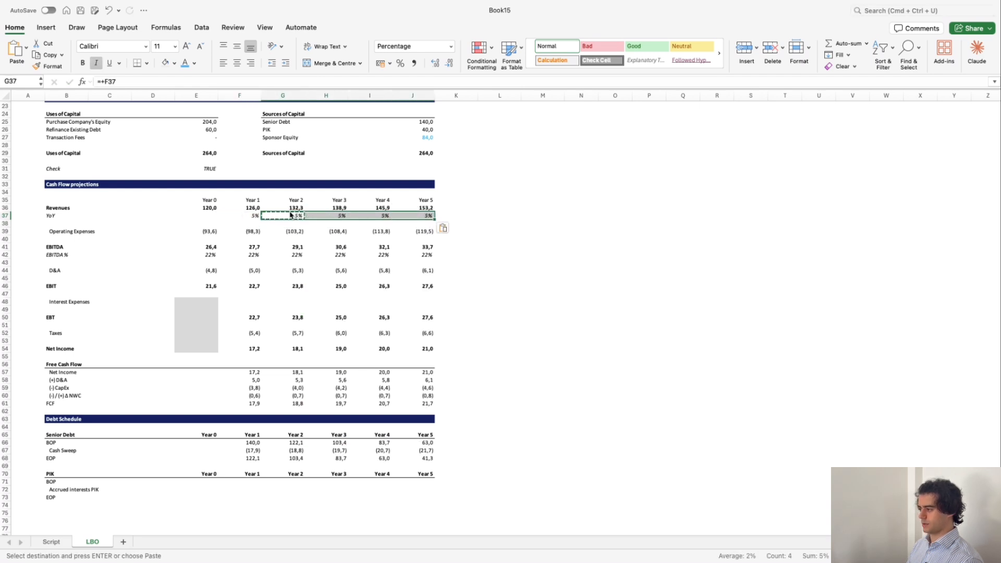
pyautogui.press('Right')
pyautogui.press('Right')
pyautogui.press('Right')
pyautogui.press('Left')
pyautogui.press('Left')
pyautogui.press('Down')
pyautogui.press('Down')
pyautogui.press('Left')
pyautogui.press('Down')
pyautogui.press('Down')
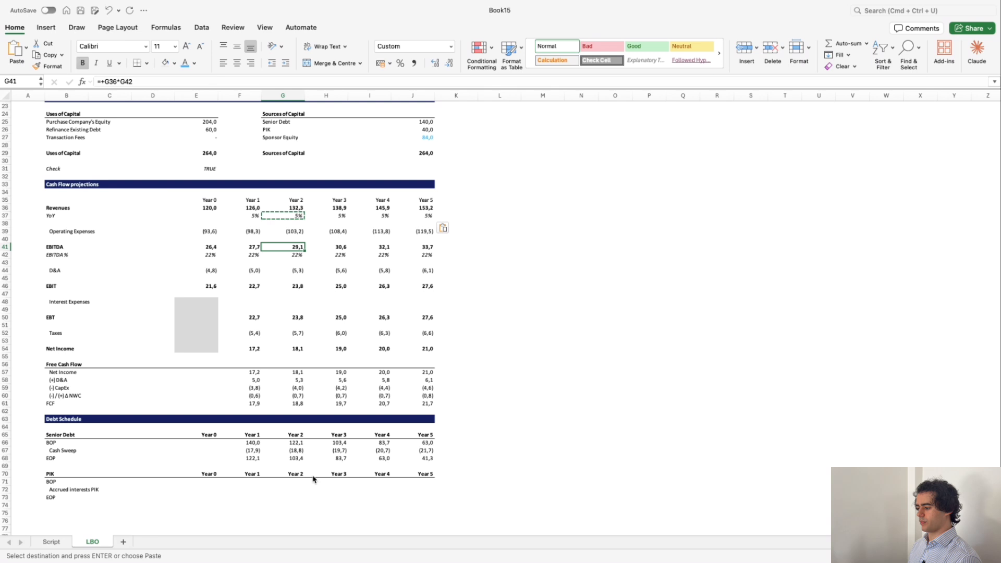
# Link the Year 1 PIK BOP in F71 to the PIK amount in the Financing Assumptions (I9).
pyautogui.scroll(-3, 313, 475)
pyautogui.click(242, 420)
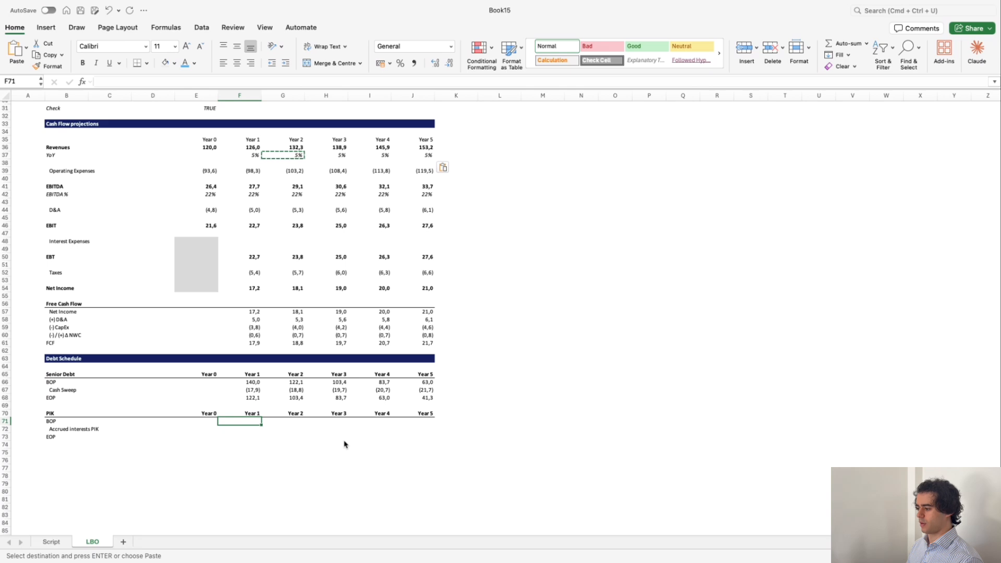
pyautogui.write('=')
pyautogui.scroll(5, 344, 444)
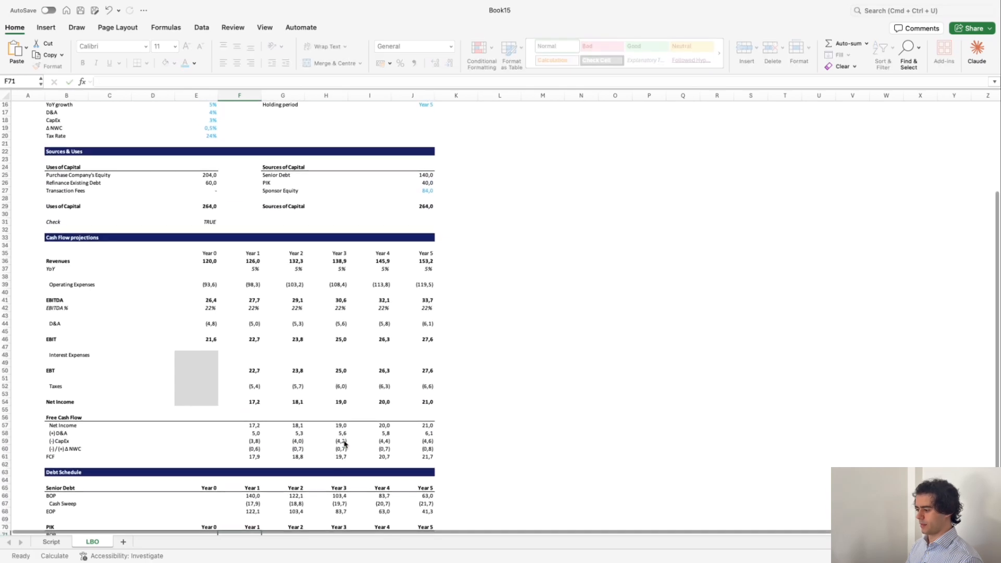
pyautogui.scroll(5, 343, 443)
pyautogui.click(382, 167)
pyautogui.press('Return')
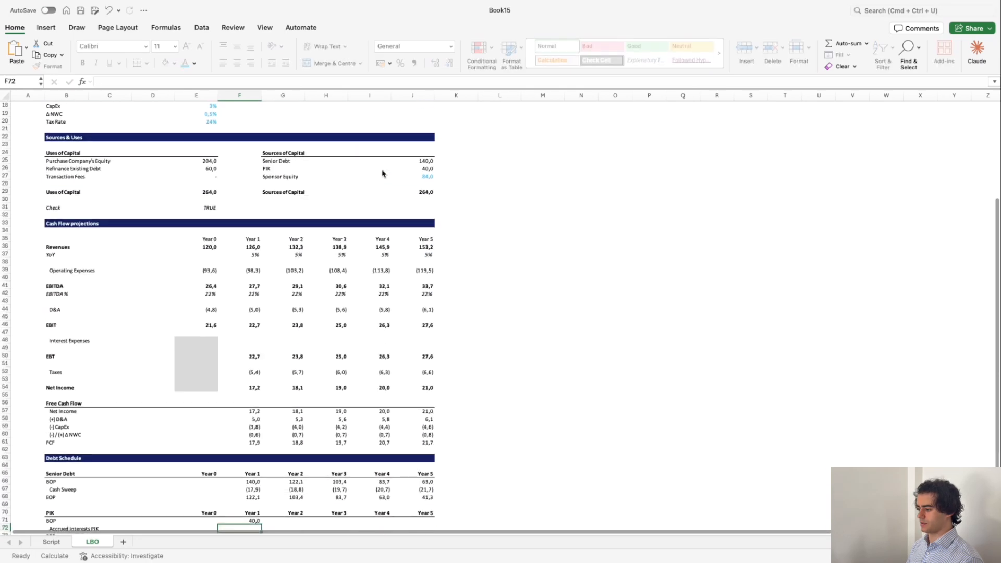
# Calculate the Year 1 accrued PIK interest in F72 as F71 times the PIK interest rate, locked as $J$9.
pyautogui.scroll(-4, 383, 173)
pyautogui.press('Up')
pyautogui.press('Down')
pyautogui.press('Down')
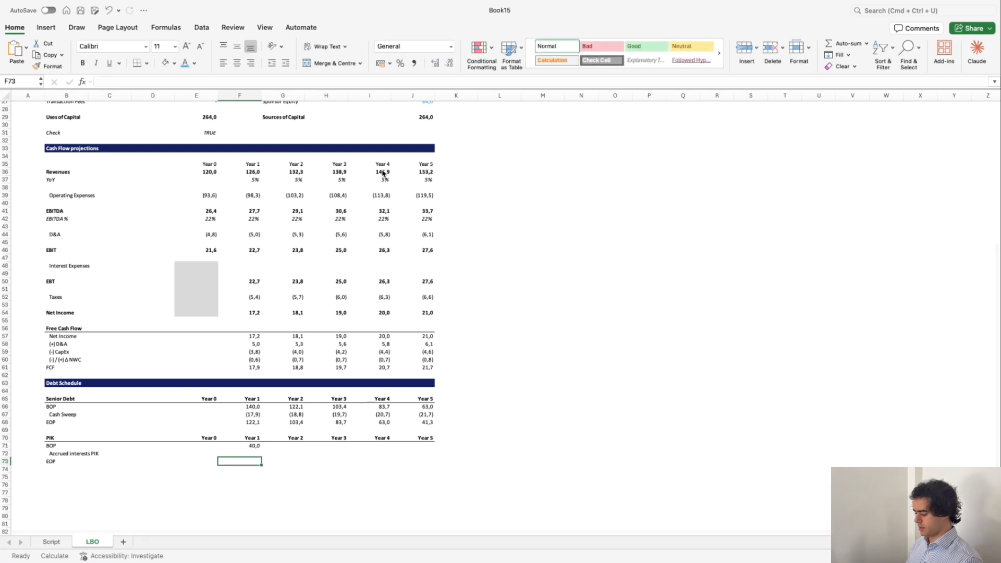
pyautogui.press('Up')
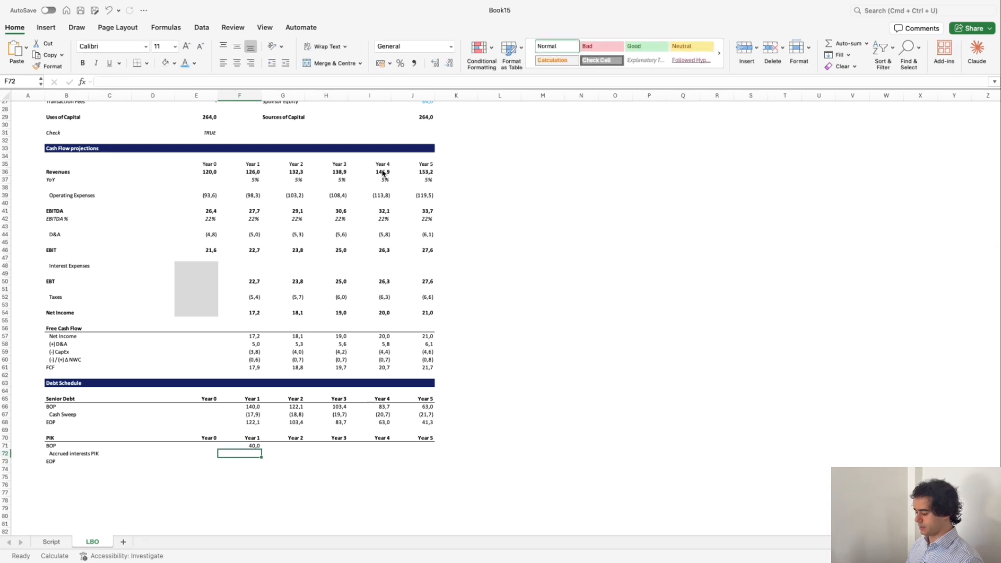
pyautogui.write('+')
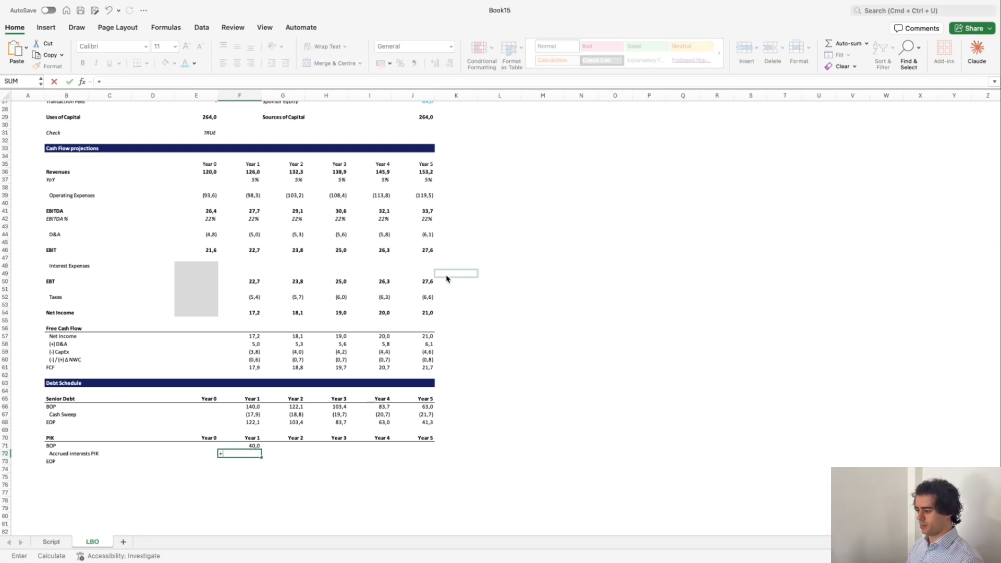
pyautogui.press('Up')
pyautogui.write('*')
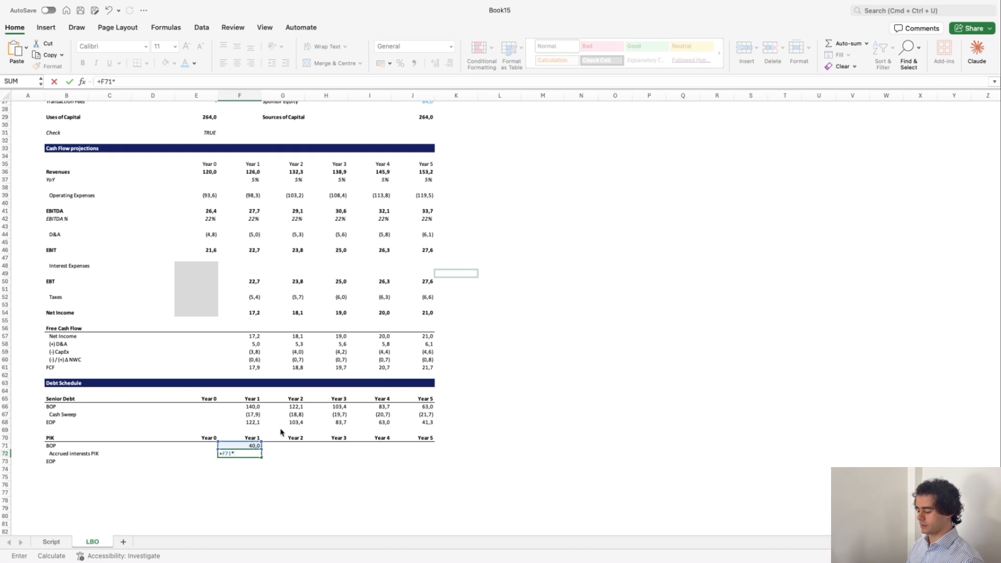
pyautogui.scroll(8, 278, 412)
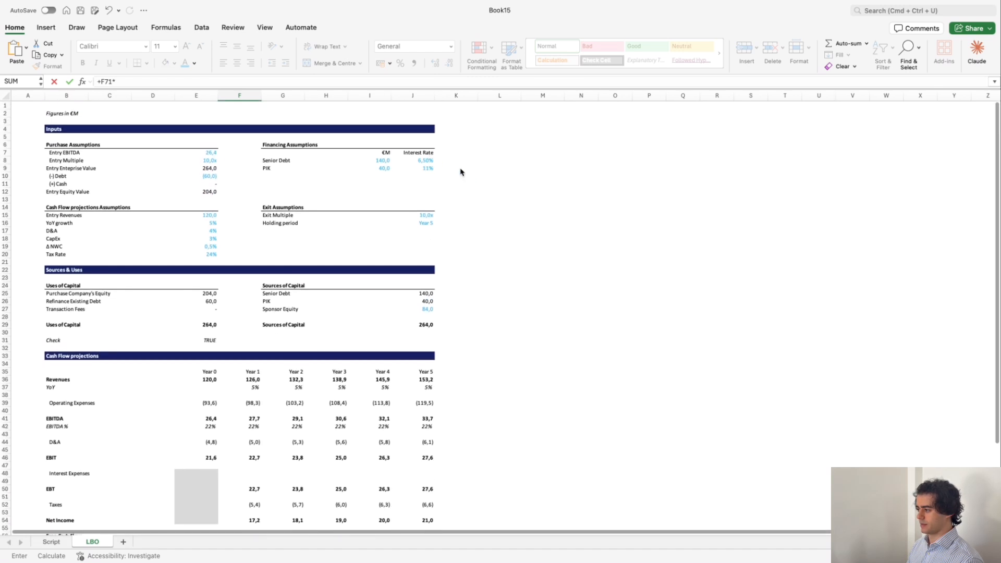
pyautogui.click(425, 161)
pyautogui.click(116, 82)
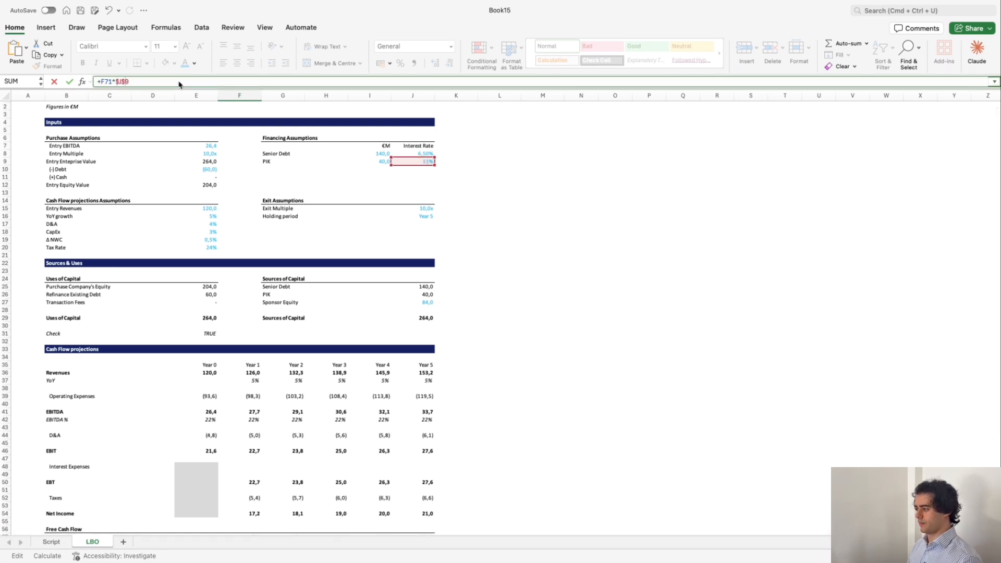
pyautogui.press('Return')
# Copy the Year 1 accrued PIK interest formula in F72 across to Year 5.
pyautogui.scroll(-2, 243, 357)
pyautogui.press('Up')
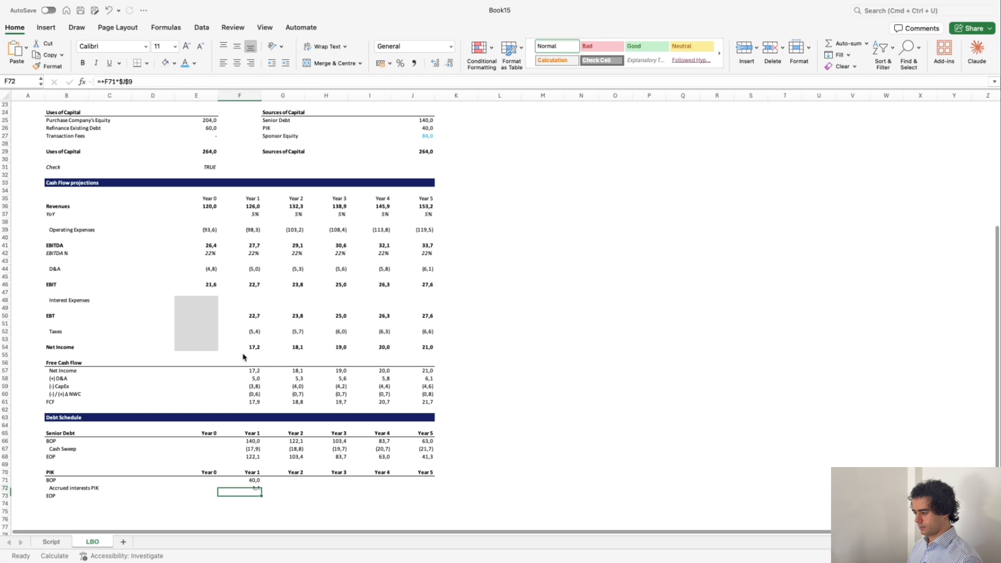
pyautogui.press('super+c')
pyautogui.hotkey('shift', 'Right')
pyautogui.hotkey('shift', 'Right')
pyautogui.hotkey('shift', 'Right')
pyautogui.hotkey('shift', 'Right')
pyautogui.press('super+v')
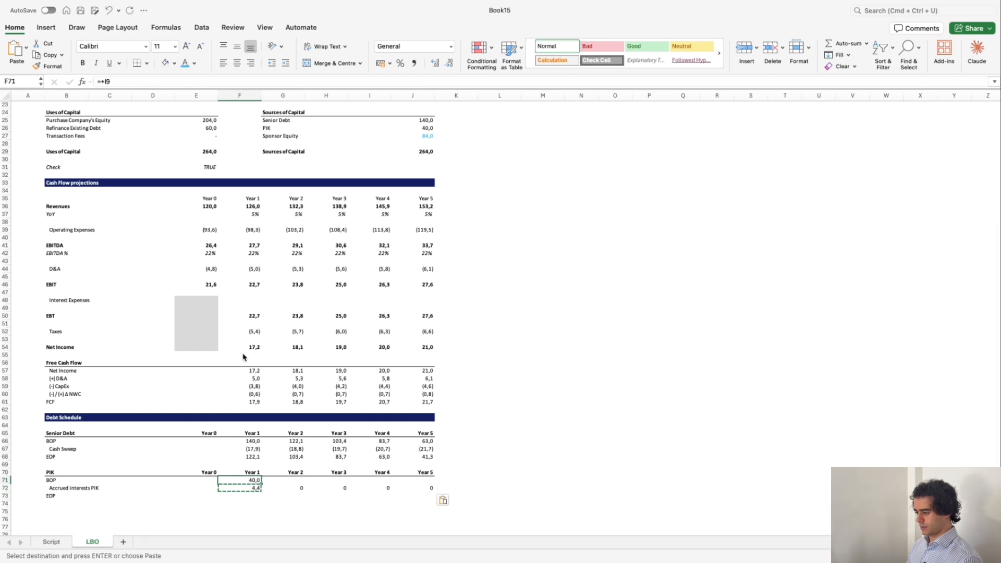
# Calculate the Year 1 PIK EOP in F73 as the sum of F71:F72.
pyautogui.press('Down')
pyautogui.write('+sum(')
pyautogui.press('Up')
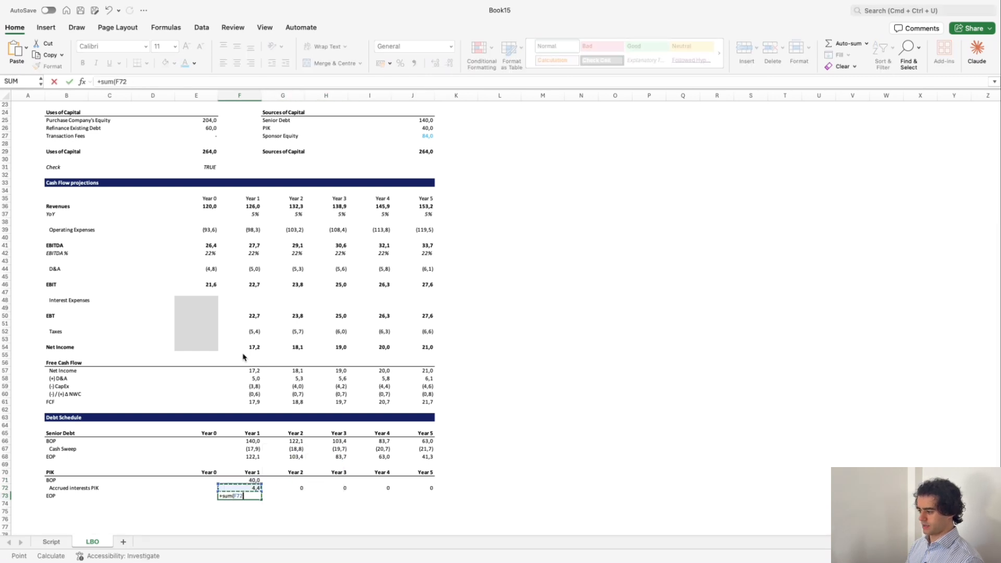
pyautogui.press('Return')
# Link the Year 2 PIK BOP in G71 to the prior-year EOP (F73) and copy it through Year 5.
pyautogui.press('Right')
pyautogui.press('Up')
pyautogui.press('Up')
pyautogui.press('Up')
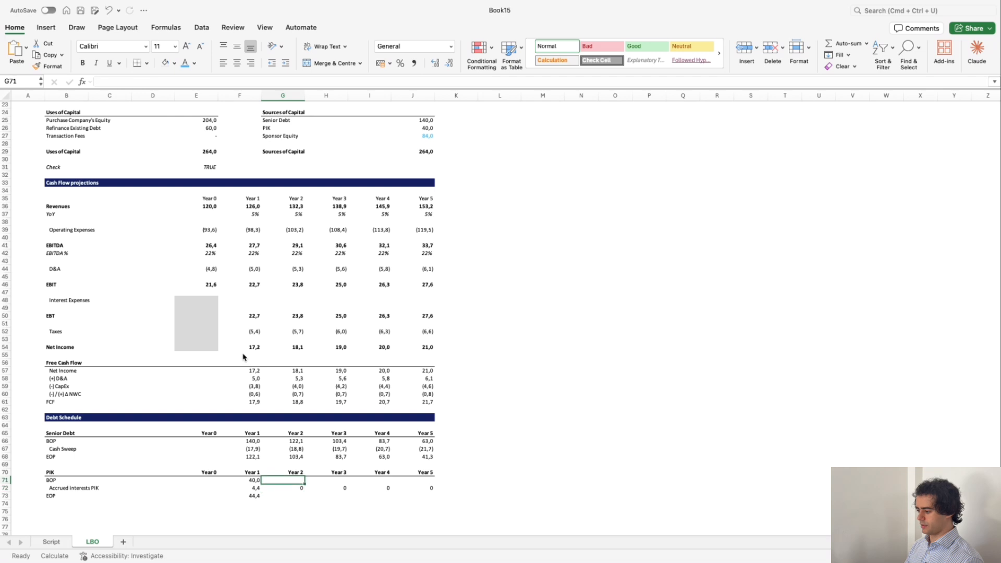
pyautogui.write('+')
pyautogui.press('Left')
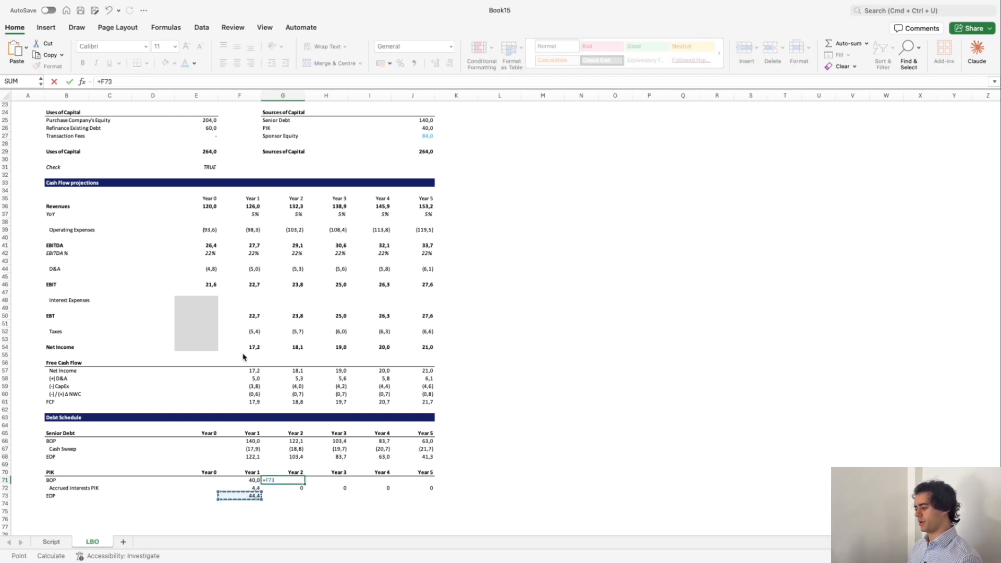
pyautogui.press('Return')
pyautogui.press('Up')
pyautogui.hotkey('ctrl', 'c')
pyautogui.hotkey('shift', 'Right')
pyautogui.hotkey('shift', 'Right')
pyautogui.hotkey('shift', 'Right')
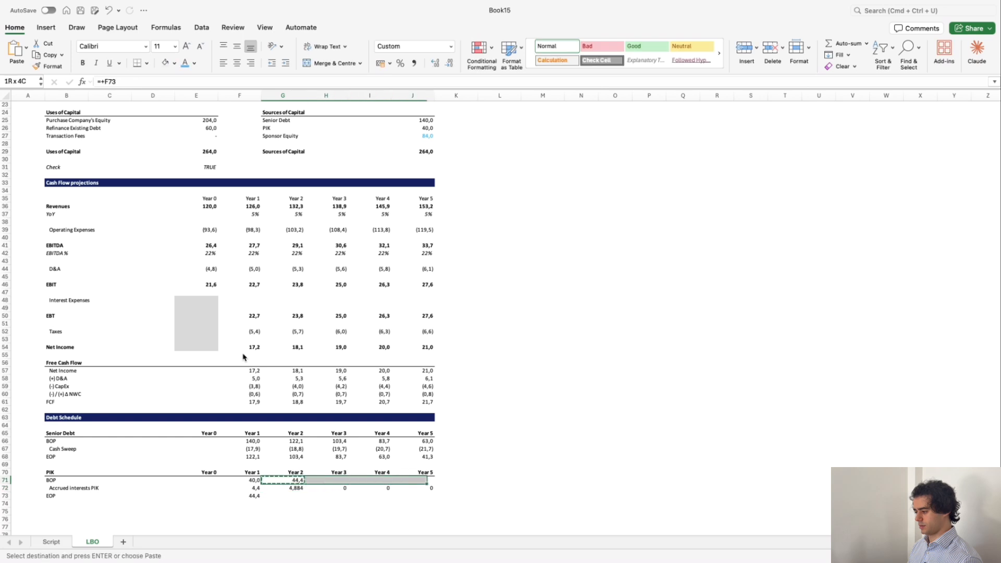
pyautogui.hotkey('ctrl', 'v')
# Copy the Year 1 PIK EOP formula in F73 across to Year 5.
pyautogui.press('Left')
pyautogui.press('Down')
pyautogui.press('Down')
pyautogui.hotkey('ctrl', 'c')
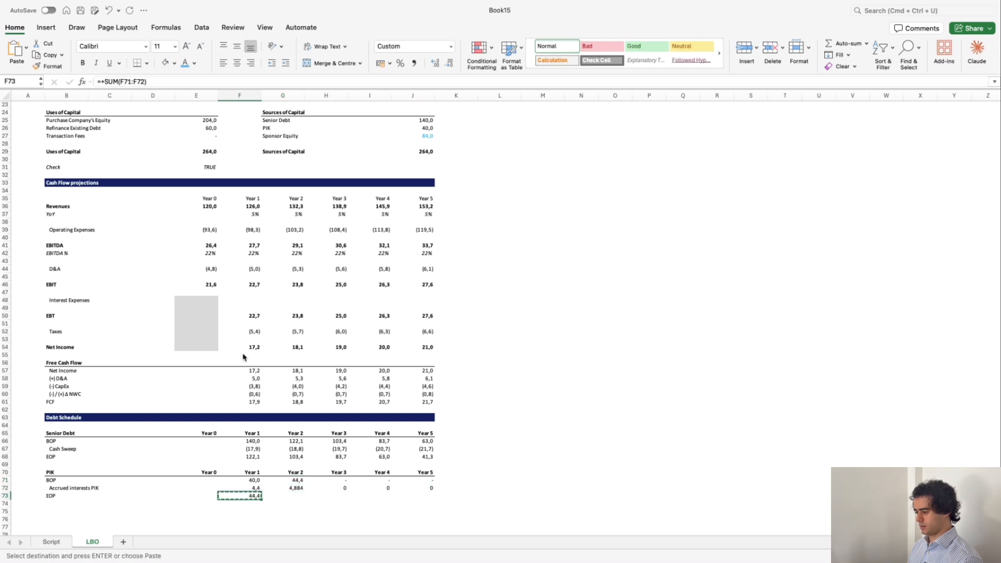
pyautogui.hotkey('shift', 'Right')
pyautogui.hotkey('shift', 'Right')
pyautogui.hotkey('shift', 'Right')
pyautogui.hotkey('shift', 'Right')
pyautogui.hotkey('ctrl', 'v')
pyautogui.press('Up')
pyautogui.press('Up')
pyautogui.press('Up')
pyautogui.press('Up')
pyautogui.press('Up')
pyautogui.press('Up')
pyautogui.press('Up')
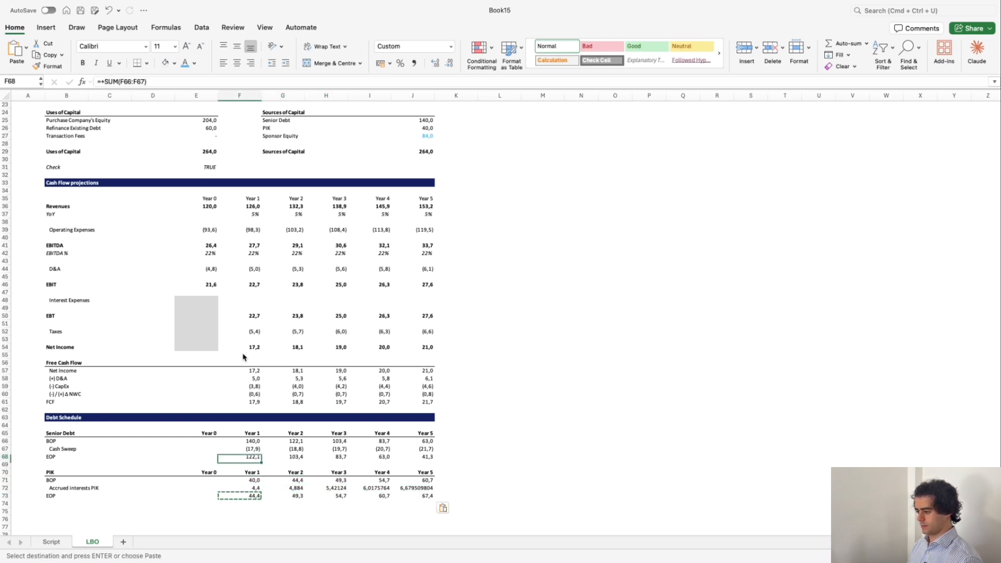
# Copy only the formatting of the Senior Debt values in F66:J68 onto the PIK values in F71:J73.
pyautogui.hotkey('shift', 'Right')
pyautogui.hotkey('shift', 'Down')
pyautogui.hotkey('shift', 'Down')
pyautogui.hotkey('shift', 'Right')
pyautogui.hotkey('shift', 'Right')
pyautogui.hotkey('shift', 'Right')
pyautogui.hotkey('ctrl', 'c')
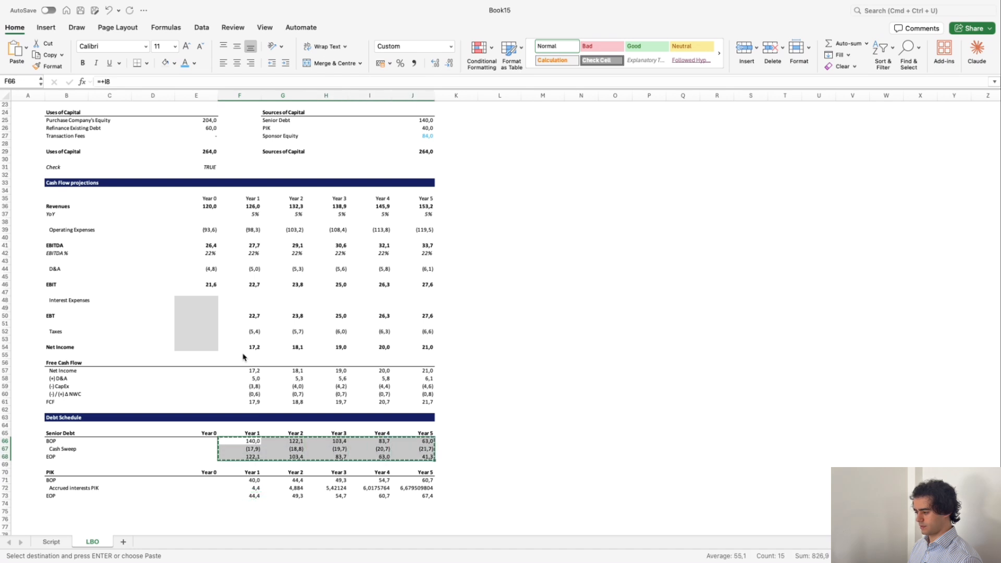
pyautogui.click(255, 480)
pyautogui.hotkey('shift', 'Right')
pyautogui.hotkey('shift', 'Right')
pyautogui.hotkey('shift', 'Right')
pyautogui.hotkey('shift', 'Right')
pyautogui.hotkey('shift', 'Down')
pyautogui.hotkey('shift', 'Down')
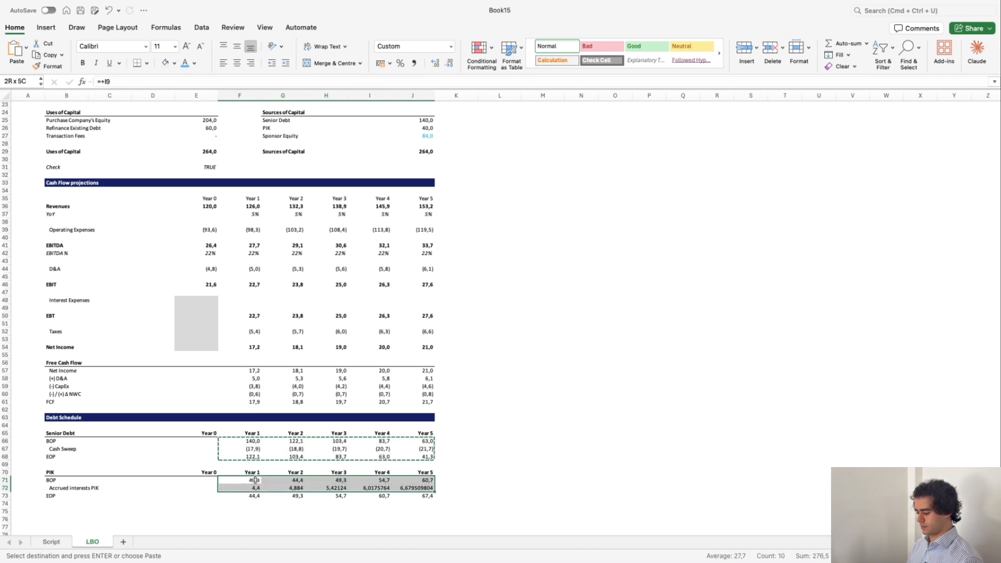
pyautogui.hotkey('ctrl', 'alt', 'v')
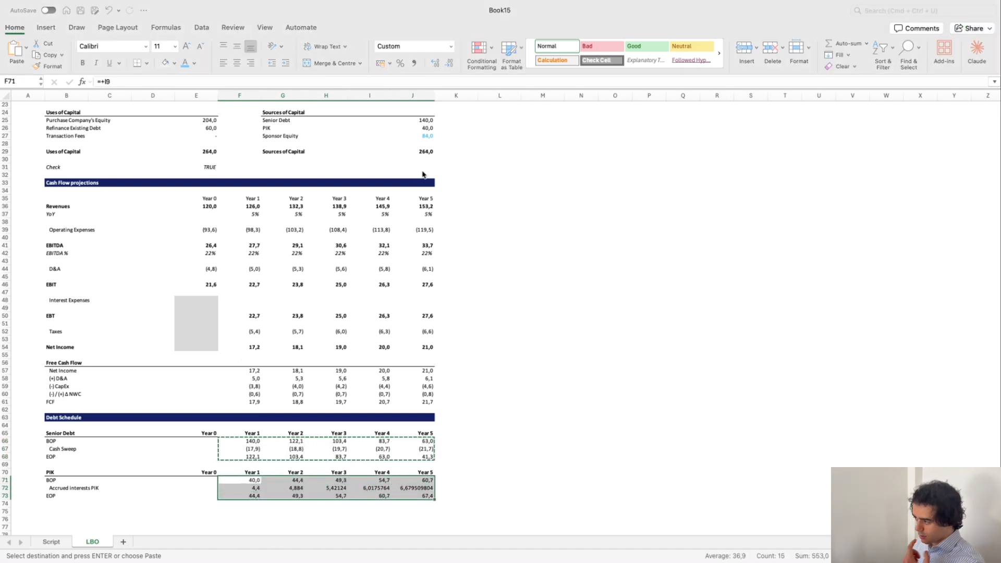
pyautogui.click(602, 288)
# Calculate the Year 1 Interest Expenses in F48 as -F66*$J$8, using the Senior Debt BOP and the fixed interest rate.
pyautogui.click(251, 291)
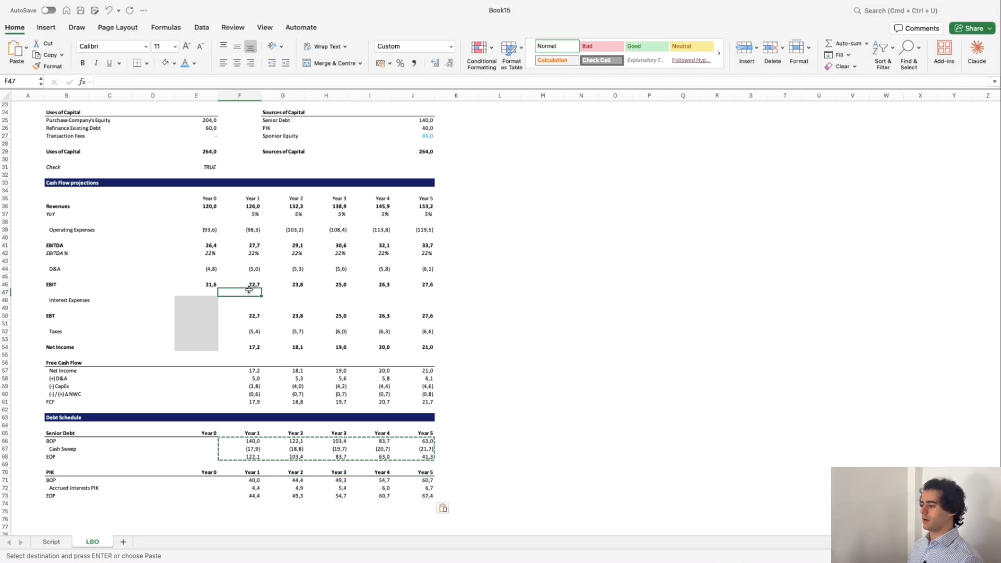
pyautogui.click(257, 306)
pyautogui.press('Up')
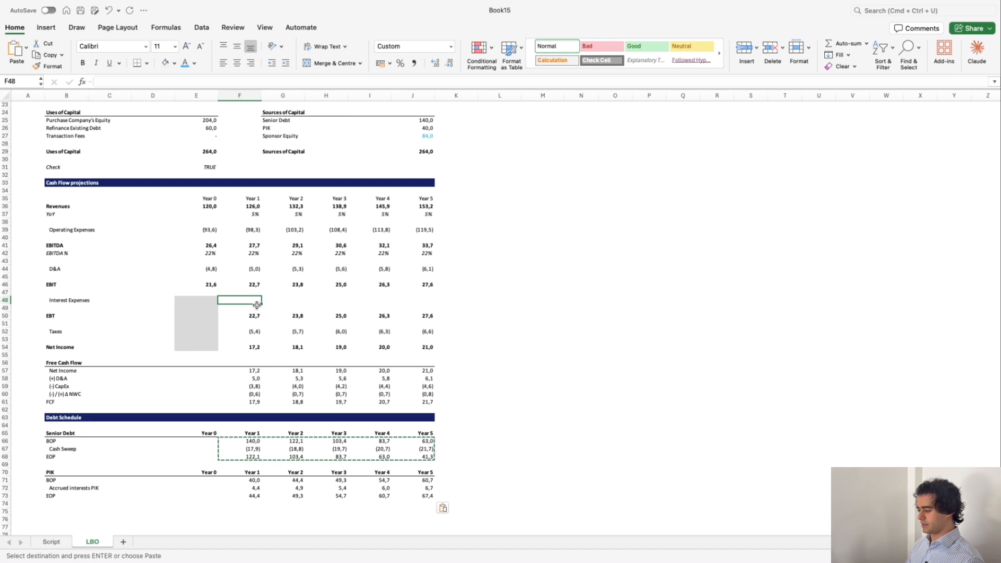
pyautogui.write('-')
pyautogui.click(252, 441)
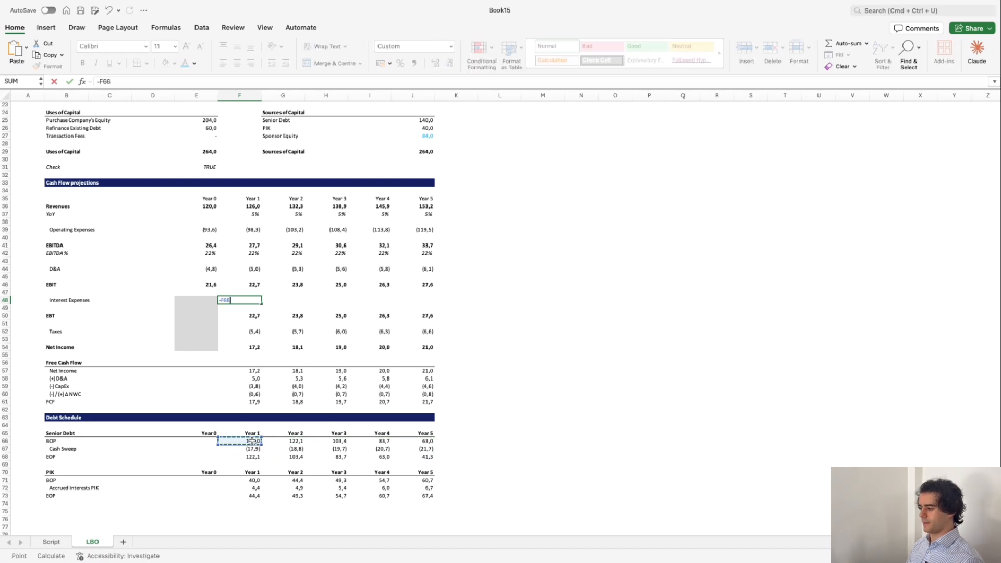
pyautogui.scroll(3, 252, 441)
pyautogui.write('*')
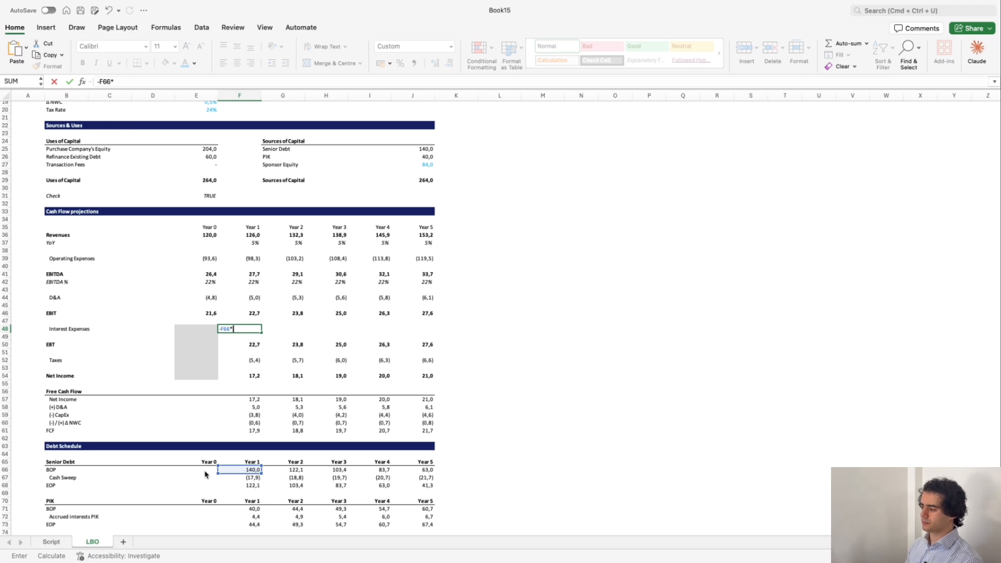
pyautogui.scroll(5, 205, 475)
pyautogui.click(422, 124)
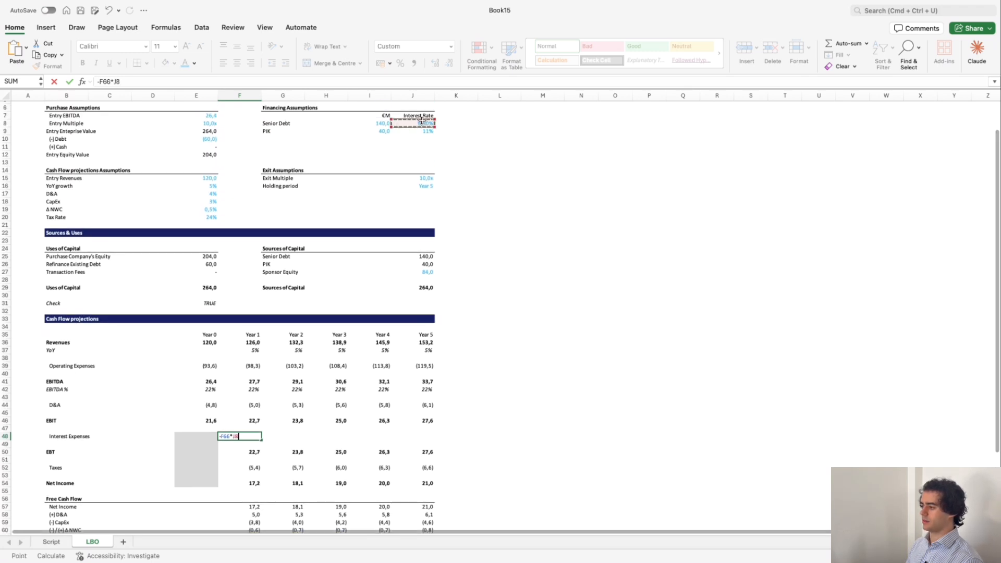
pyautogui.click(146, 82)
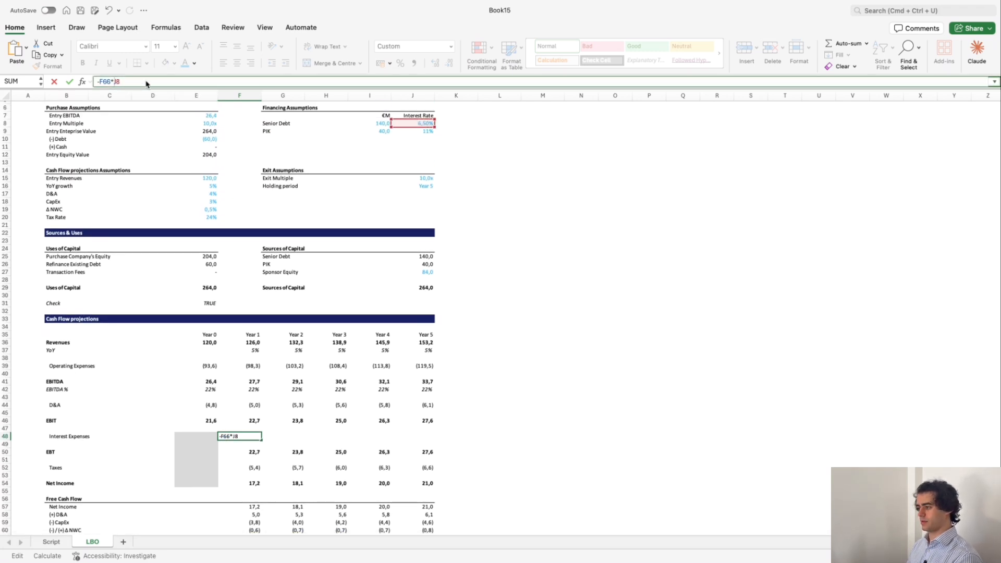
pyautogui.write('$')
pyautogui.press('Right')
pyautogui.write('$')
pyautogui.press('Return')
# Copy the Year 1 Interest Expenses formula in F48 across to Year 5.
pyautogui.press('Up')
pyautogui.press('super+c')
pyautogui.hotkey('shift', 'Right')
pyautogui.hotkey('shift', 'Right')
pyautogui.hotkey('shift', 'Right')
pyautogui.hotkey('shift', 'Right')
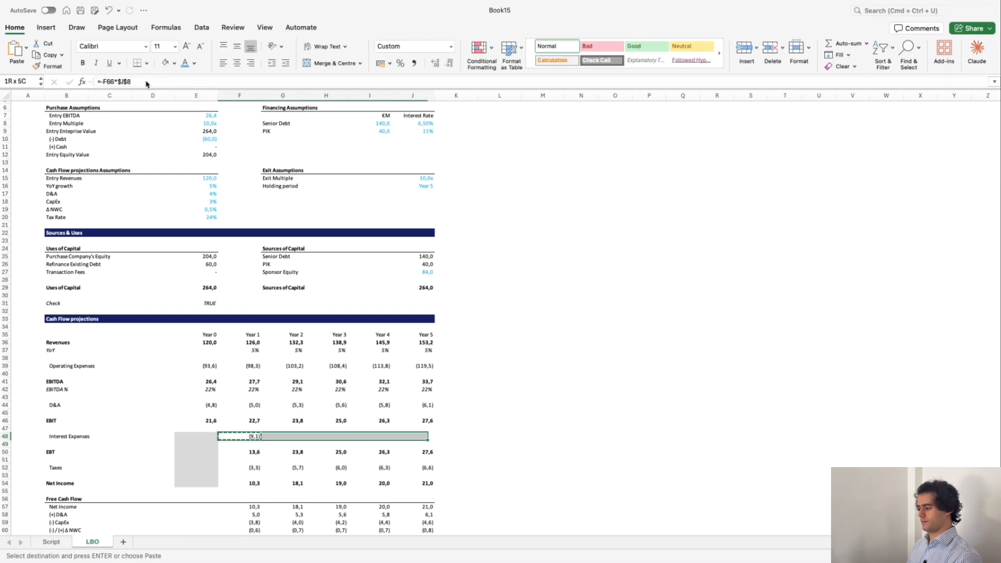
pyautogui.press('super+v')
# Duplicate the Debt Schedule header band in B63:J63 into row 75, below the PIK block.
pyautogui.scroll(-3, 240, 427)
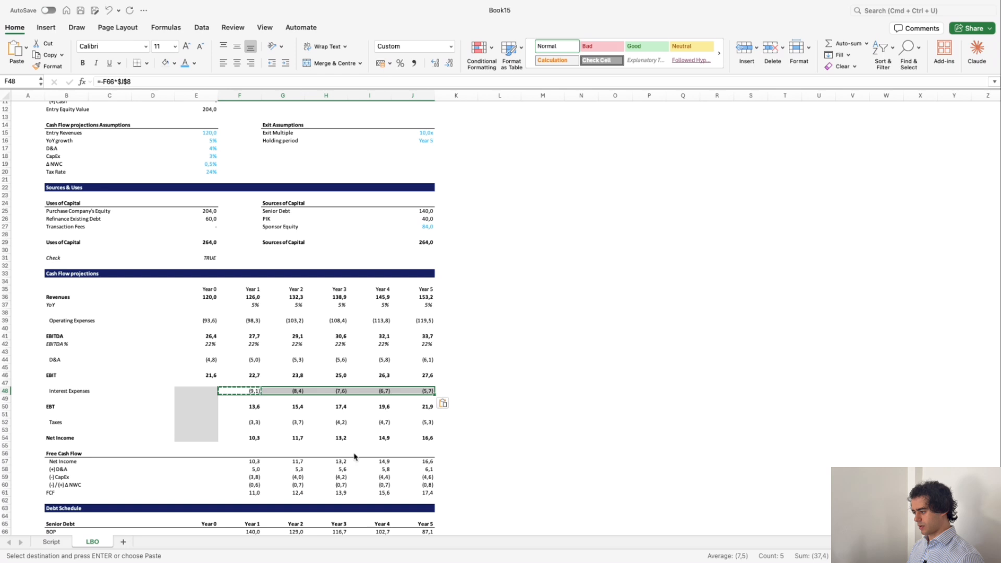
pyautogui.scroll(-10, 354, 457)
pyautogui.click(62, 354)
pyautogui.press('Down')
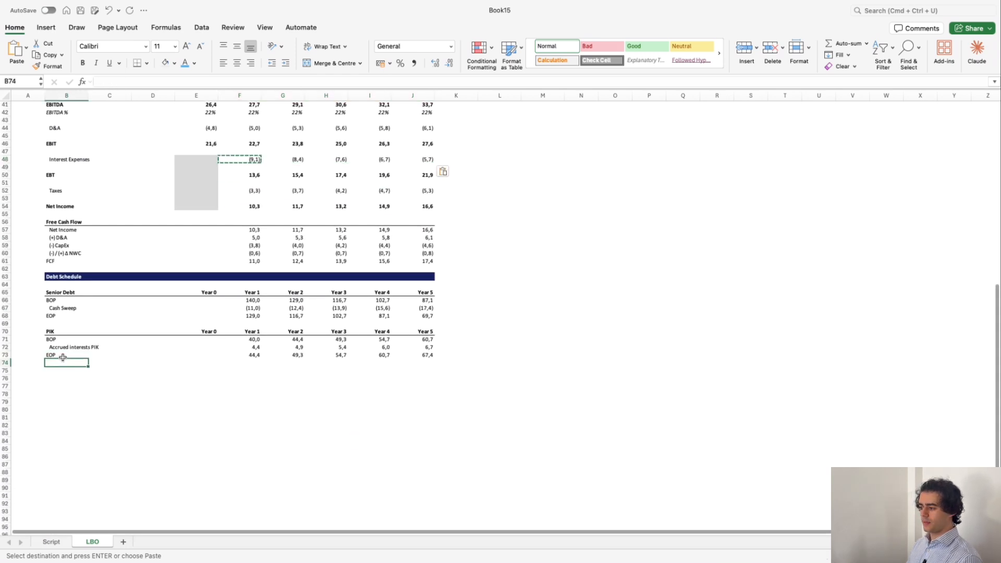
pyautogui.press('Down')
pyautogui.click(53, 266)
pyautogui.press('Down')
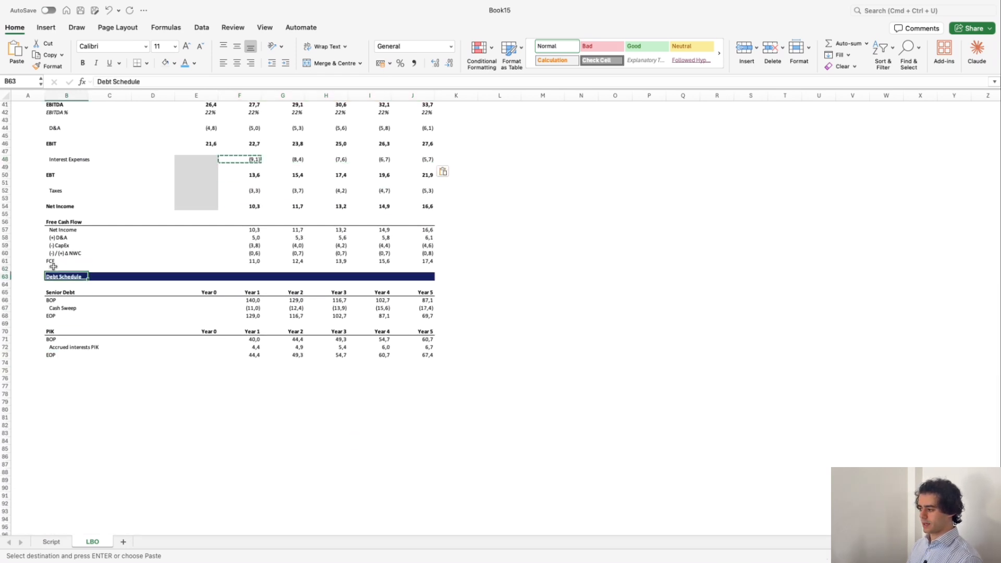
pyautogui.hotkey('shift', 'Right')
pyautogui.hotkey('shift', 'Right')
pyautogui.hotkey('shift', 'Right')
pyautogui.hotkey('shift', 'Right')
pyautogui.hotkey('shift', 'Right')
pyautogui.hotkey('shift', 'Right')
pyautogui.hotkey('shift', 'Right')
pyautogui.hotkey('shift', 'Right')
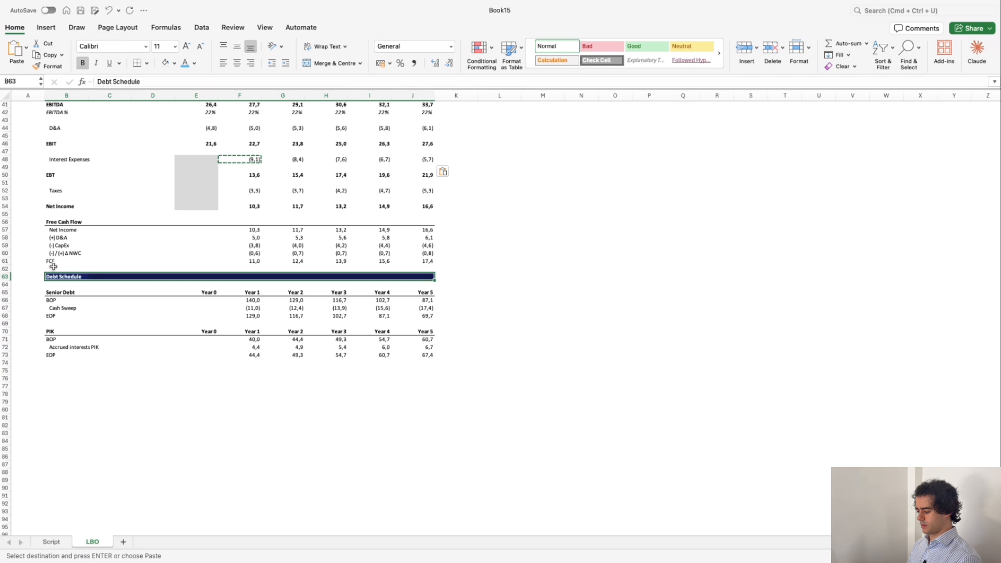
pyautogui.hotkey('ctrl', 'c')
pyautogui.press('Down')
pyautogui.press('Down')
pyautogui.press('Down')
pyautogui.press('Down')
pyautogui.press('Down')
pyautogui.press('Down')
pyautogui.press('Down')
pyautogui.press('Down')
pyautogui.press('Down')
pyautogui.press('Down')
pyautogui.press('Down')
pyautogui.press('Down')
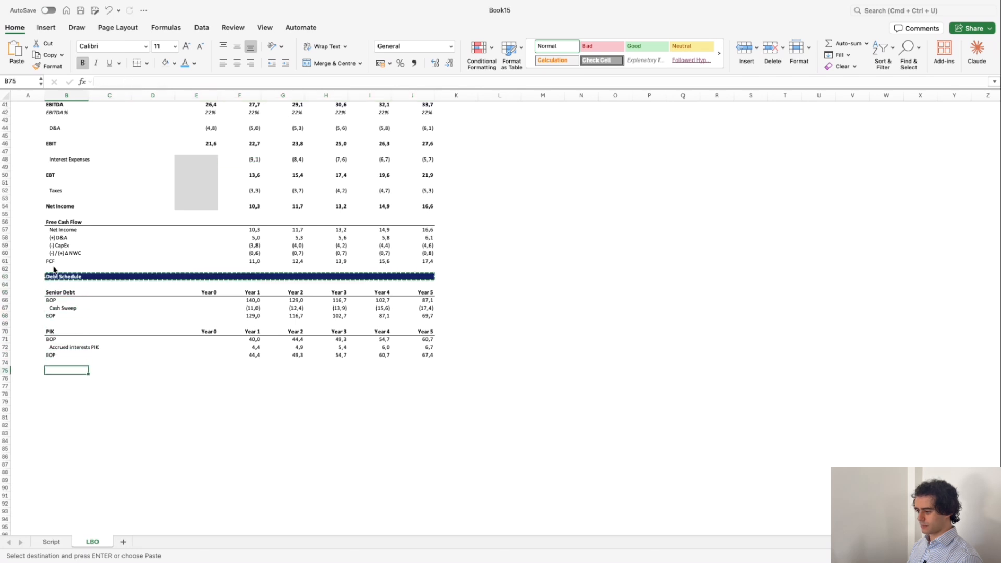
pyautogui.hotkey('ctrl', 'v')
# Retitle the header band in row 75 as "Salue Value & Exit Returns".
pyautogui.write('Salue')
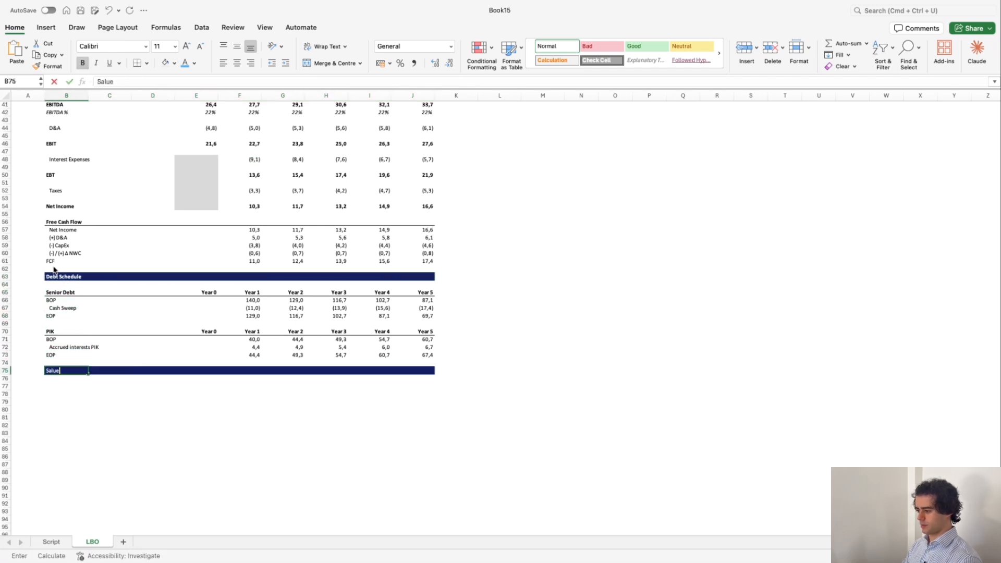
pyautogui.write(' Value & Exit R')
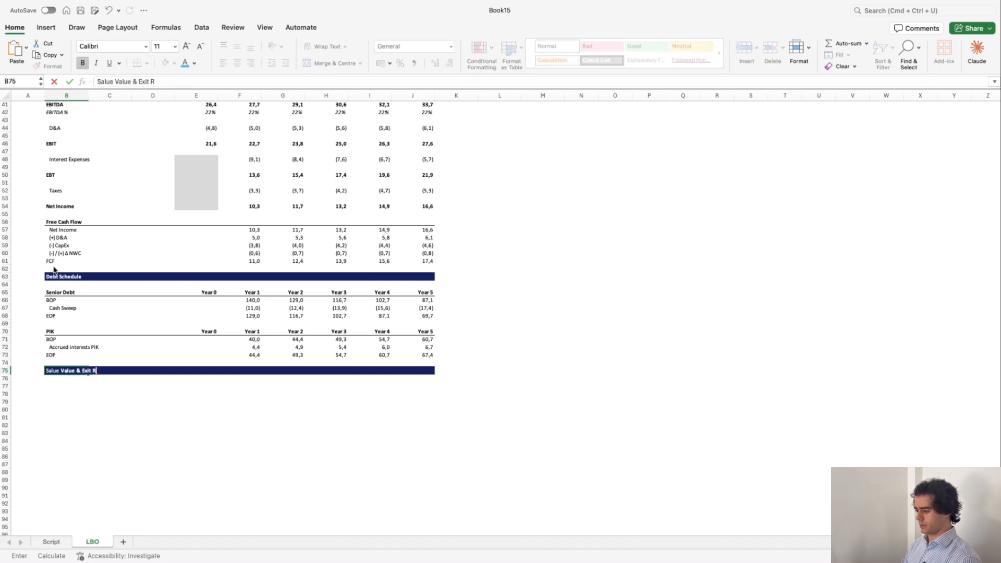
pyautogui.write('eturns')
pyautogui.press('Return')
pyautogui.press('Return')
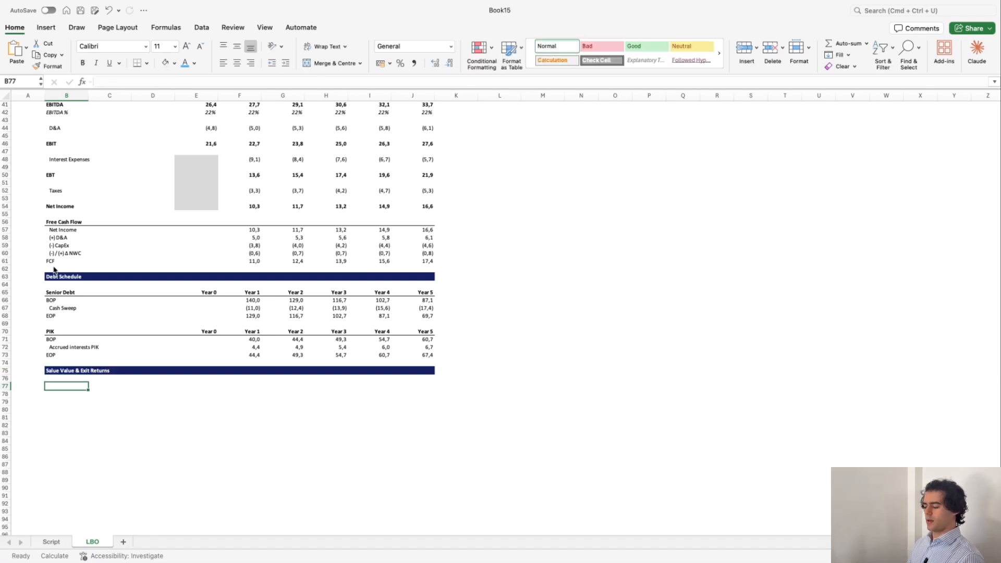
# Enter the row labels "Exit EBITDA", "Exit Multiple" and "Exit Enteprise Value" in B77:B79.
pyautogui.write('Exi')
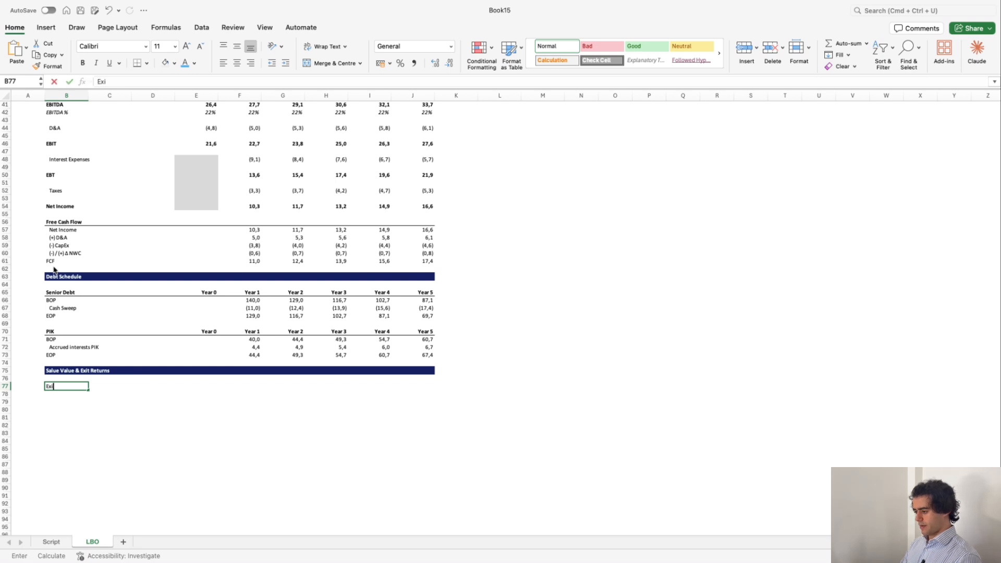
pyautogui.write('t EBT')
pyautogui.write('TDA')
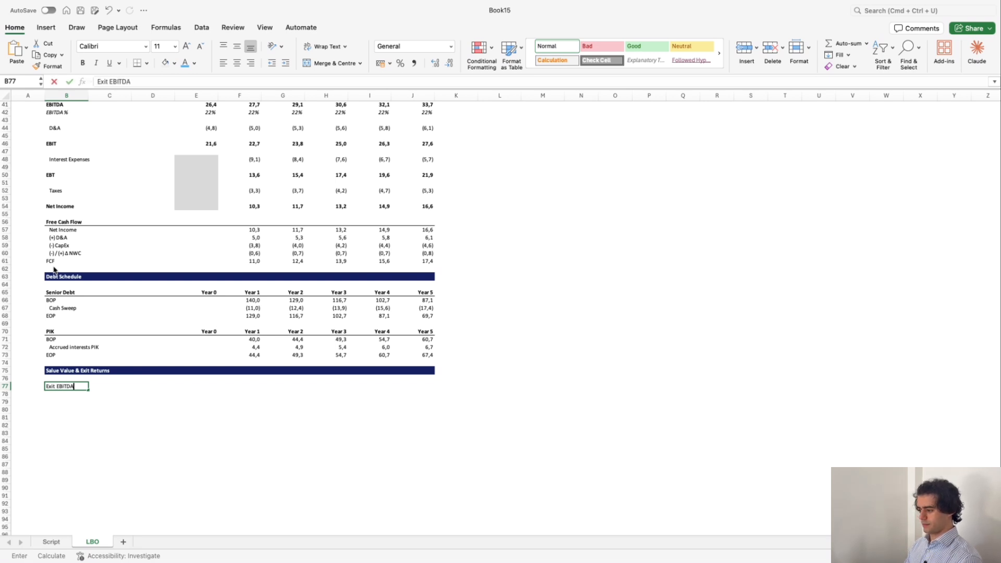
pyautogui.press('Return')
pyautogui.write('Exit ')
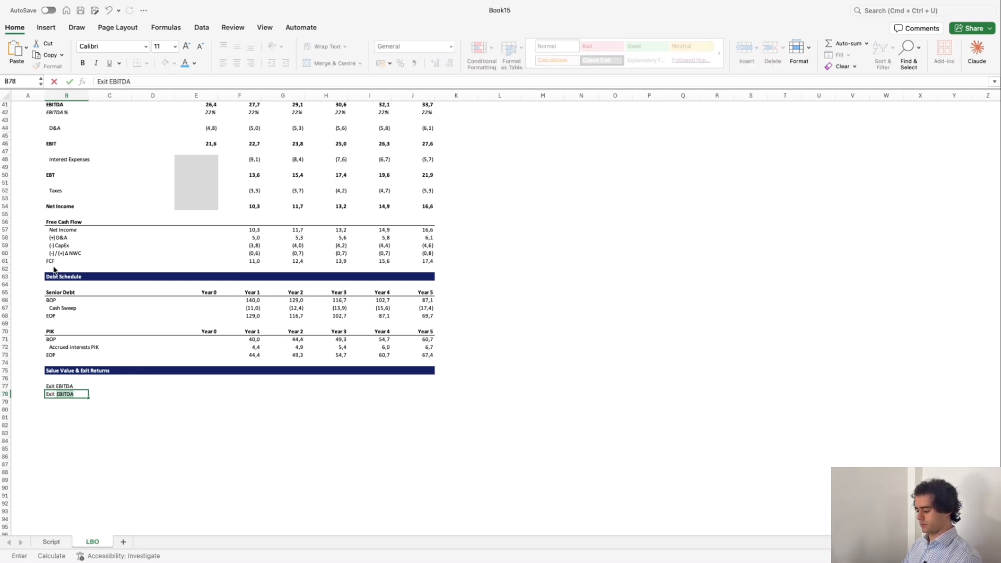
pyautogui.write('Multiple')
pyautogui.press('Return')
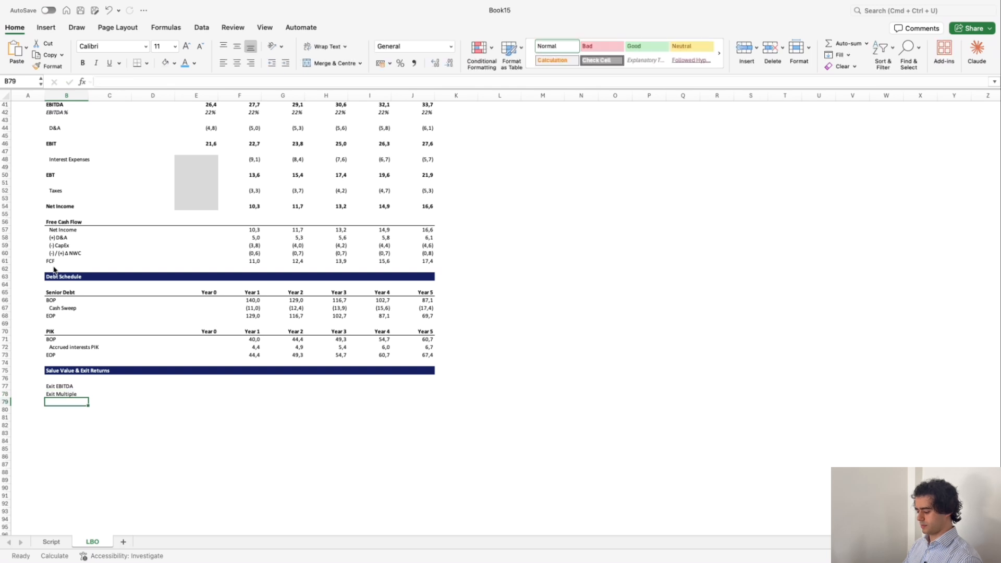
pyautogui.write('Exit Enteprise')
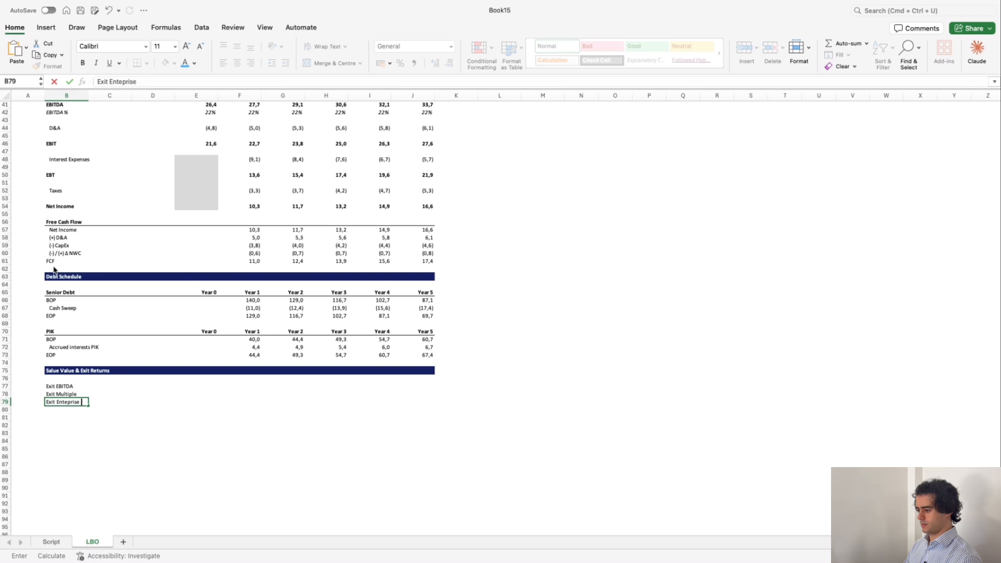
pyautogui.write(' Value')
pyautogui.press('Return')
# Enter the row labels "(-) Debt", "(+) Cash" and "Exit Equity Value" in B80:B82.
pyautogui.write('(')
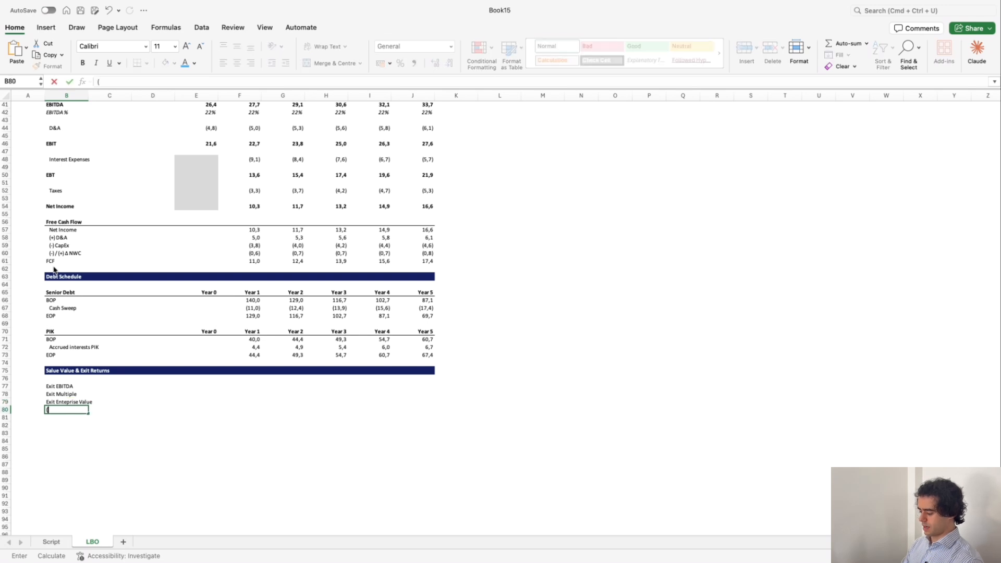
pyautogui.write('-) Debt')
pyautogui.press('Return')
pyautogui.write('(+')
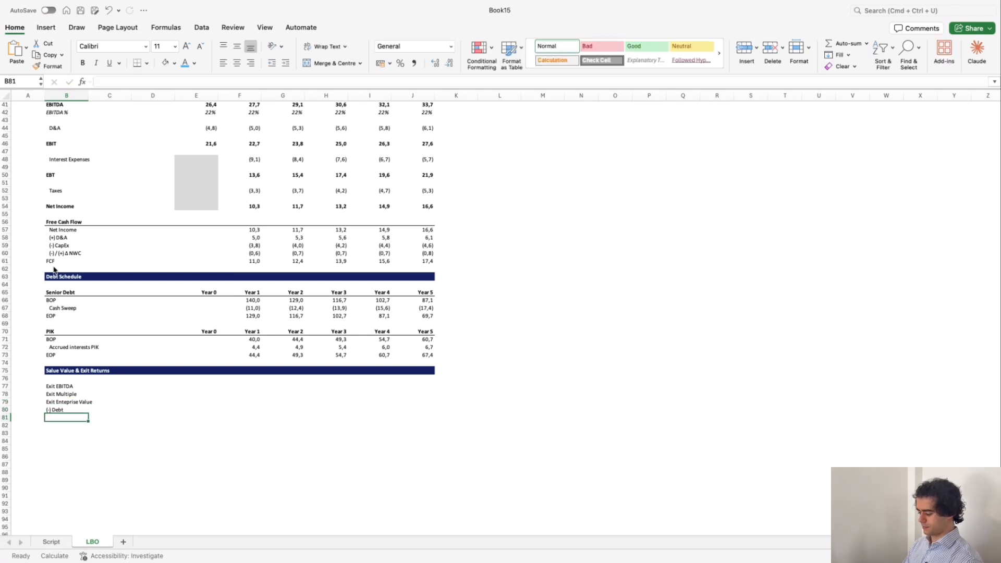
pyautogui.write(') Cahs')
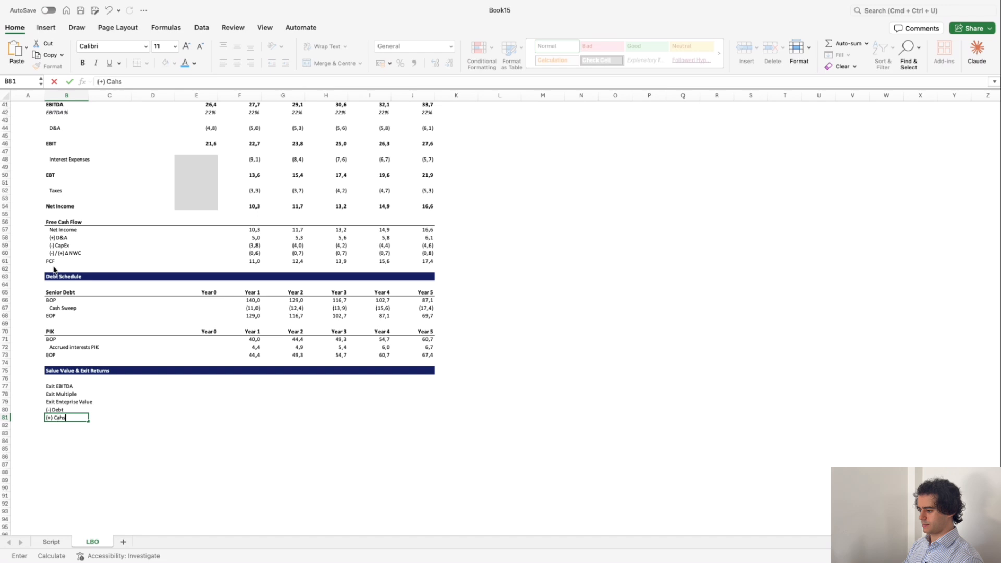
pyautogui.write('sh')
pyautogui.press('Return')
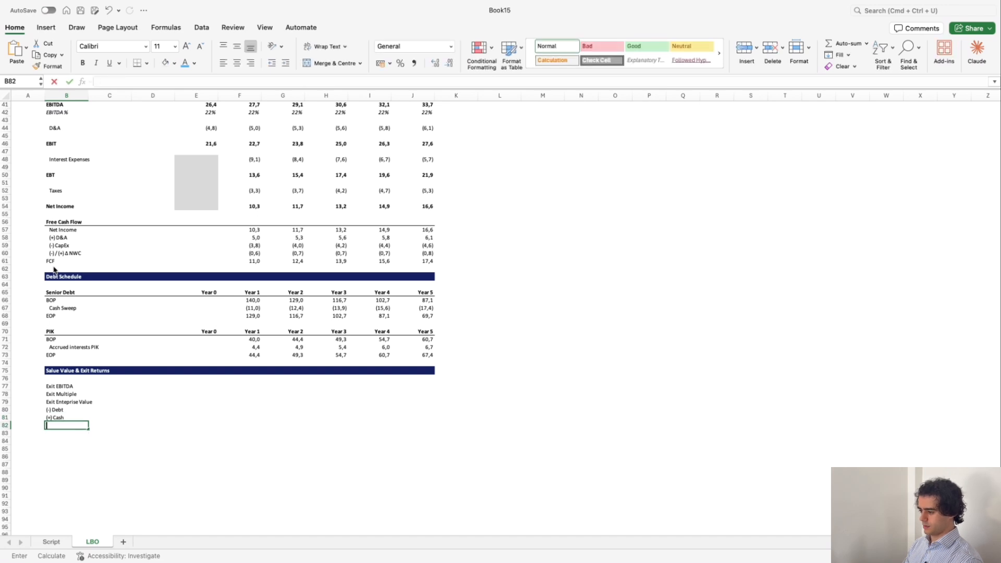
pyautogui.write('Exit Equ')
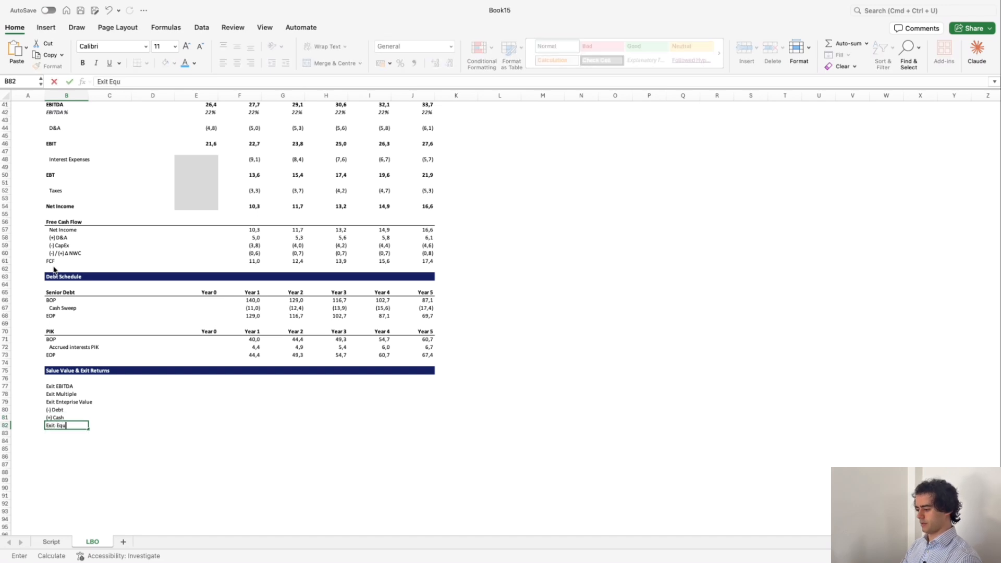
pyautogui.write('ity Value')
pyautogui.press('Return')
# Indent the (-) Debt and (+) Cash labels in B80:B81.
pyautogui.press('Up')
pyautogui.press('Up')
pyautogui.press('Up')
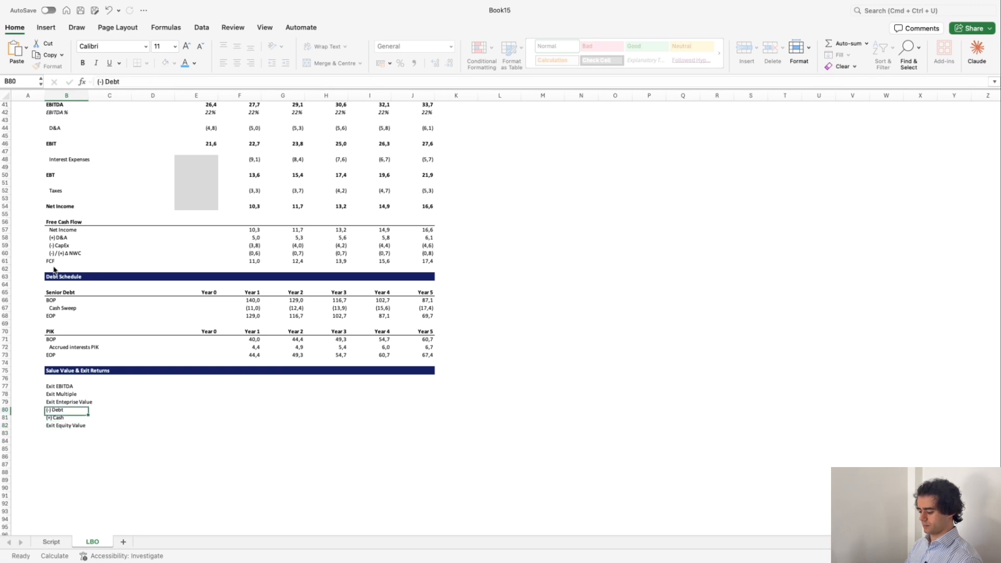
pyautogui.hotkey('shift', 'Down')
pyautogui.hotkey('ctrl', 'alt', 'Tab')
# Copy only the formatting of the Year 1 Cash Sweep cell F67 onto the exit value cells E77:E82.
pyautogui.press('Right')
pyautogui.press('Right')
pyautogui.press('Right')
pyautogui.press('Up')
pyautogui.press('Up')
pyautogui.press('Left')
pyautogui.press('Left')
pyautogui.press('Left')
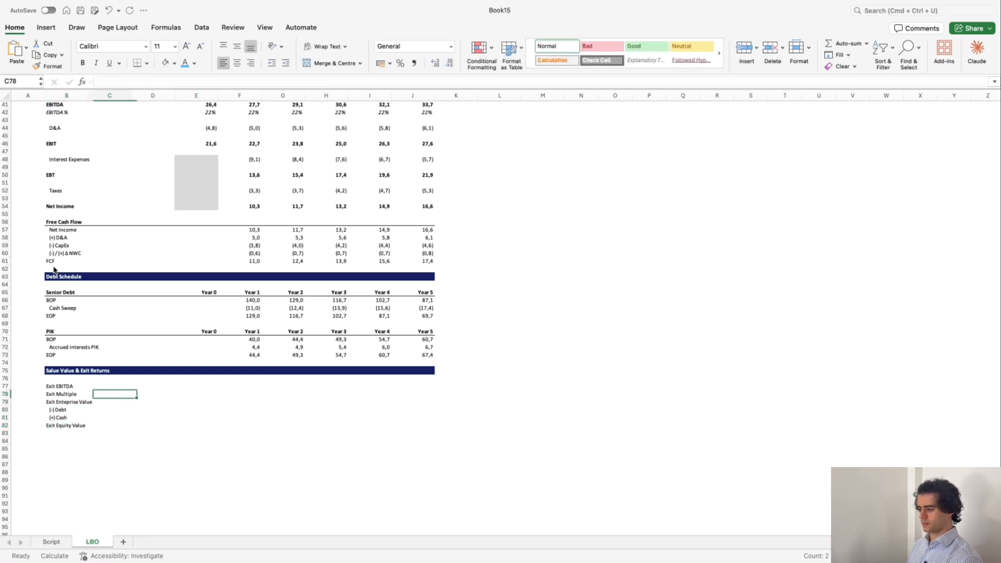
pyautogui.press('Up')
pyautogui.press('Right')
pyautogui.press('Right')
pyautogui.press('Right')
pyautogui.hotkey('shift', 'Down')
pyautogui.hotkey('shift', 'Down')
pyautogui.hotkey('shift', 'Down')
pyautogui.hotkey('shift', 'Down')
pyautogui.hotkey('shift', 'Down')
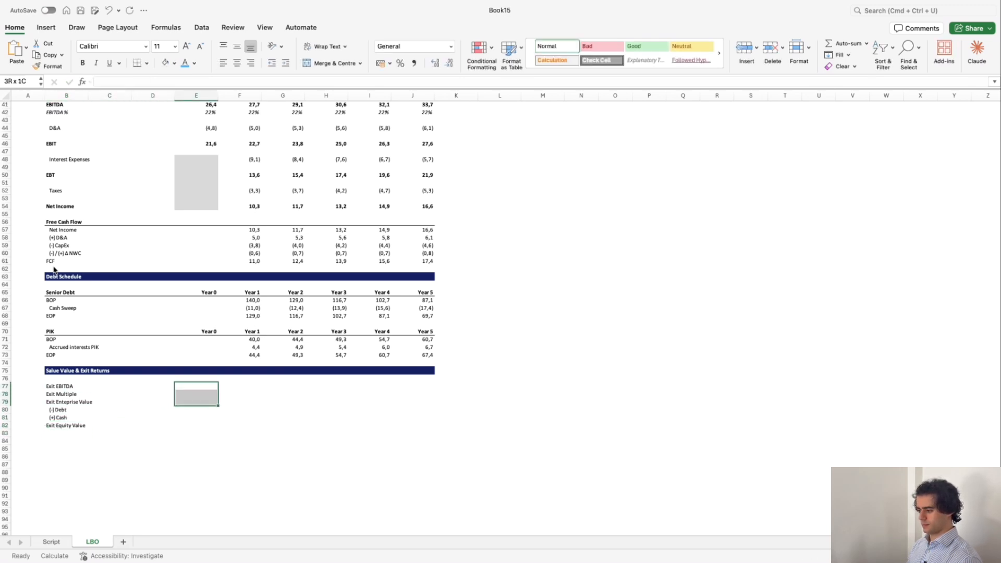
pyautogui.click(258, 308)
pyautogui.press('super+c')
pyautogui.click(199, 386)
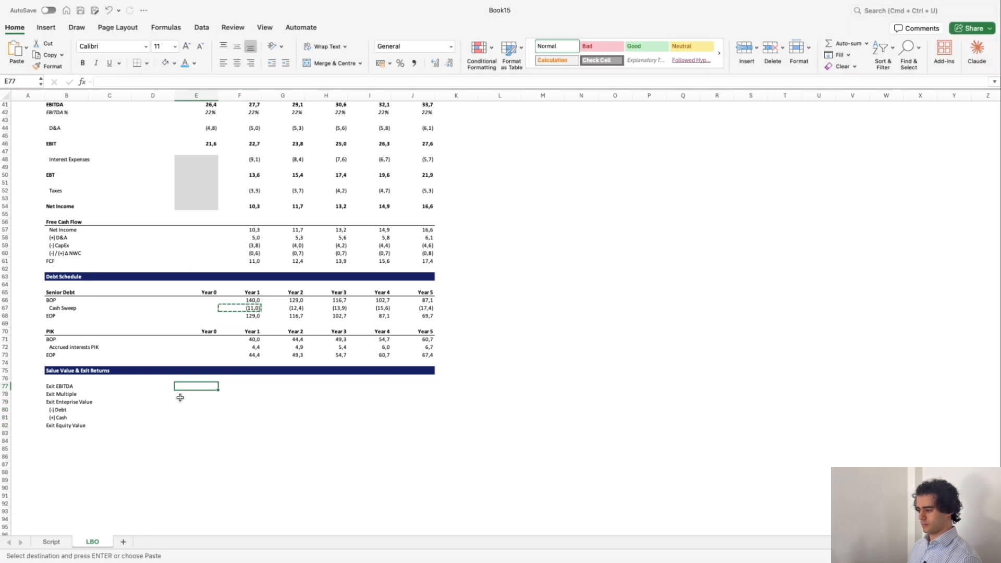
pyautogui.hotkey('shift', 'Down')
pyautogui.hotkey('shift', 'Down')
pyautogui.hotkey('shift', 'Down')
pyautogui.hotkey('shift', 'Down')
pyautogui.hotkey('shift', 'Down')
pyautogui.press('ctrl+super+v')
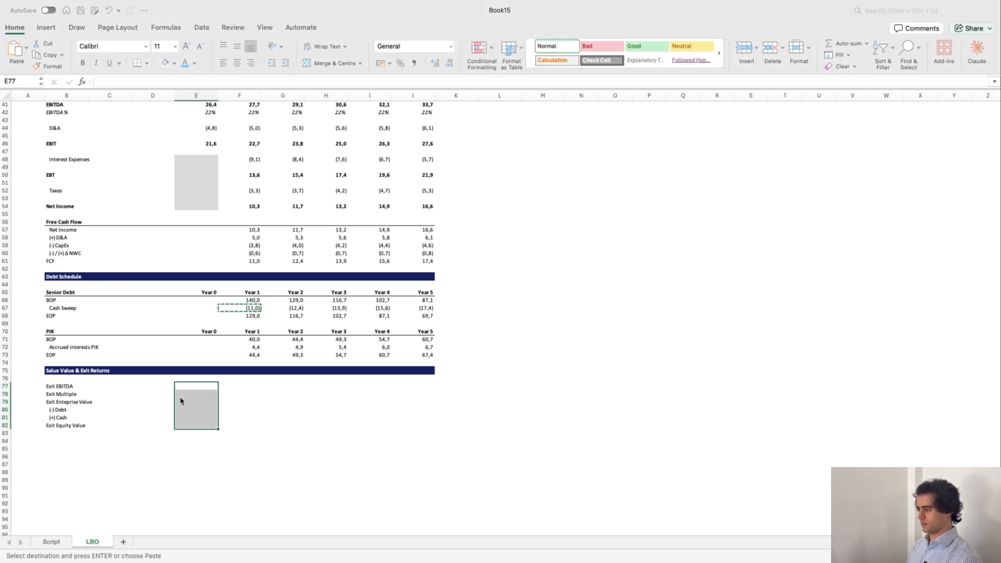
pyautogui.click(606, 300)
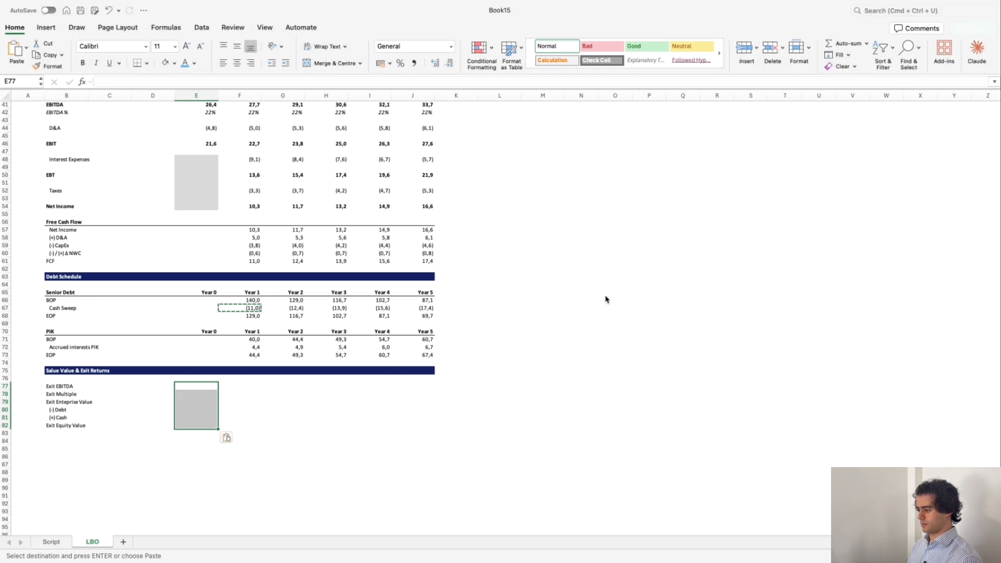
# Link the Exit EBITDA value in E77 to the Year 5 EBITDA in J41.
pyautogui.press('Left')
pyautogui.press('Right')
pyautogui.write('+')
pyautogui.scroll(3, 490, 366)
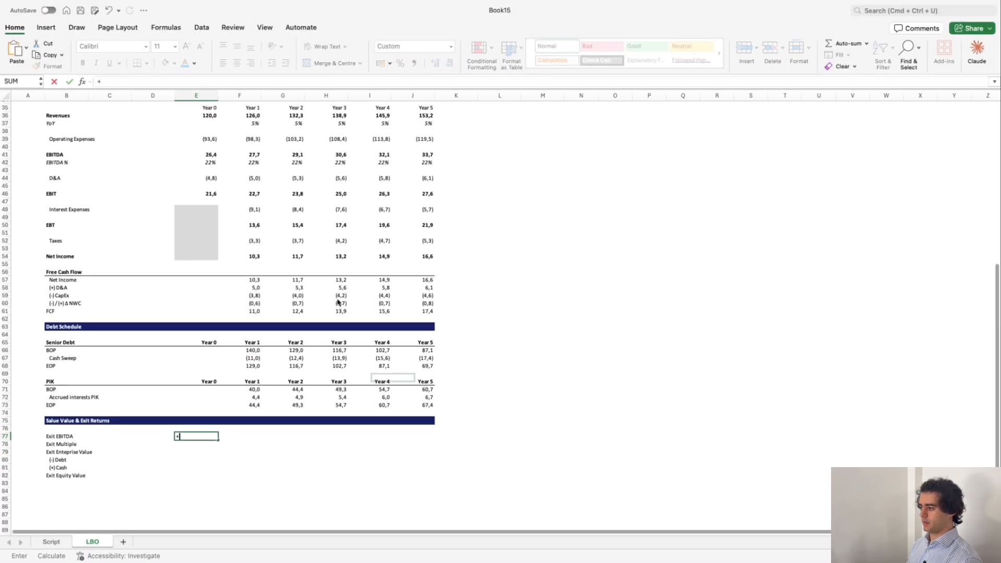
pyautogui.click(421, 104)
pyautogui.press('Return')
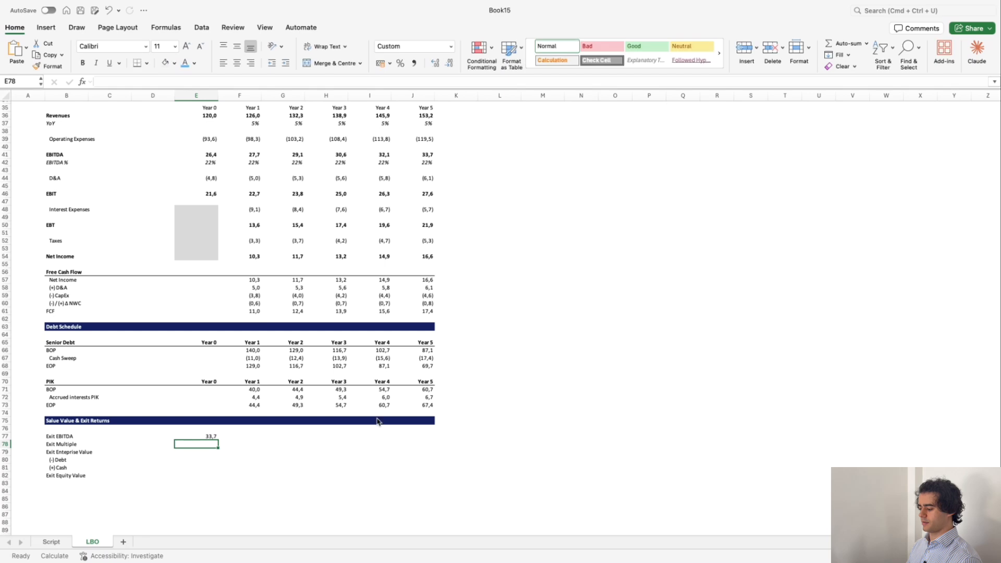
# Link the Exit Multiple in E78 to the exit assumption in J15 and format it as a one-decimal multiple with an "x" suffix.
pyautogui.scroll(-3, 372, 524)
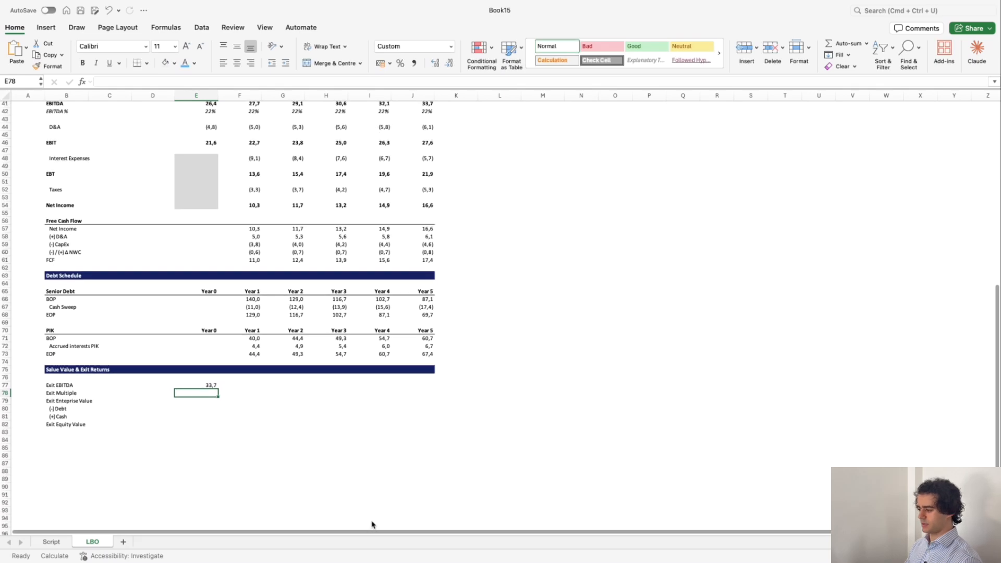
pyautogui.write('+')
pyautogui.scroll(15, 427, 385)
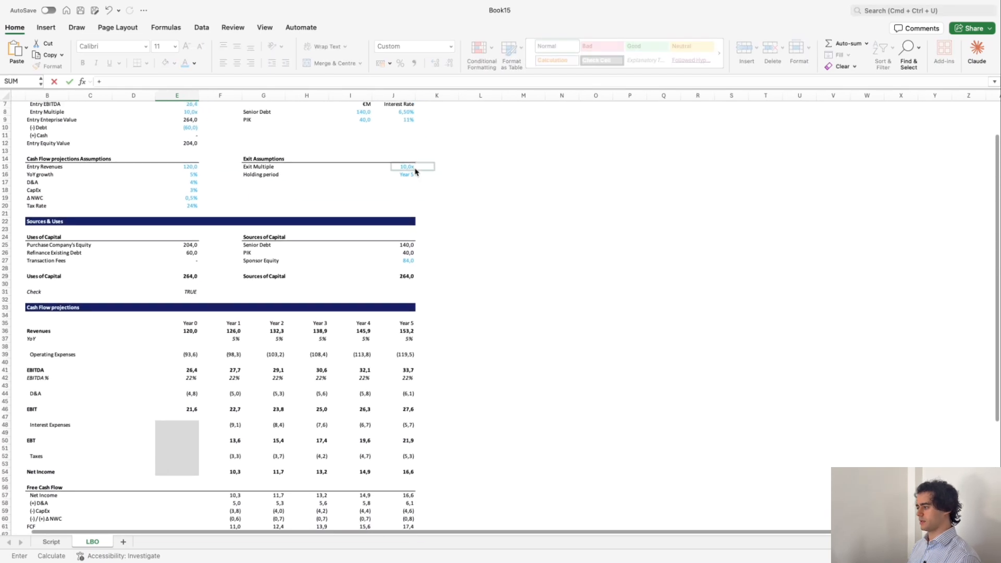
pyautogui.click(416, 170)
pyautogui.press('Return')
pyautogui.scroll(-10, 370, 355)
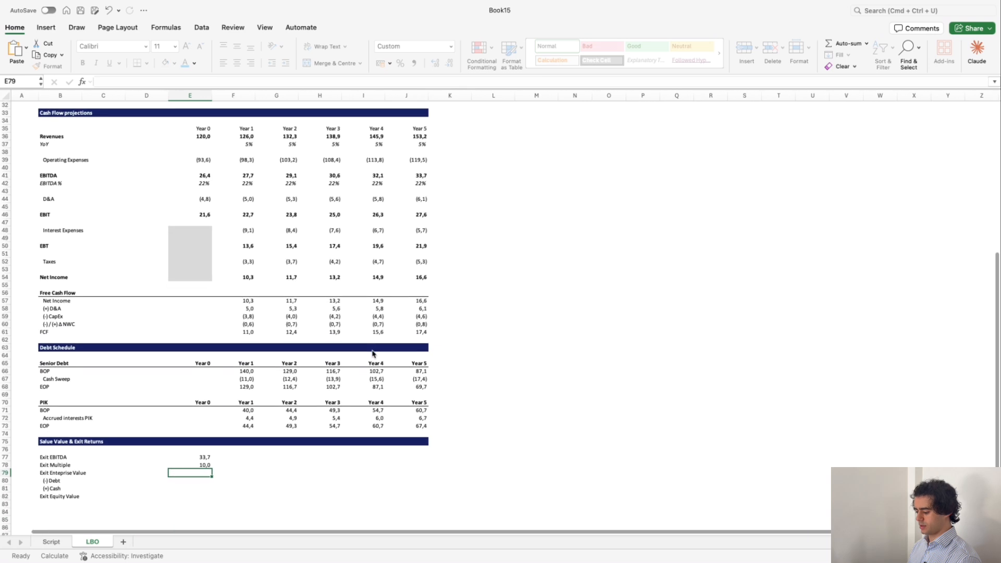
pyautogui.press('Up')
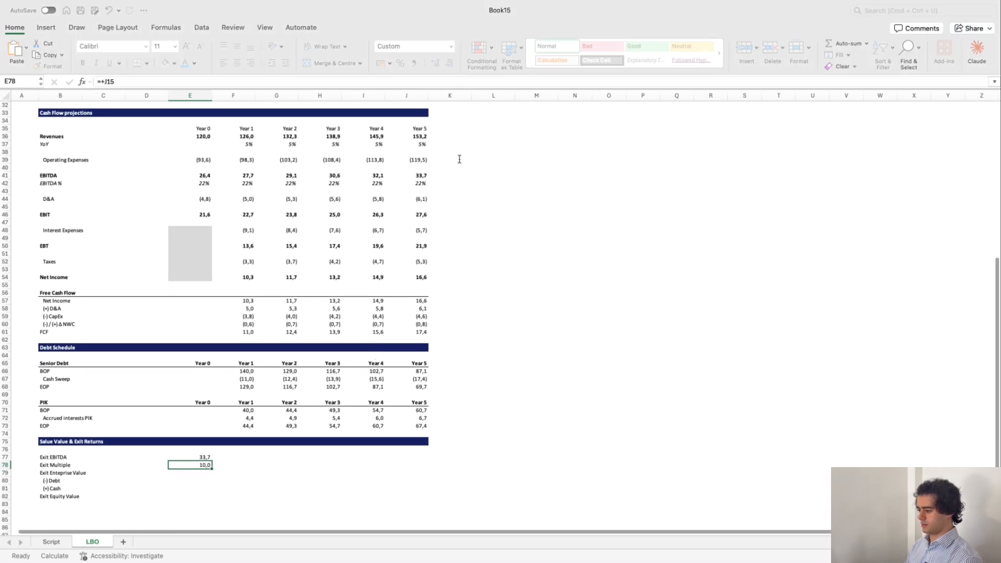
pyautogui.press('Return')
pyautogui.press('Down')
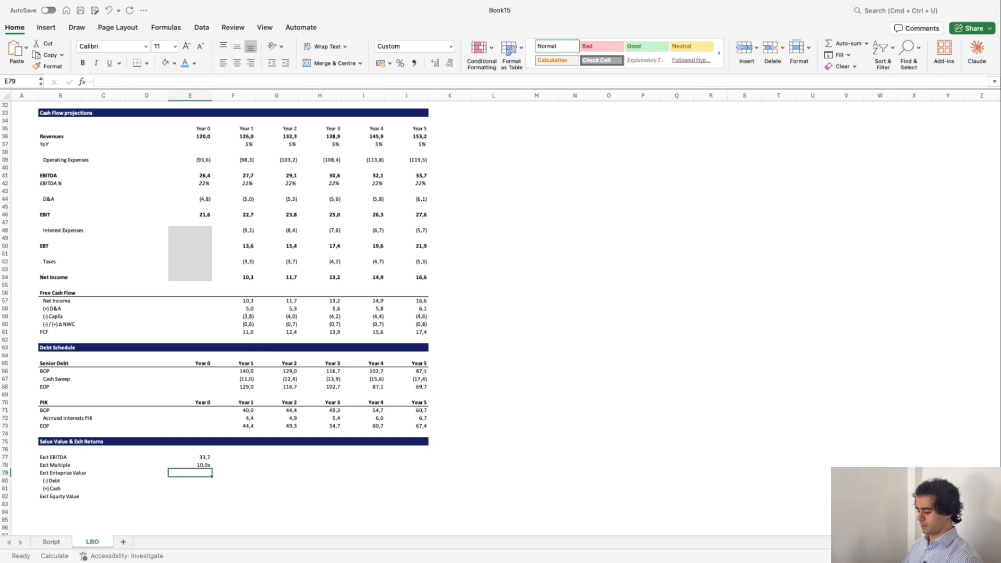
pyautogui.write('+) Cas')
pyautogui.press('Escape')
pyautogui.press('Escape')
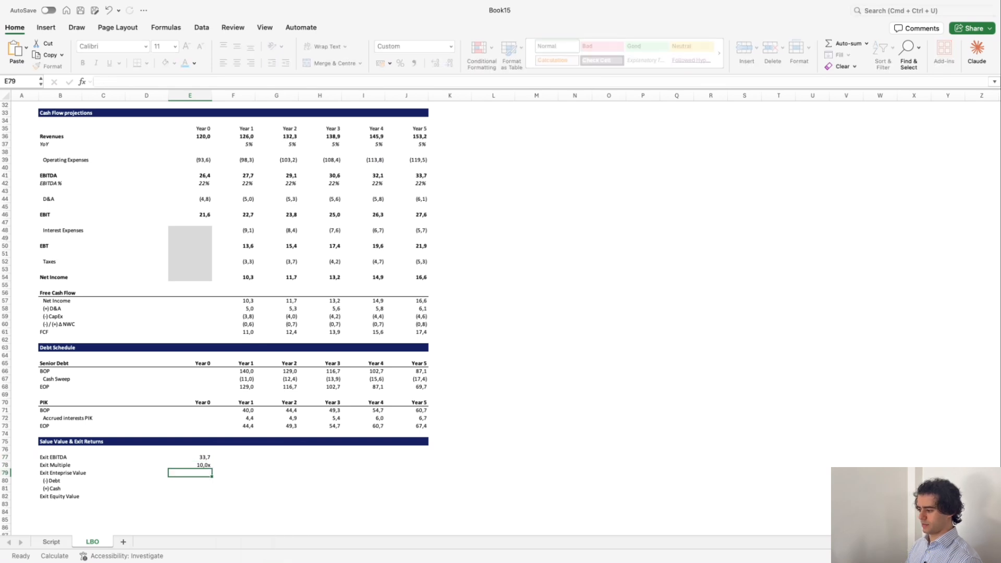
# Indent the Exit EBITDA and Exit Multiple labels in B77:B78.
pyautogui.press('Left')
pyautogui.press('Left')
pyautogui.press('Left')
pyautogui.press('Up')
pyautogui.press('Up')
pyautogui.hotkey('shift', 'Down')
pyautogui.hotkey('ctrl', 'alt', 'Tab')
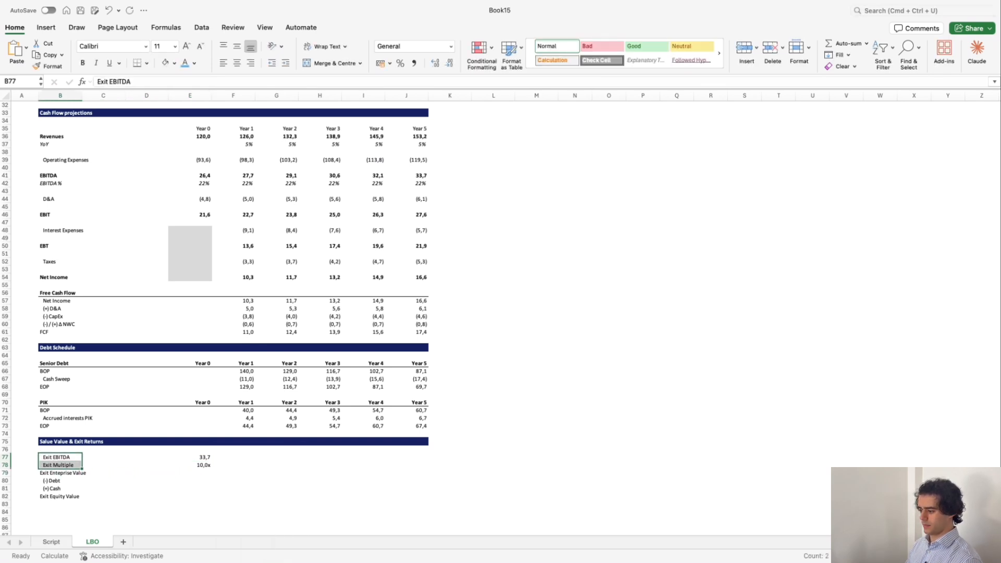
# Calculate the Exit Enterprise Value in E79 as Exit EBITDA times Exit Multiple (E77*E78).
pyautogui.press('Right')
pyautogui.press('Right')
pyautogui.press('Right')
pyautogui.press('Down')
pyautogui.press('Down')
pyautogui.write('+')
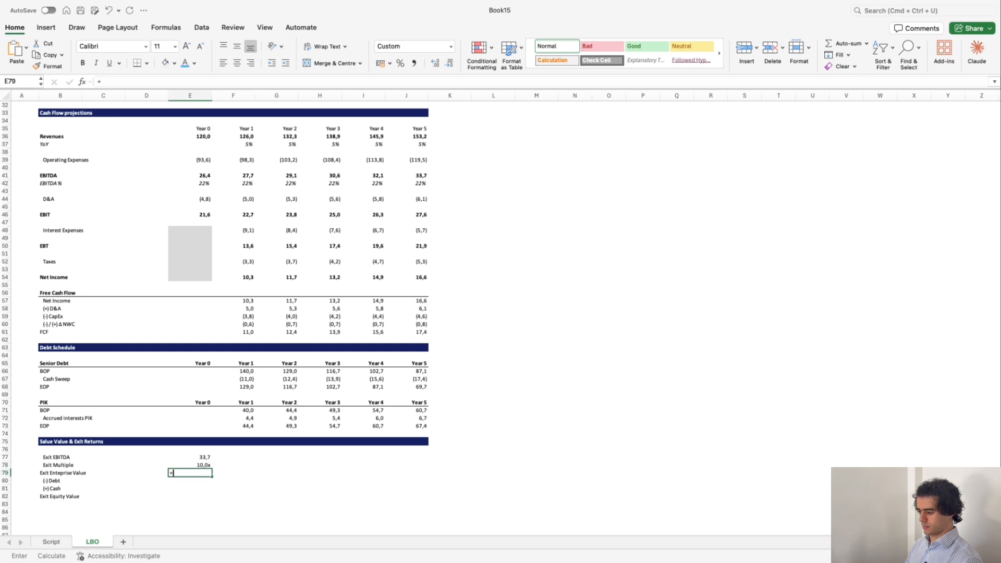
pyautogui.press('Up')
pyautogui.press('Up')
pyautogui.write('*')
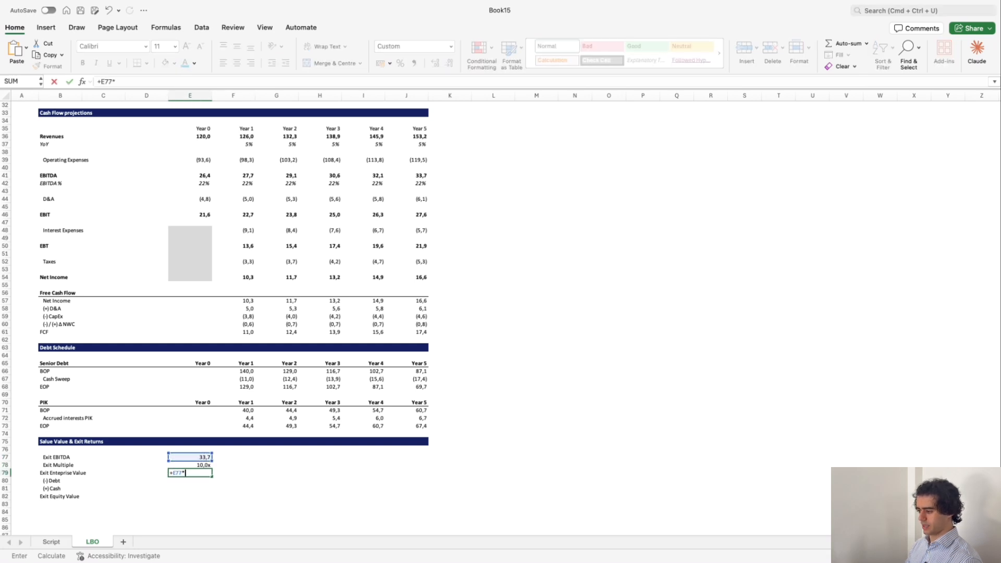
pyautogui.press('Up')
pyautogui.press('Return')
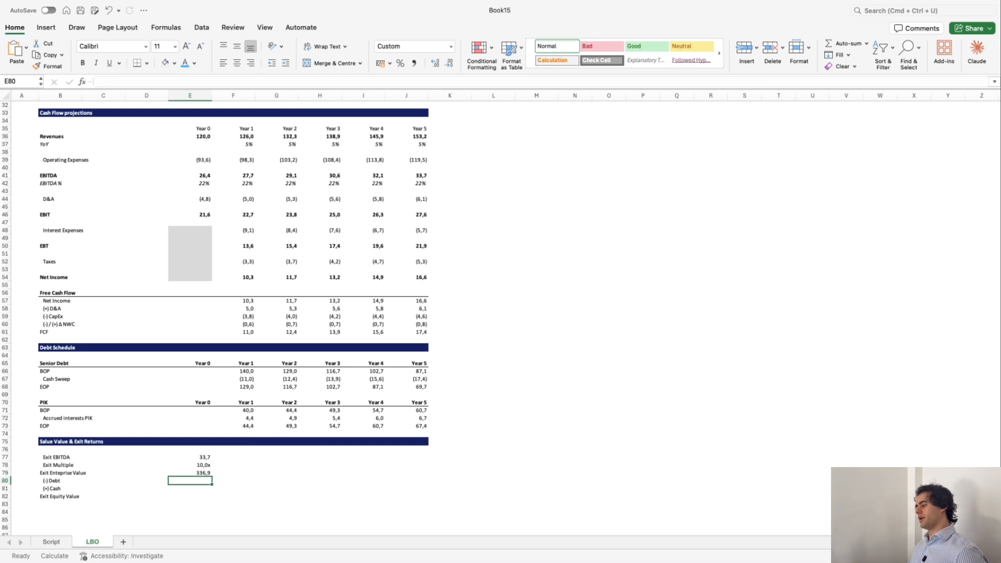
# Set (-) Debt in E80 to the negated Year 5 Senior Debt and PIK closing balances (-J68-J73), and (+) Cash in E81 to 0.
pyautogui.write('-')
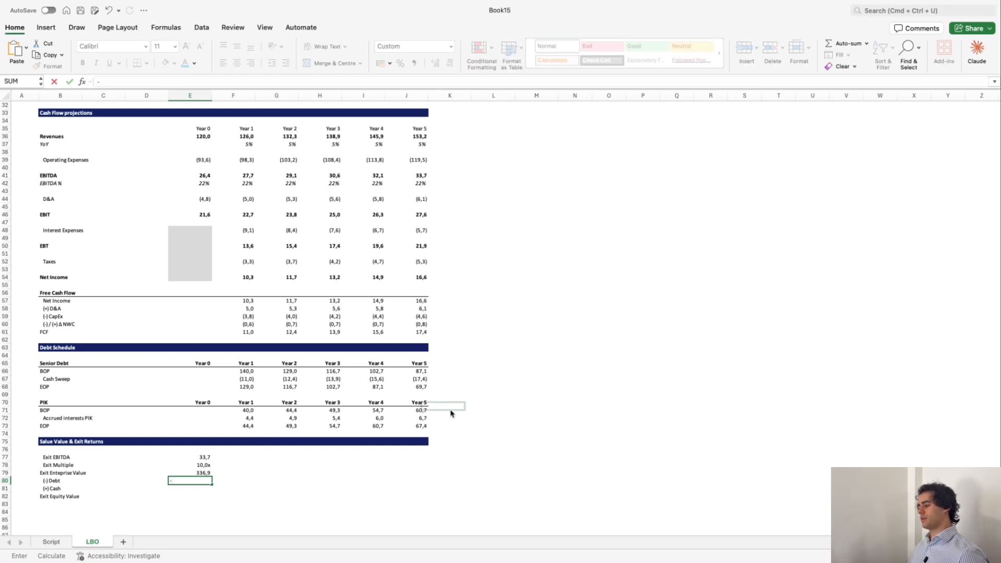
pyautogui.click(423, 387)
pyautogui.write('-')
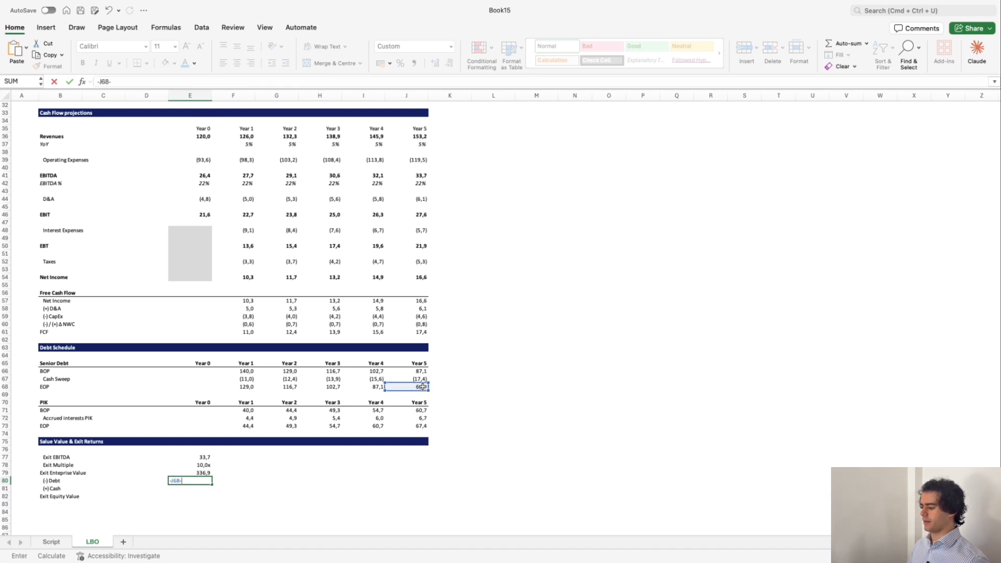
pyautogui.click(418, 426)
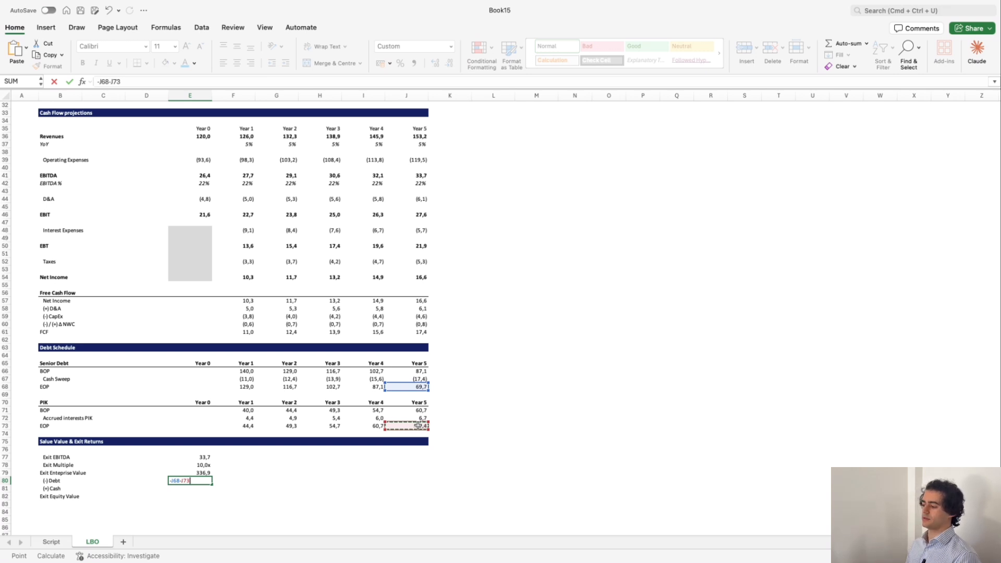
pyautogui.press('Return')
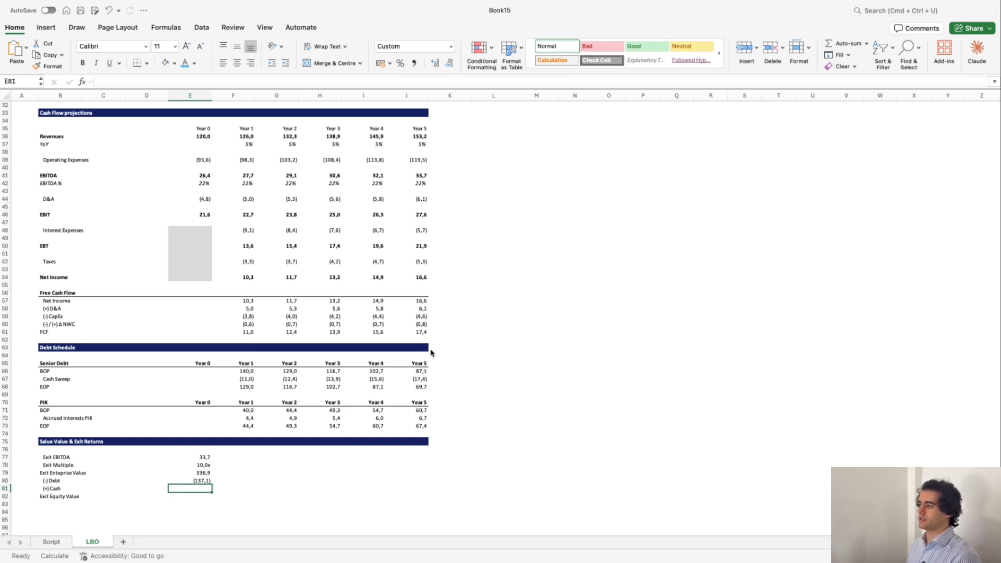
pyautogui.scroll(-3, 382, 493)
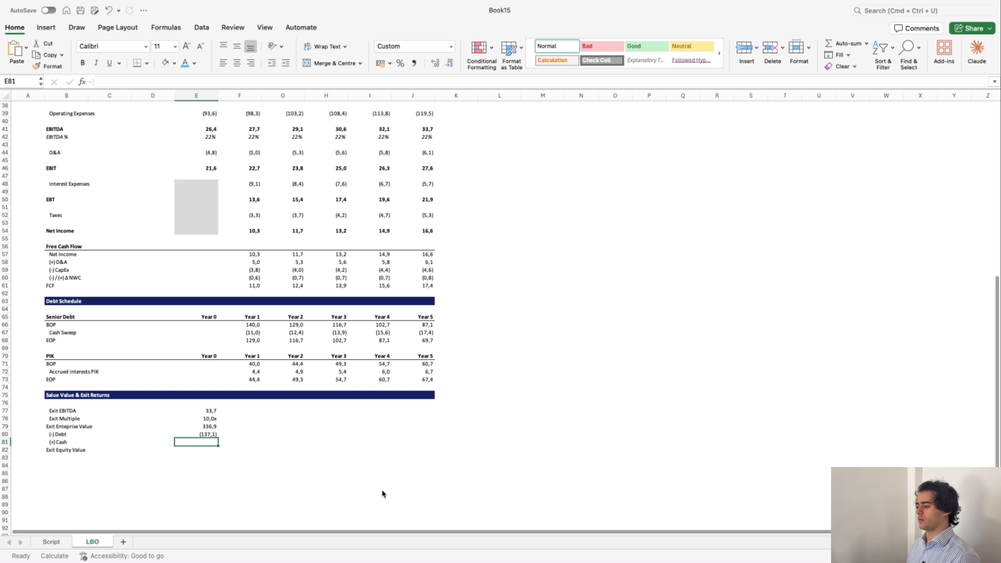
pyautogui.write('0')
pyautogui.press('Return')
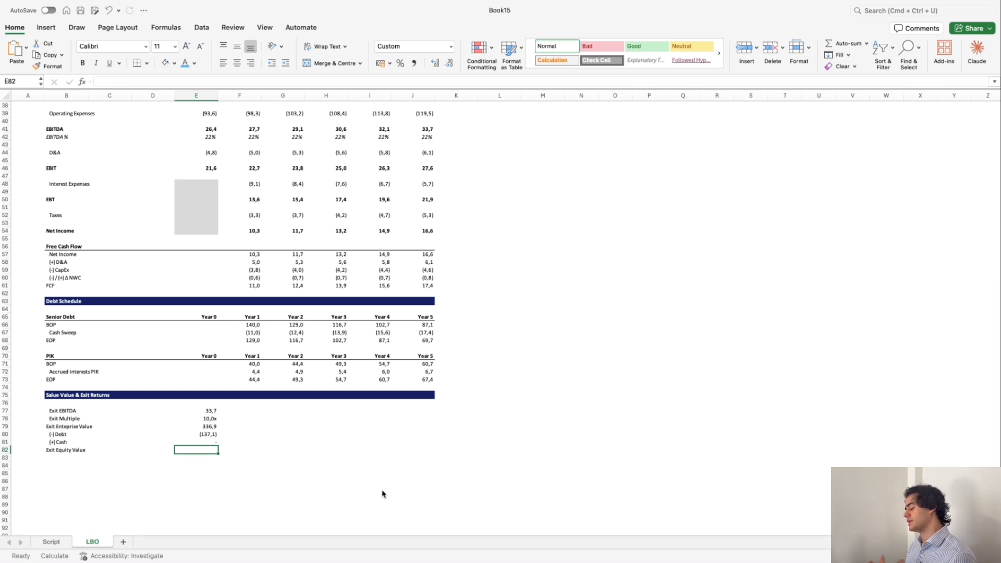
pyautogui.write('sum(')
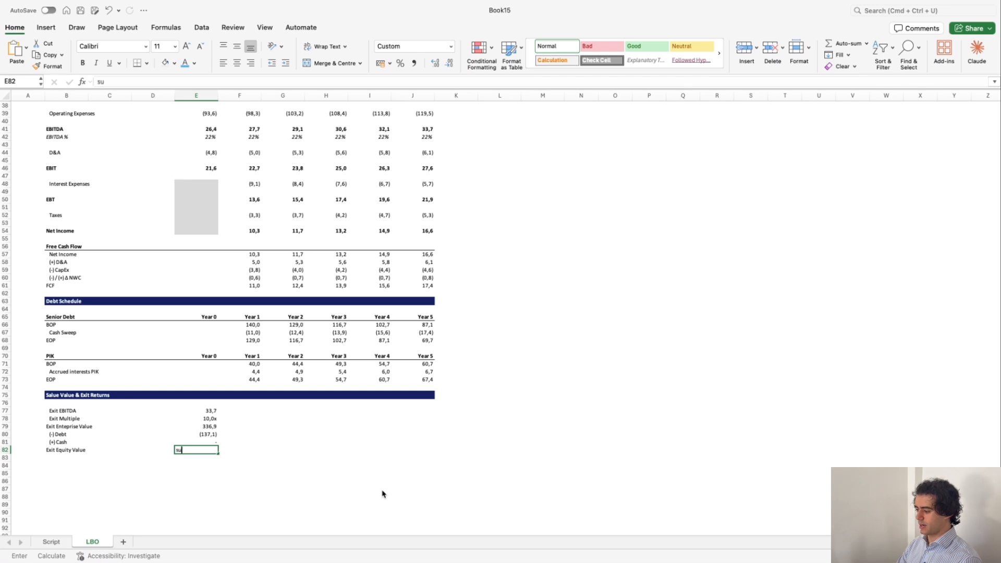
pyautogui.press('Up')
pyautogui.press('Up')
pyautogui.press('Up')
pyautogui.hotkey('shift', 'Down')
pyautogui.hotkey('shift', 'Down')
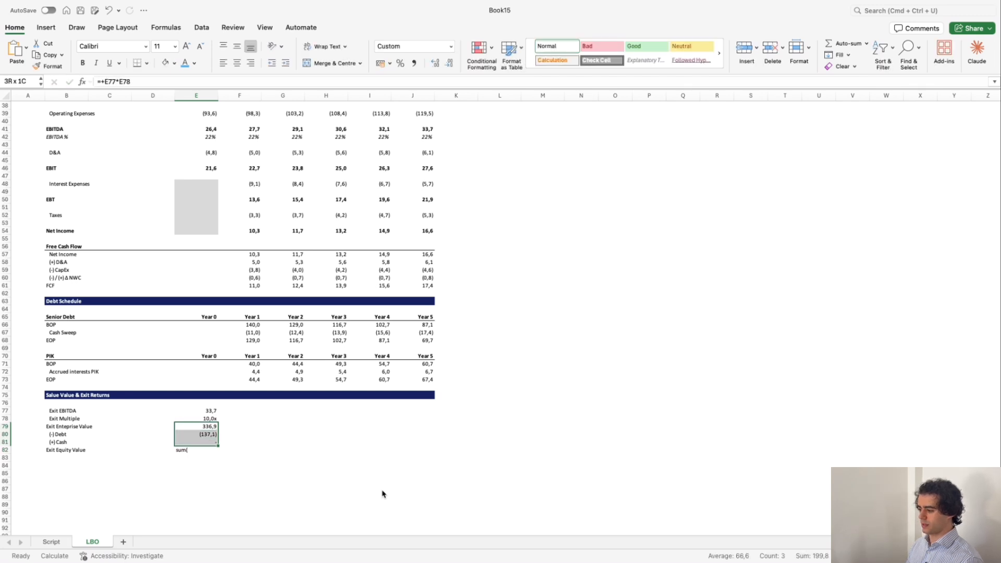
pyautogui.press('Return')
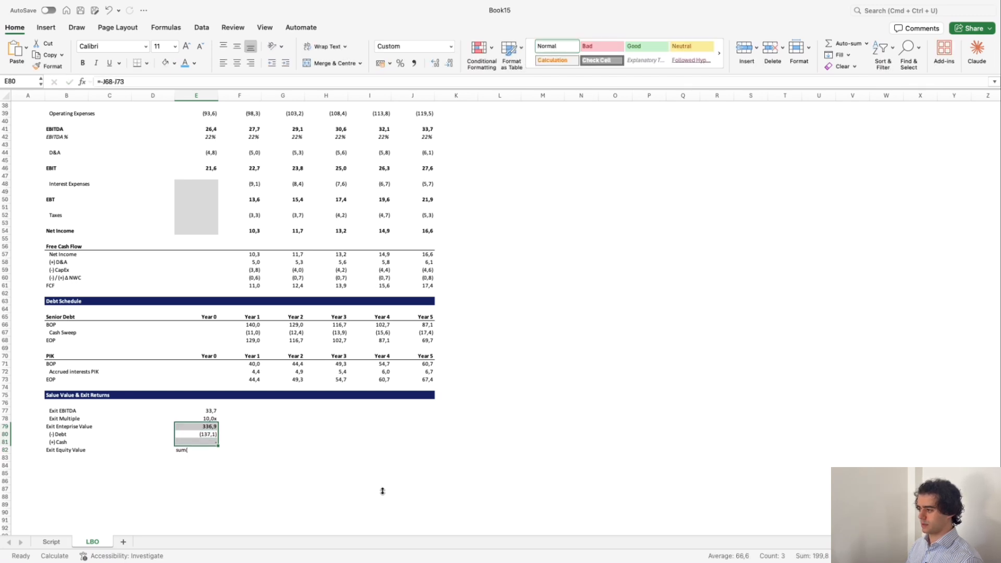
pyautogui.press('Escape')
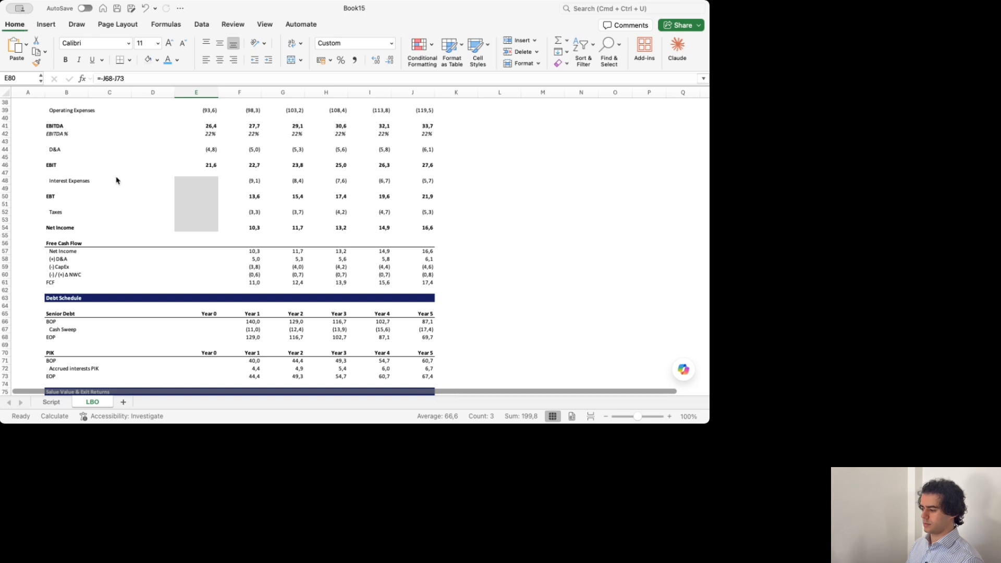
# Calculate the Exit Equity Value in E82 as the sum of E79:E81.
pyautogui.press('Right')
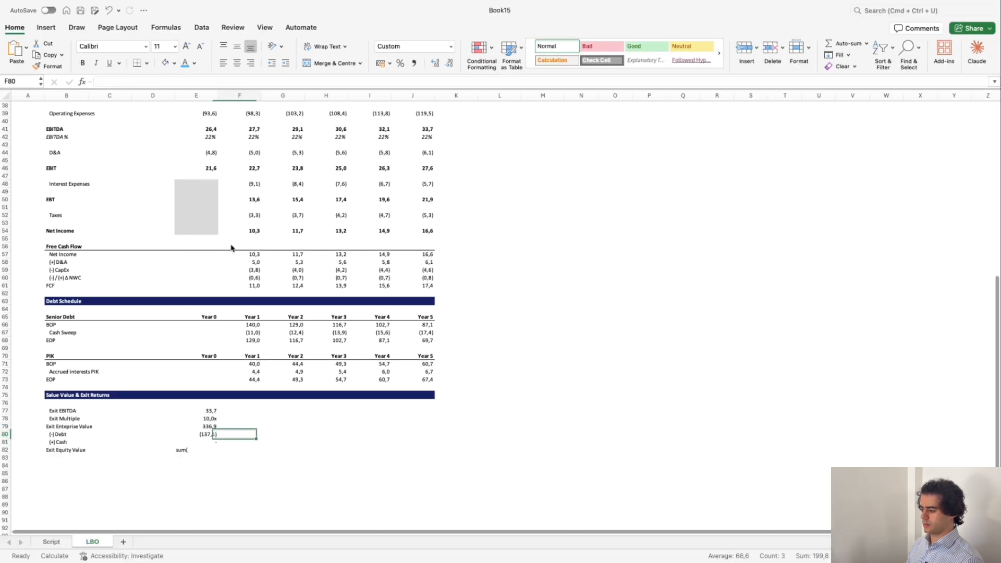
pyautogui.press('Down')
pyautogui.press('Down')
pyautogui.press('Left')
pyautogui.write('+')
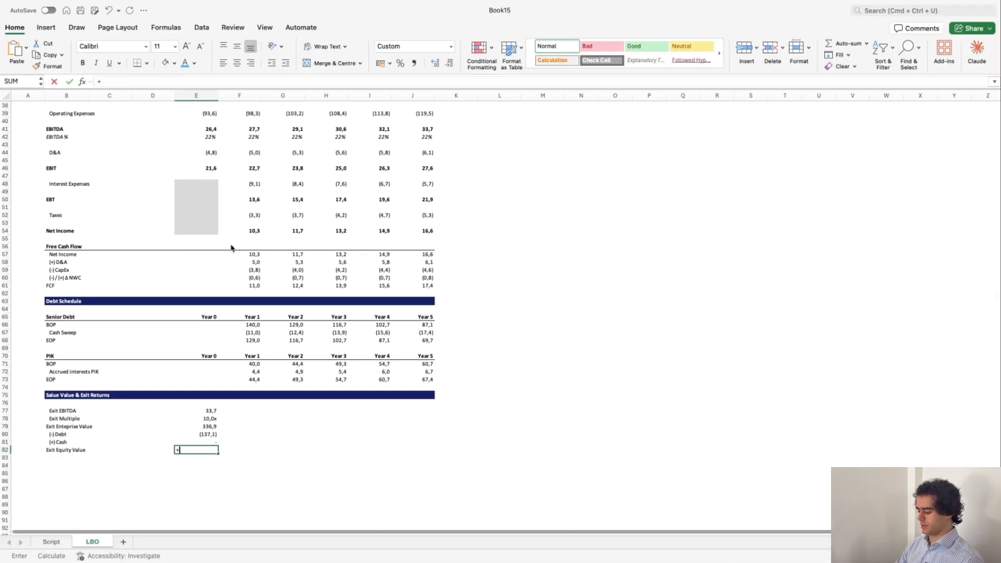
pyautogui.write('sum(')
pyautogui.press('Up')
pyautogui.hotkey('shift', 'Up')
pyautogui.hotkey('shift', 'Up')
pyautogui.press('Return')
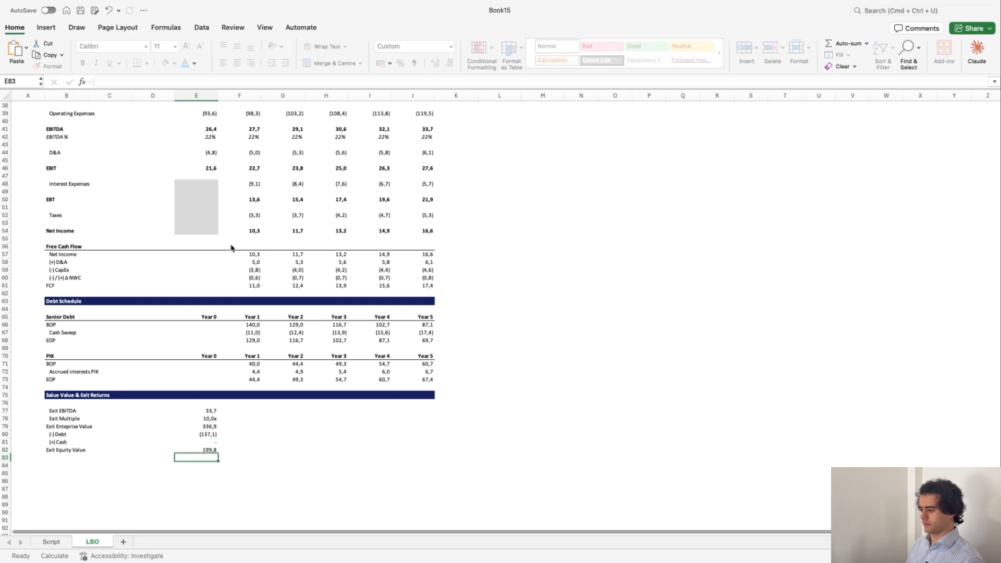
# Enter the row labels "MOIC" and "IRR" in B84:B85.
pyautogui.press('Left')
pyautogui.press('Left')
pyautogui.press('Left')
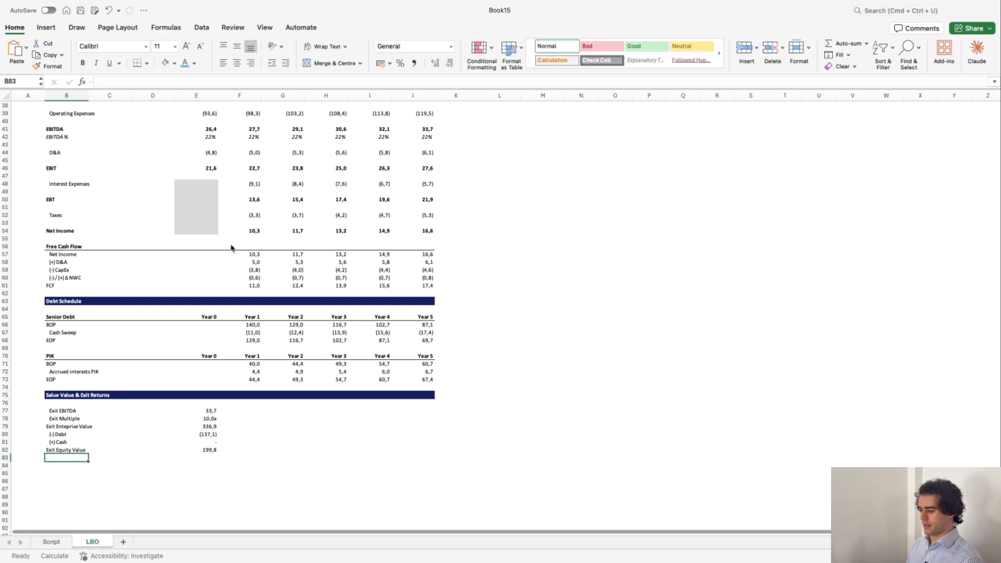
pyautogui.press('Down')
pyautogui.write('MOIC')
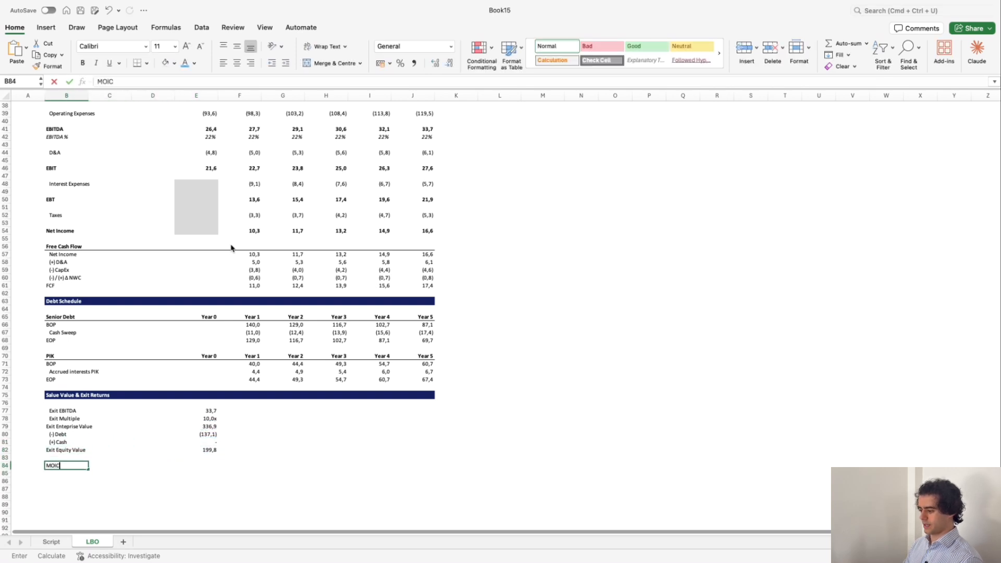
pyautogui.press('Return')
pyautogui.write('IRR')
pyautogui.press('Return')
# Calculate the MOIC in E84 as Exit Equity Value divided by Sponsor Equity (E82/J27).
pyautogui.press('Up')
pyautogui.press('Up')
pyautogui.press('Right')
pyautogui.press('Right')
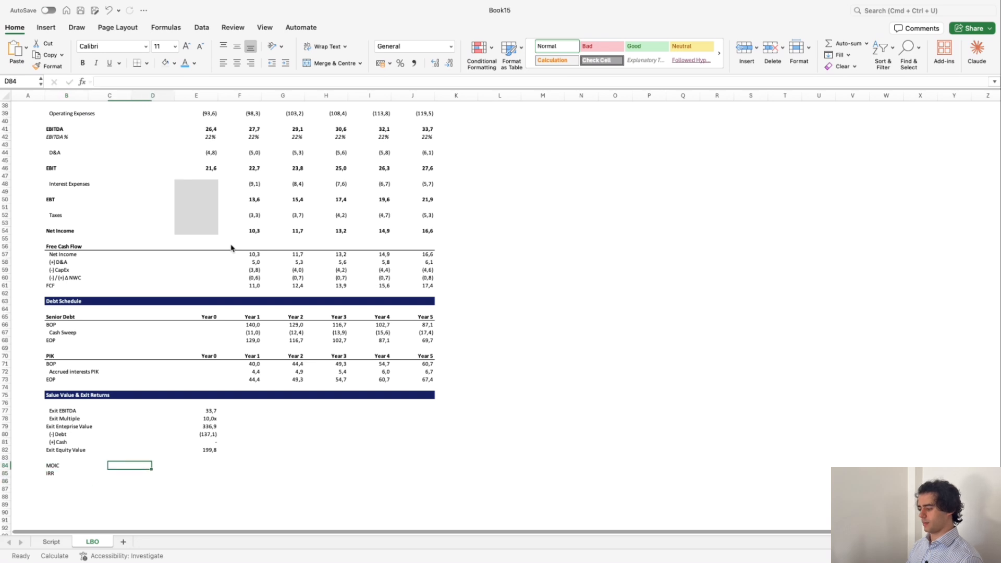
pyautogui.press('Right')
pyautogui.write('+')
pyautogui.press('Up')
pyautogui.press('Up')
pyautogui.write('/')
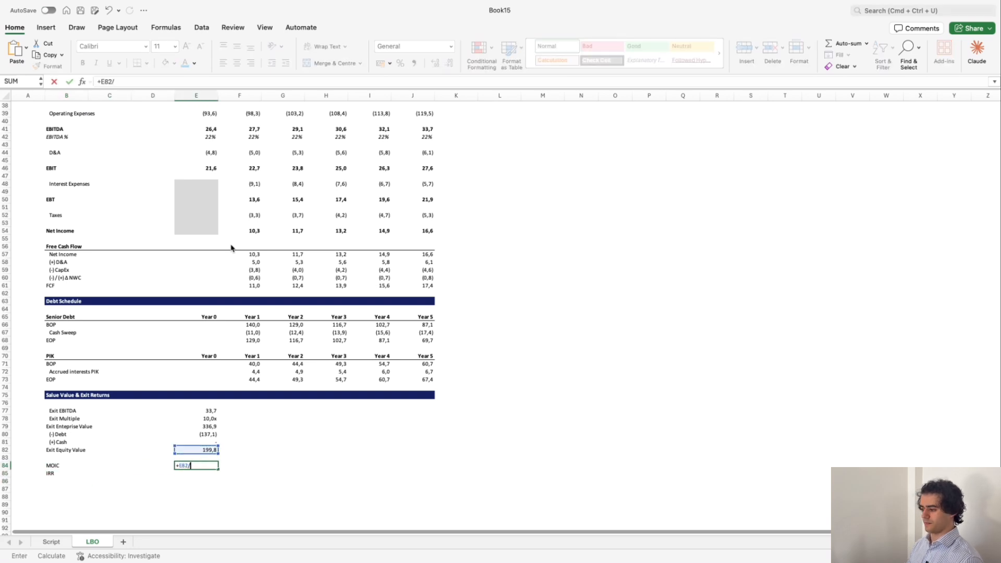
pyautogui.scroll(10, 380, 272)
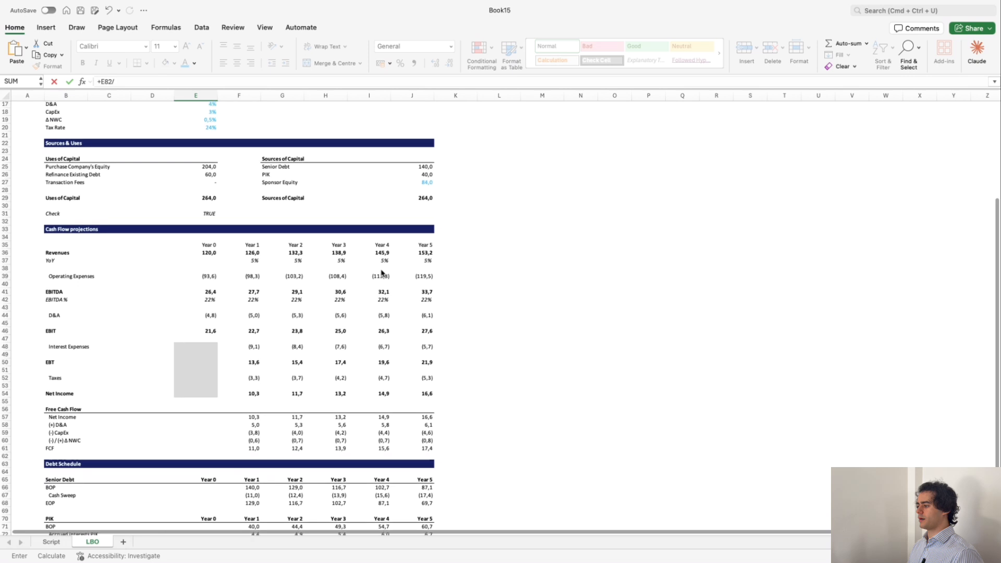
pyautogui.scroll(-10, 374, 395)
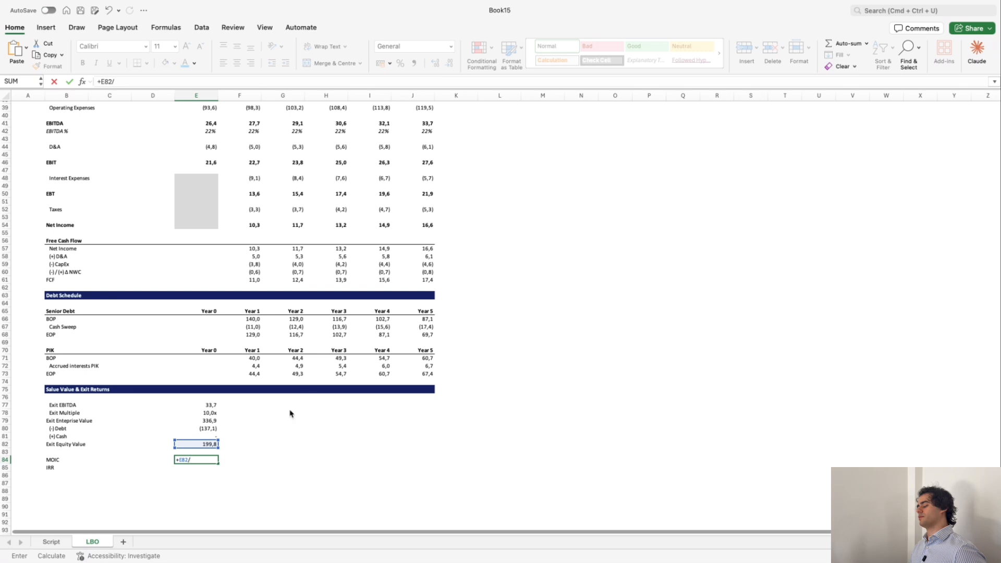
pyautogui.scroll(8, 349, 388)
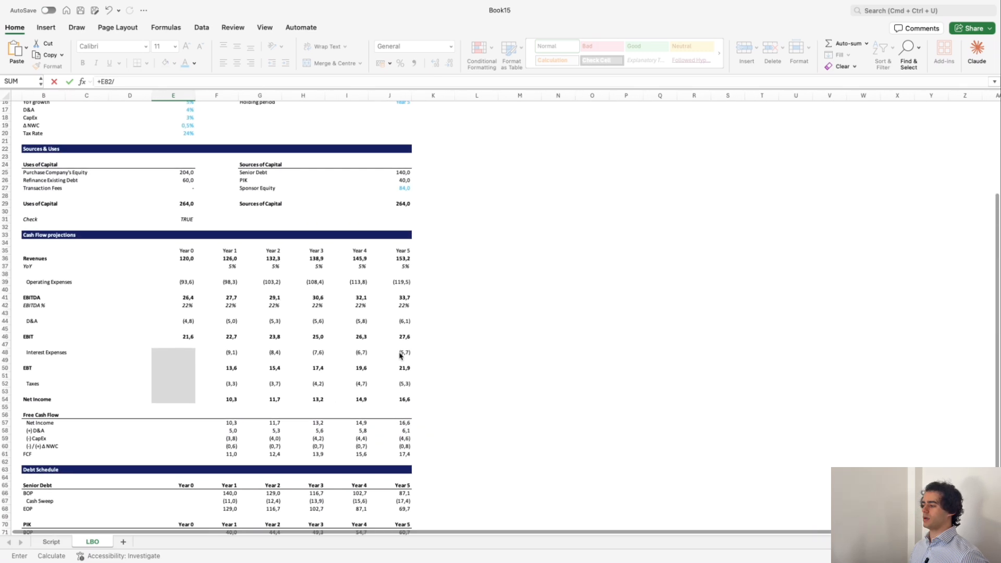
pyautogui.click(405, 188)
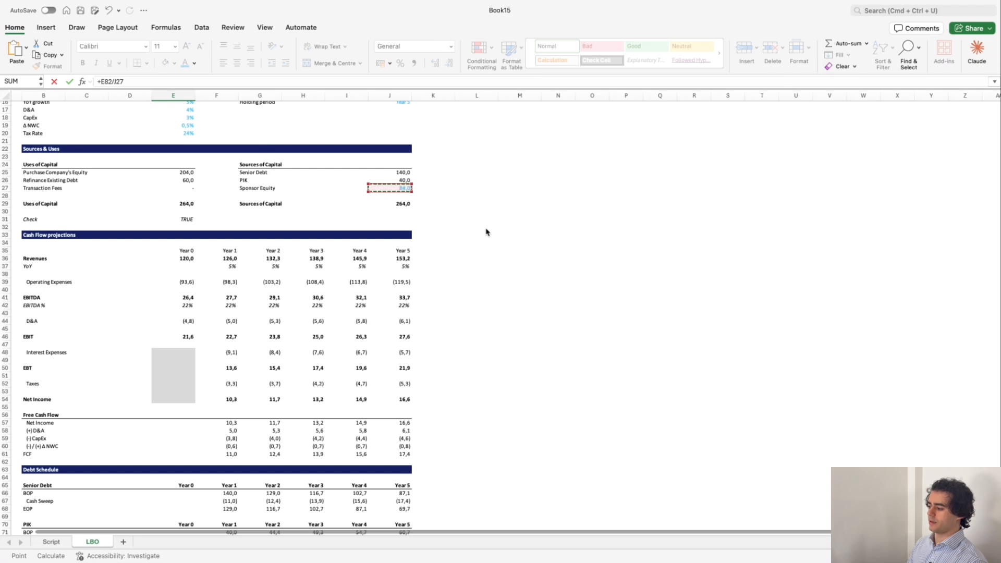
pyautogui.press('Return')
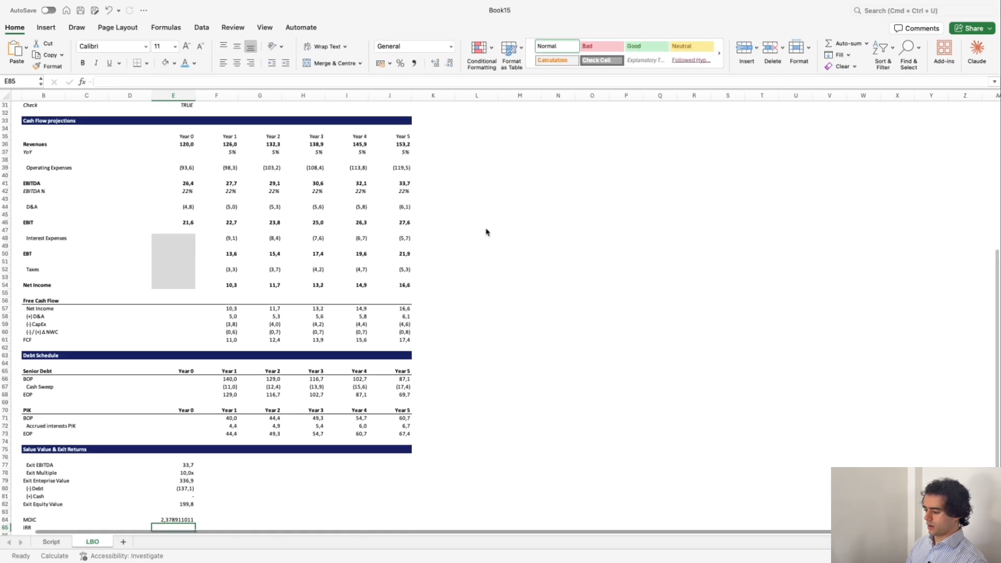
pyautogui.press('Up')
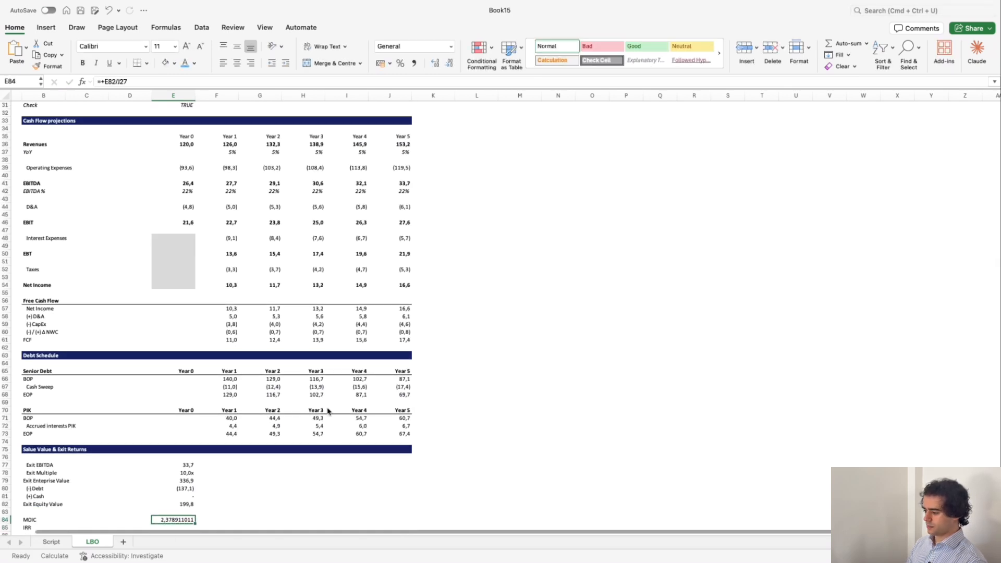
# Copy the Exit Multiple's number format from E78 onto the MOIC in E84, pasting only the formatting.
pyautogui.click(176, 473)
pyautogui.press('super+c')
pyautogui.click(171, 517)
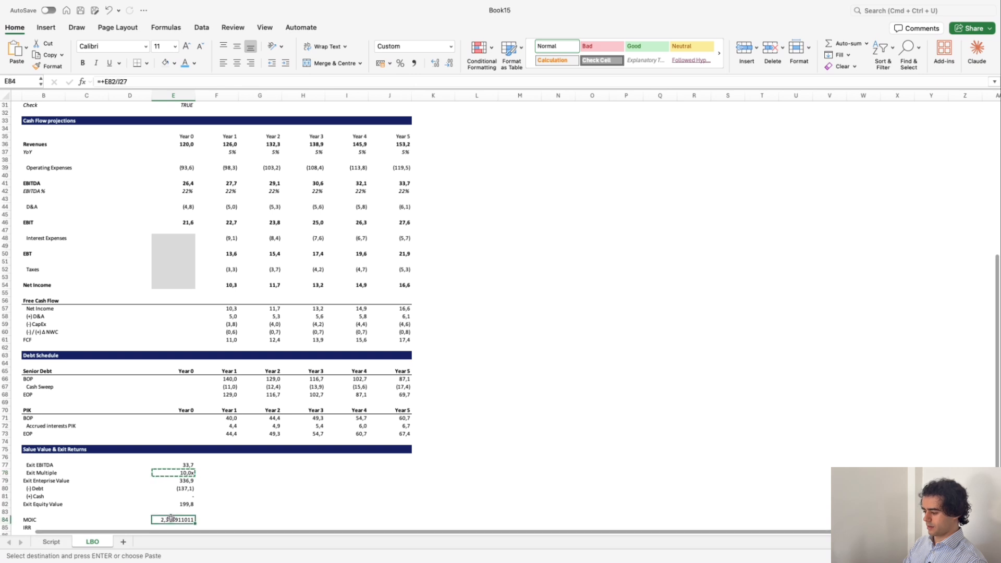
pyautogui.press('ctrl+super+v')
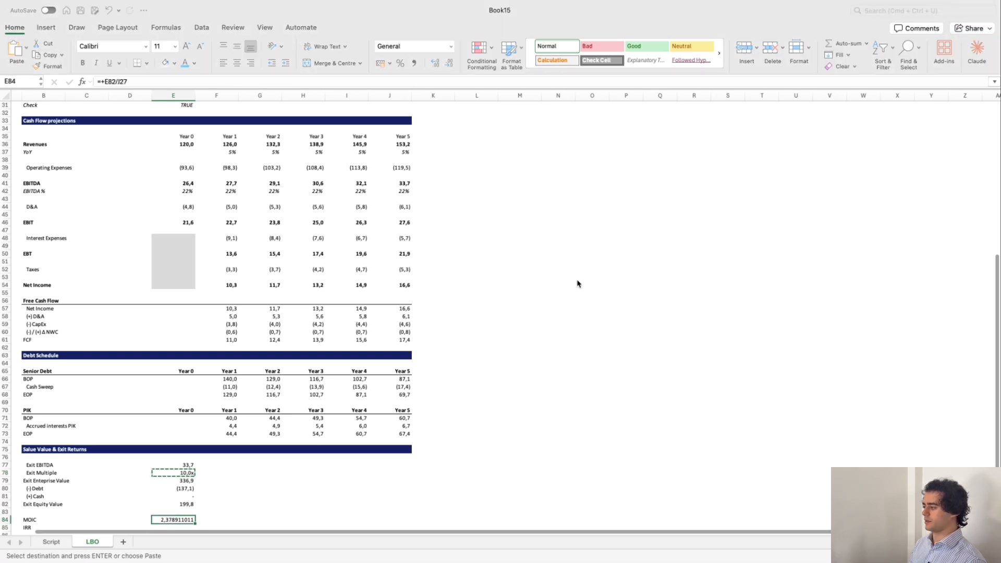
pyautogui.press('Return')
# Calculate the IRR in E85 from the MOIC over five years as E84^(1/5)-1, and format it as a whole percentage.
pyautogui.press('Down')
pyautogui.write('+')
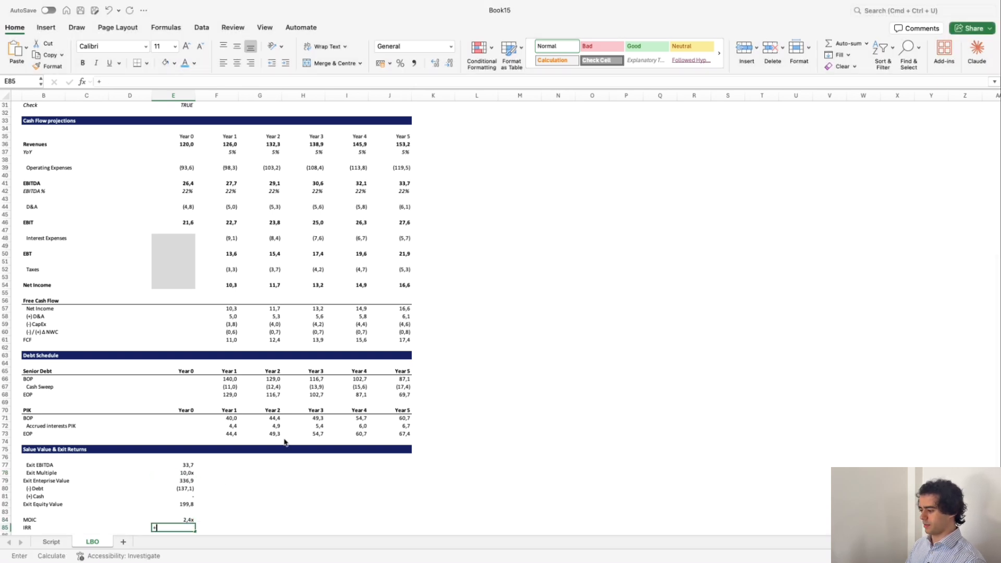
pyautogui.press('Up')
pyautogui.write('^(')
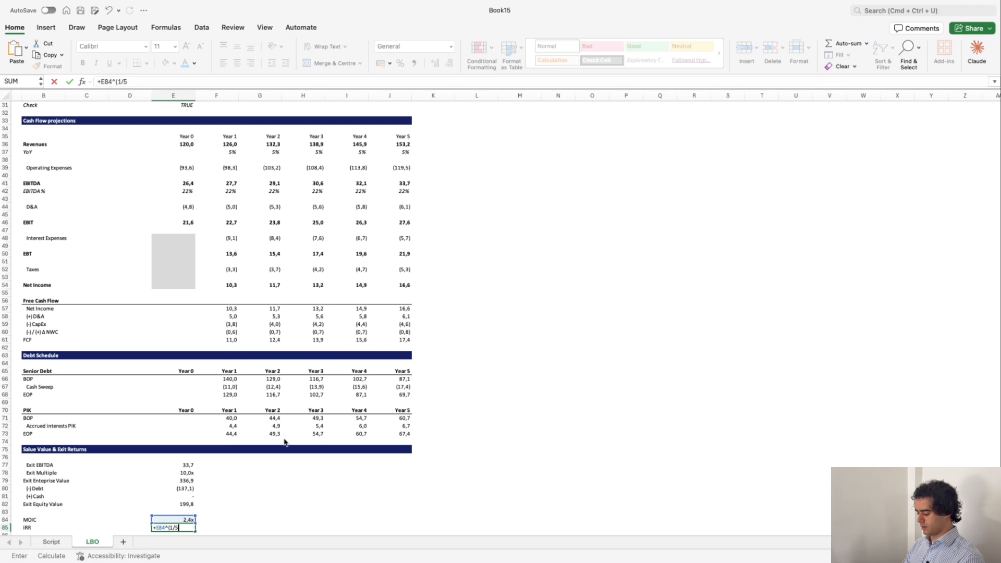
pyautogui.write('1/5)-1')
pyautogui.press('Return')
pyautogui.press('Up')
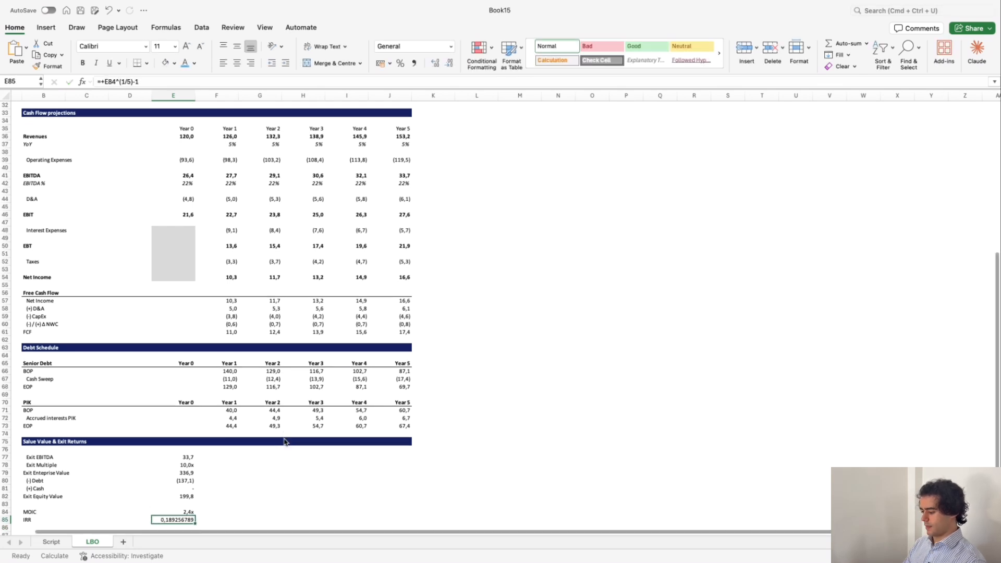
# Make the MOIC and IRR rows bold, covering both labels and values in B84:E85.
pyautogui.press('Right')
pyautogui.press('Up')
pyautogui.press('Left')
pyautogui.press('Left')
pyautogui.press('Left')
pyautogui.press('Left')
pyautogui.hotkey('shift', 'Right')
pyautogui.hotkey('shift', 'Right')
pyautogui.hotkey('shift', 'Right')
pyautogui.hotkey('shift', 'Right')
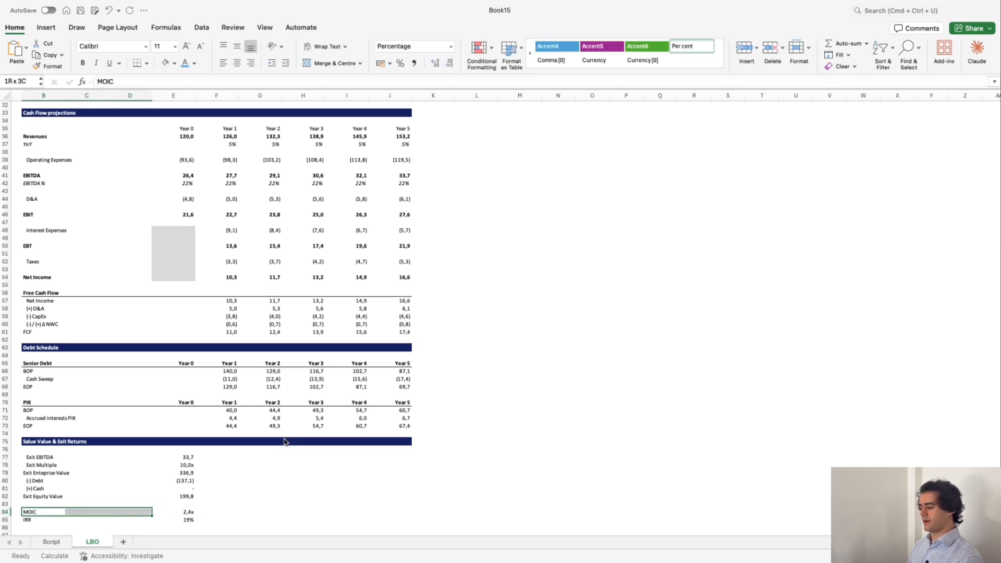
pyautogui.hotkey('shift', 'Down')
pyautogui.hotkey('shift', 'Left')
pyautogui.press('super+b')
pyautogui.press('Right')
pyautogui.press('Right')
pyautogui.press('Right')
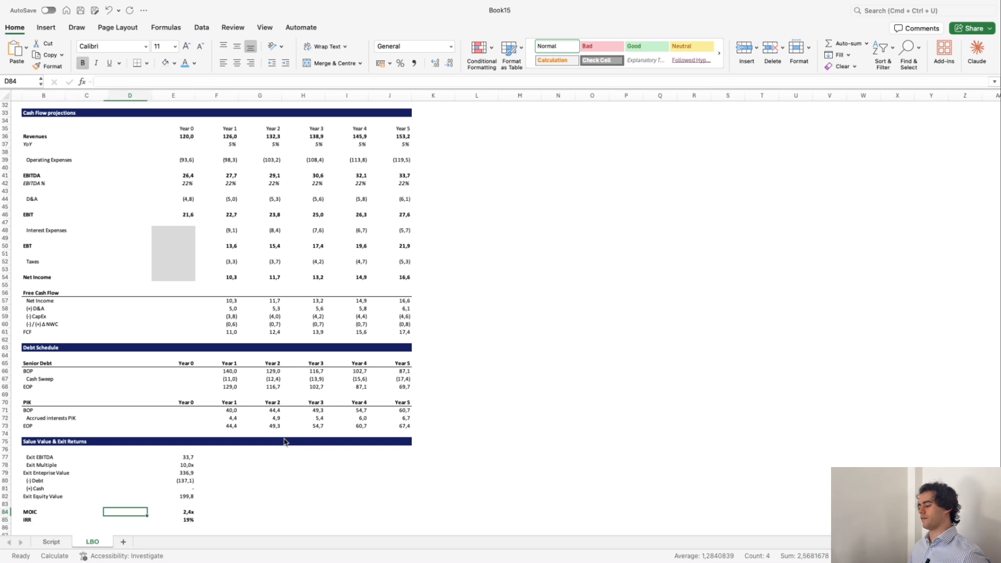